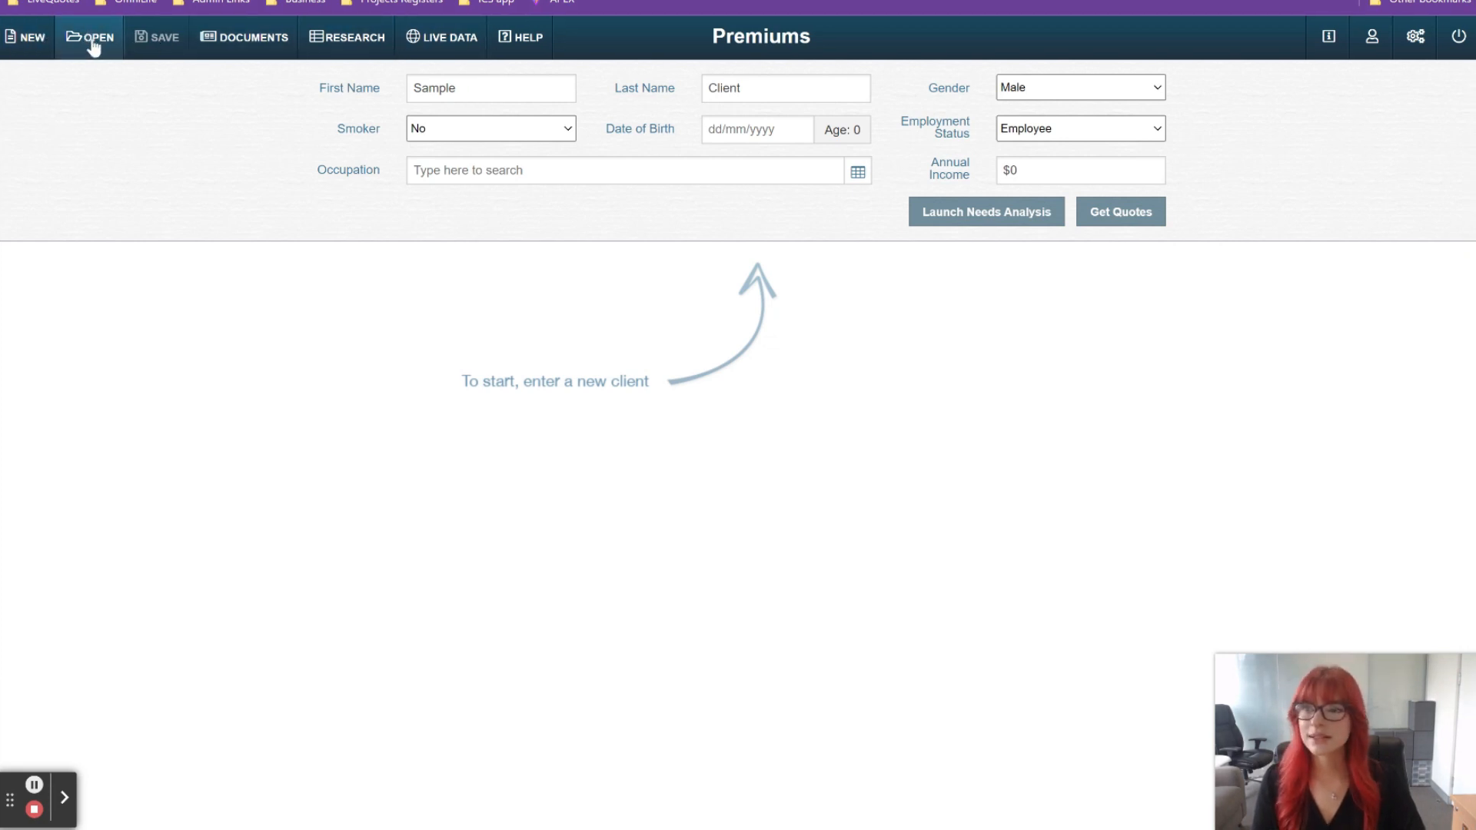
Look through the saved quotes, documents and help resources, and return to a blank client form.
click(93, 46)
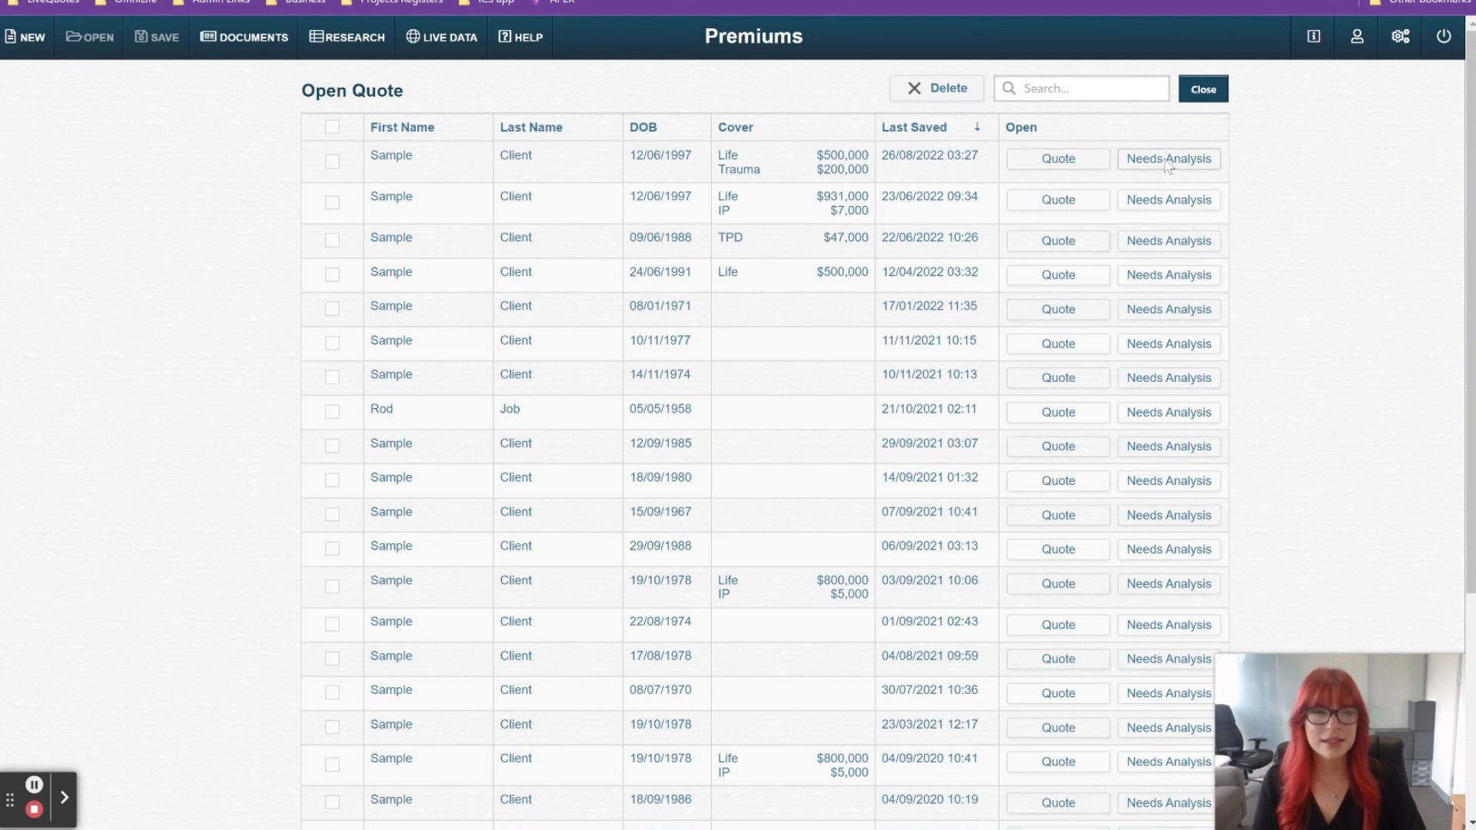
click(20, 38)
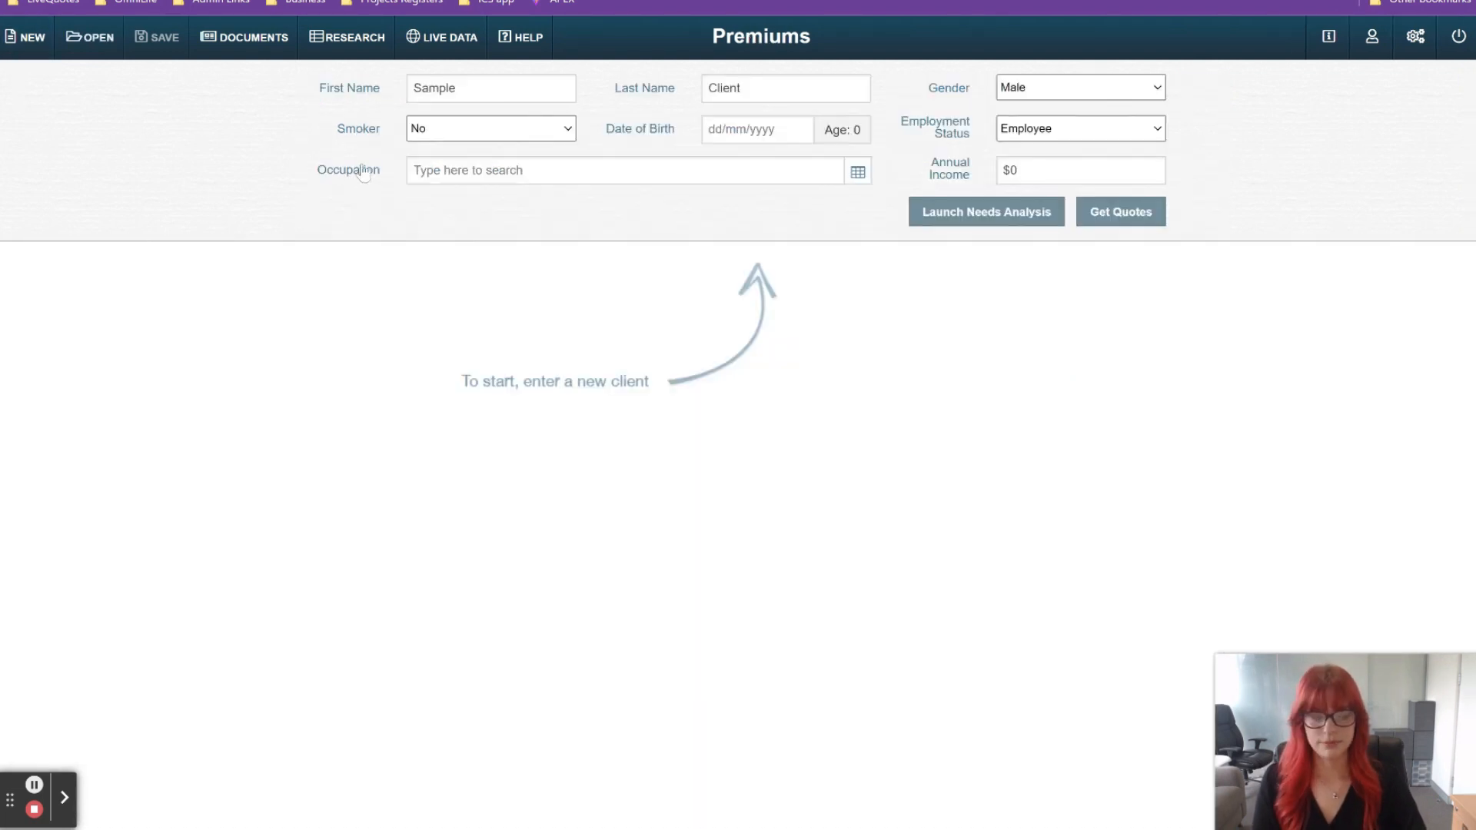
click(241, 44)
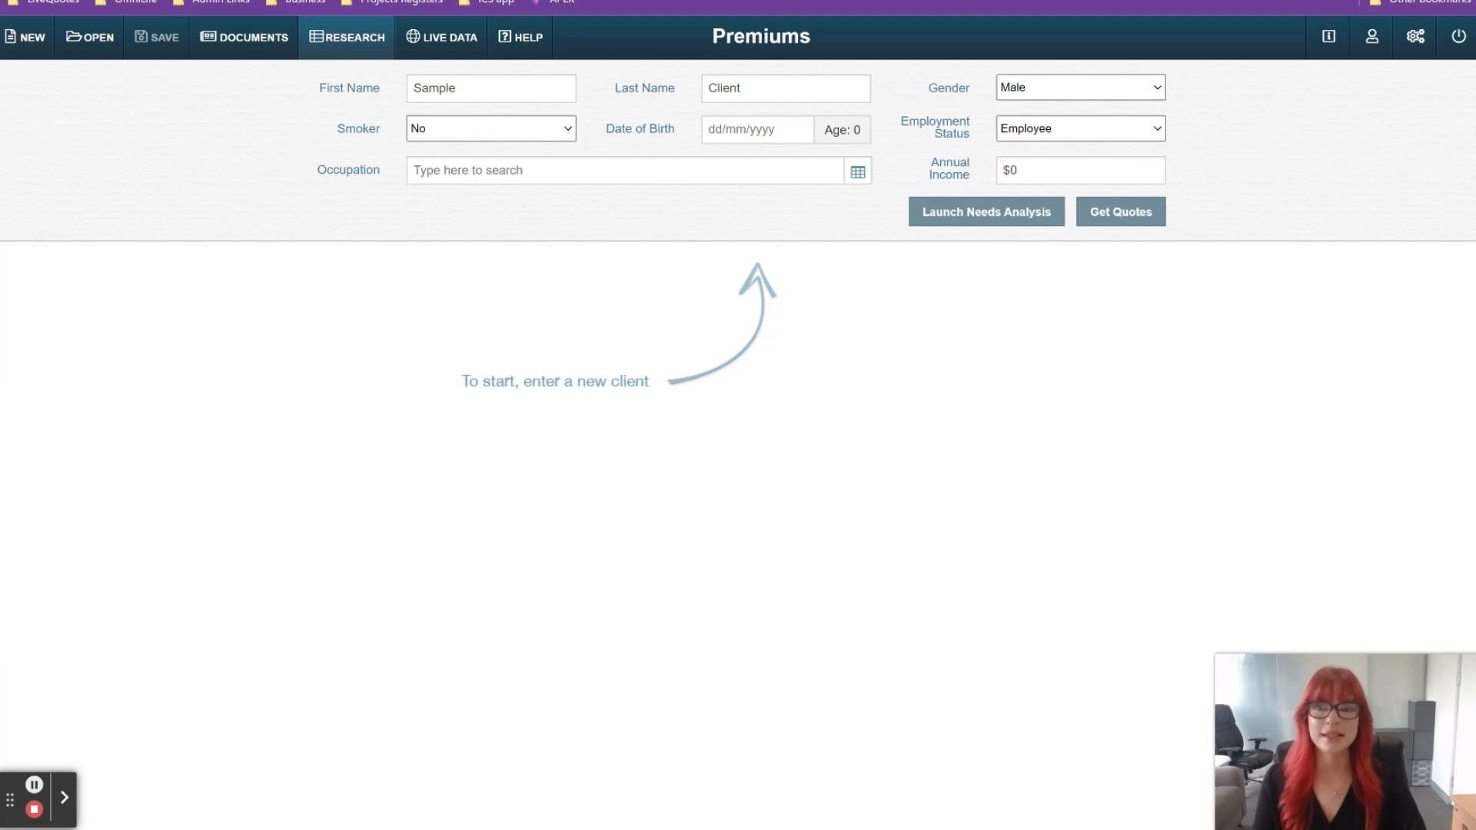
click(528, 45)
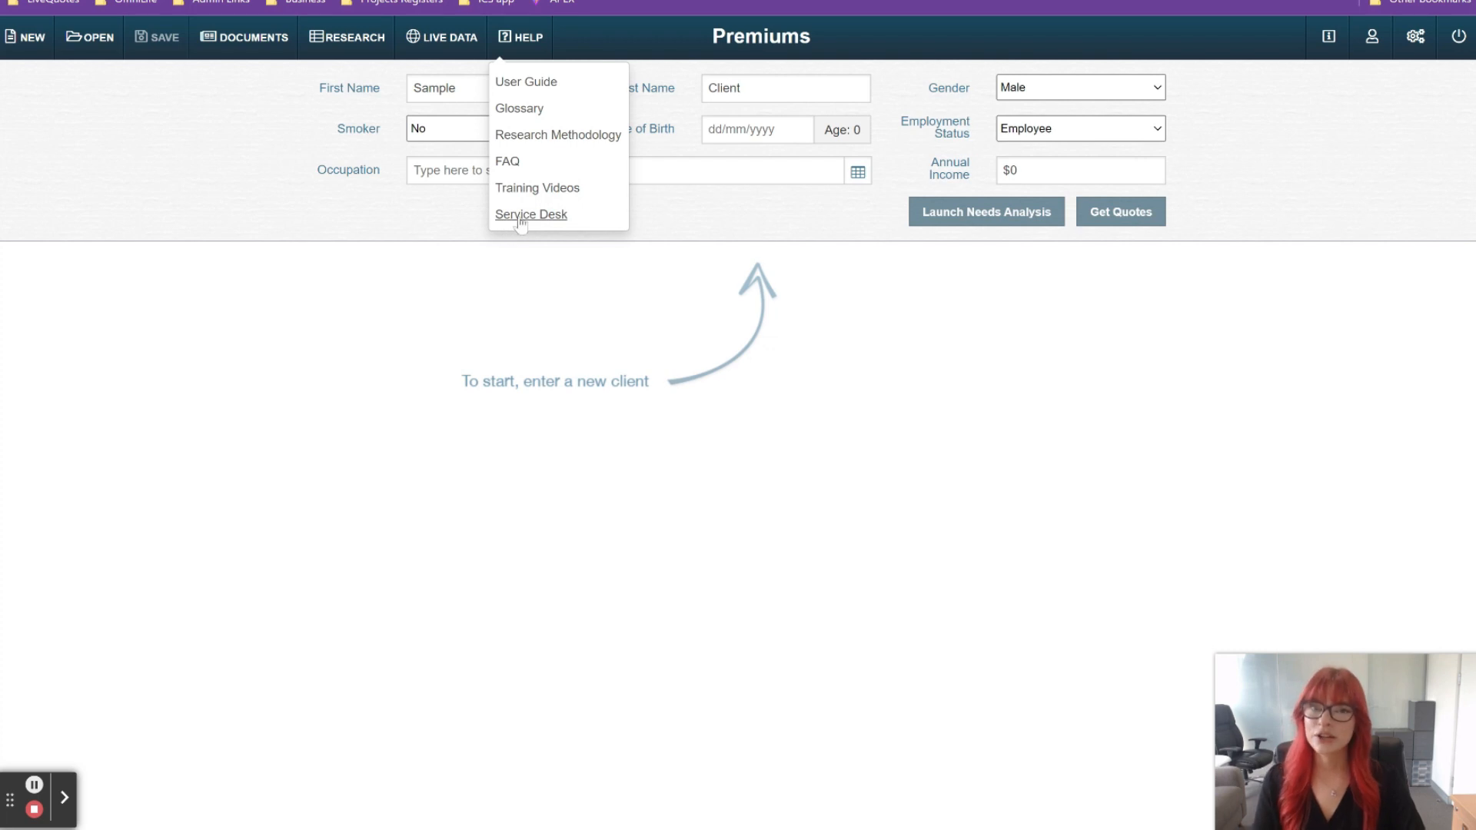
click(213, 183)
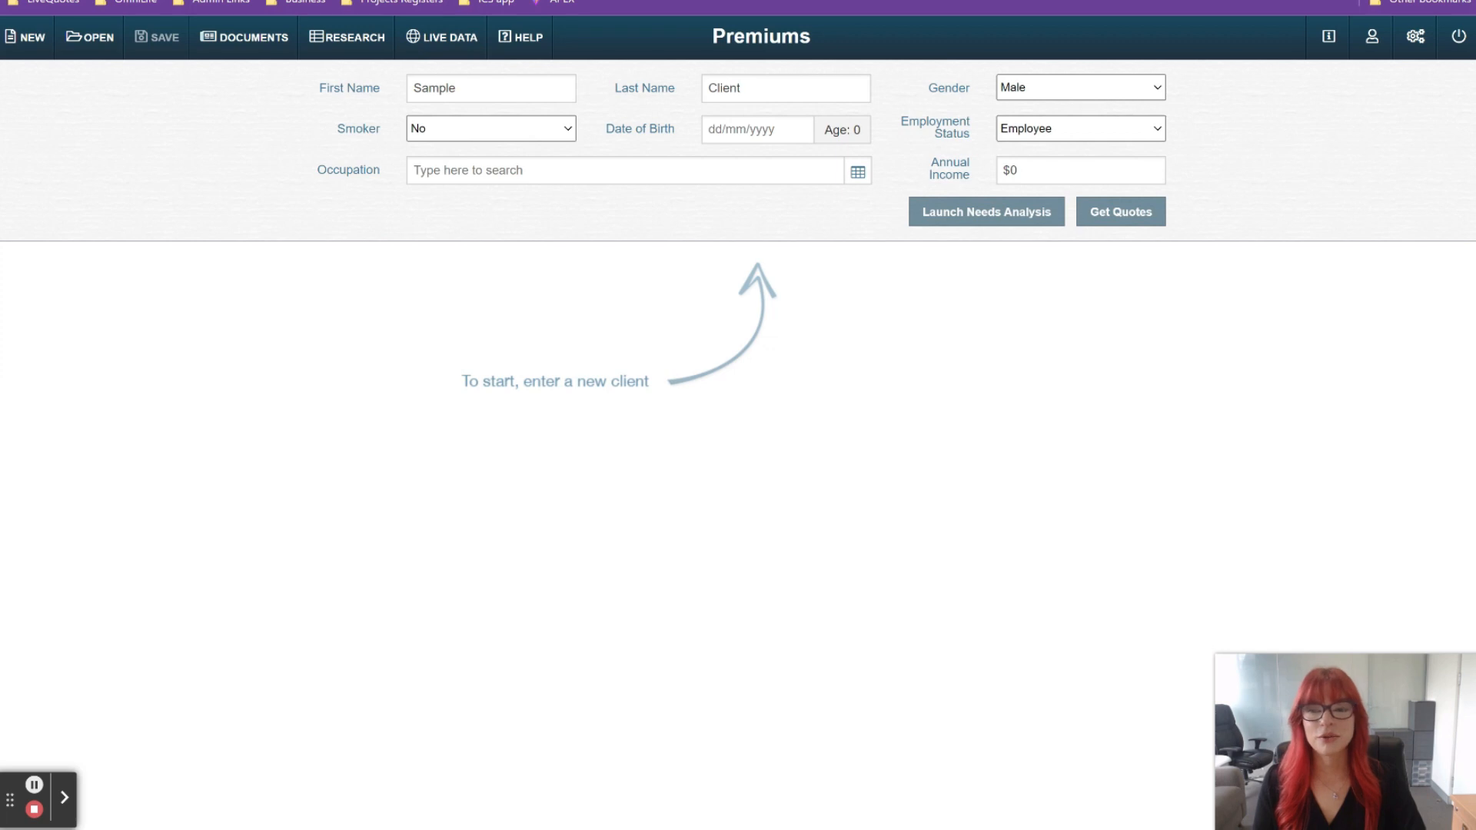
Search the occupations for "acc" and set the client's occupation to Accountant (qualified).
click(419, 170)
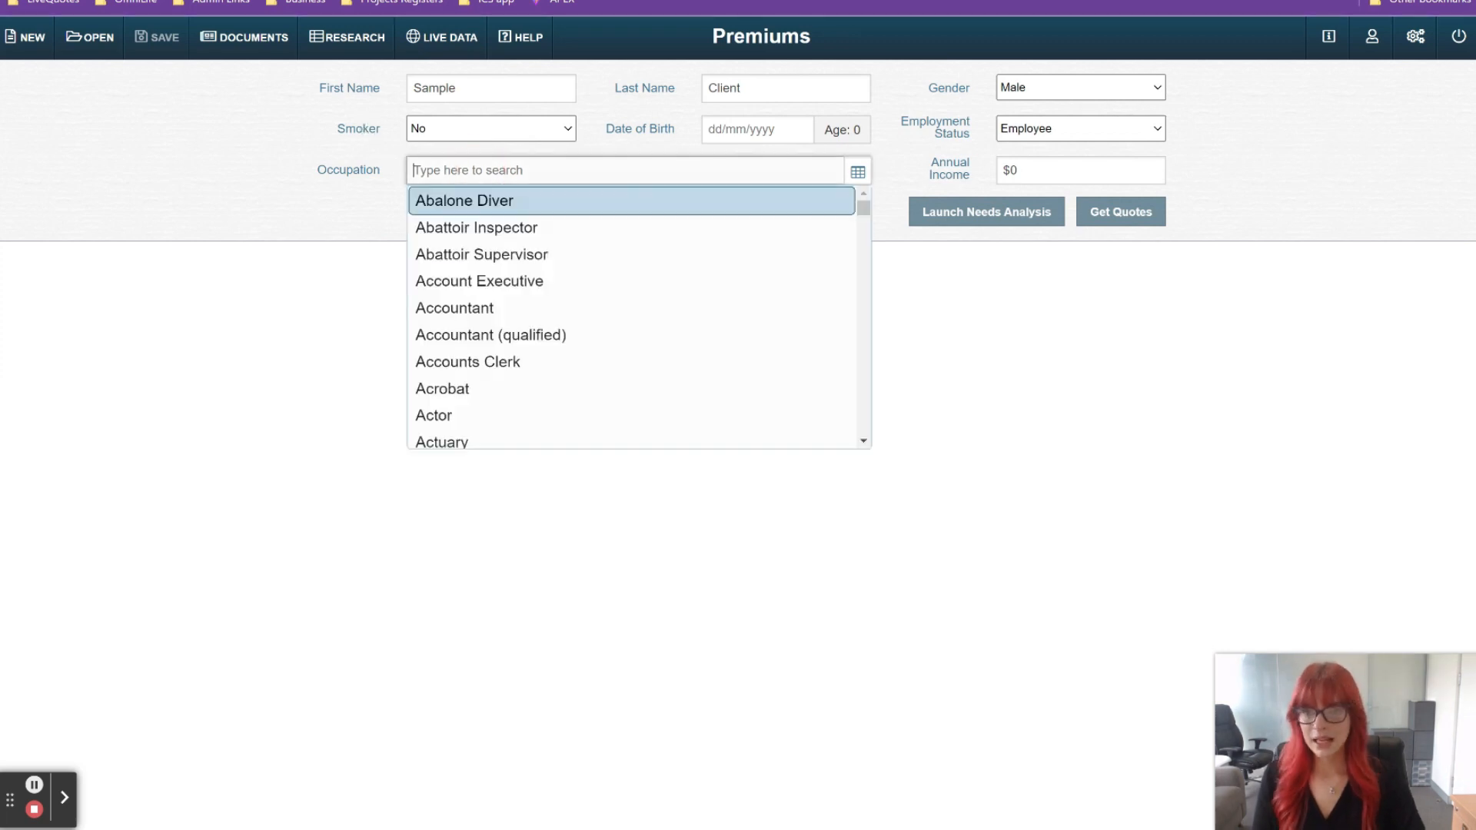
text(acc)
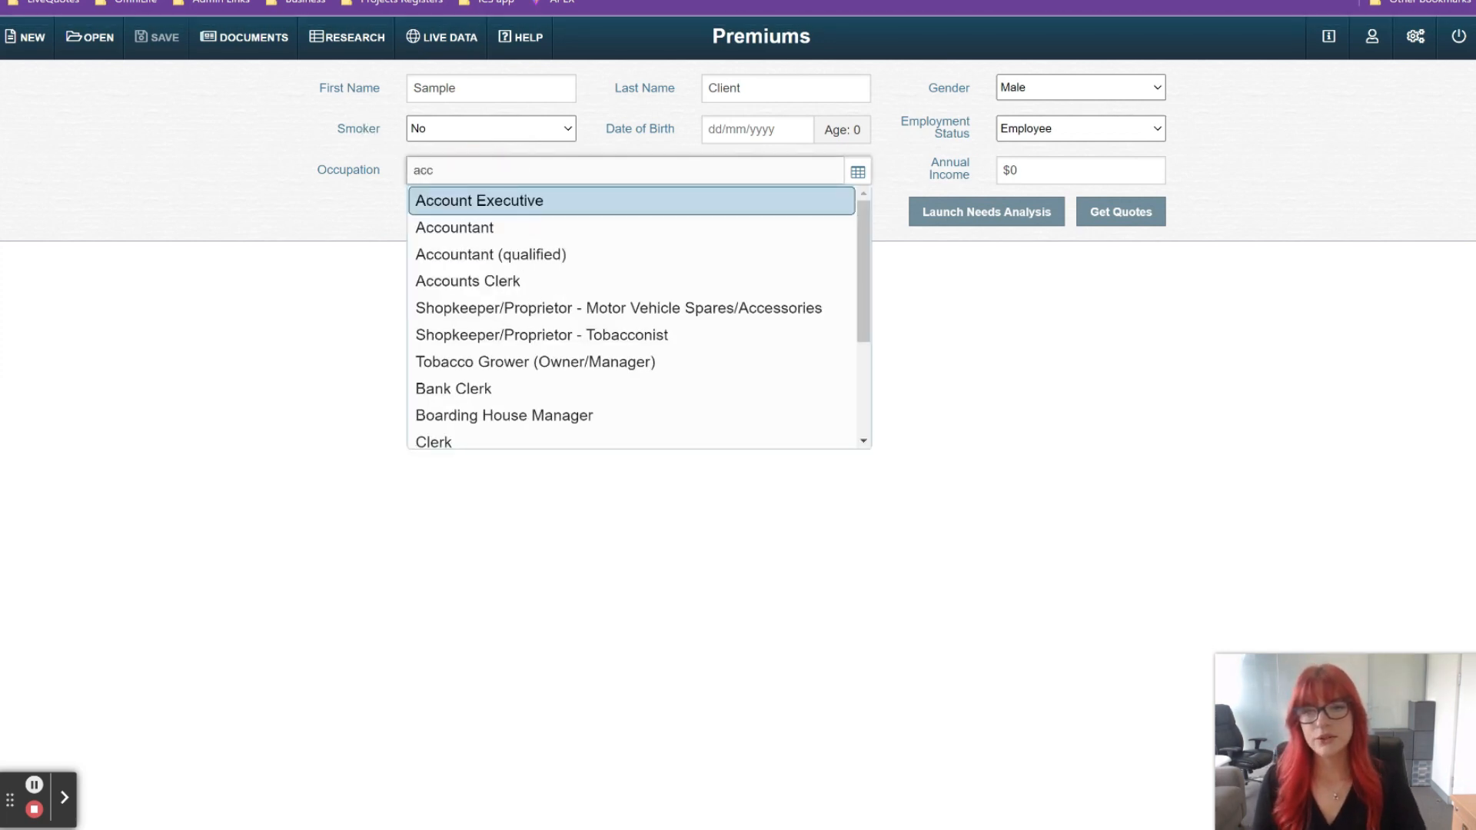
click(515, 254)
Enter the client's date of birth and an annual income of $120,000.
click(783, 137)
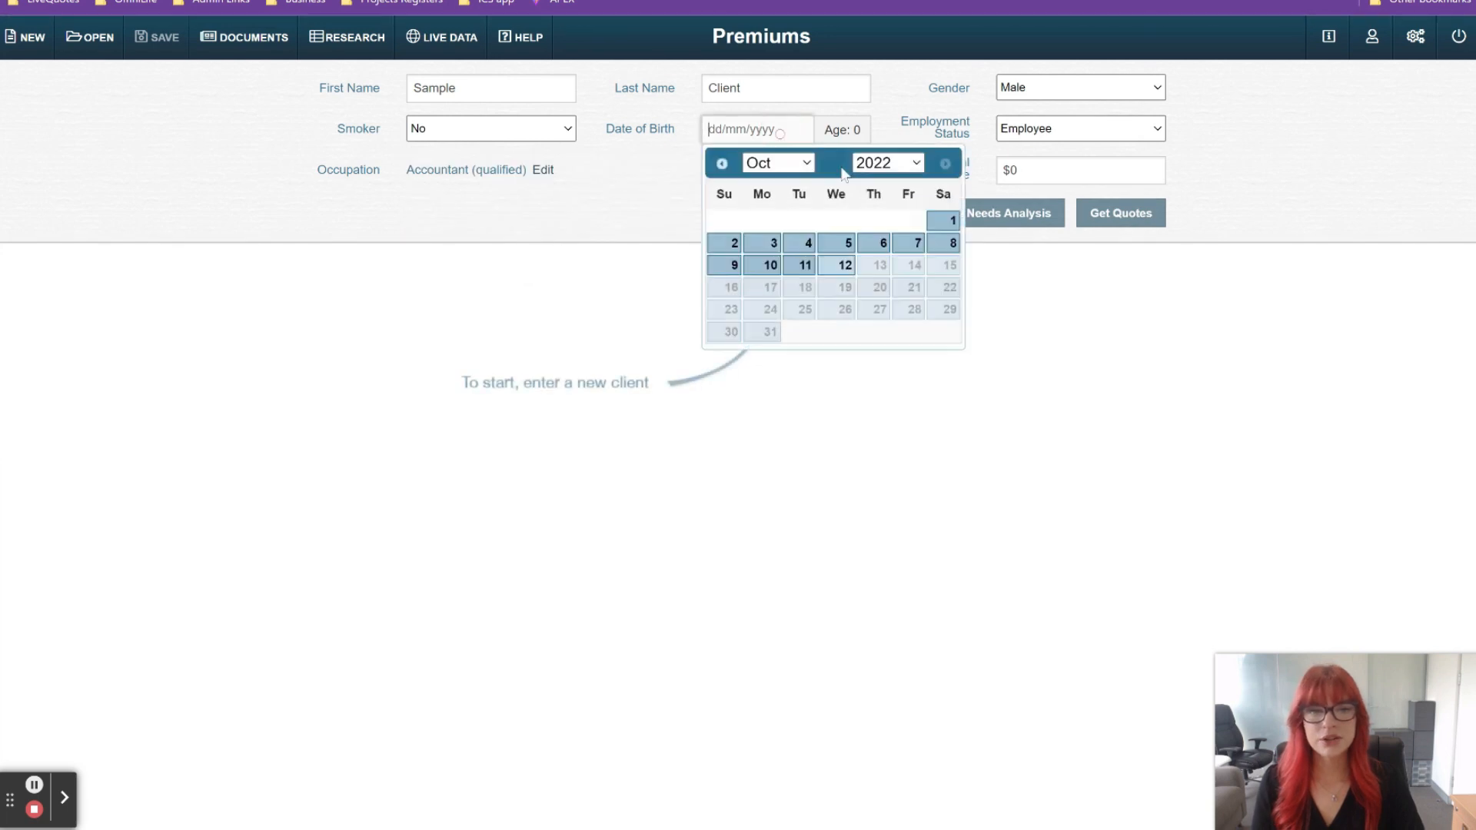
click(875, 221)
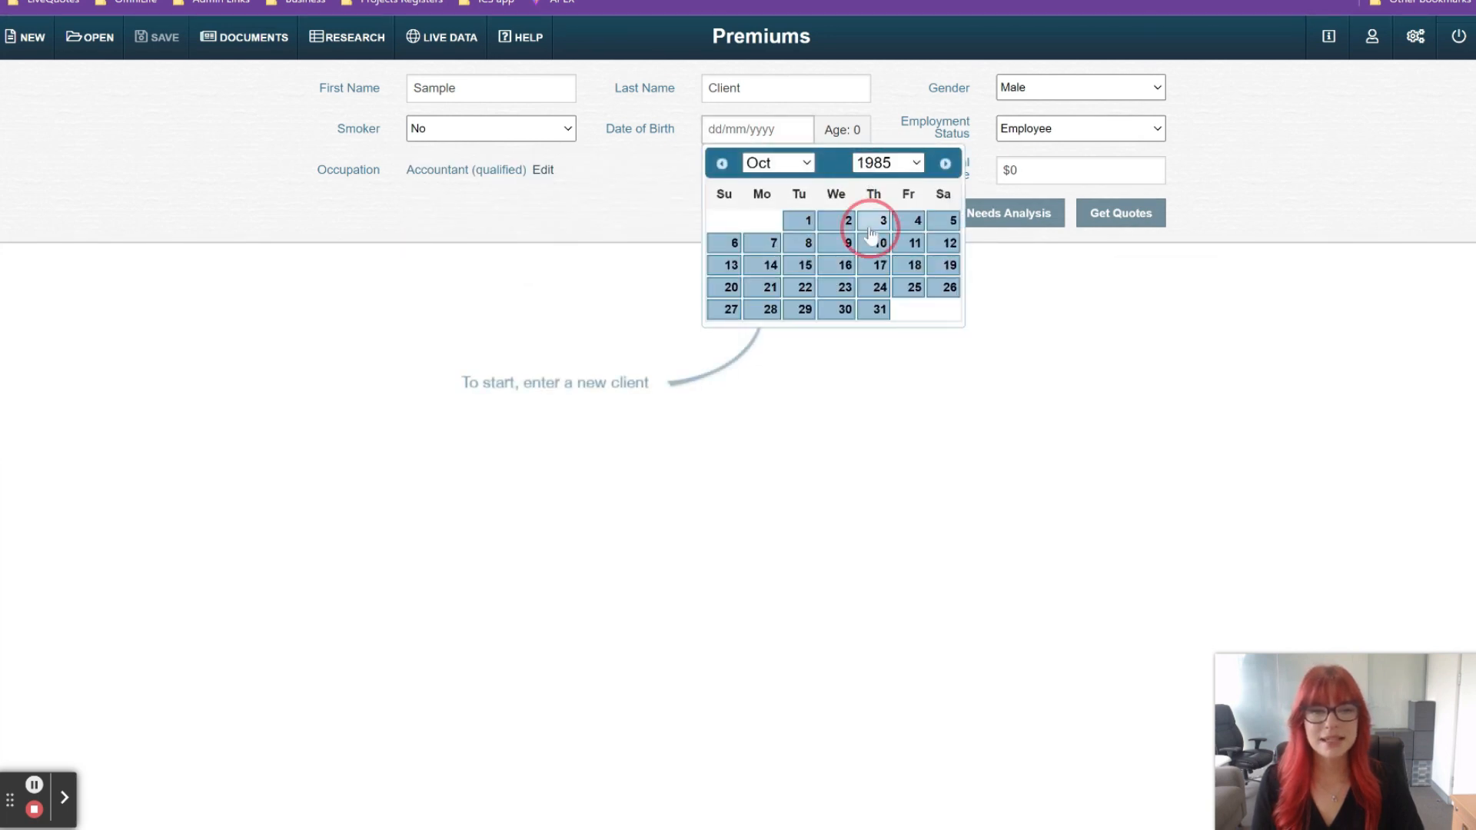
click(1011, 171)
text(120000)
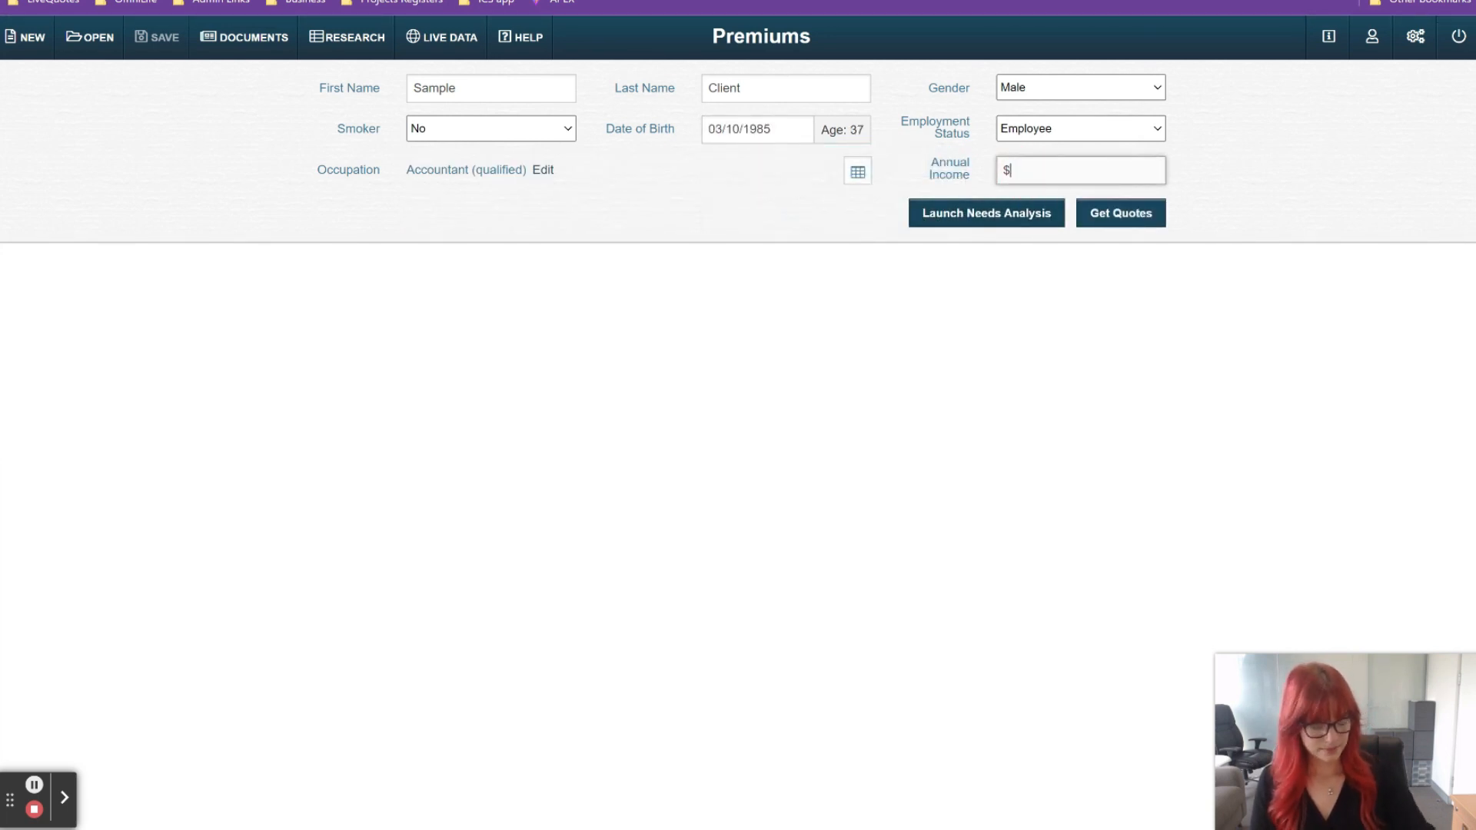
click(849, 369)
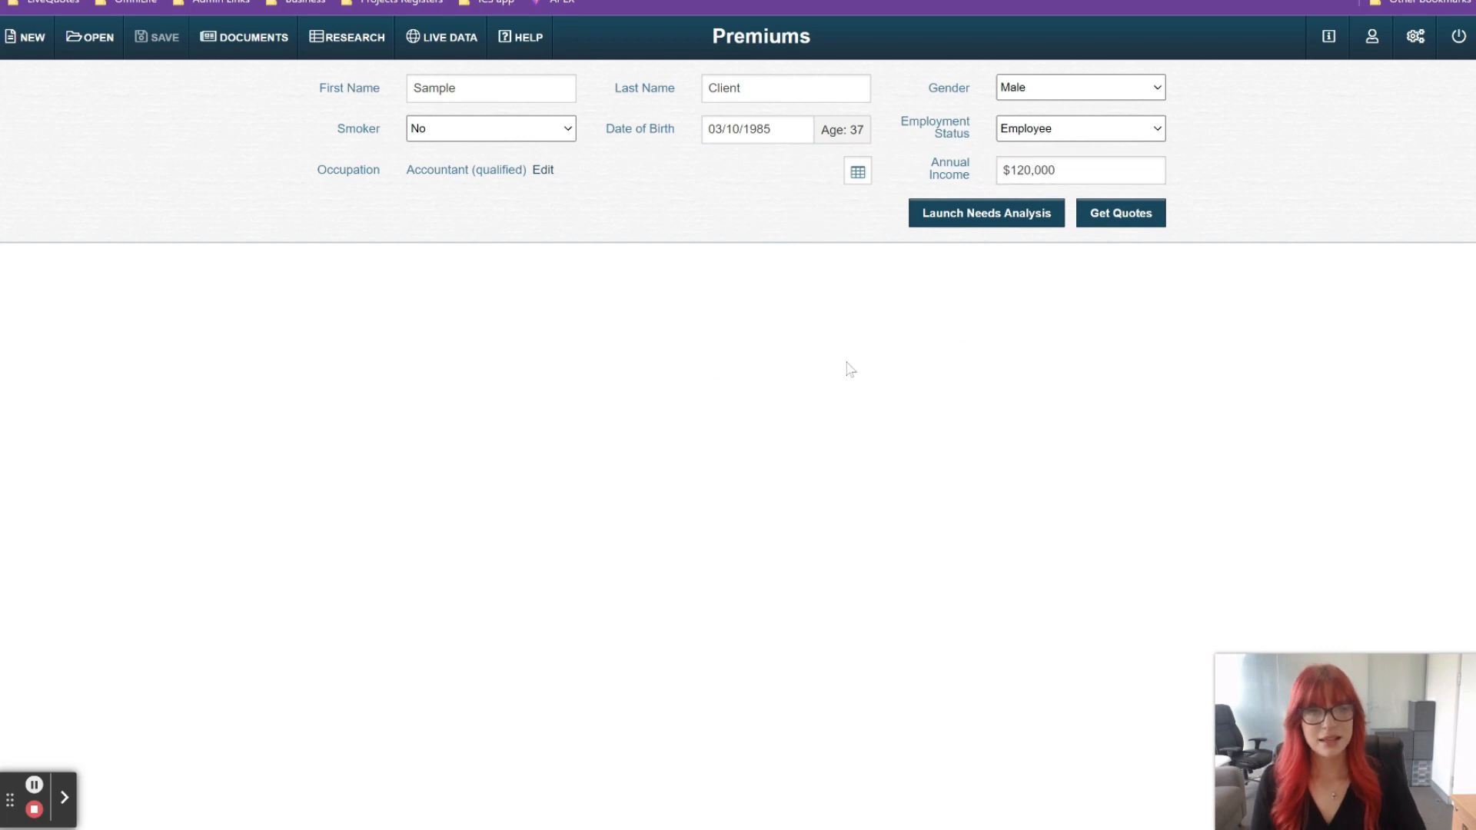
Open the insurers' occupation ratings table and try the Professional, Medical and Clerical - No Manual categories.
click(859, 174)
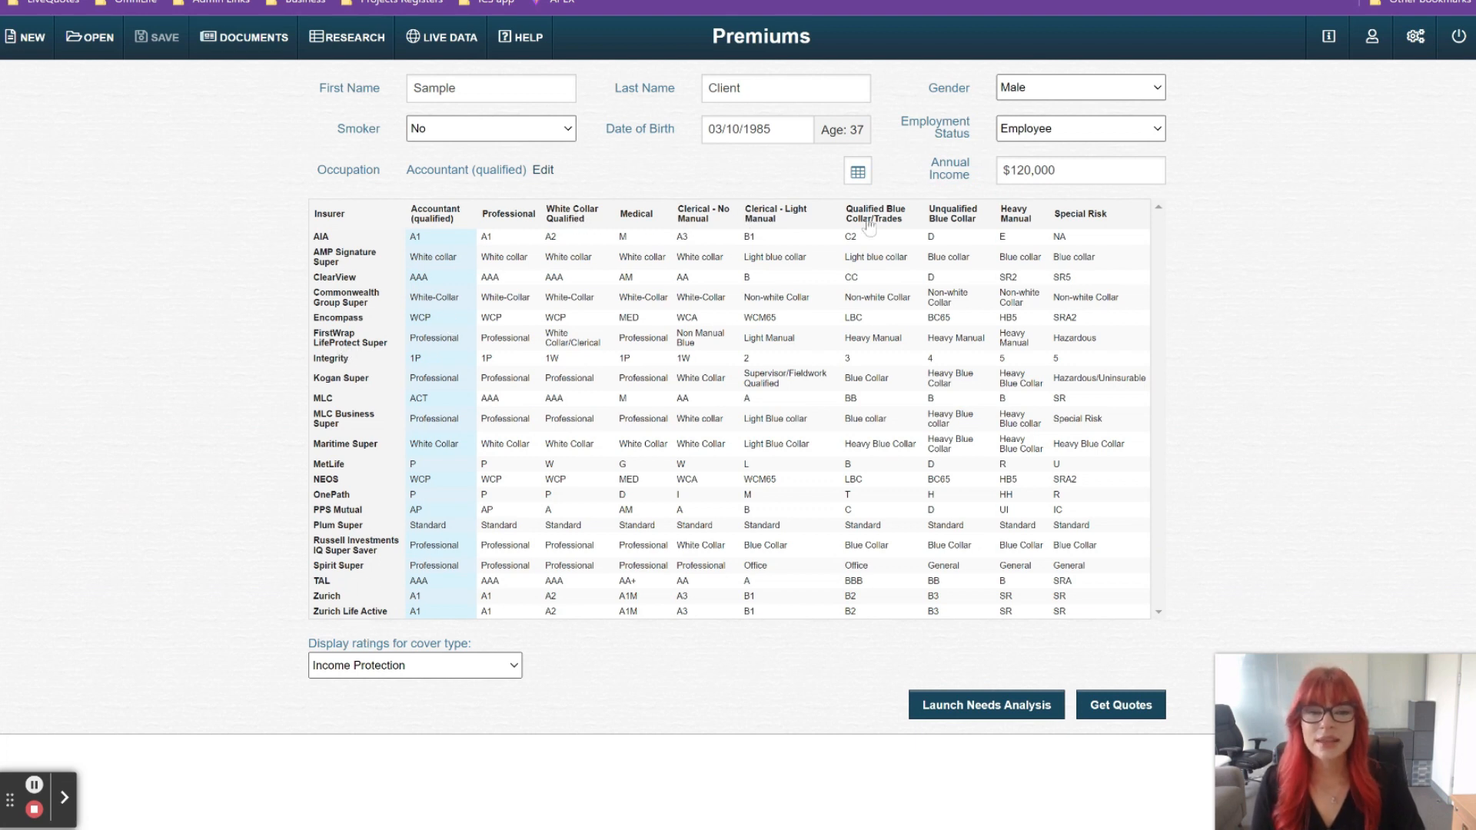
click(521, 215)
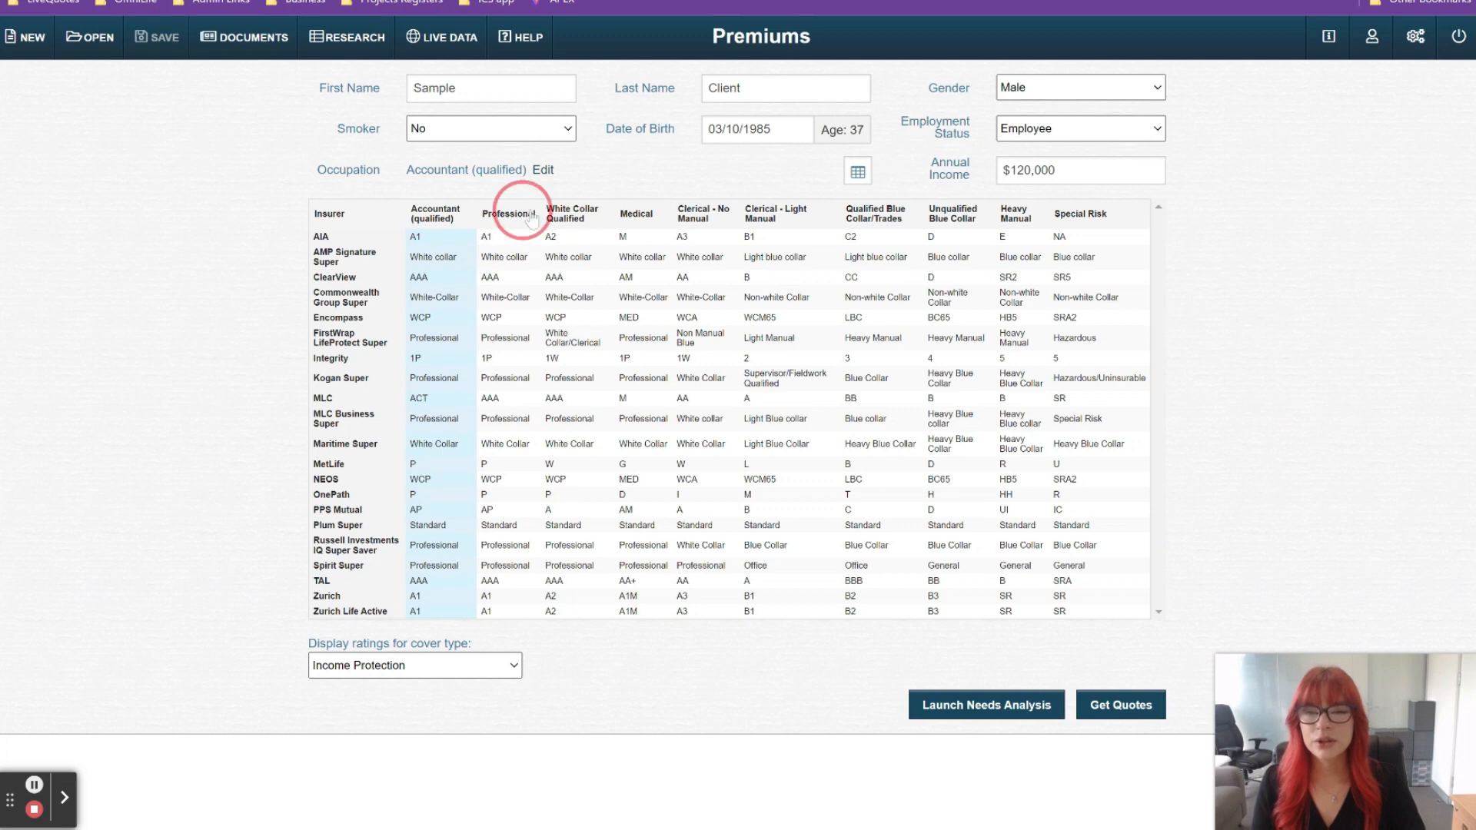
click(597, 217)
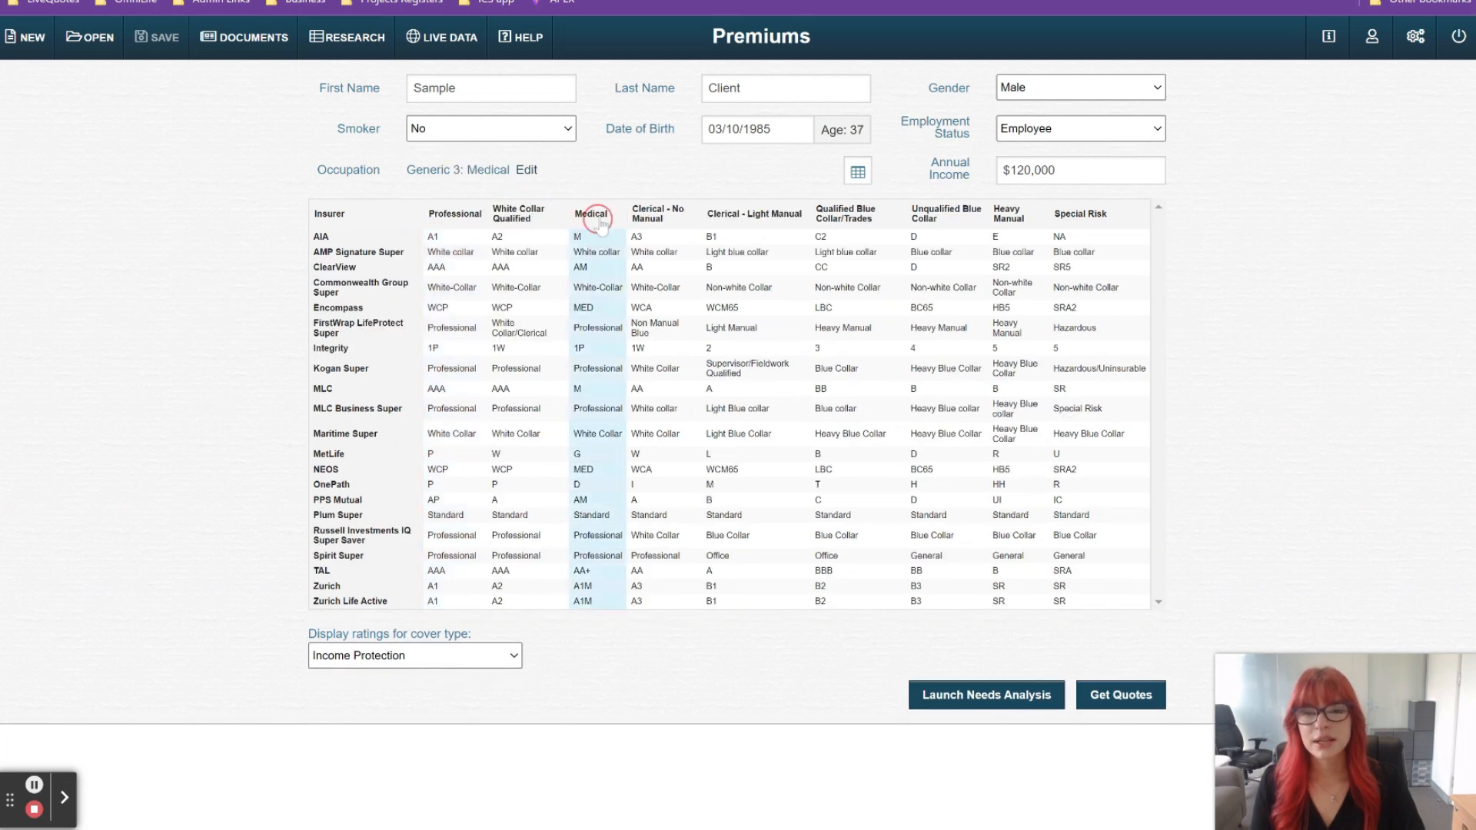
click(638, 214)
click(473, 214)
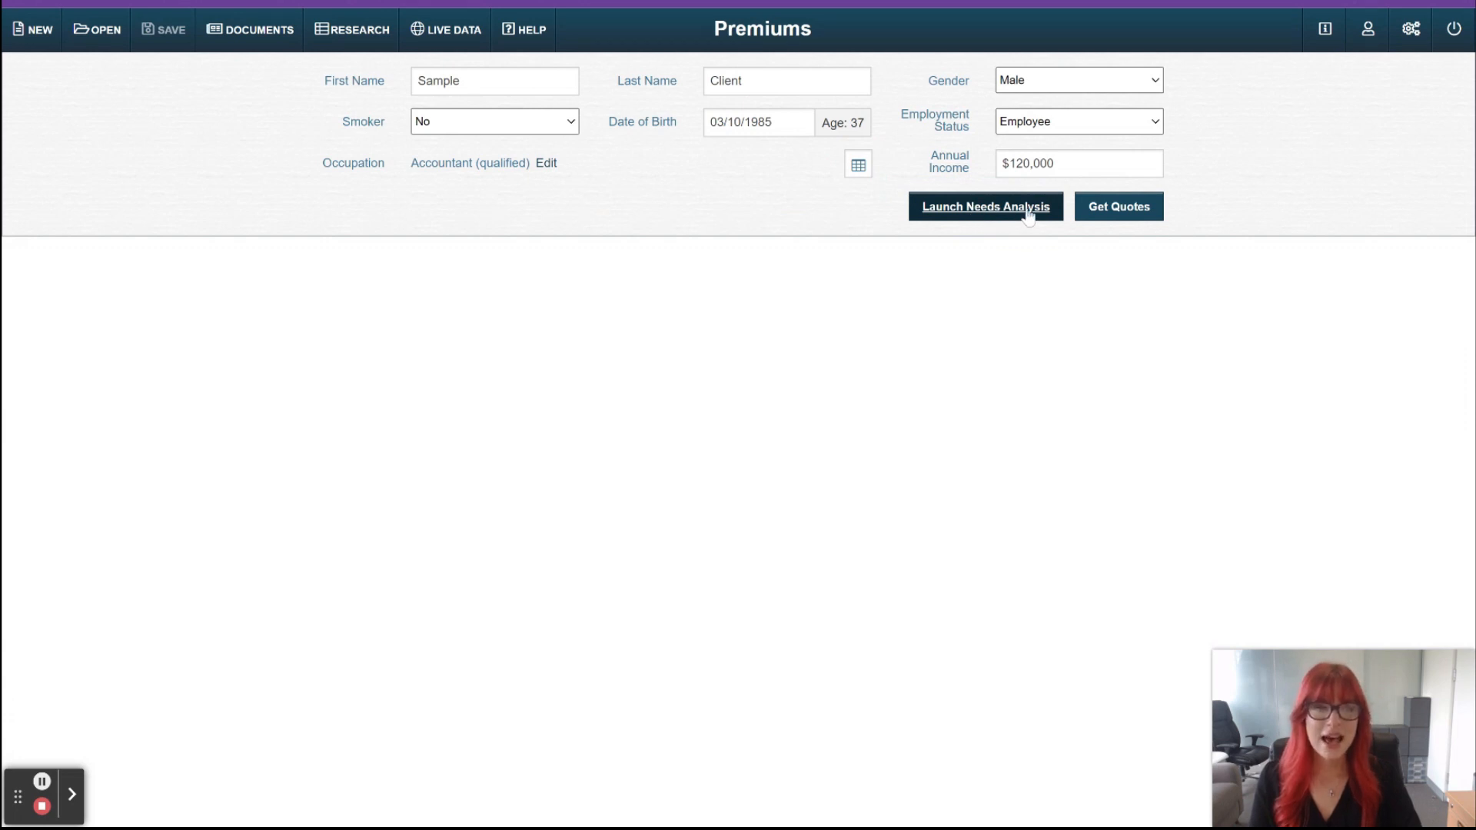
Get quotes for the client and include Life cover in the quote options.
click(1119, 207)
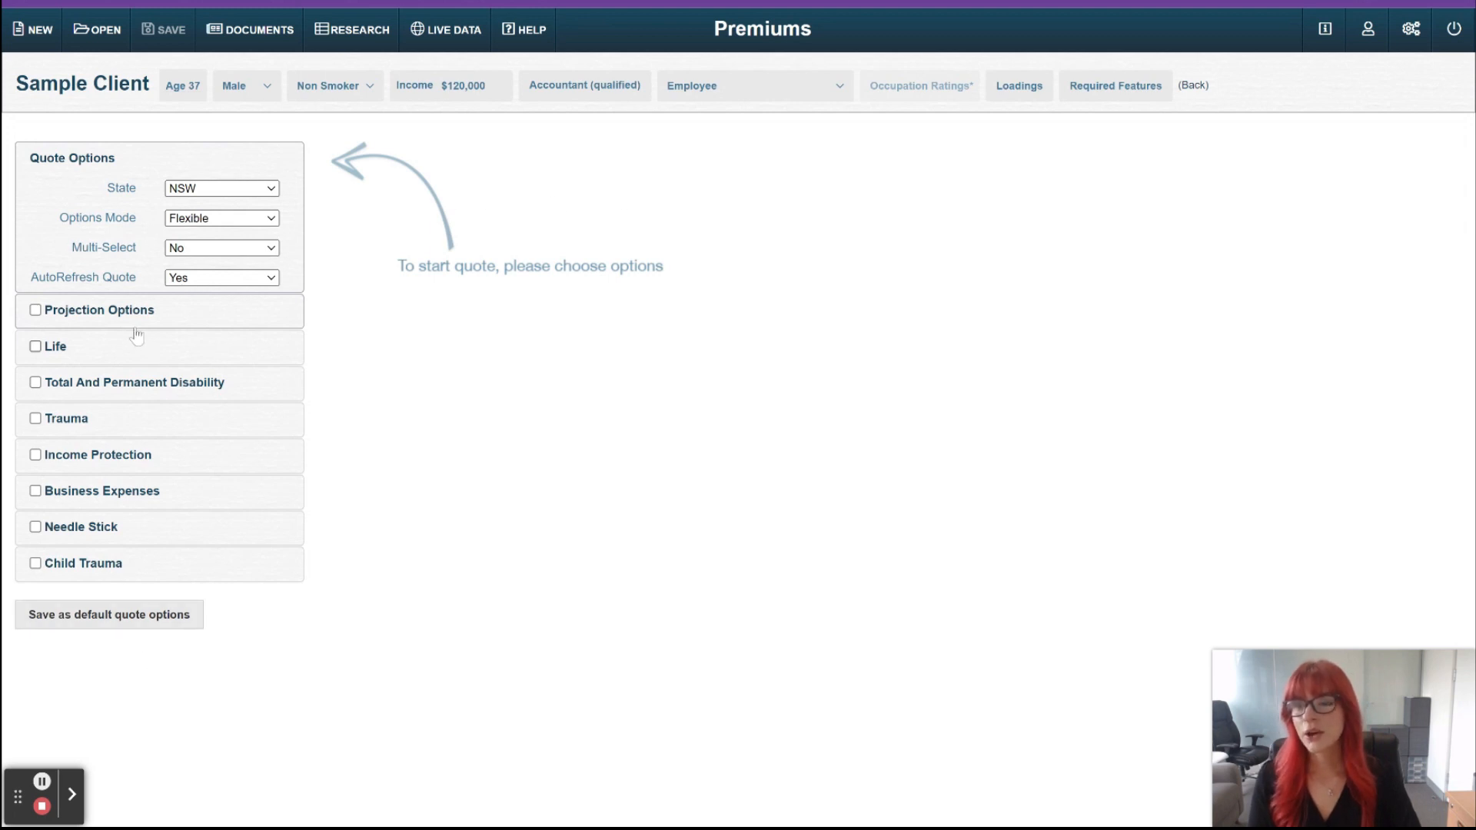
click(243, 222)
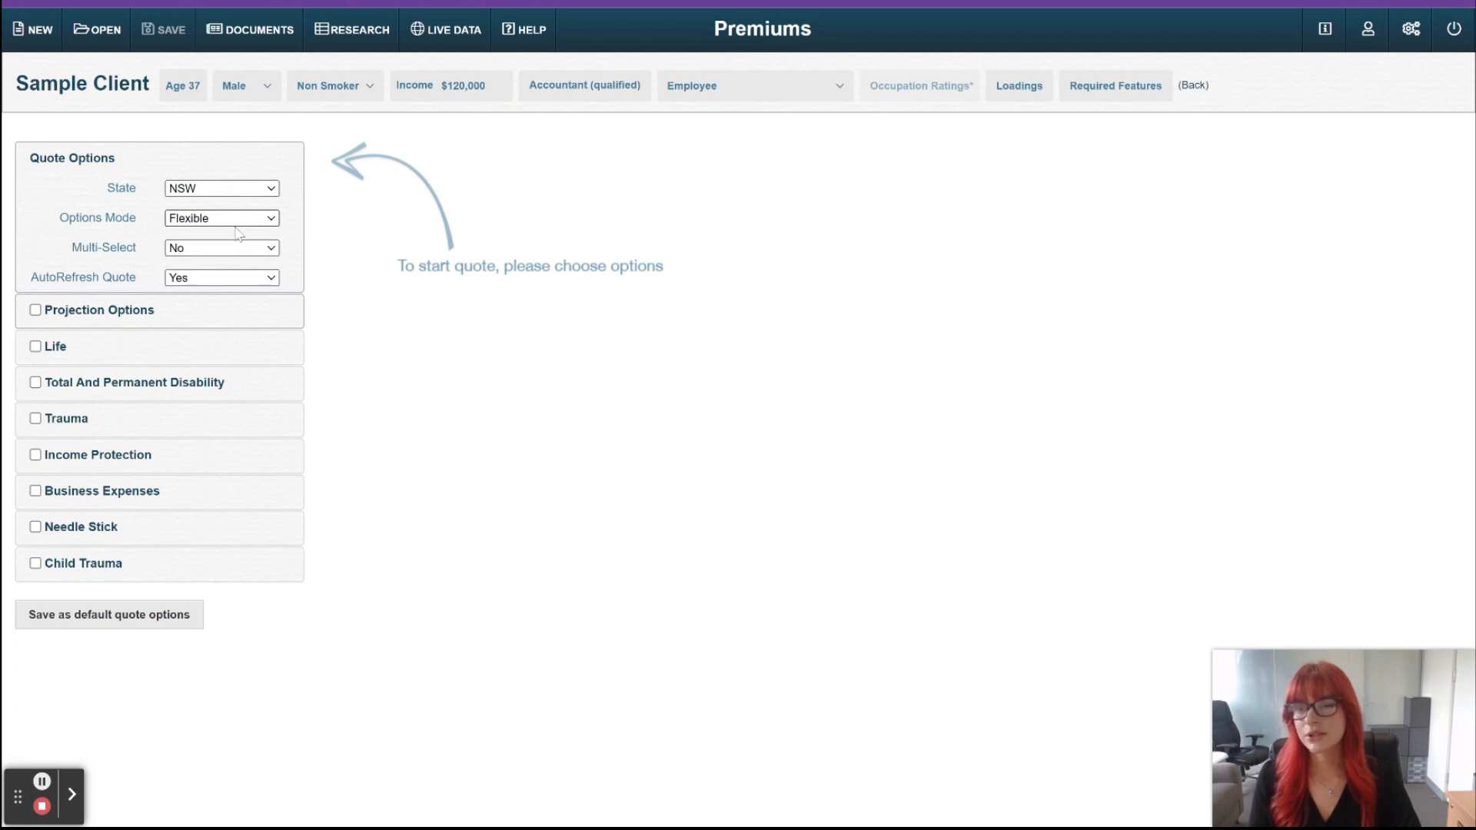
click(149, 347)
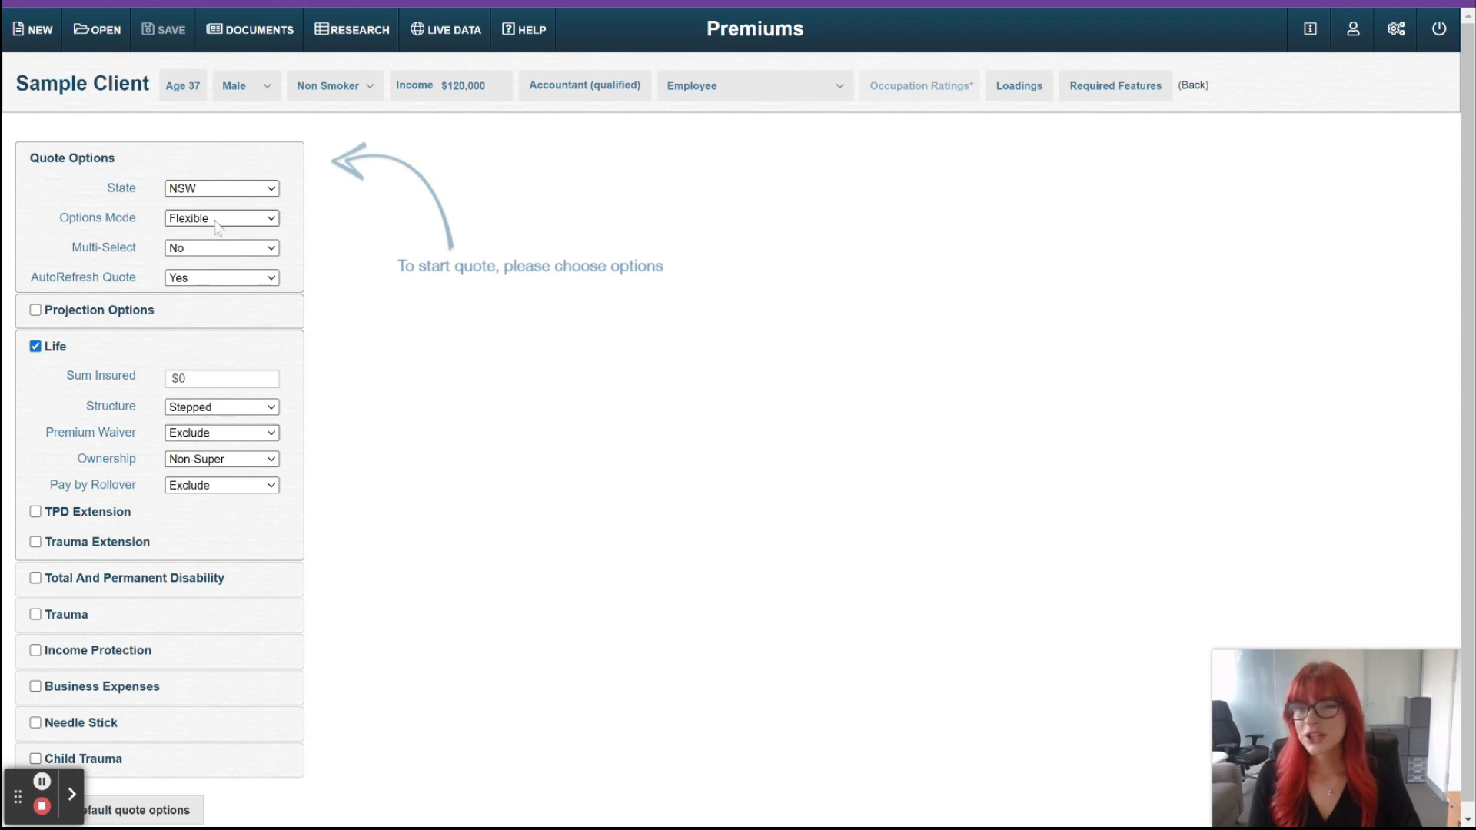
Try the Specific options mode for the quote and switch it back to Flexible.
click(213, 266)
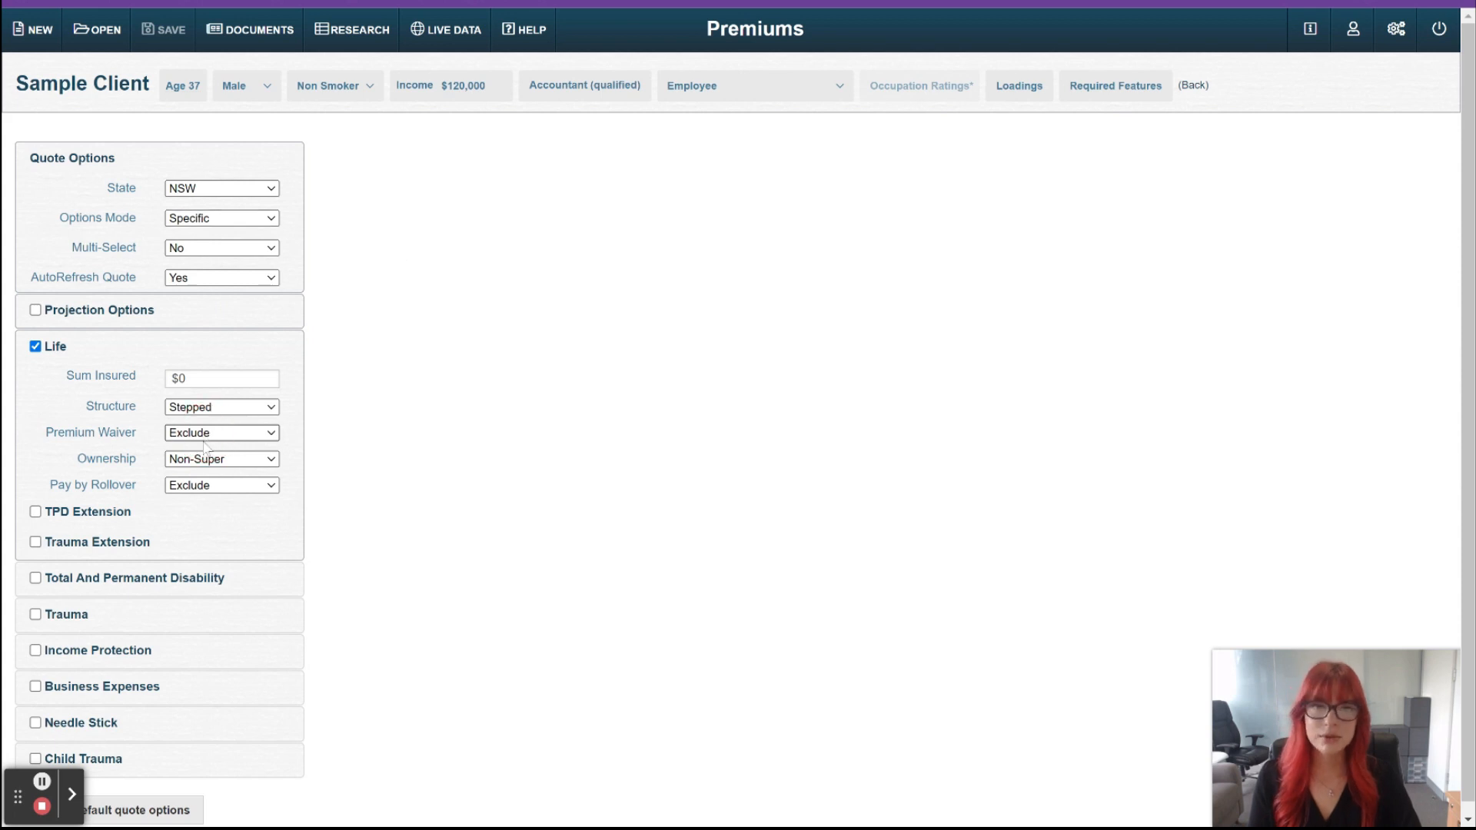
click(241, 216)
click(246, 234)
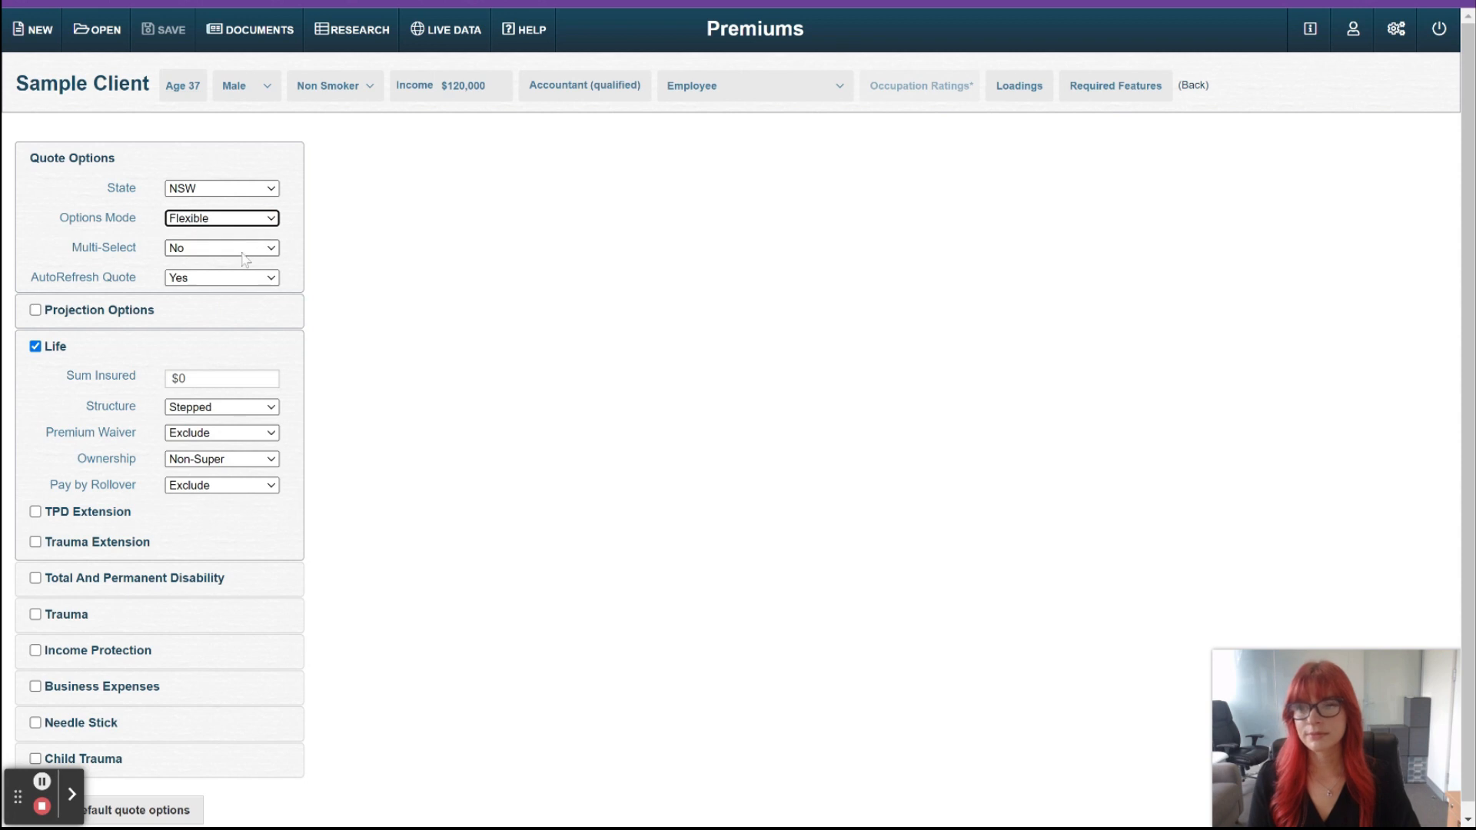
Turn on multi-select and include both Stepped and Level to Age 65 structures for the Life cover.
click(235, 300)
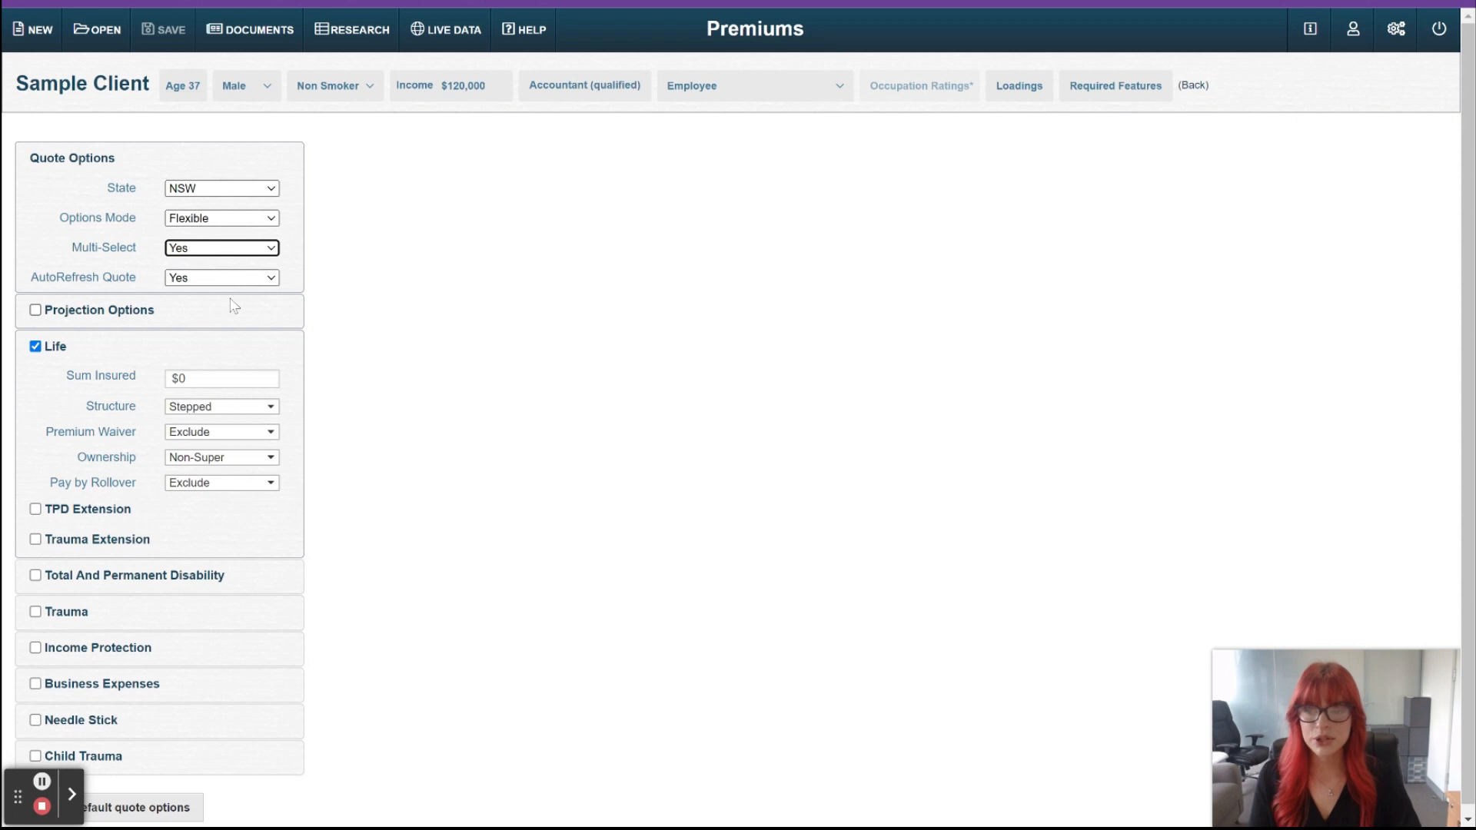
click(214, 408)
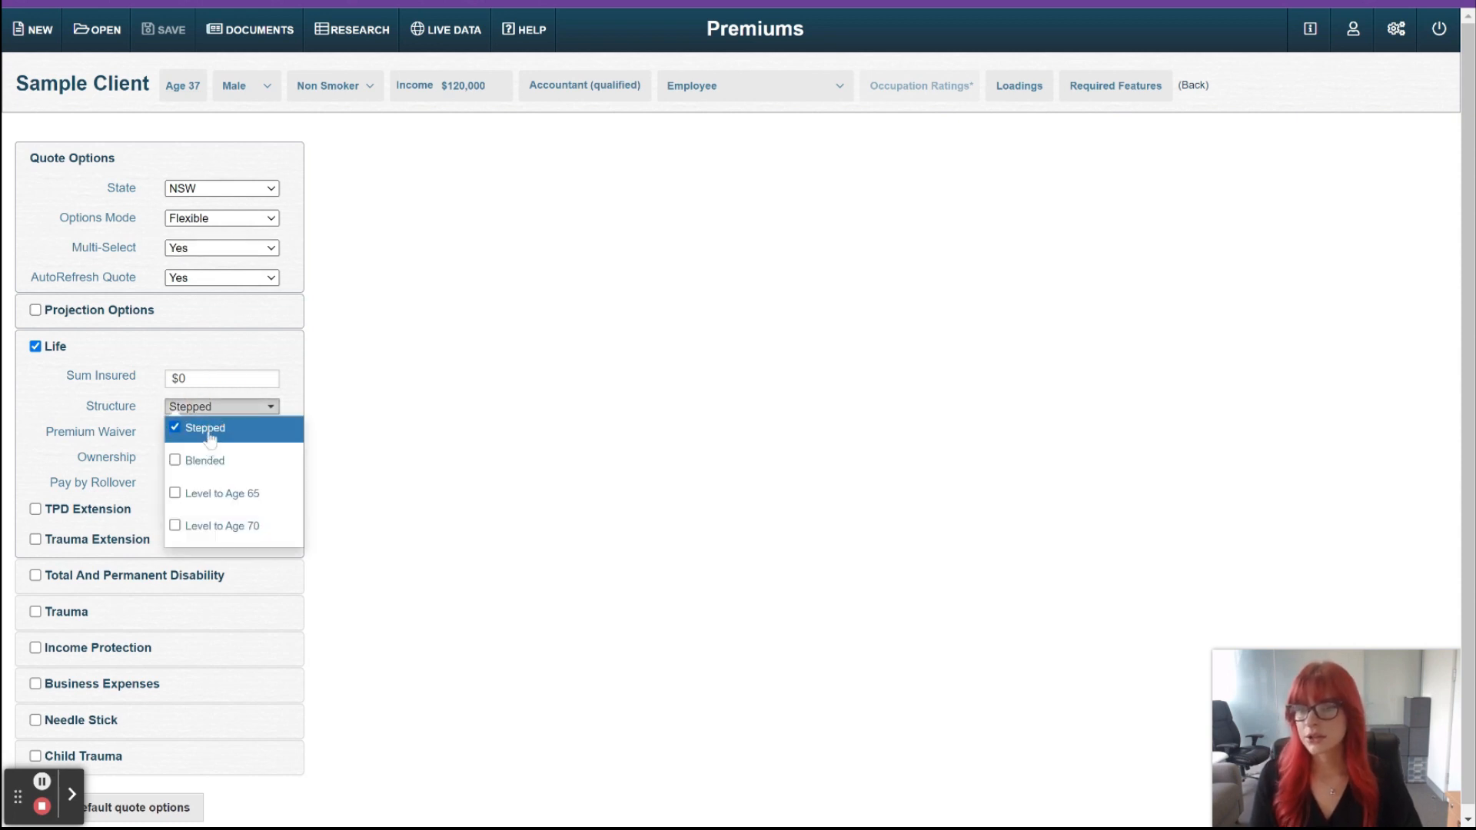
click(208, 494)
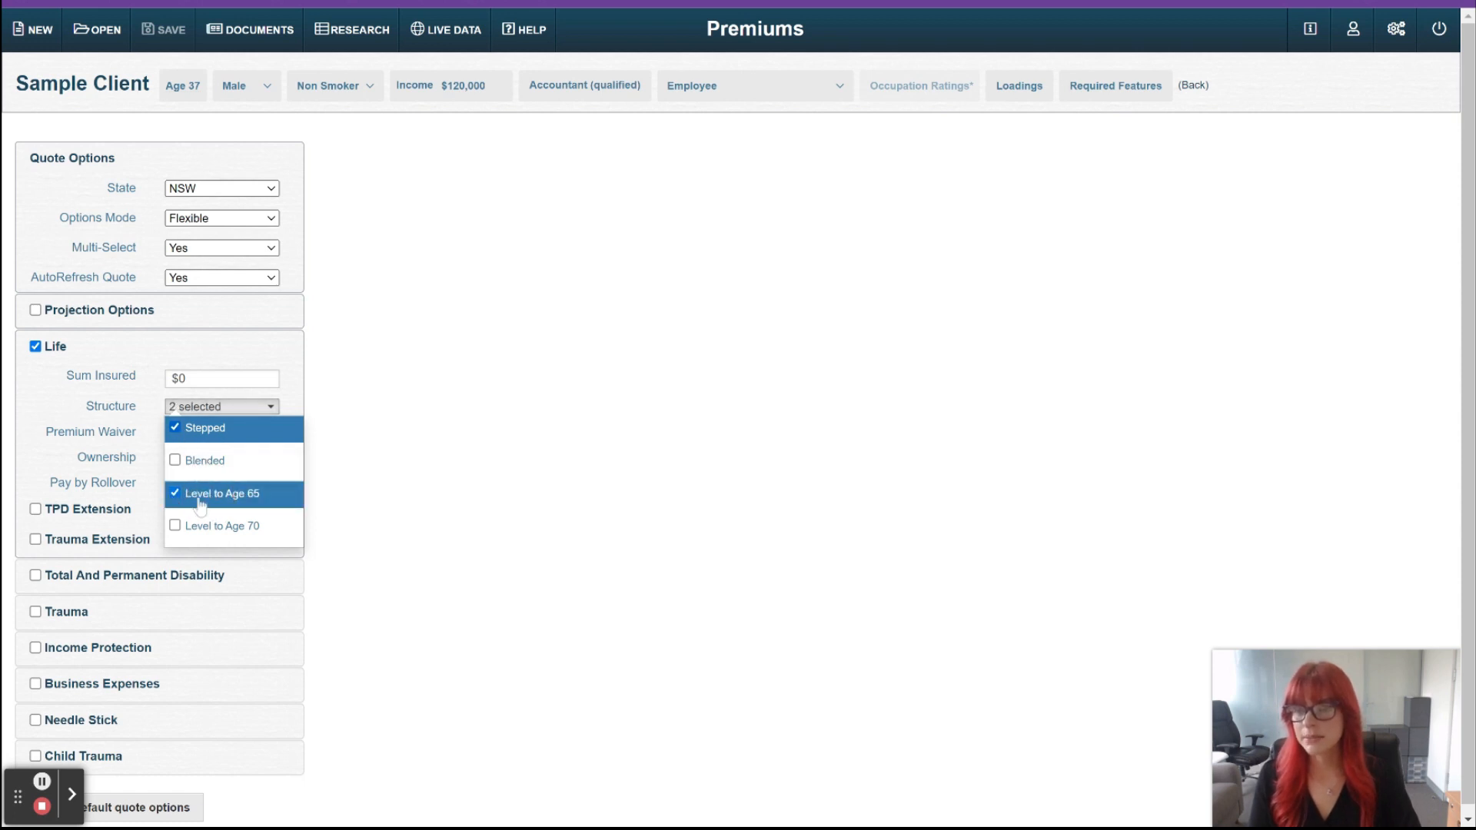
Set the Life sum insured to $500,000 and load the new premiums sorted by supplier name.
click(243, 377)
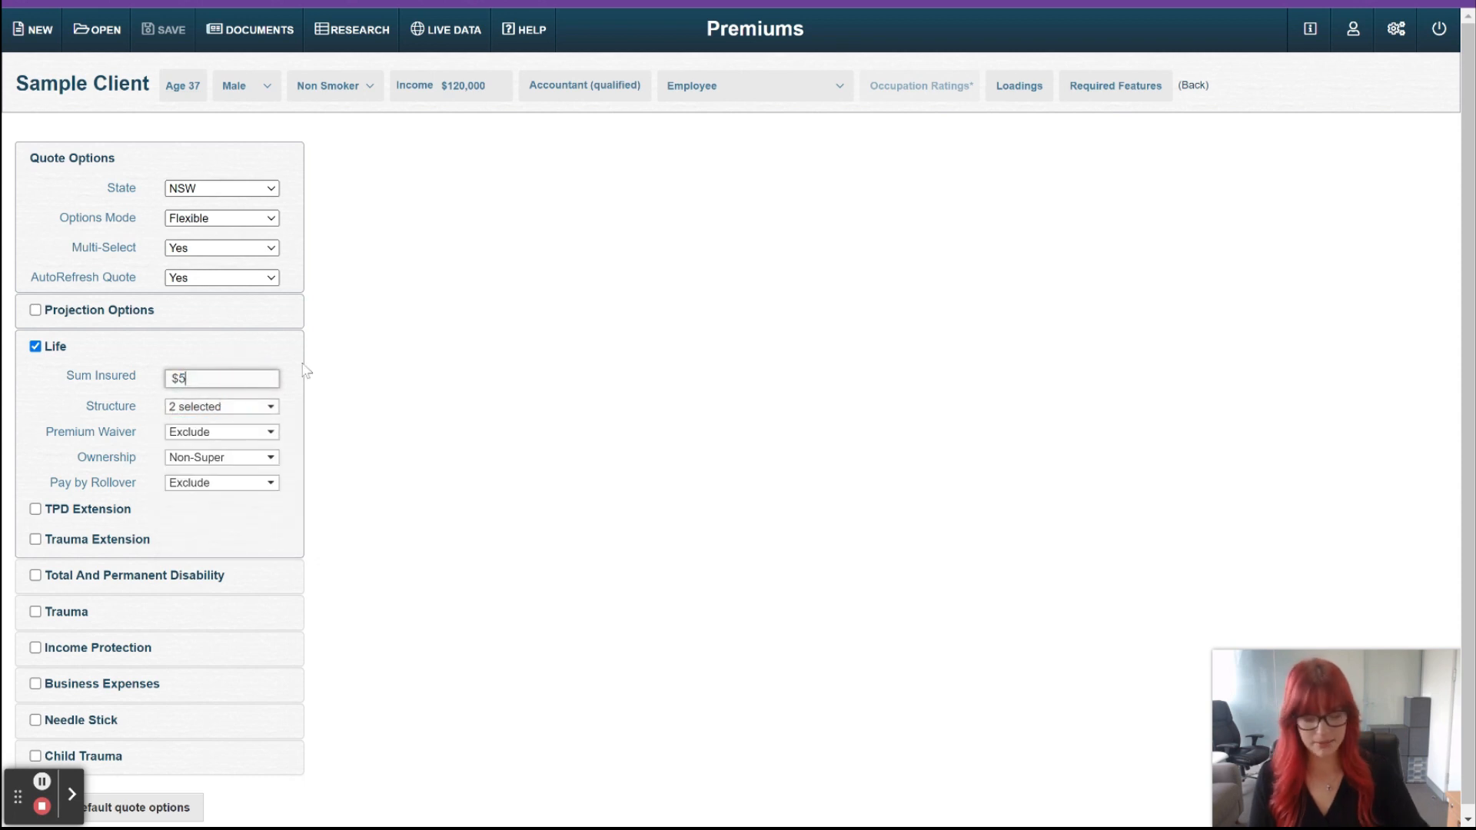
text(500000)
key(Return)
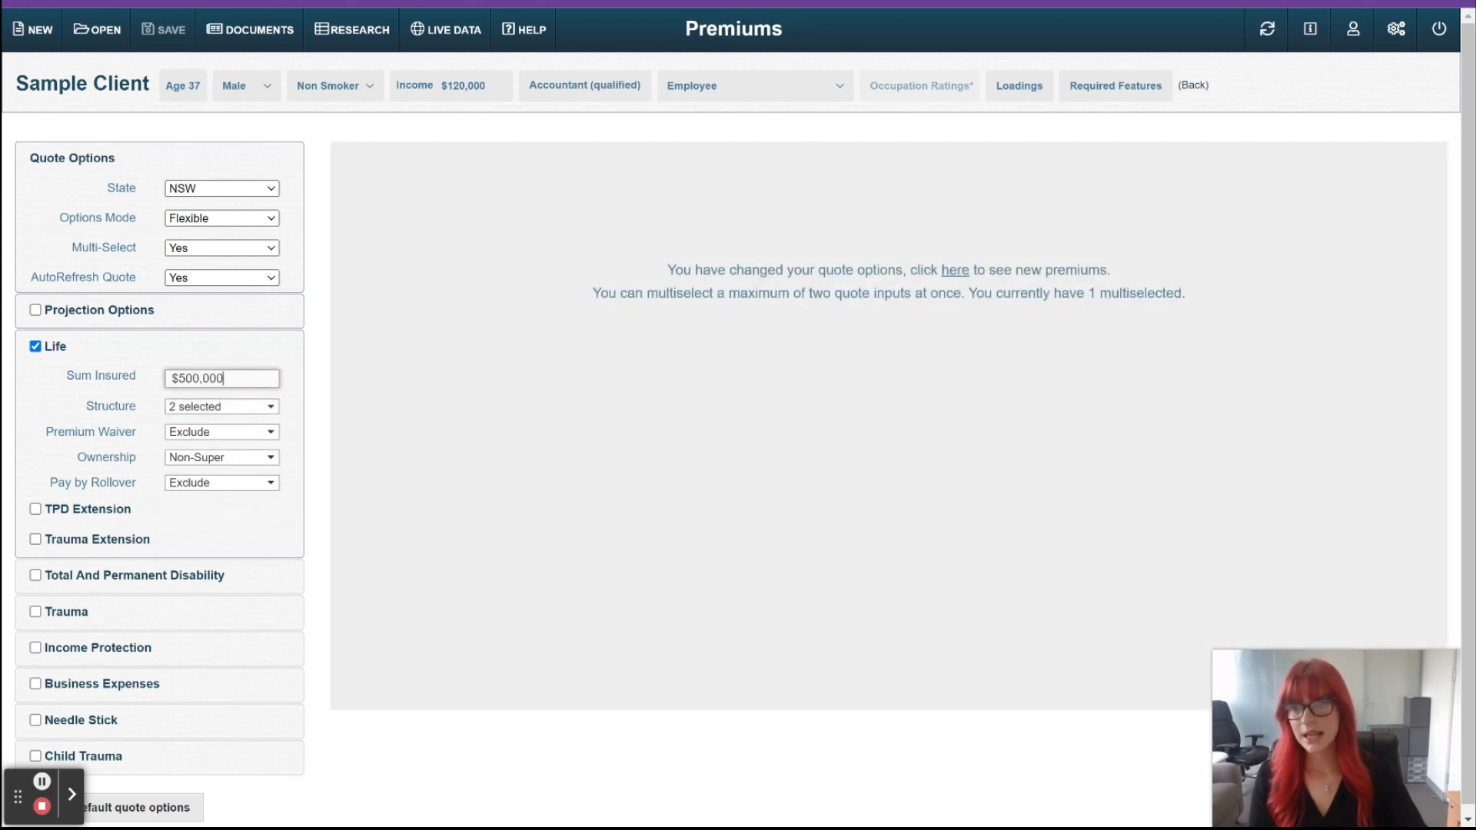
click(957, 274)
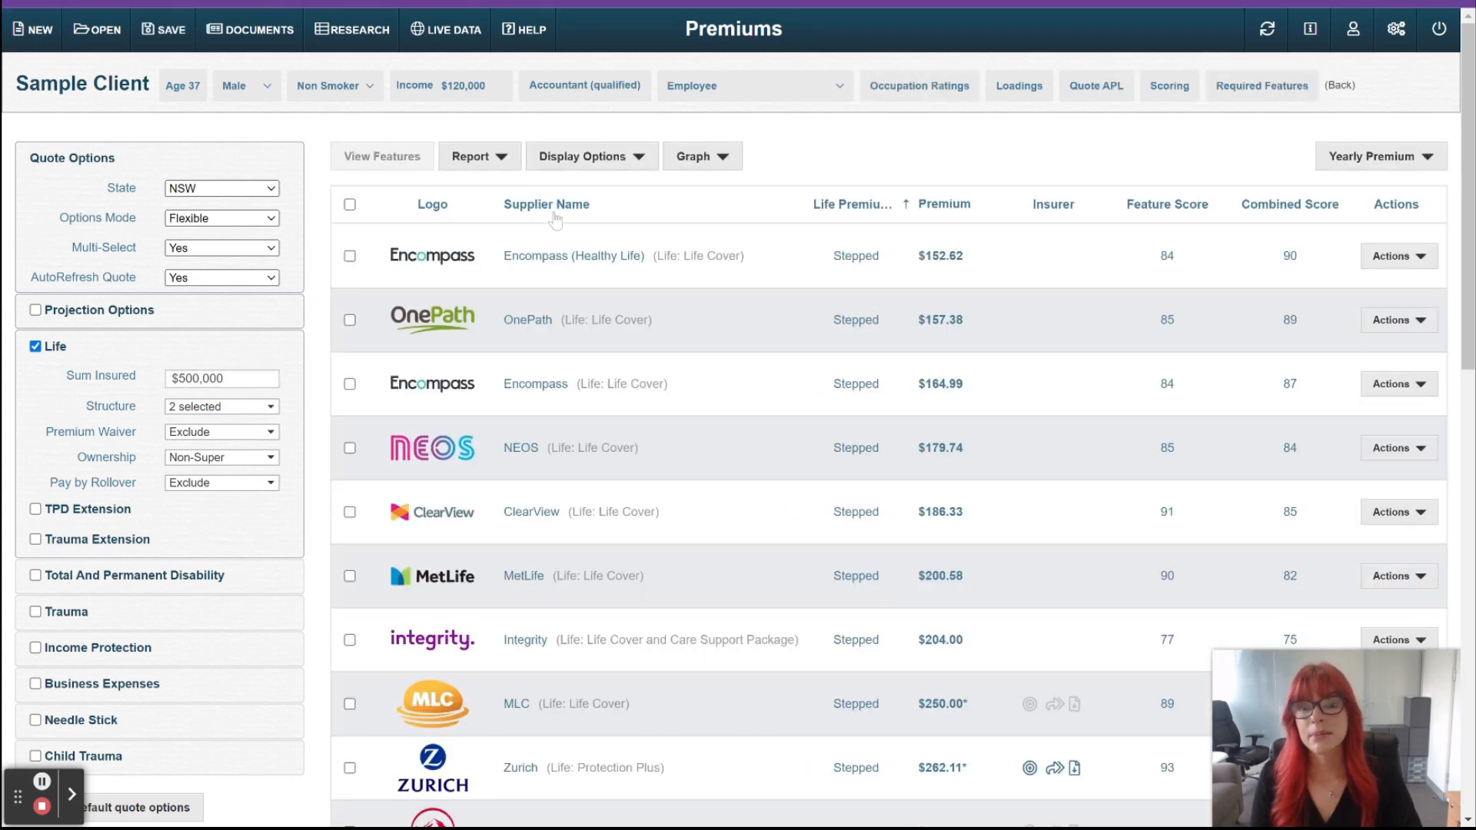
click(552, 206)
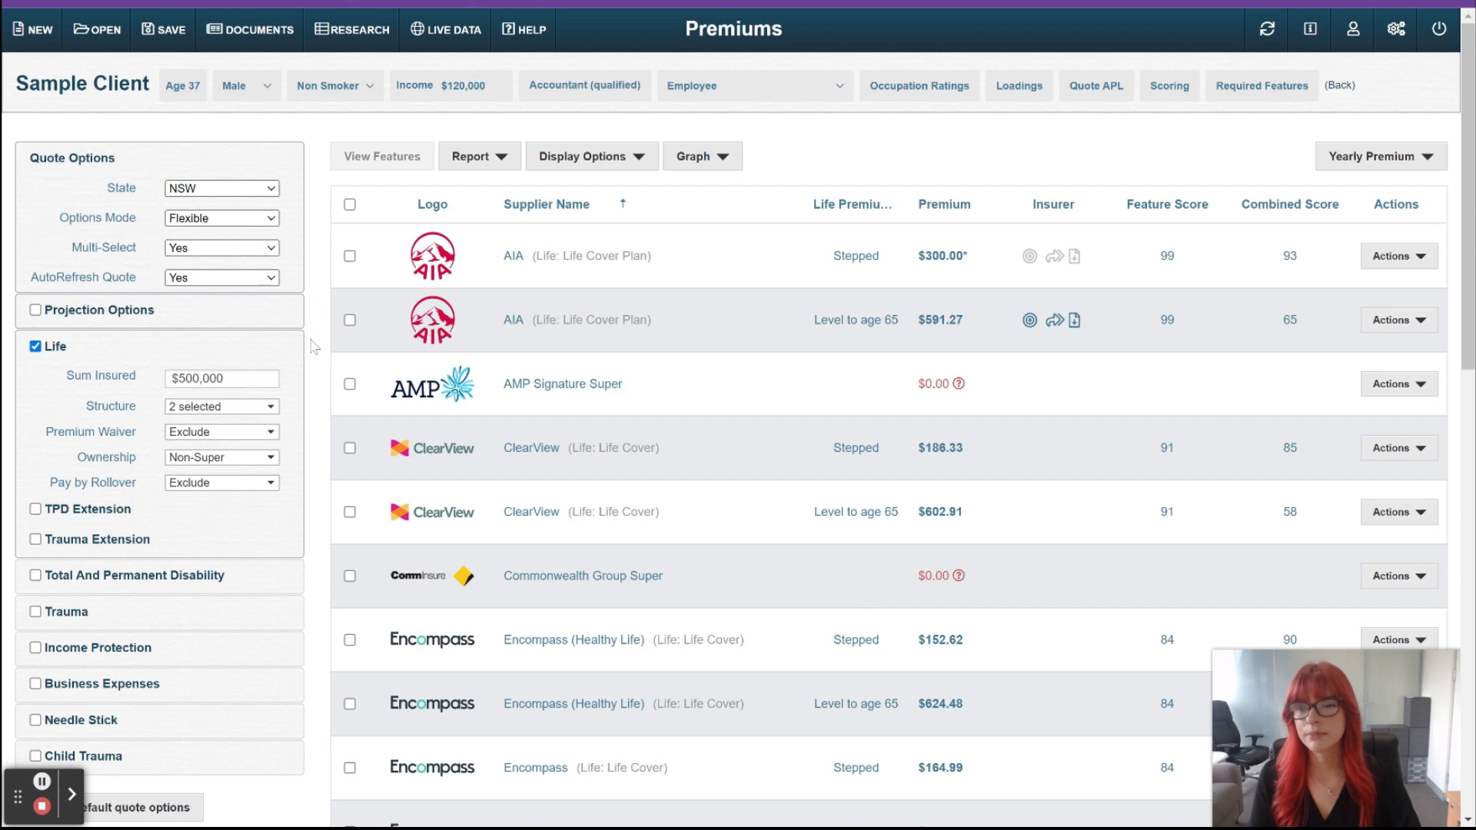
Turn off multi-select and the automatic quote refresh in the quote options.
click(209, 265)
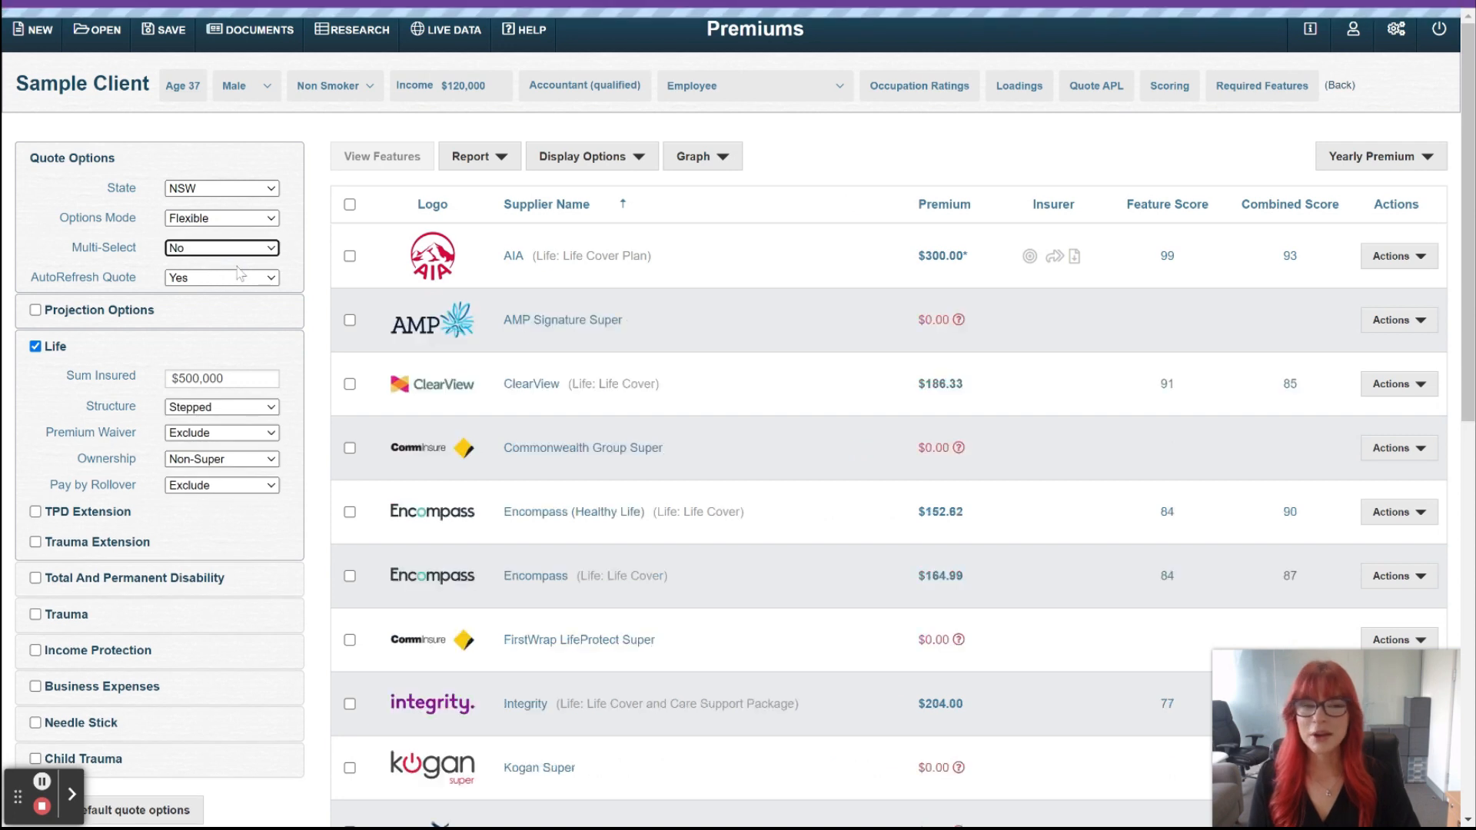
click(271, 289)
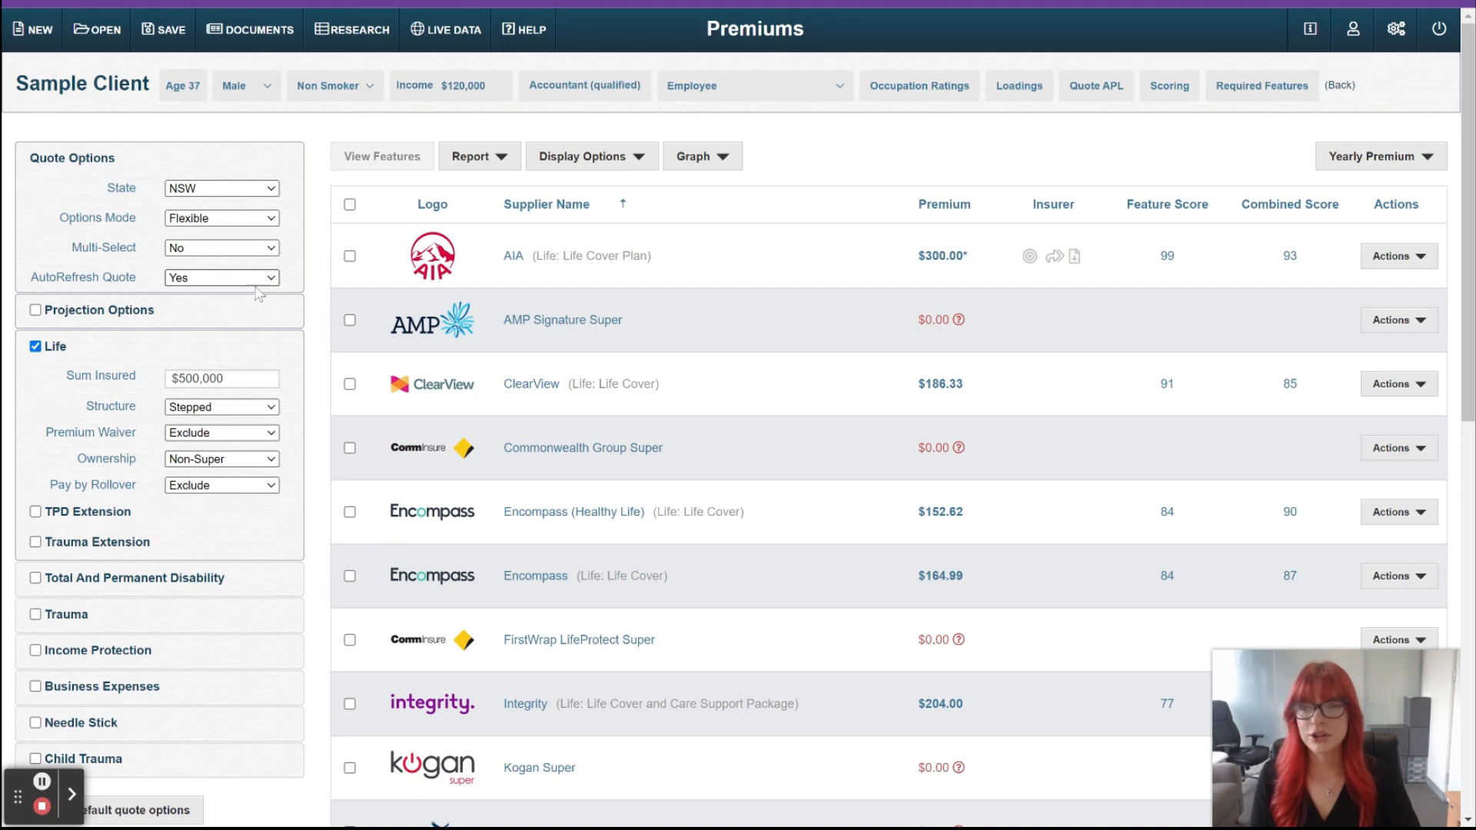
click(258, 293)
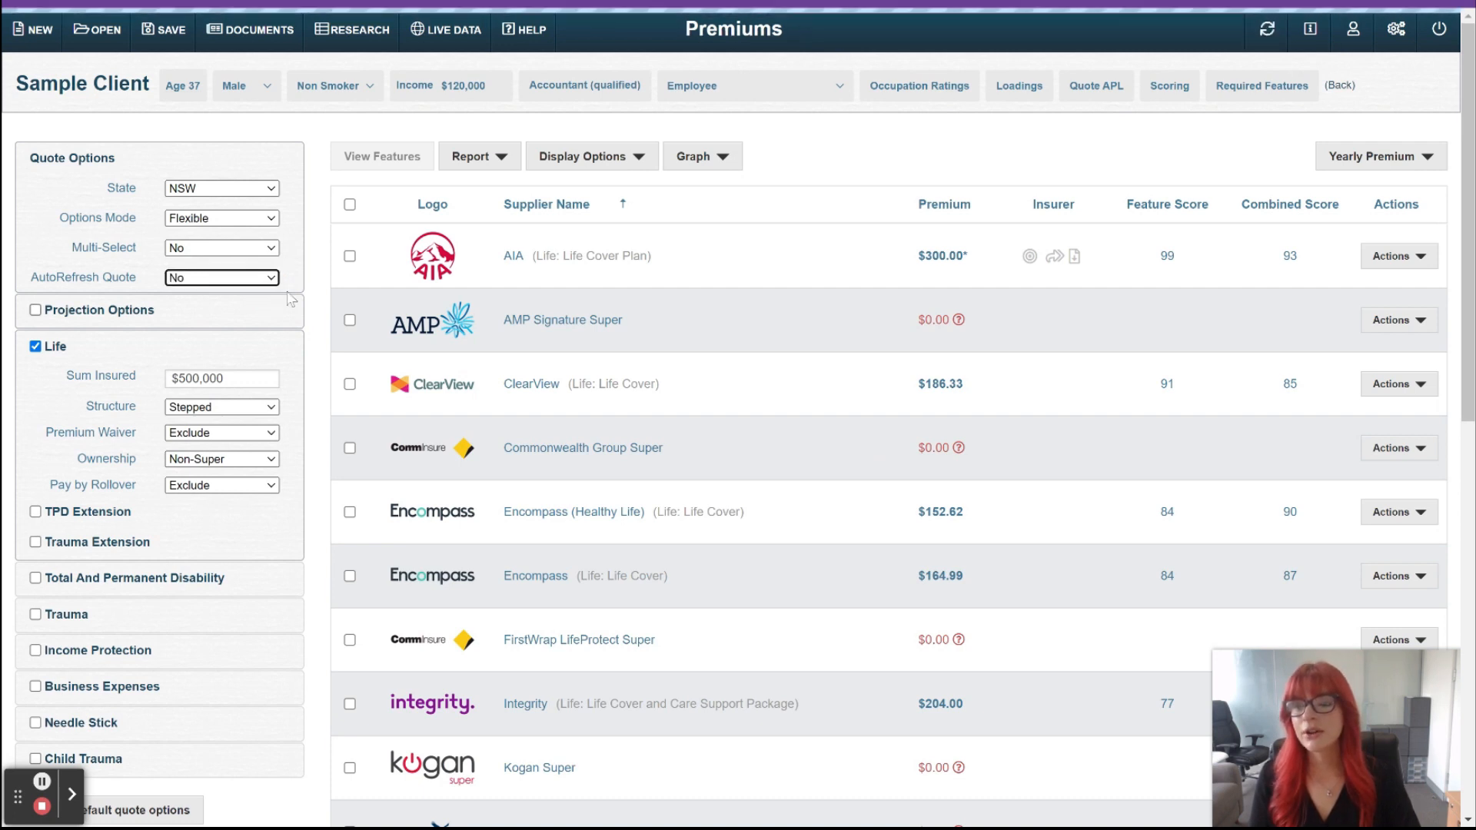
Try Super Fund ownership for the Life cover and restore it to Non-Super.
click(215, 458)
click(256, 485)
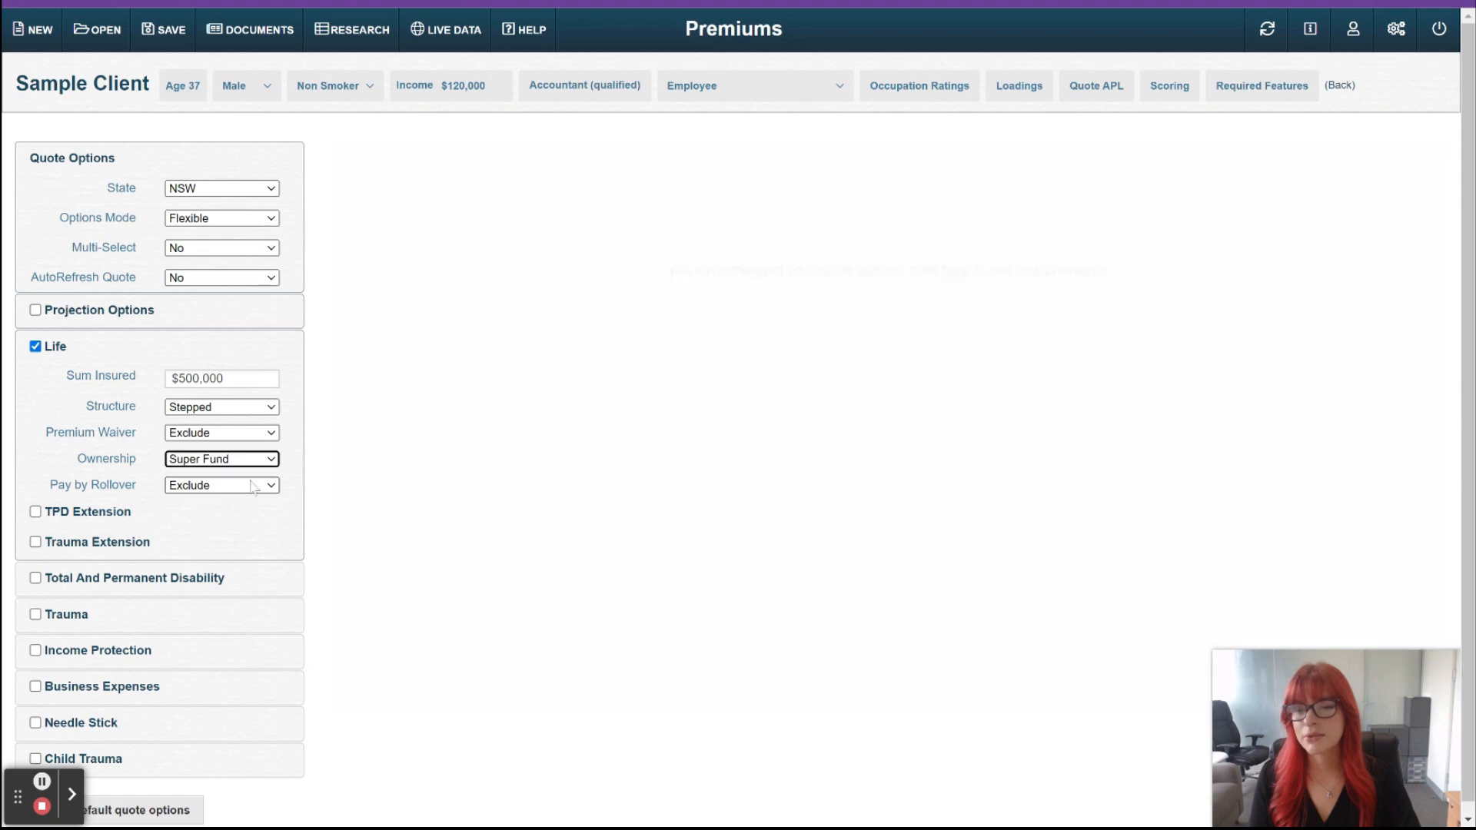
click(249, 436)
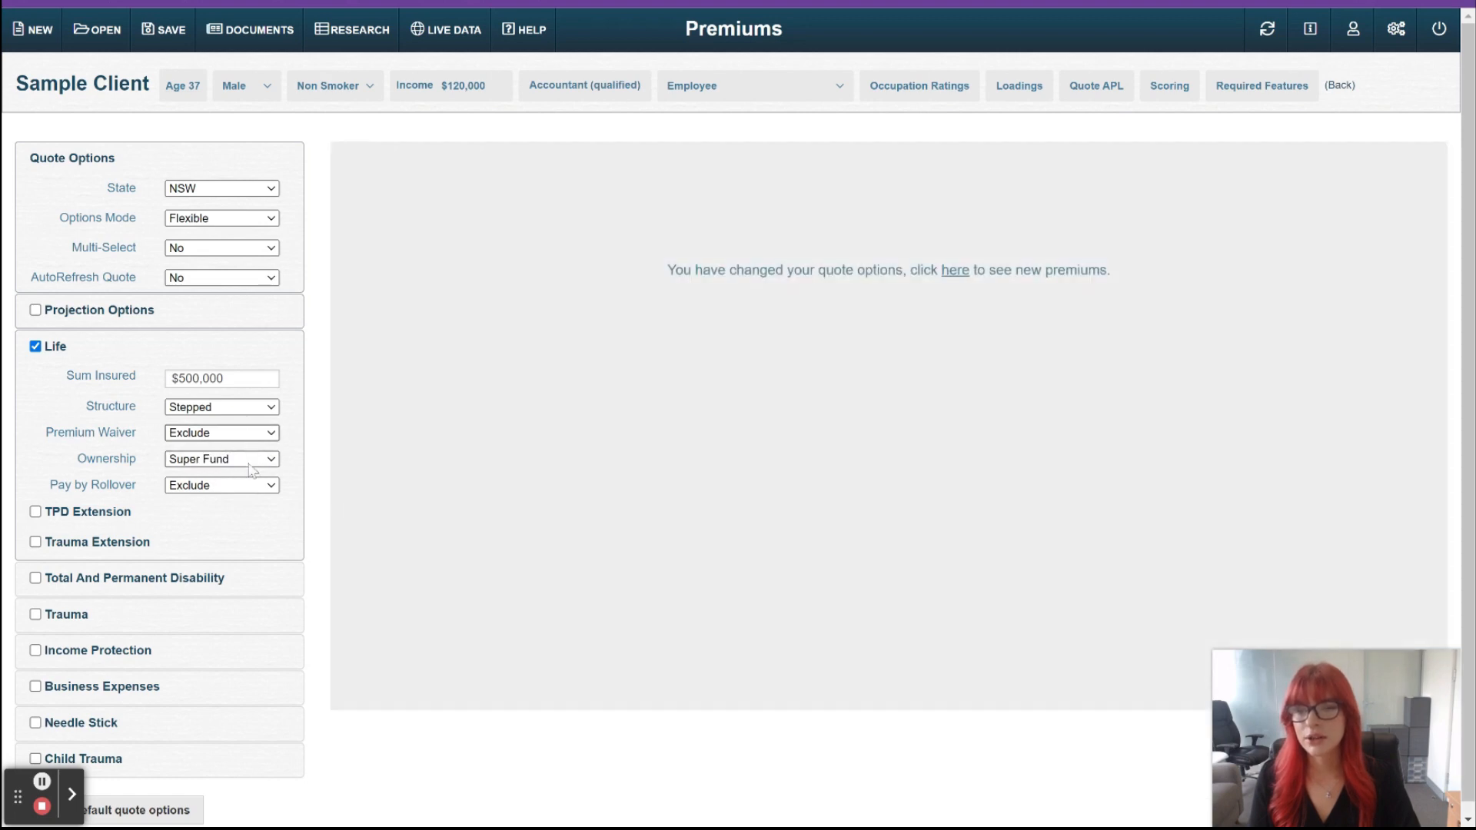
click(248, 463)
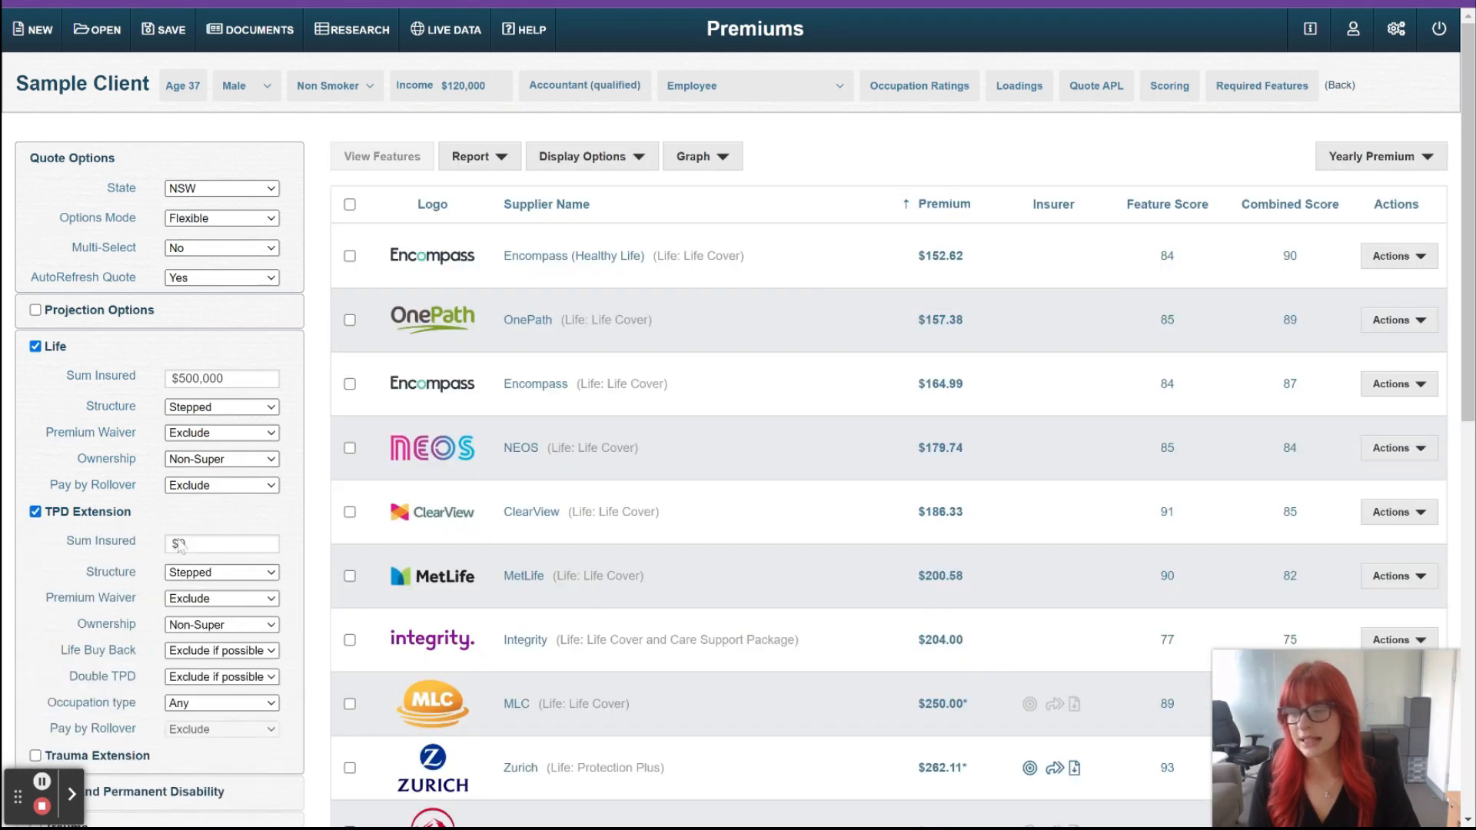
Add the TPD Extension to the Life cover with a sum insured of $300,000.
click(178, 543)
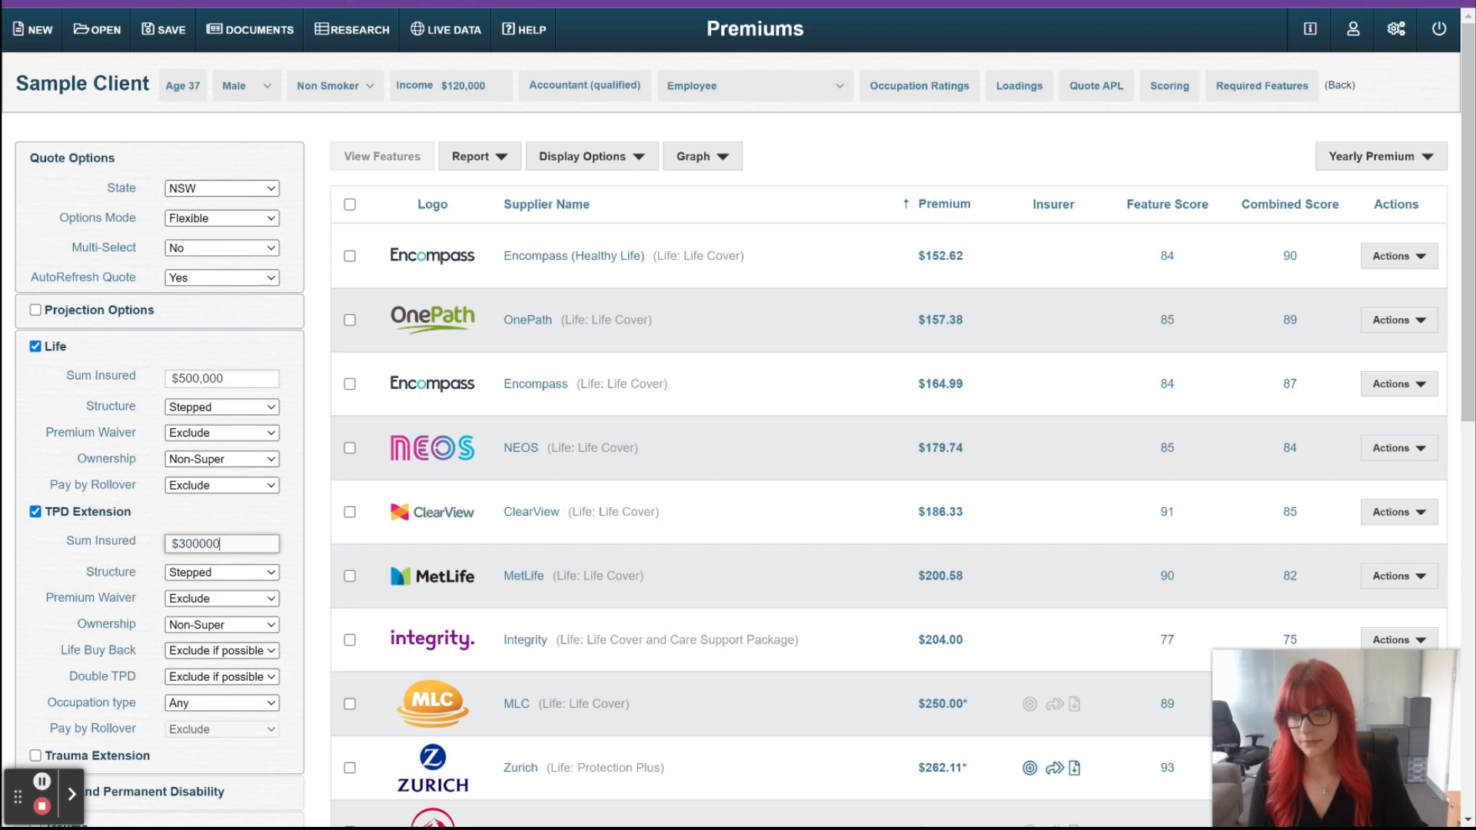
text(300000)
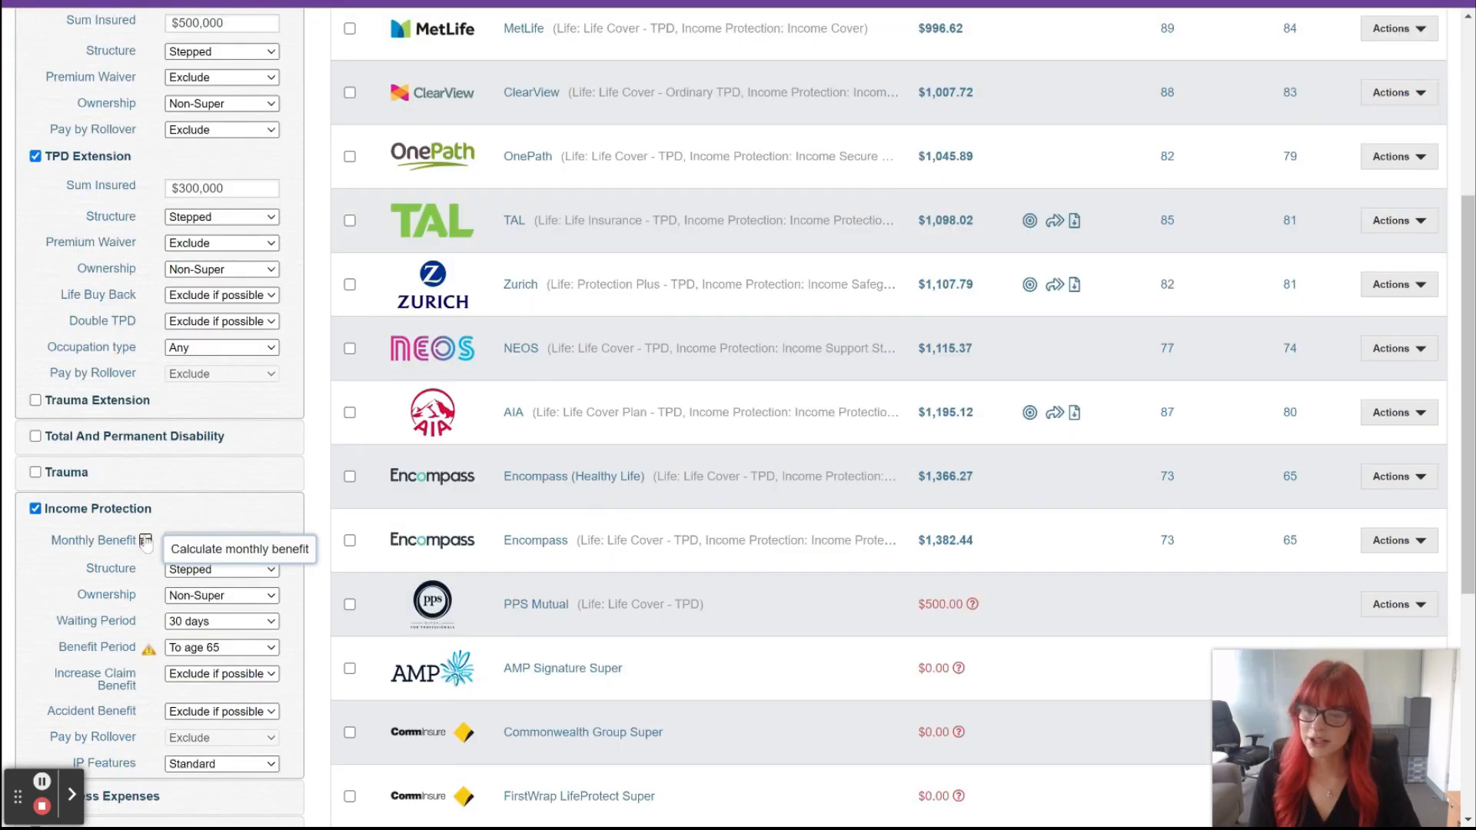
Calculate the Income Protection monthly benefit at a 60% replacement ratio of the $120,000 annual income and apply the resulting $6,000.
click(145, 542)
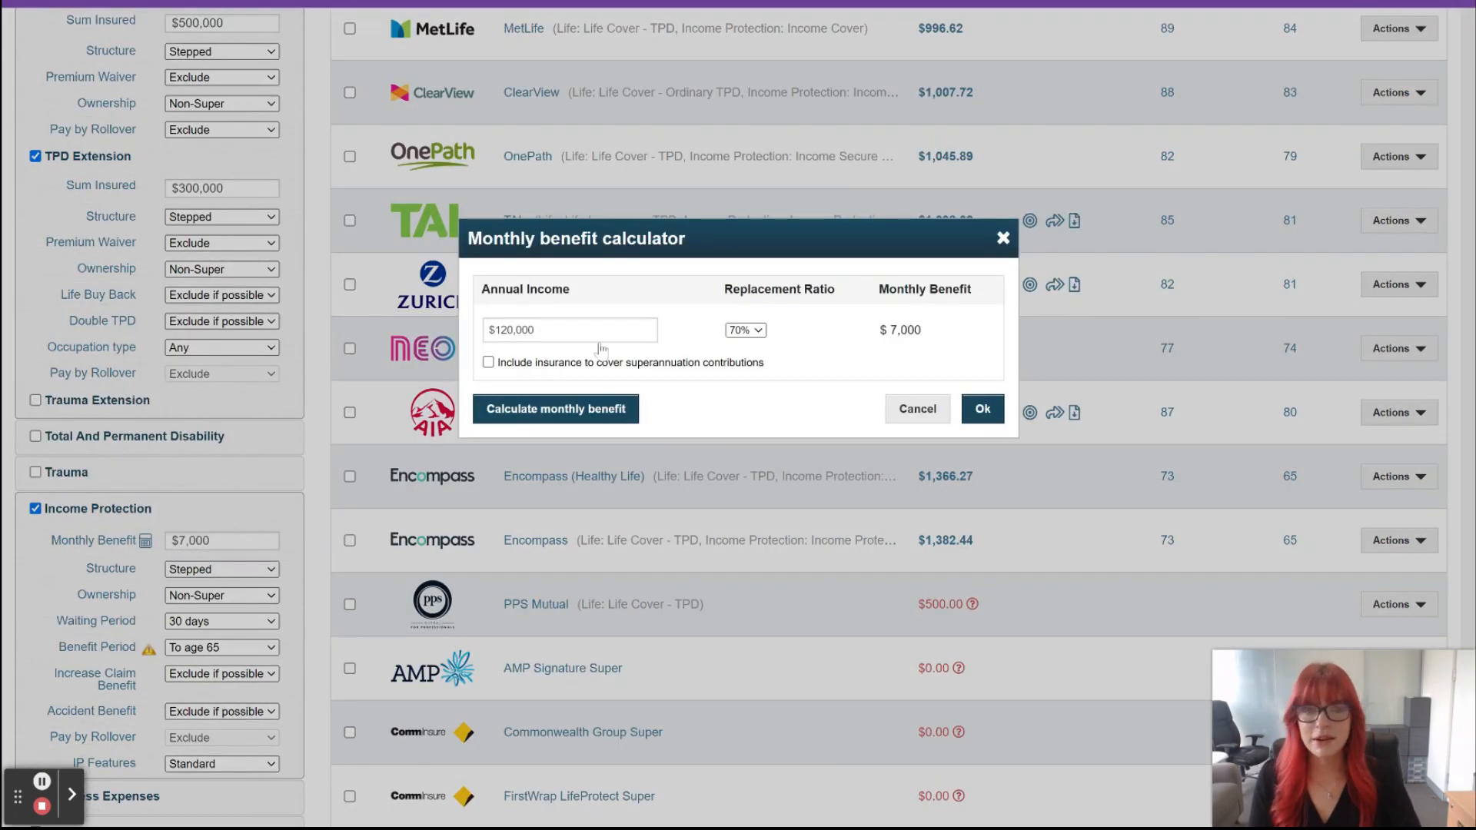
click(759, 346)
click(587, 409)
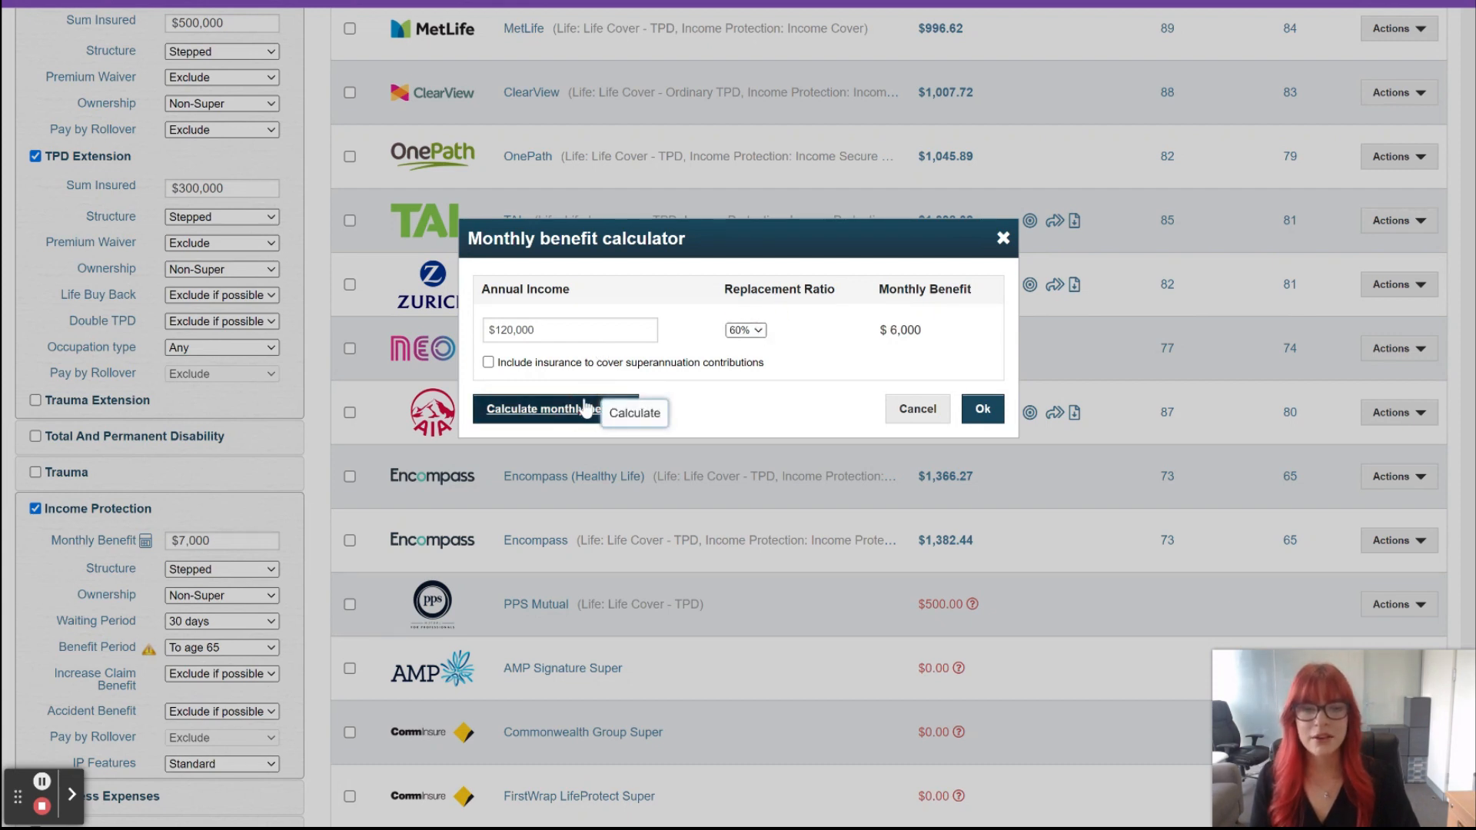
click(975, 406)
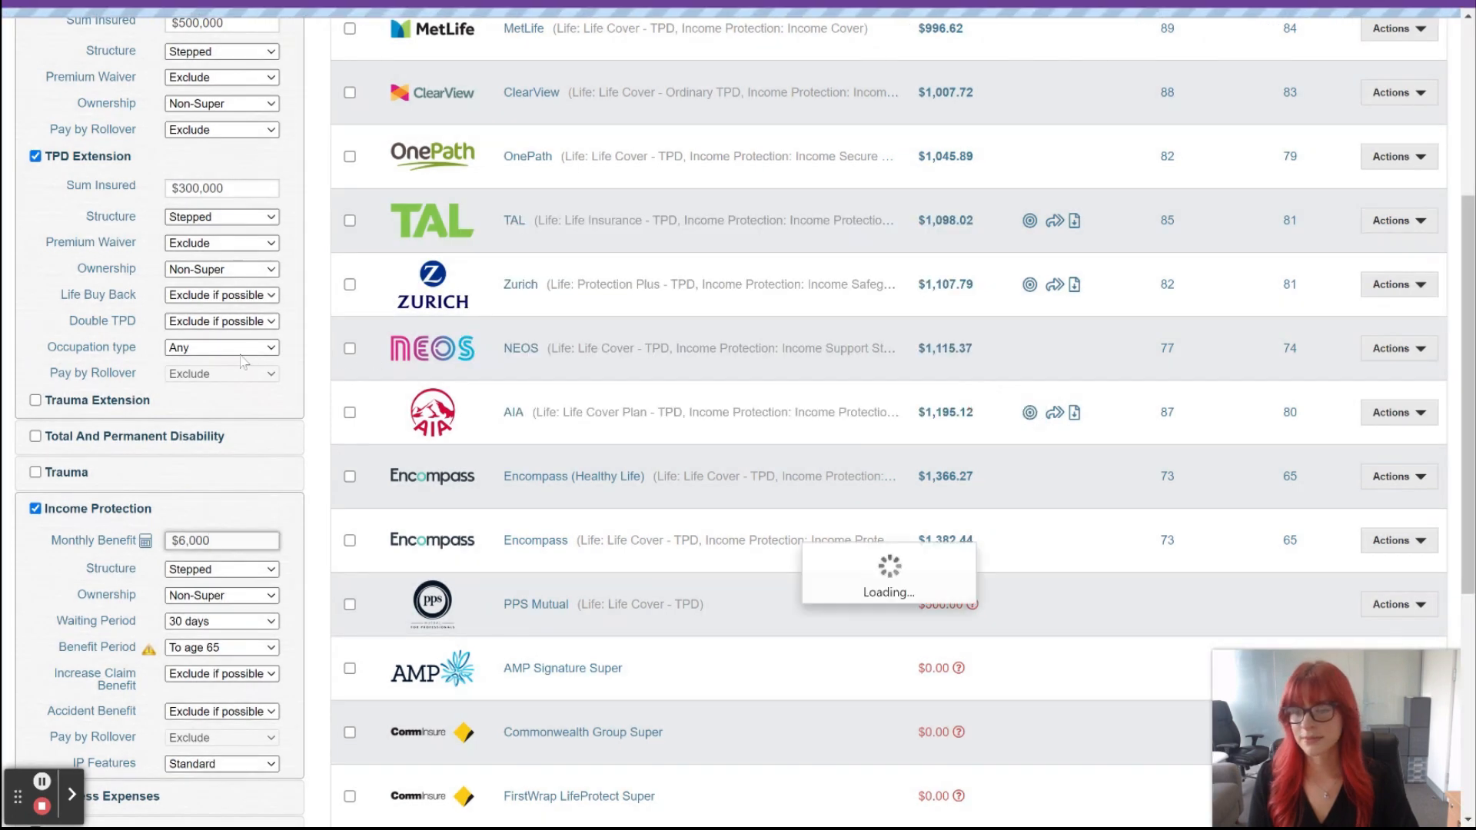
scroll(243, 354, up, 5)
scroll(209, 194, down, 4)
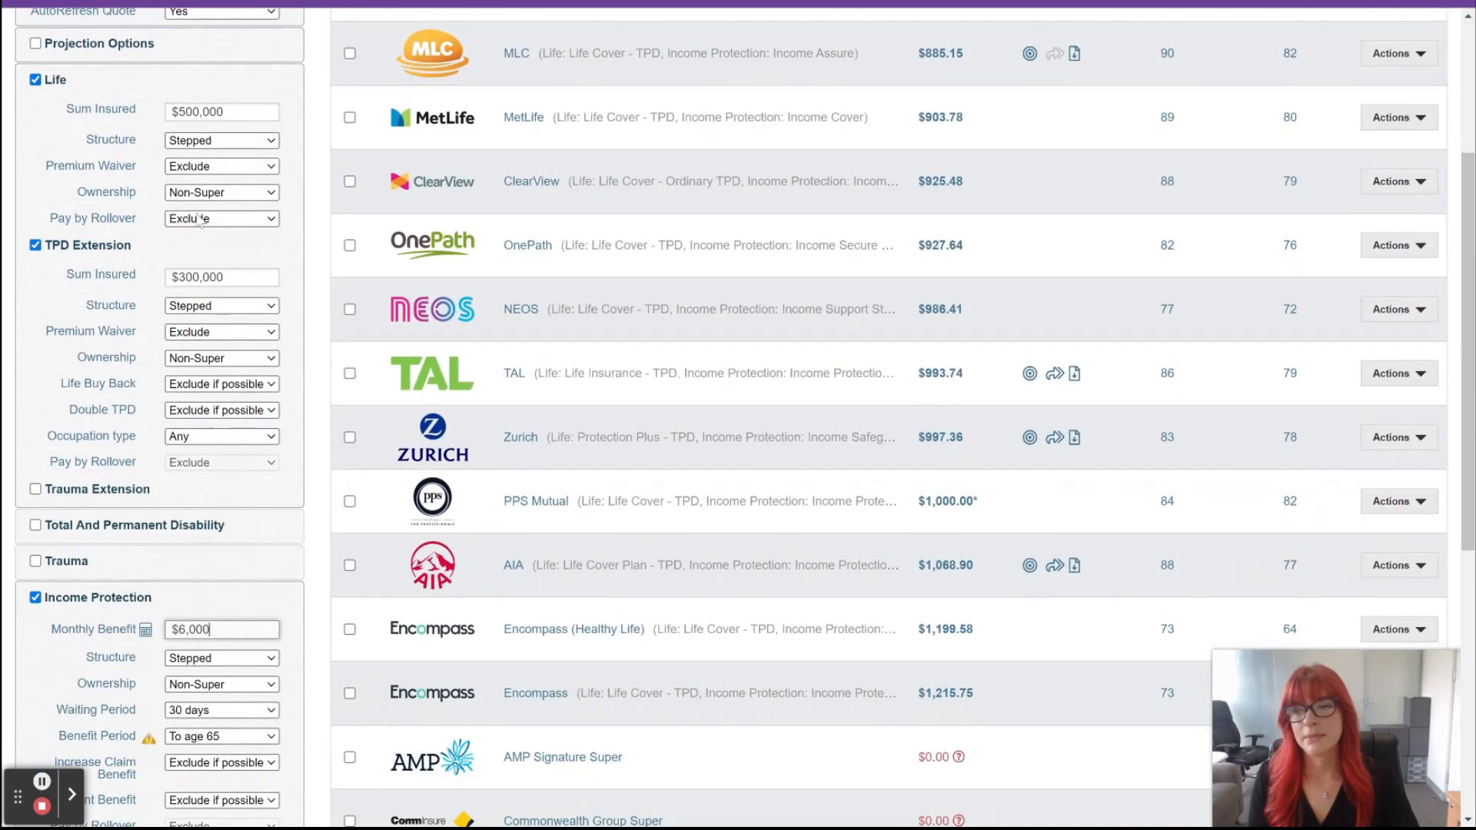
scroll(197, 224, down, 1)
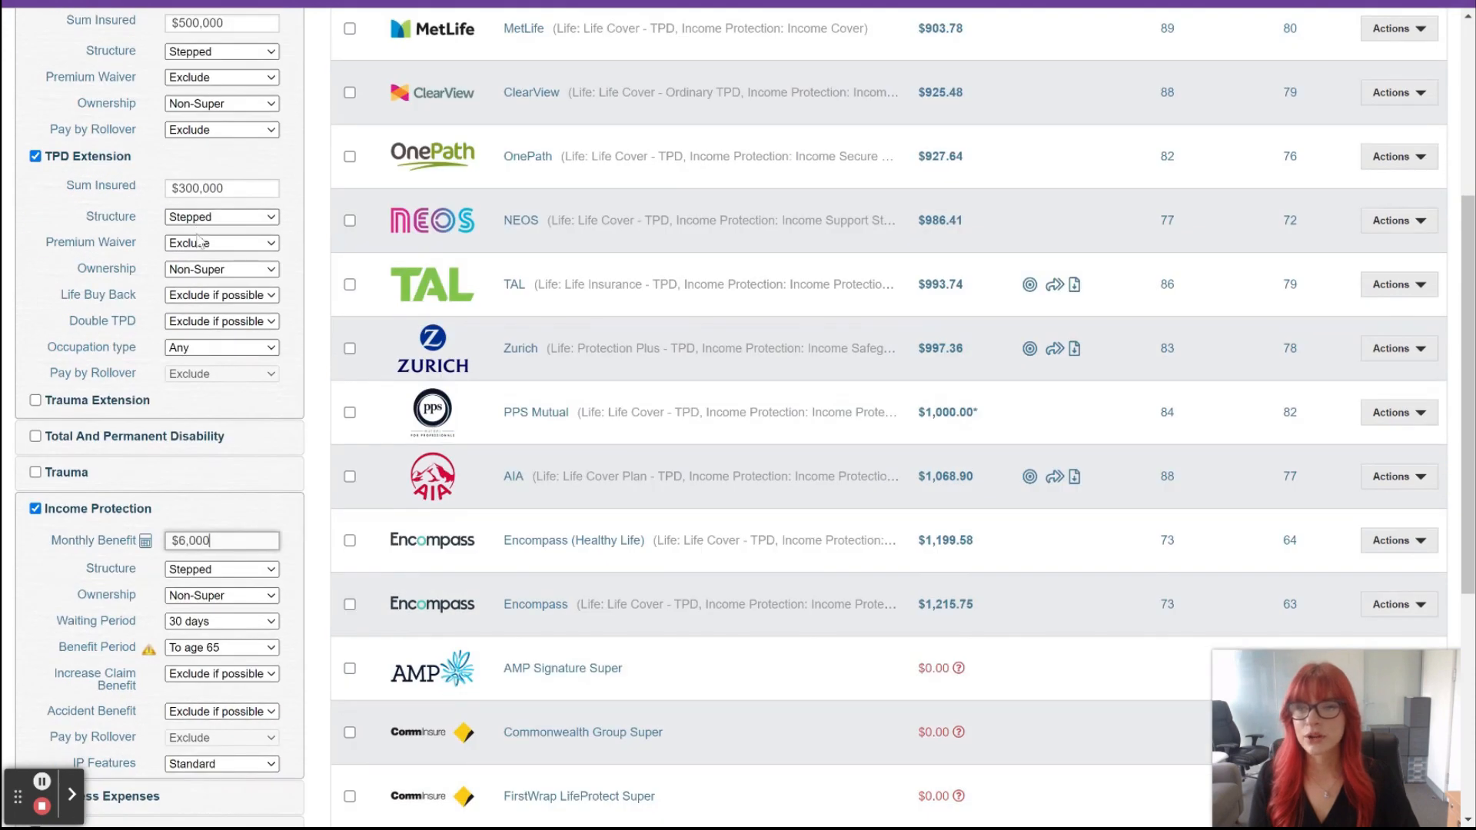
Set the Life cover's ownership to Super Fund and the TPD Extension's ownership to SuperLink with the Best Available occupation type.
scroll(198, 234, down, 3)
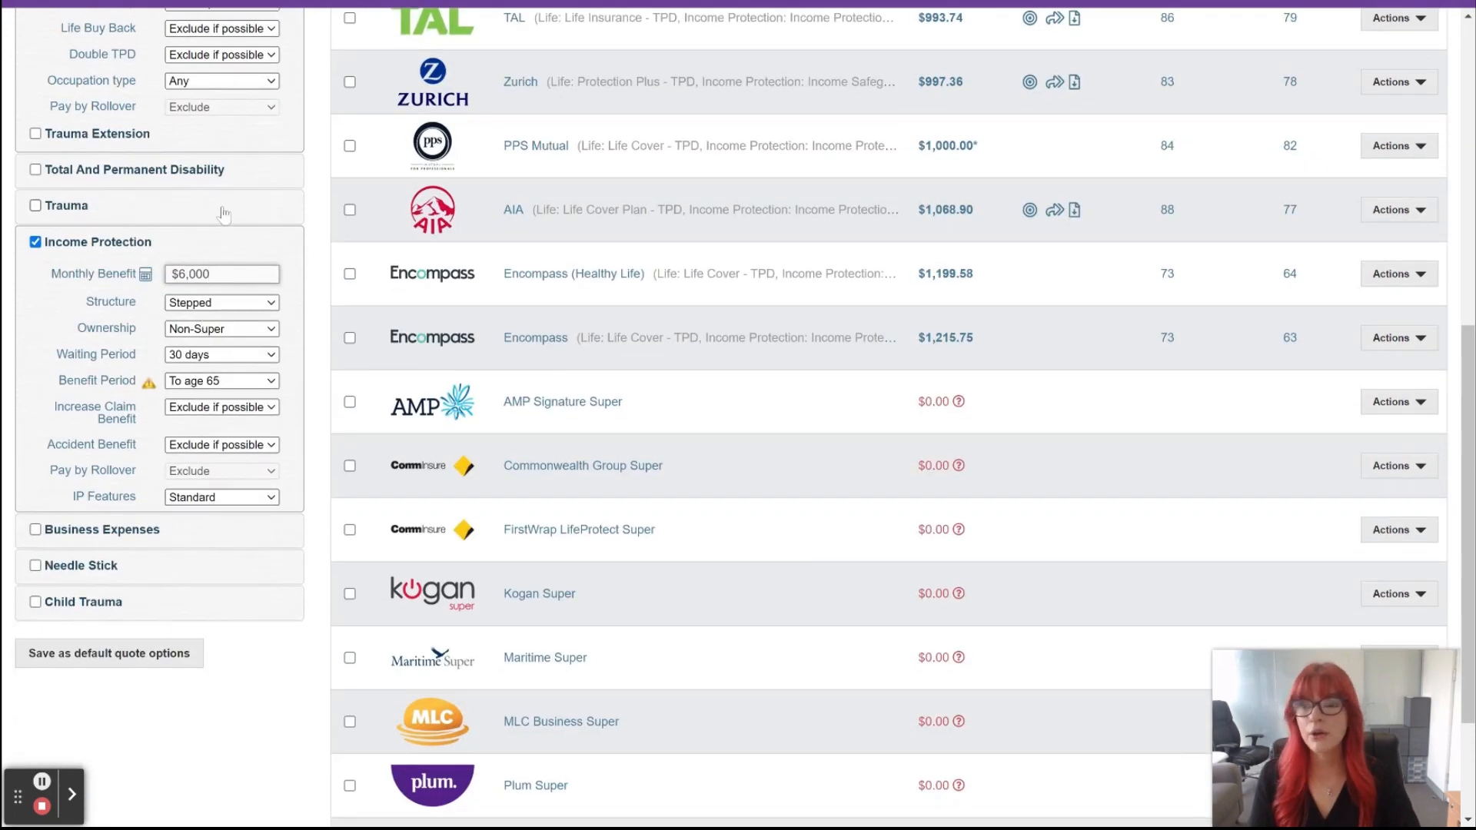
scroll(202, 542, down, 2)
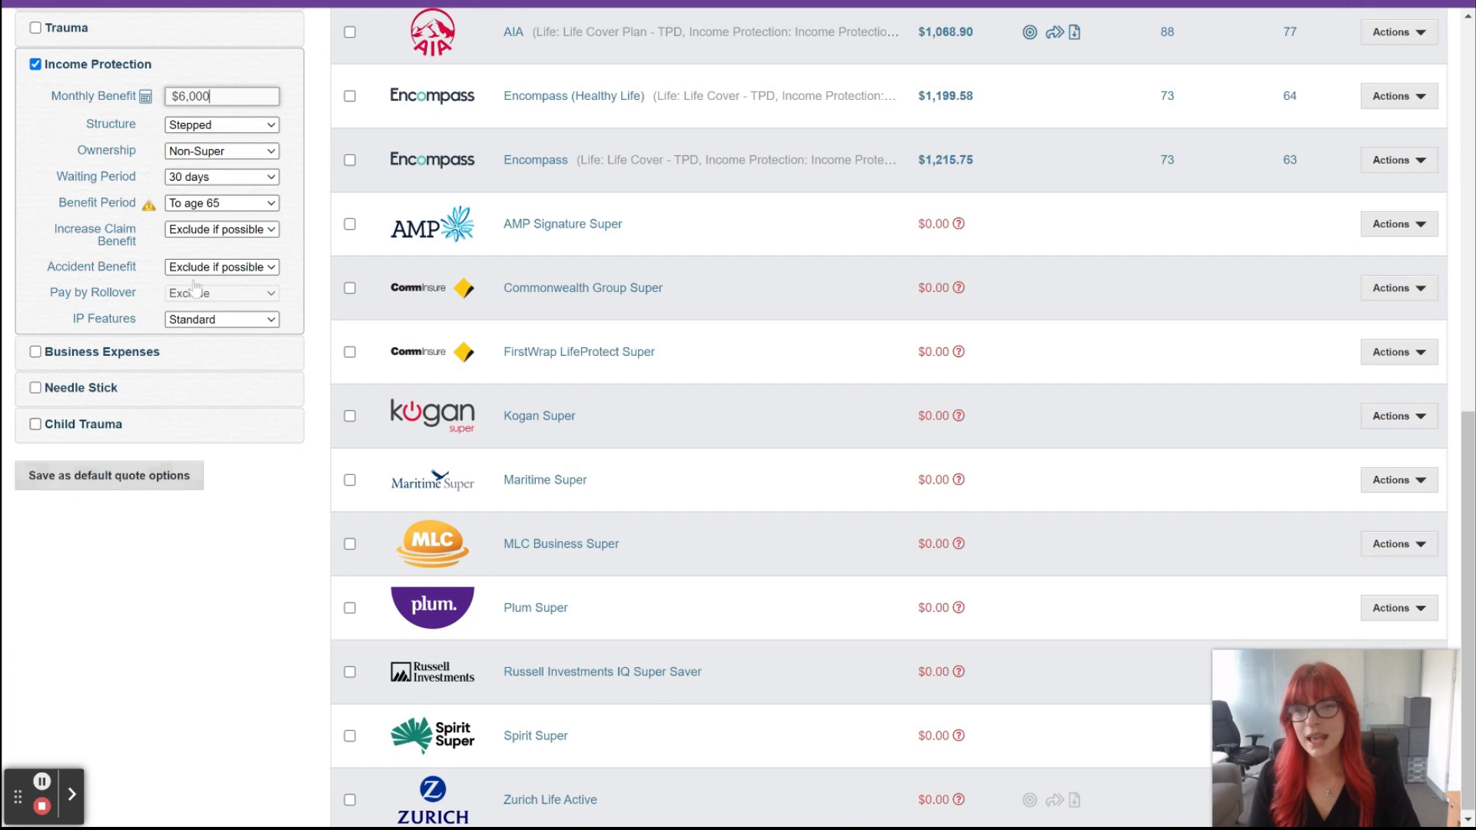
scroll(192, 280, up, 1)
scroll(192, 280, up, 5)
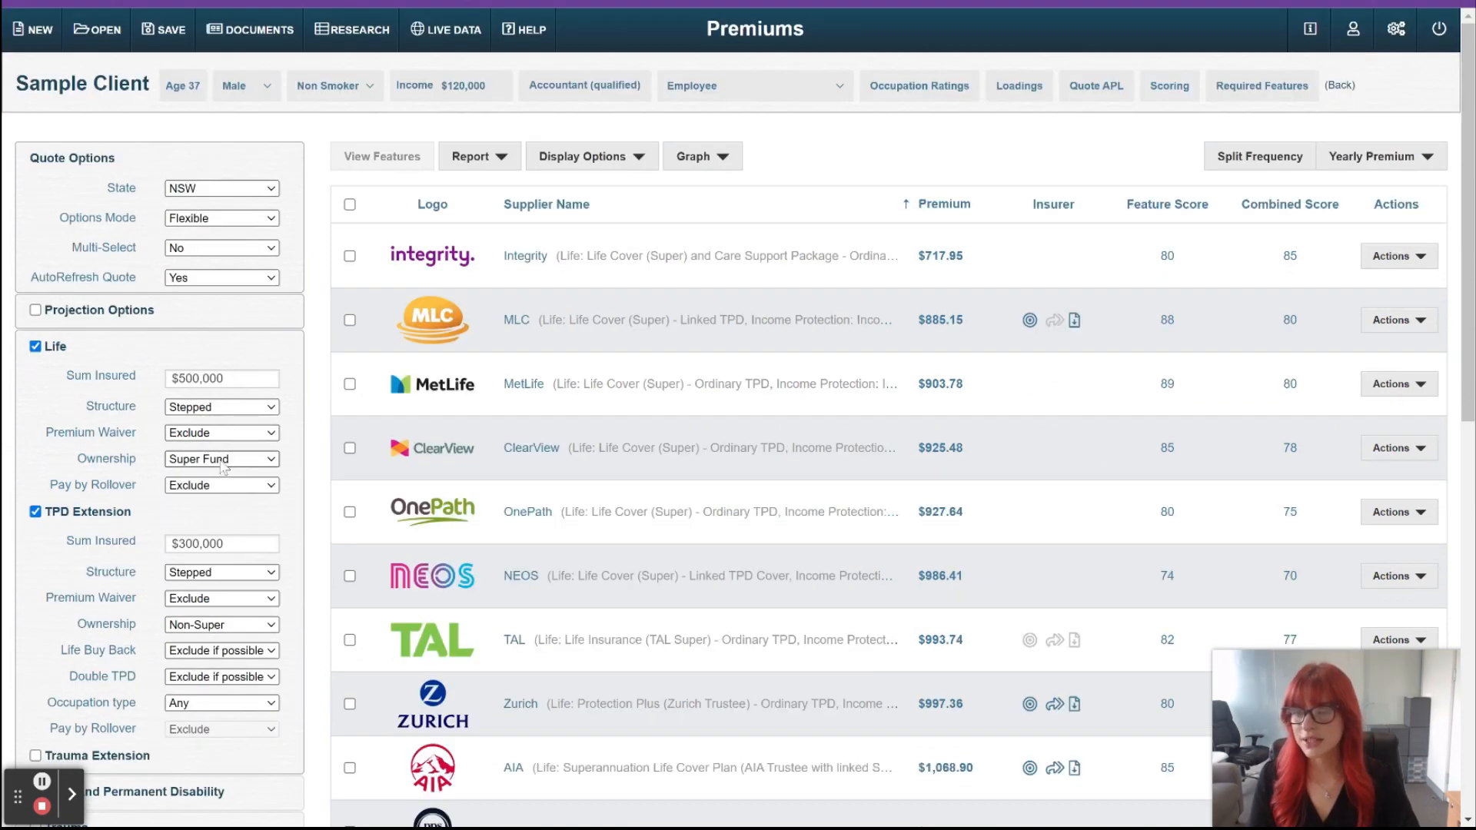
click(191, 699)
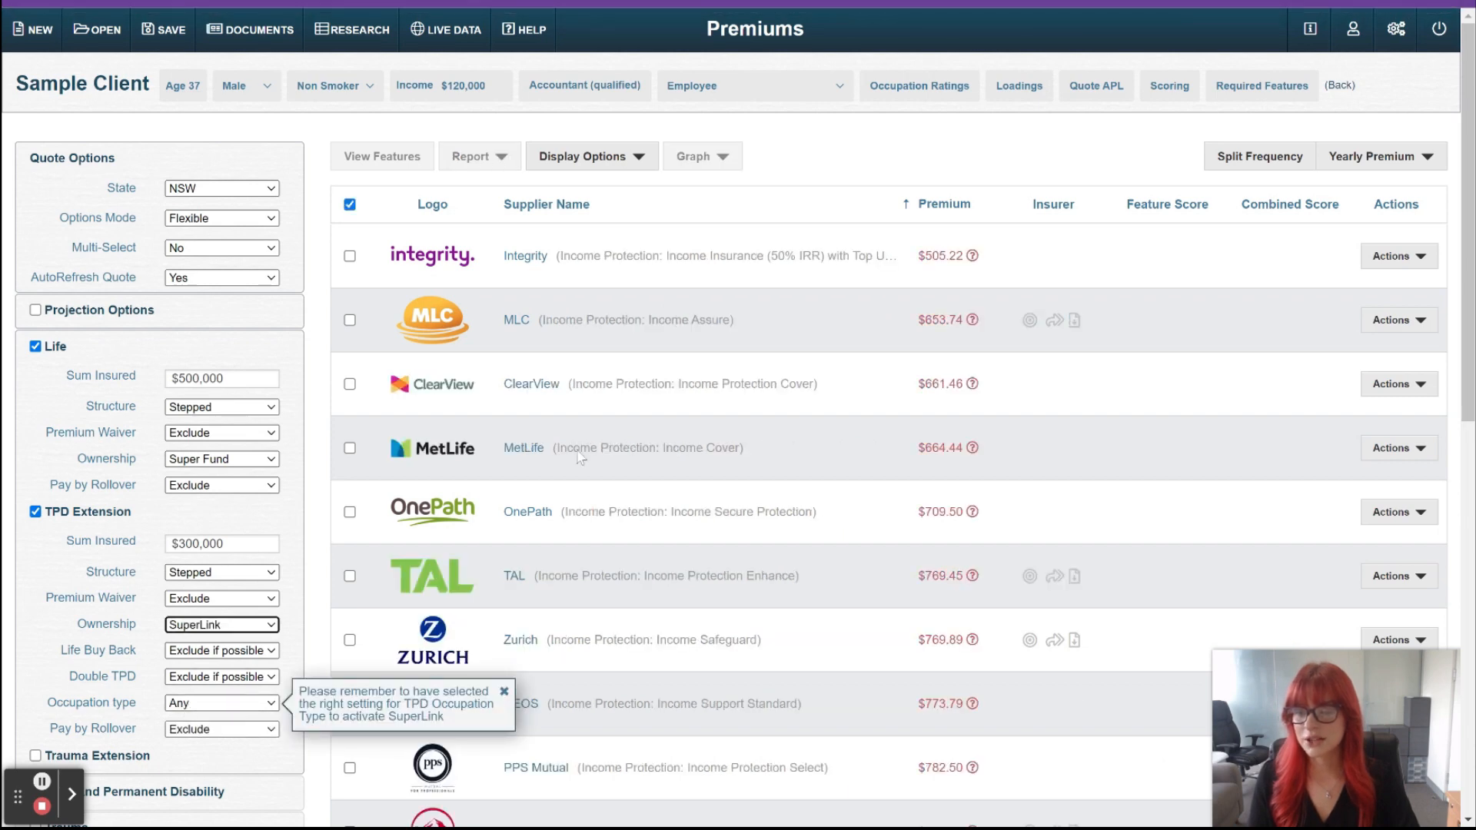
Display separate Super and Non-Super premium amounts in the supplier comparison.
click(582, 156)
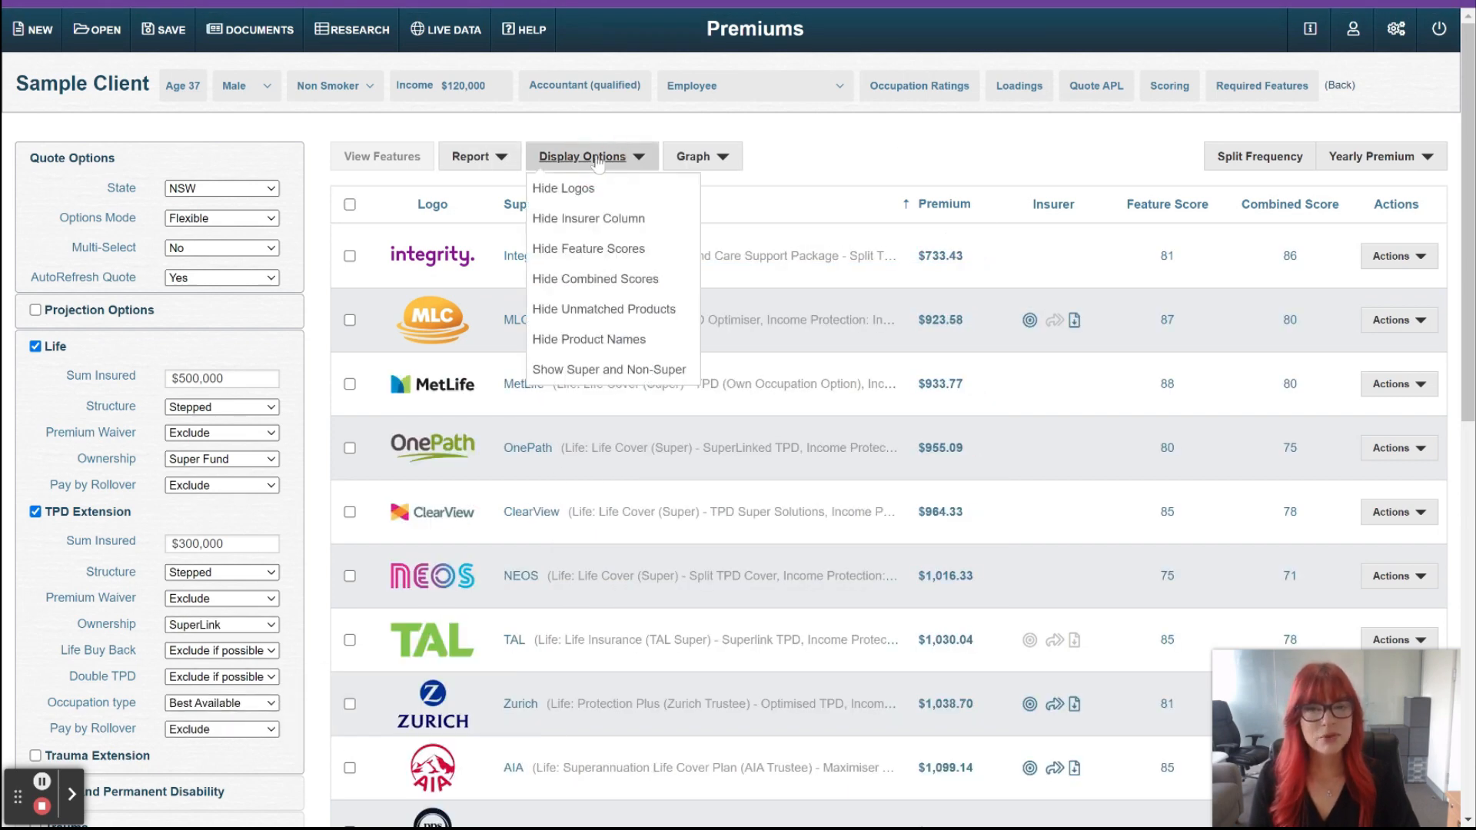
click(606, 372)
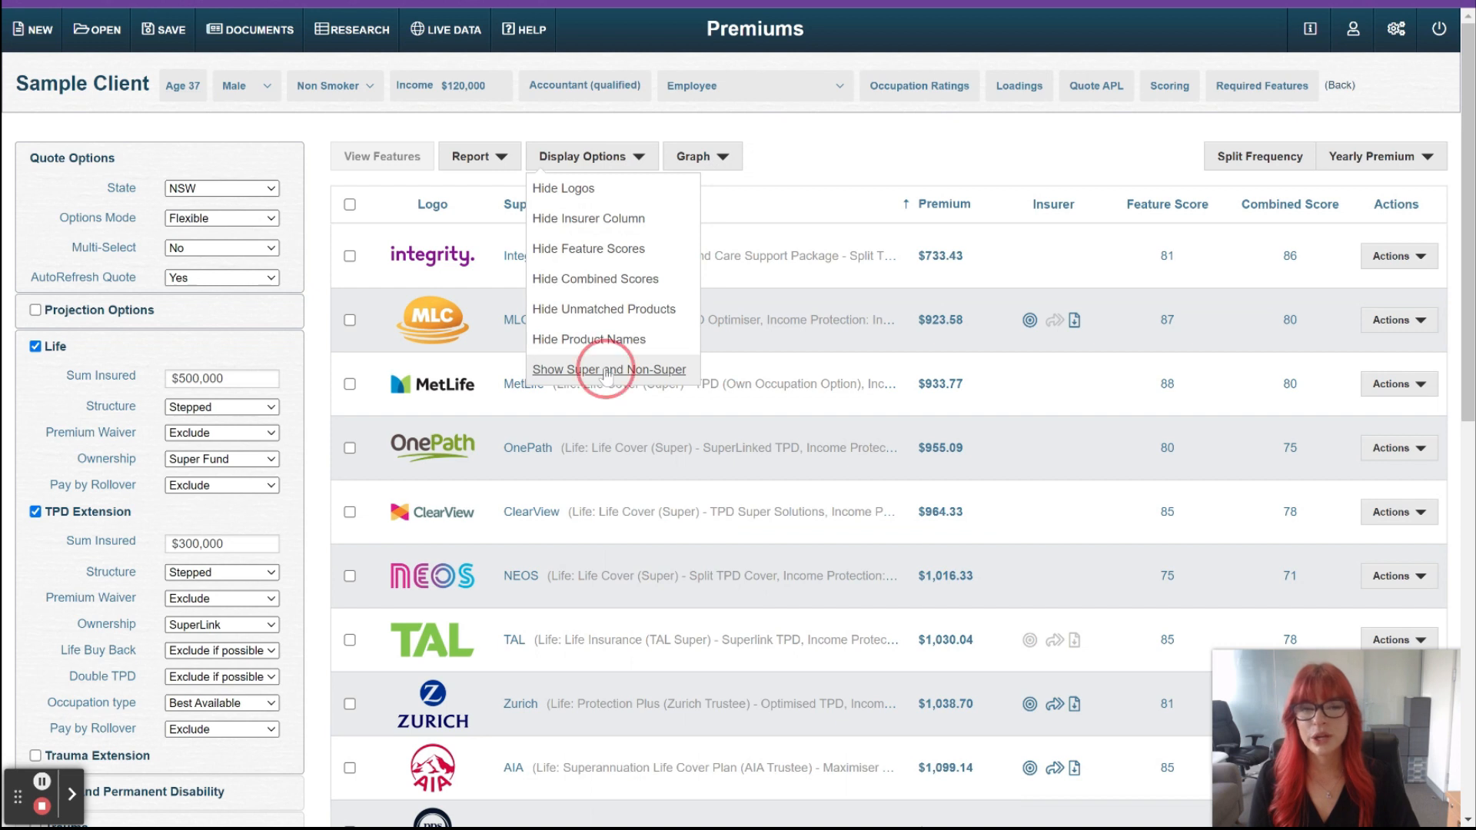
click(831, 163)
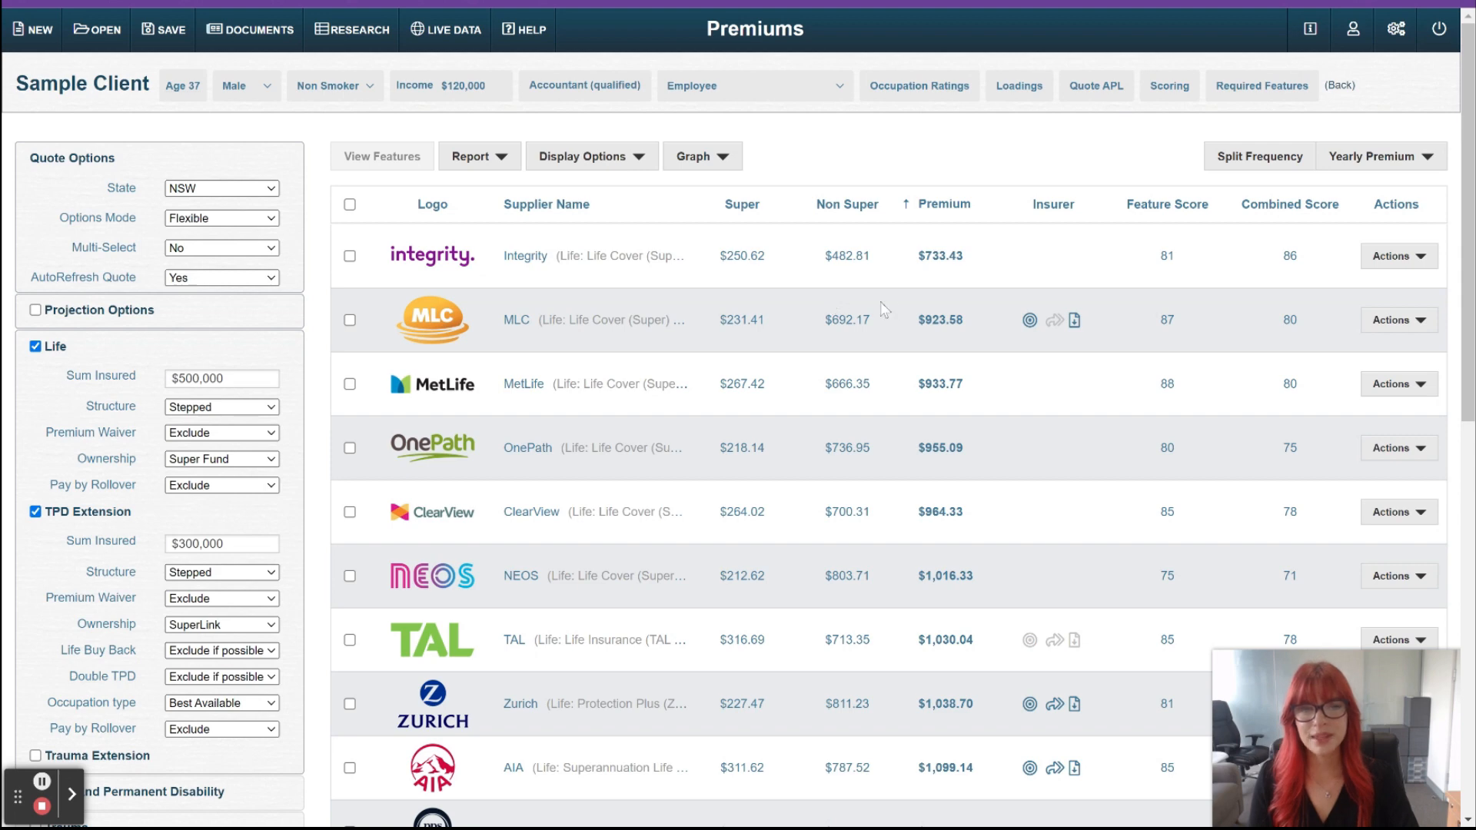
Examine the premium breakdown of the Integrity quote and open its product change options.
click(941, 258)
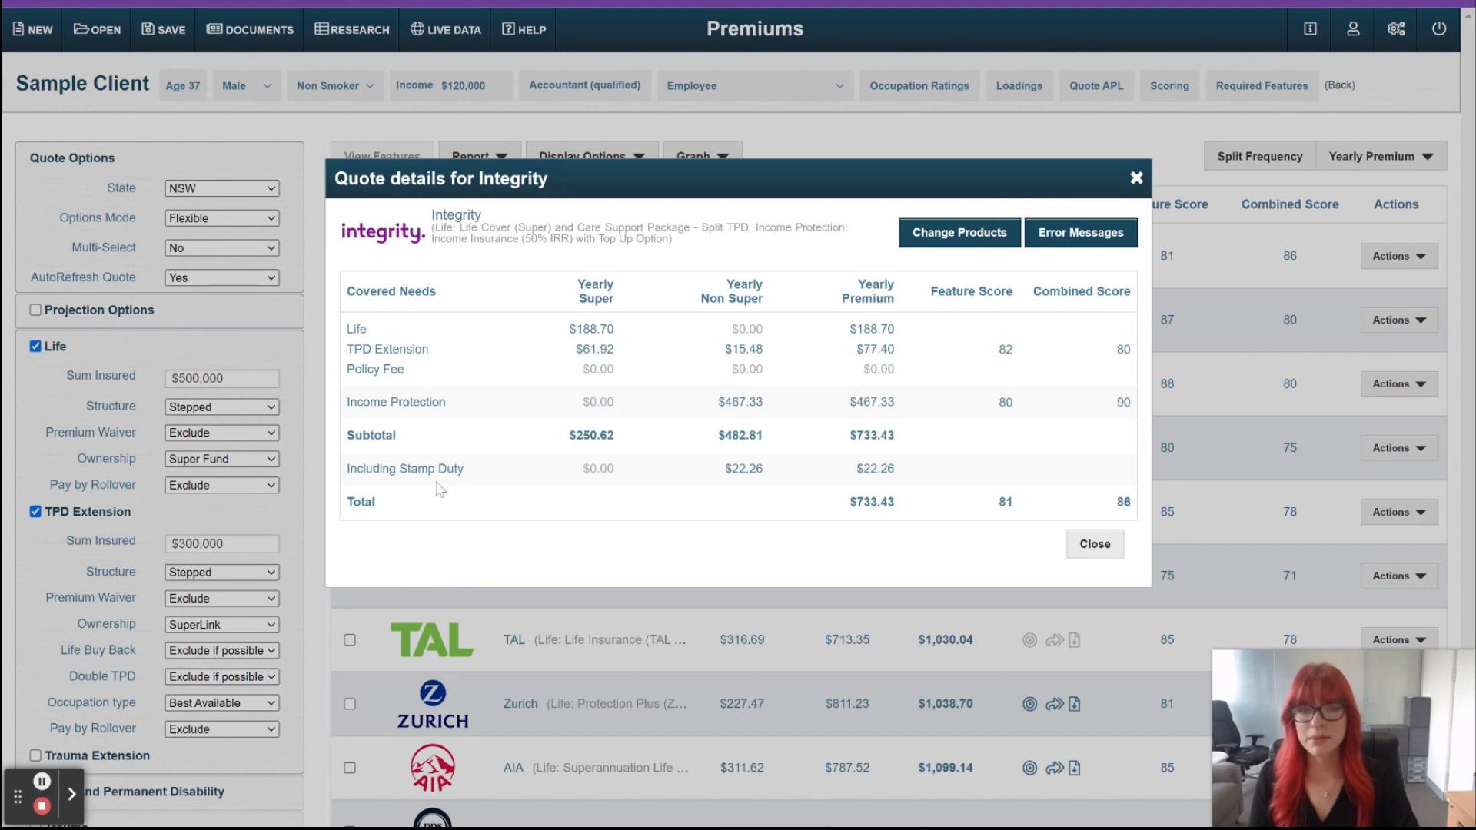
click(975, 235)
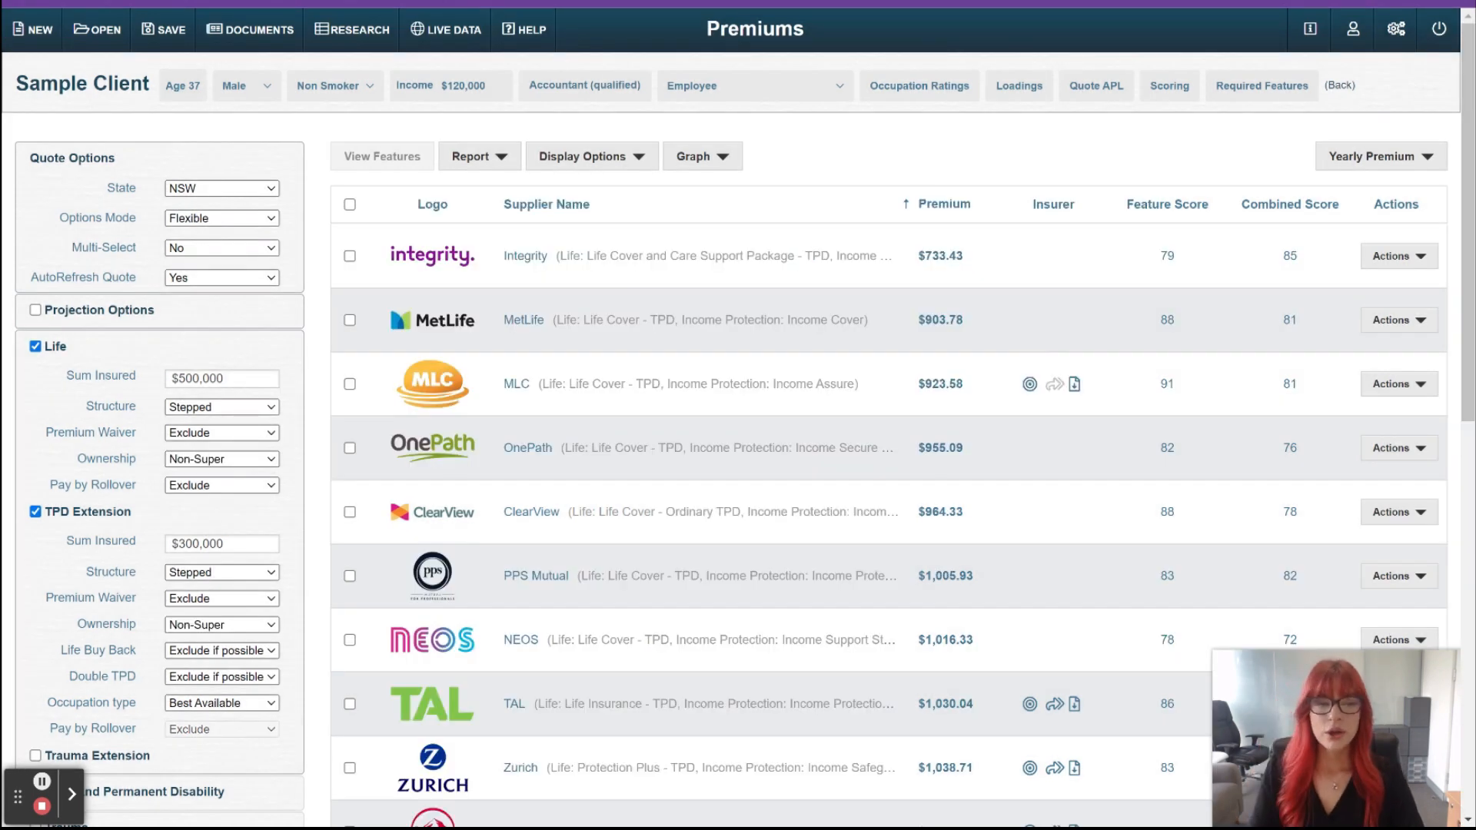
Validate the Zurich quote with the insurer, using Non-Super ownership for the Life and TPD Extension covers.
scroll(1030, 352, down, 5)
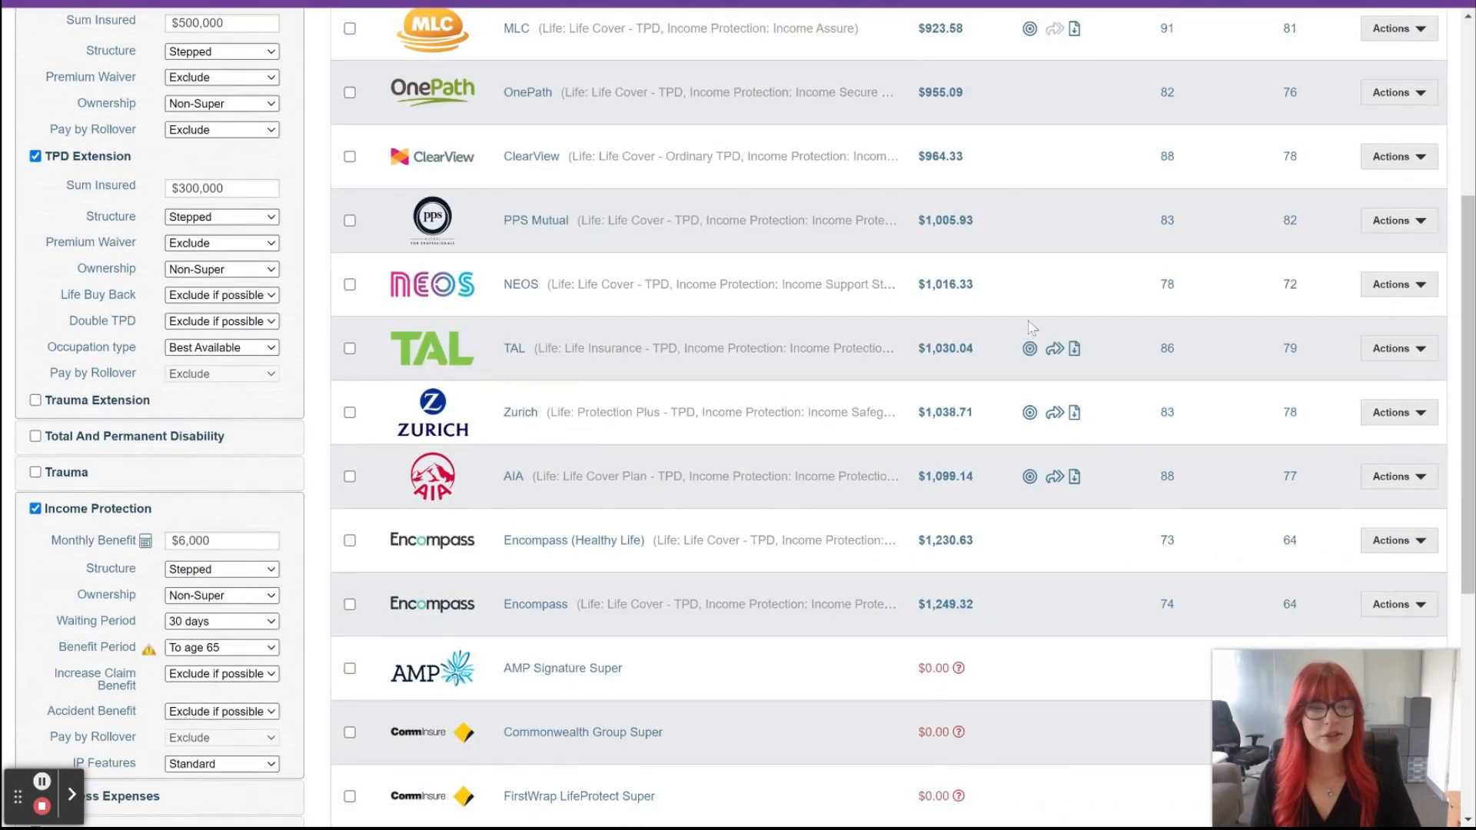
scroll(1072, 354, up, 3)
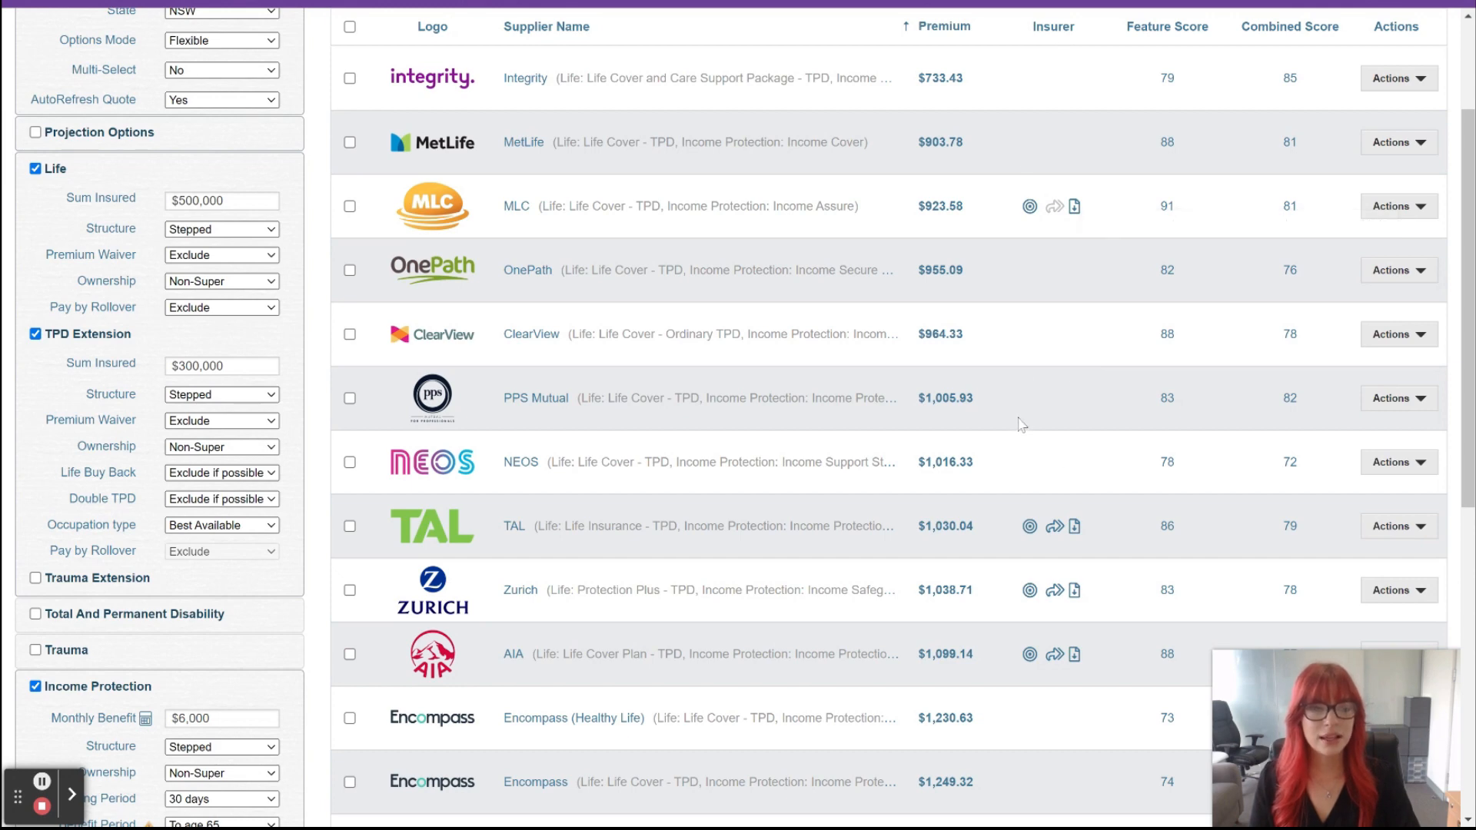
scroll(1021, 425, down, 2)
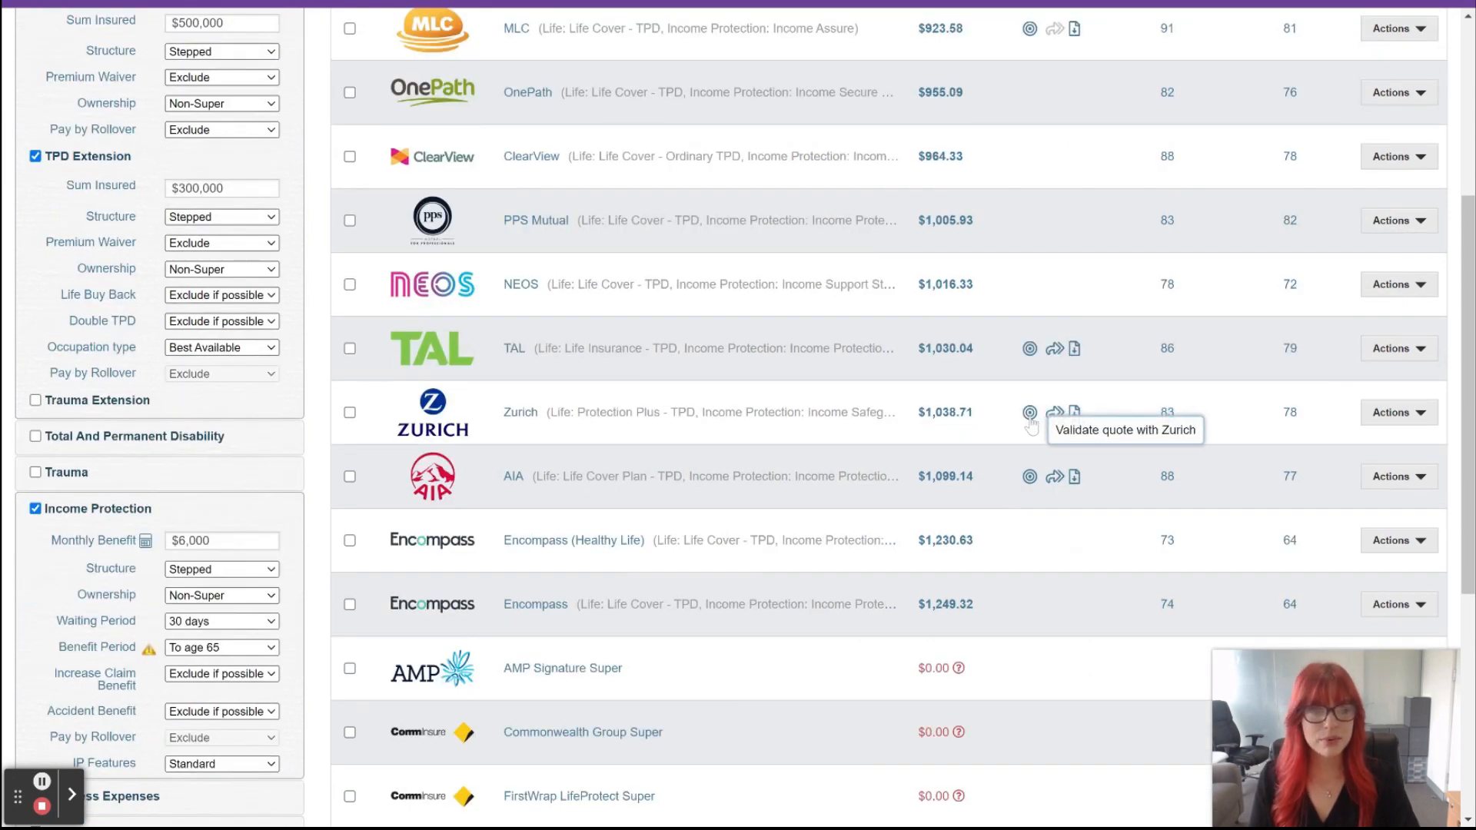
click(1030, 419)
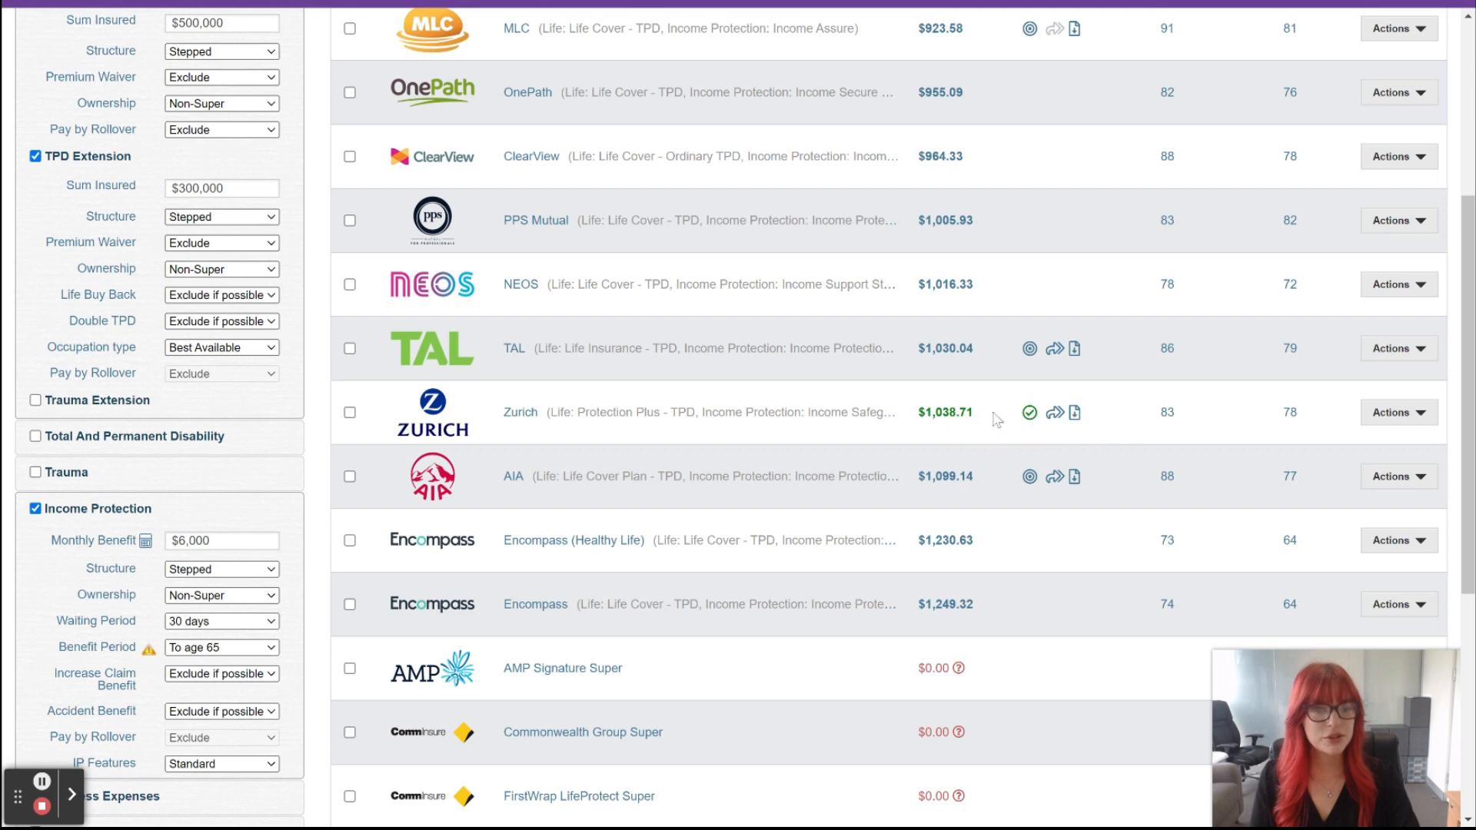
Transfer the quote to Zurich with the remembered login details and review its Protection Plus covers on the insurer's site.
click(1055, 415)
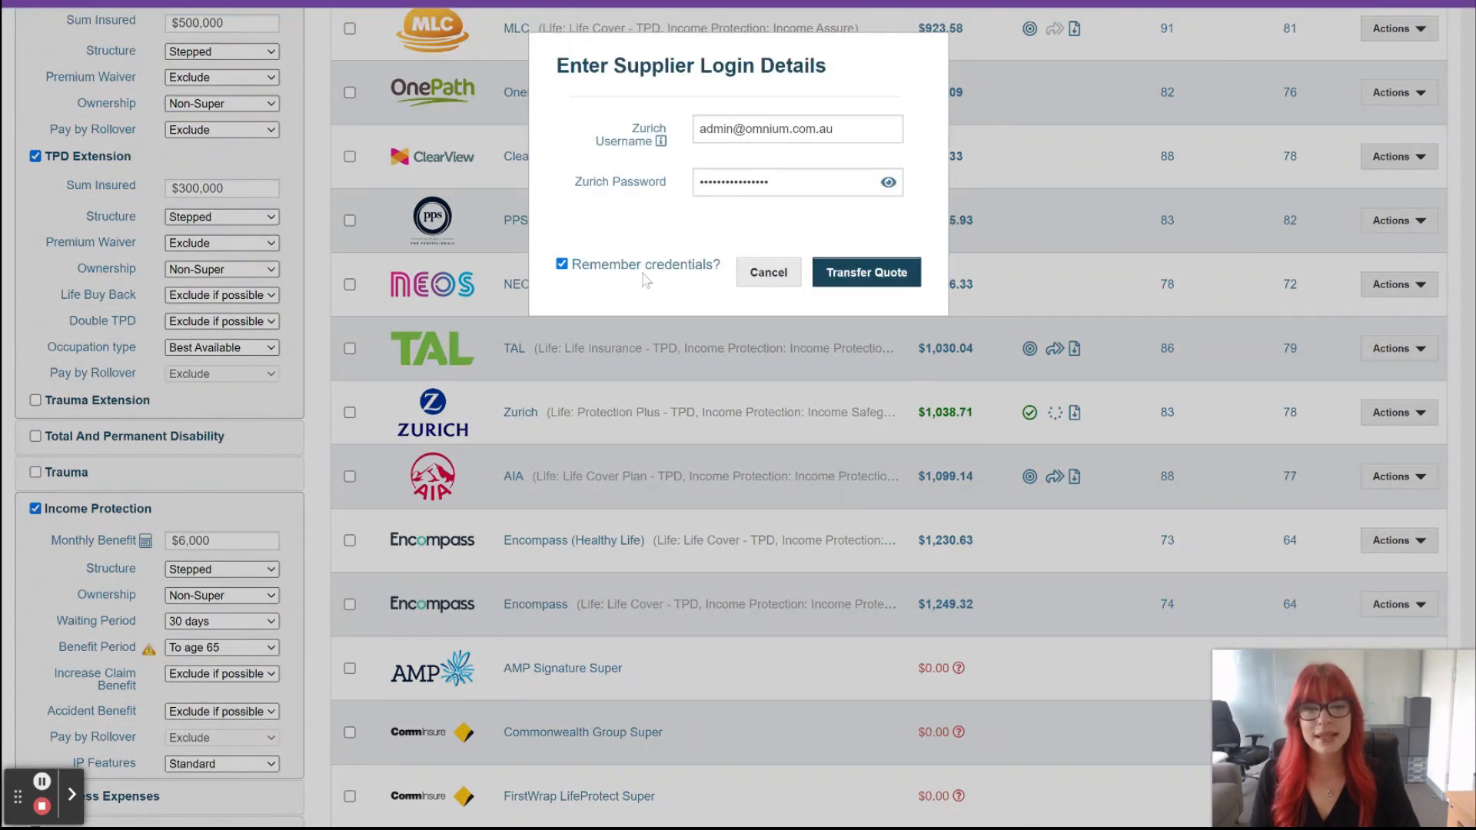
click(865, 273)
mouse_move(824, 314)
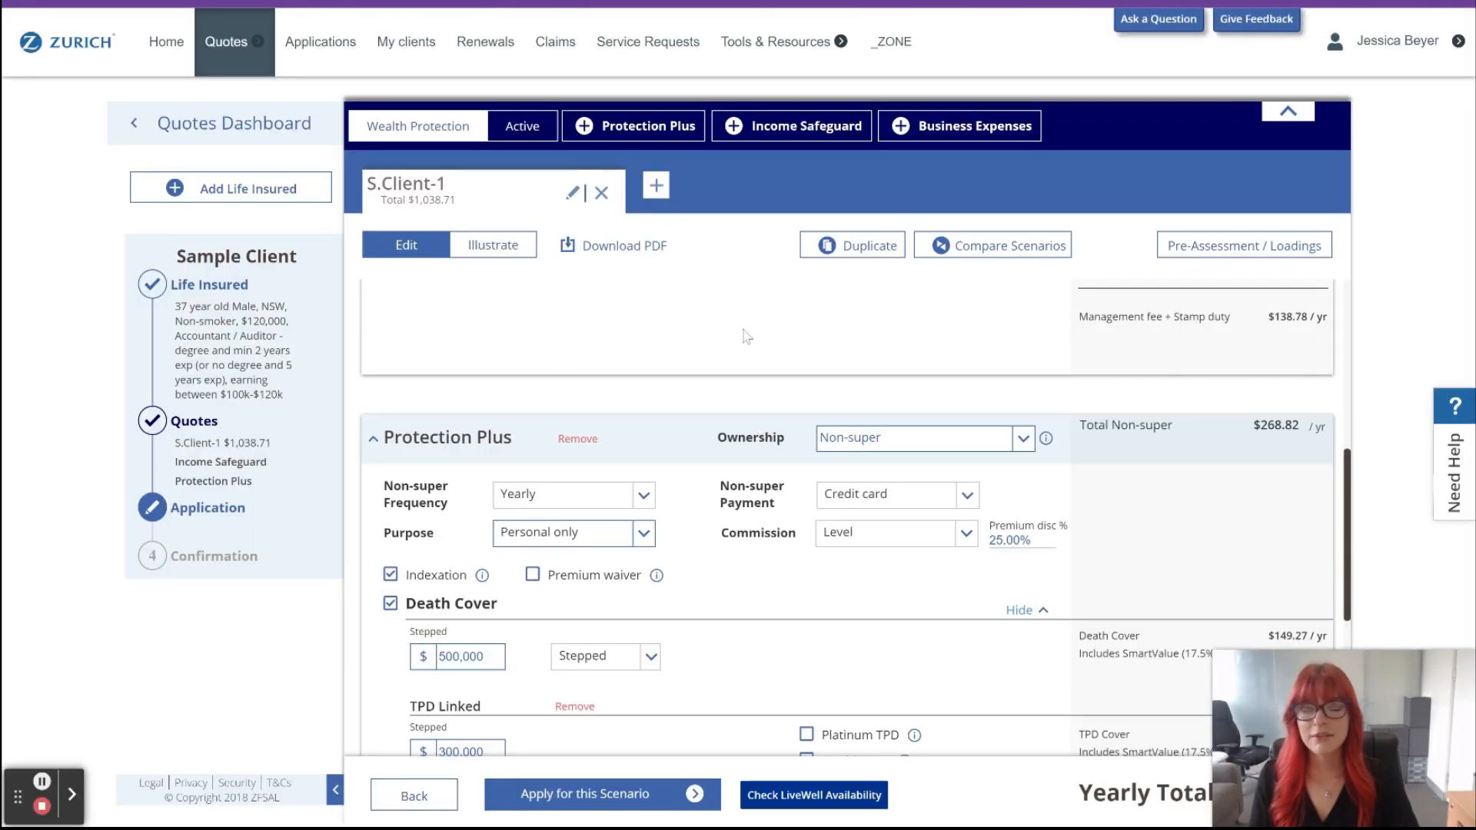
scroll(742, 329, down, 5)
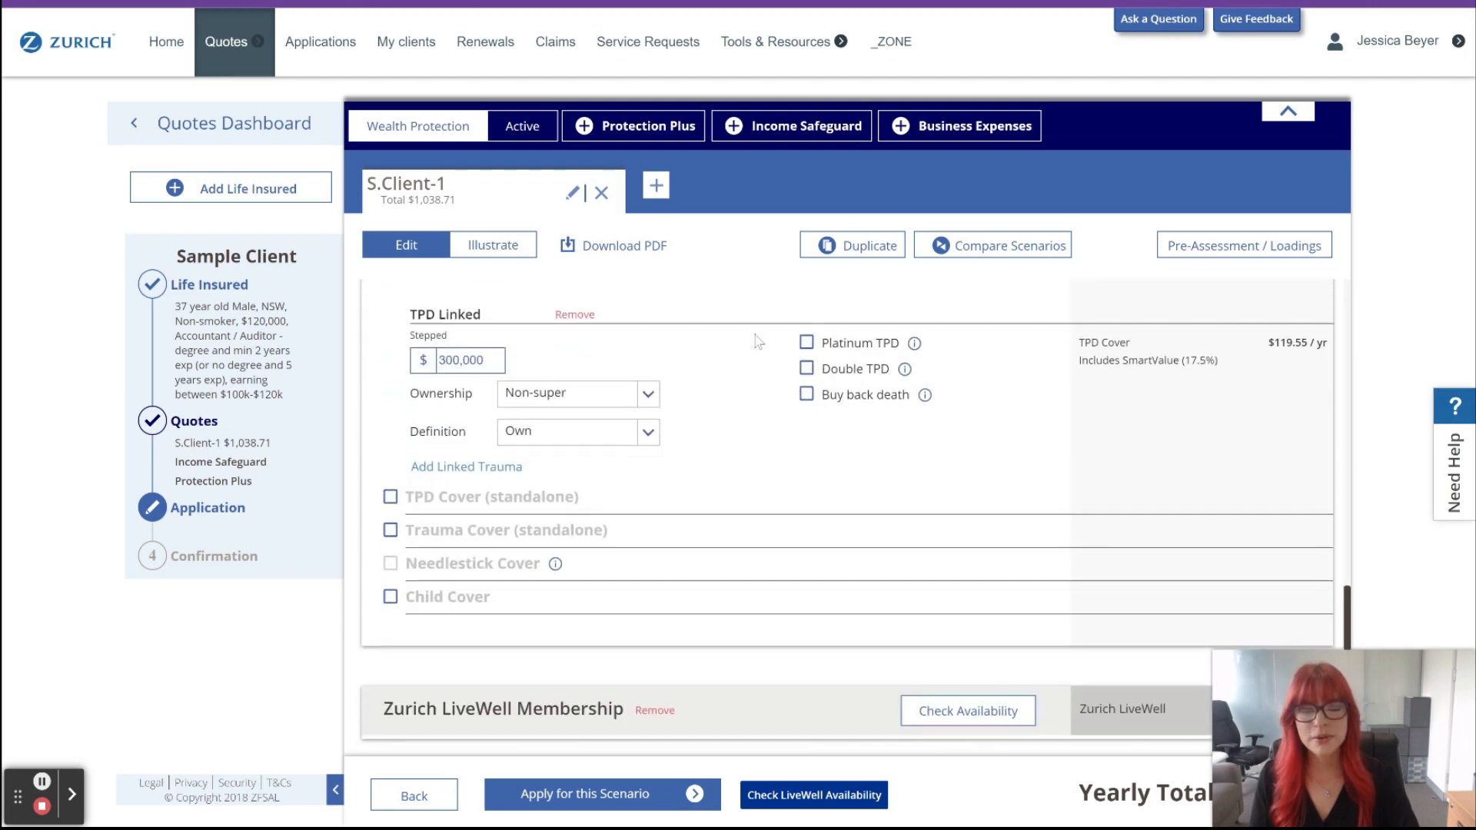
scroll(761, 523, up, 10)
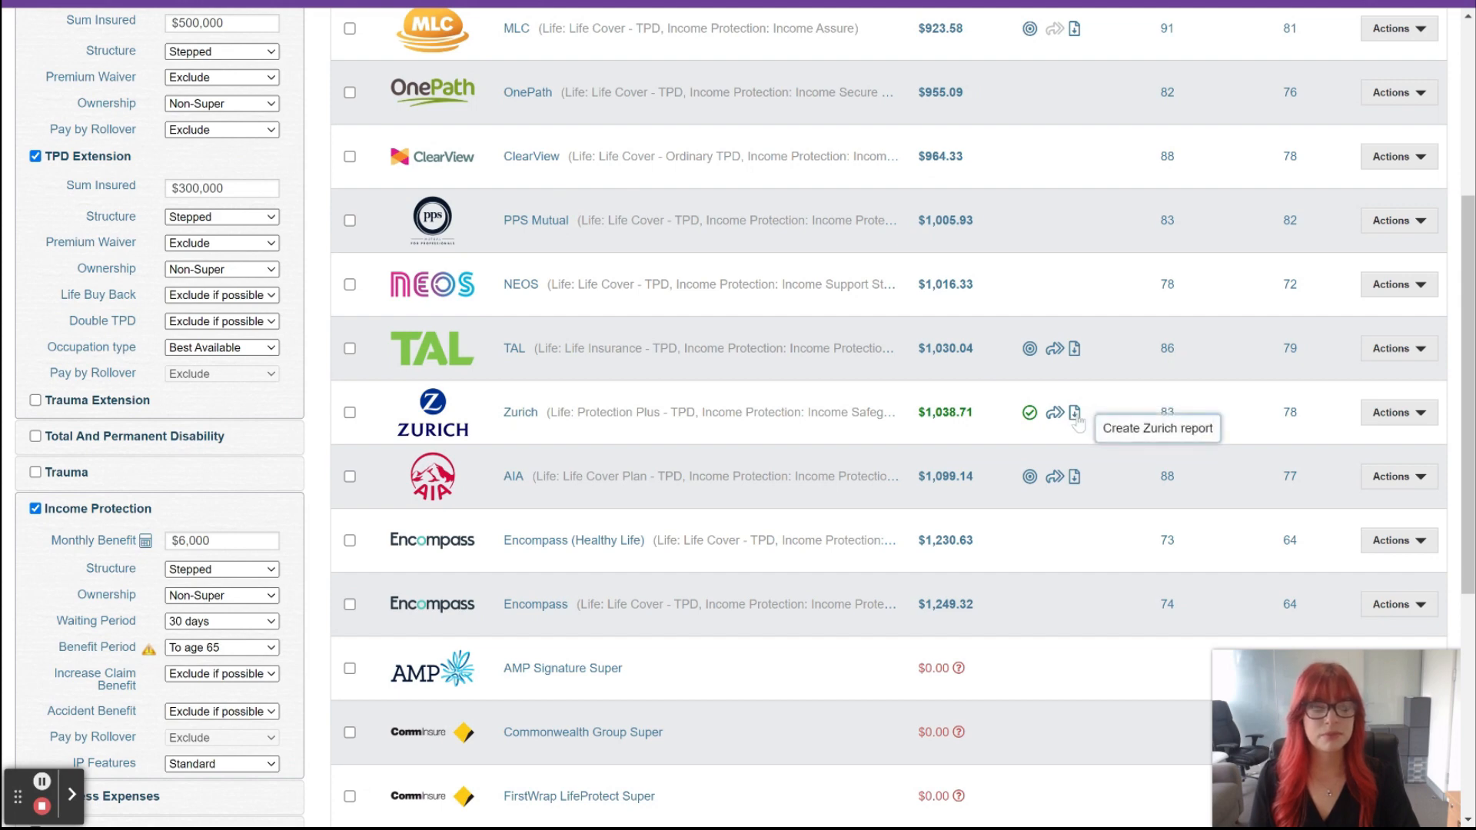
Examine the occupation ratings of all insurers for the client's qualified accountant occupation.
scroll(1075, 419, up, 5)
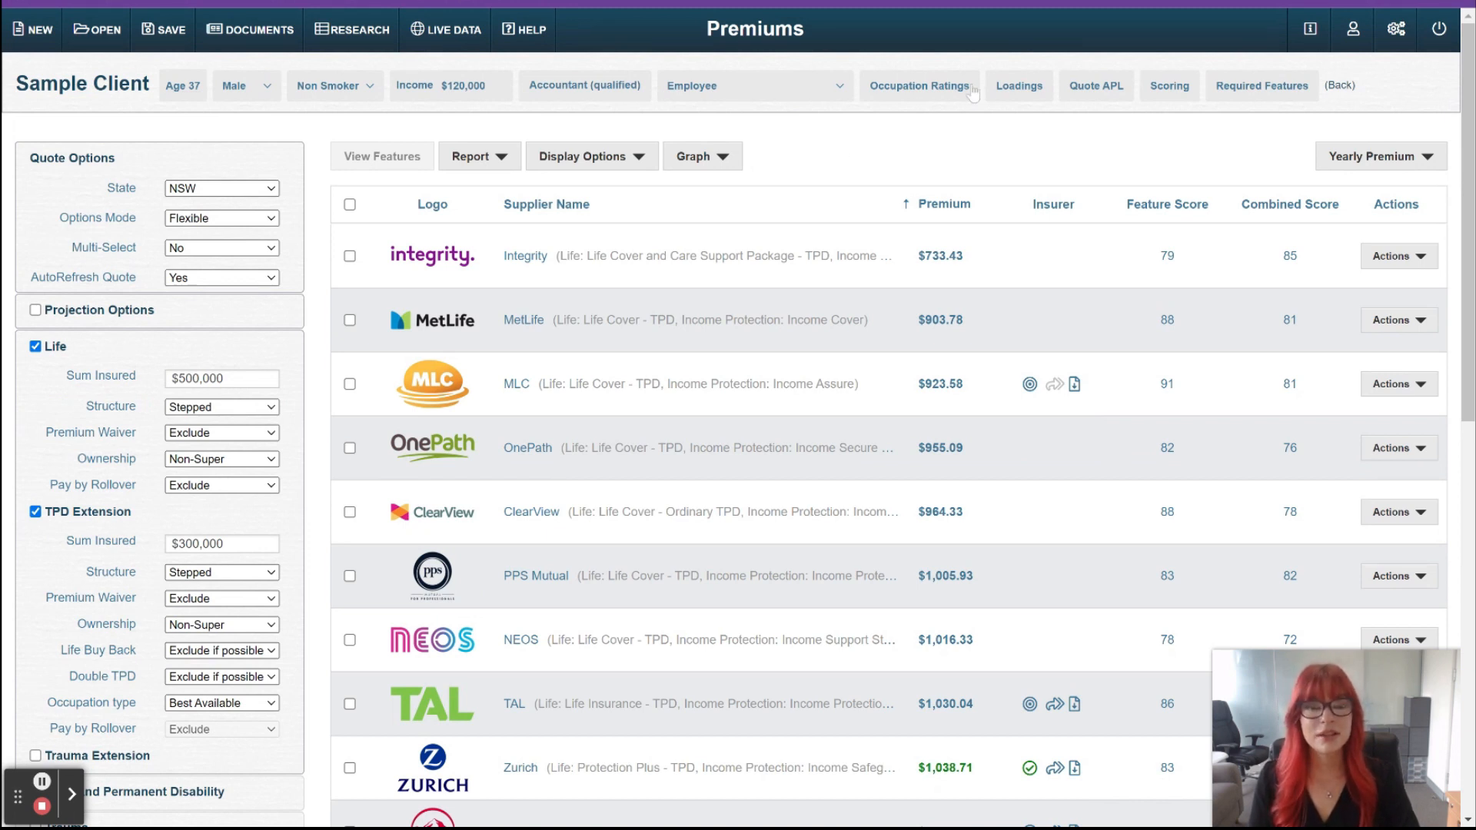
click(907, 88)
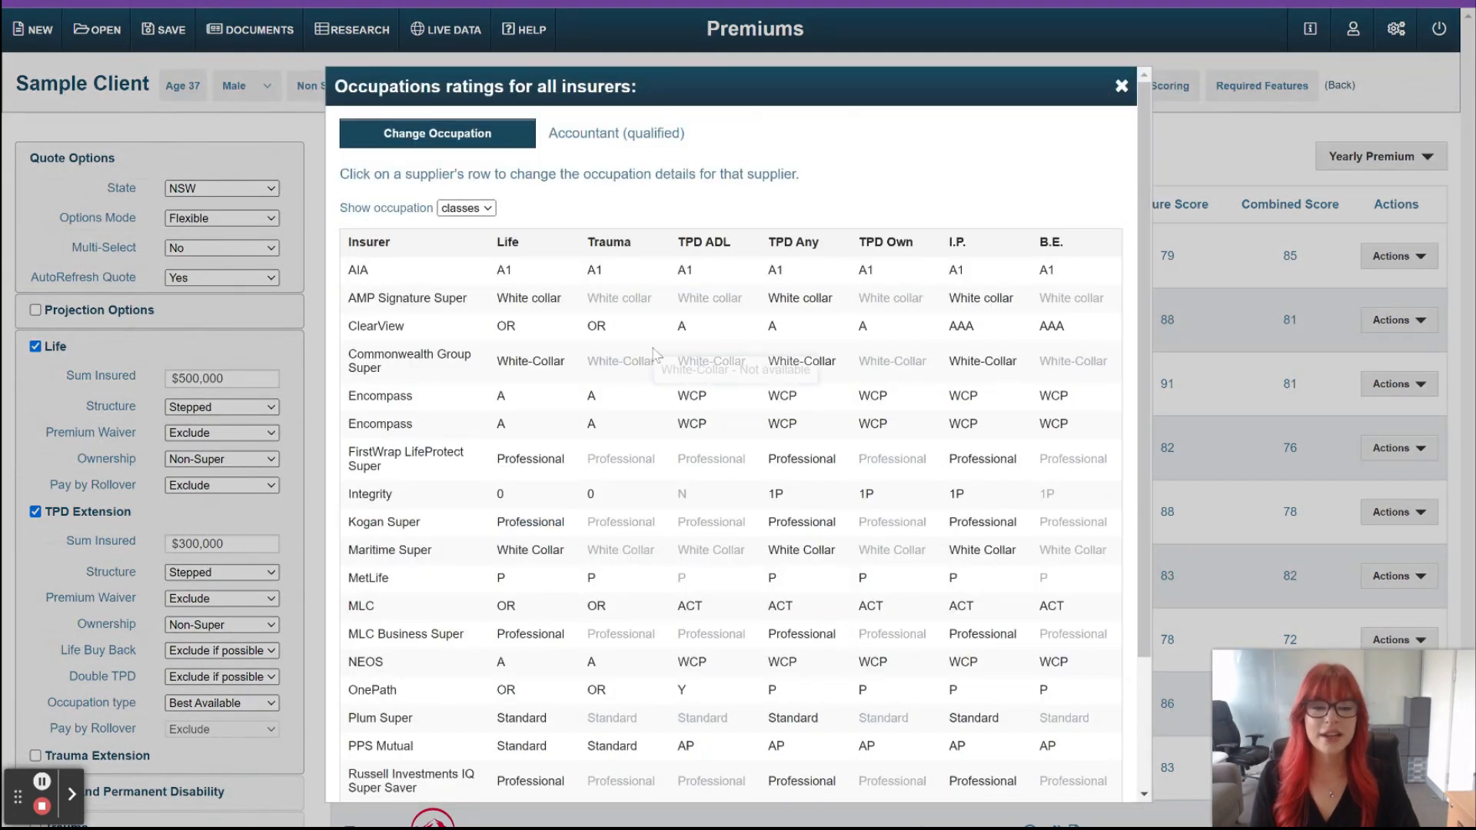
scroll(676, 346, down, 2)
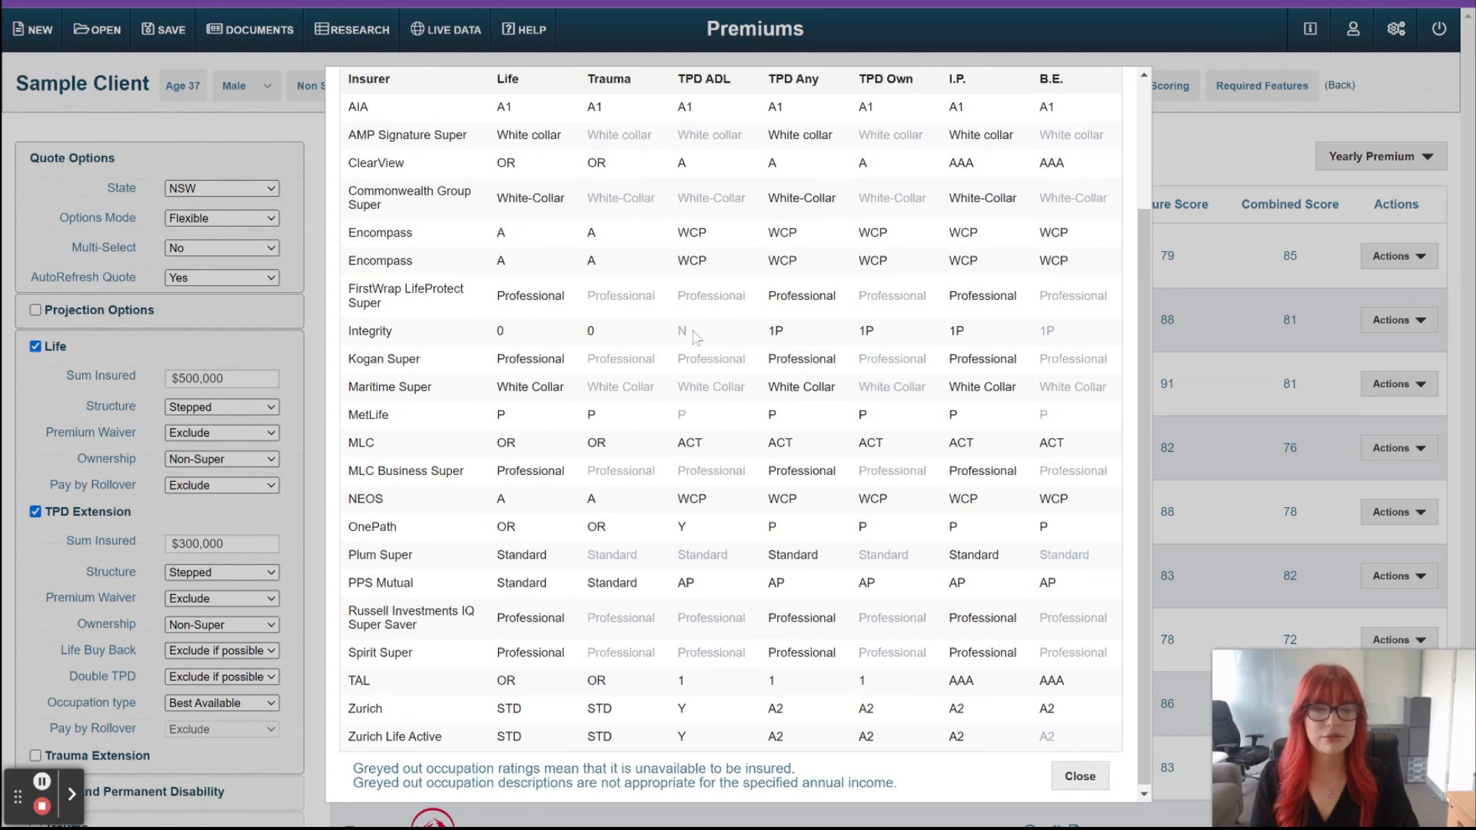
scroll(696, 339, up, 2)
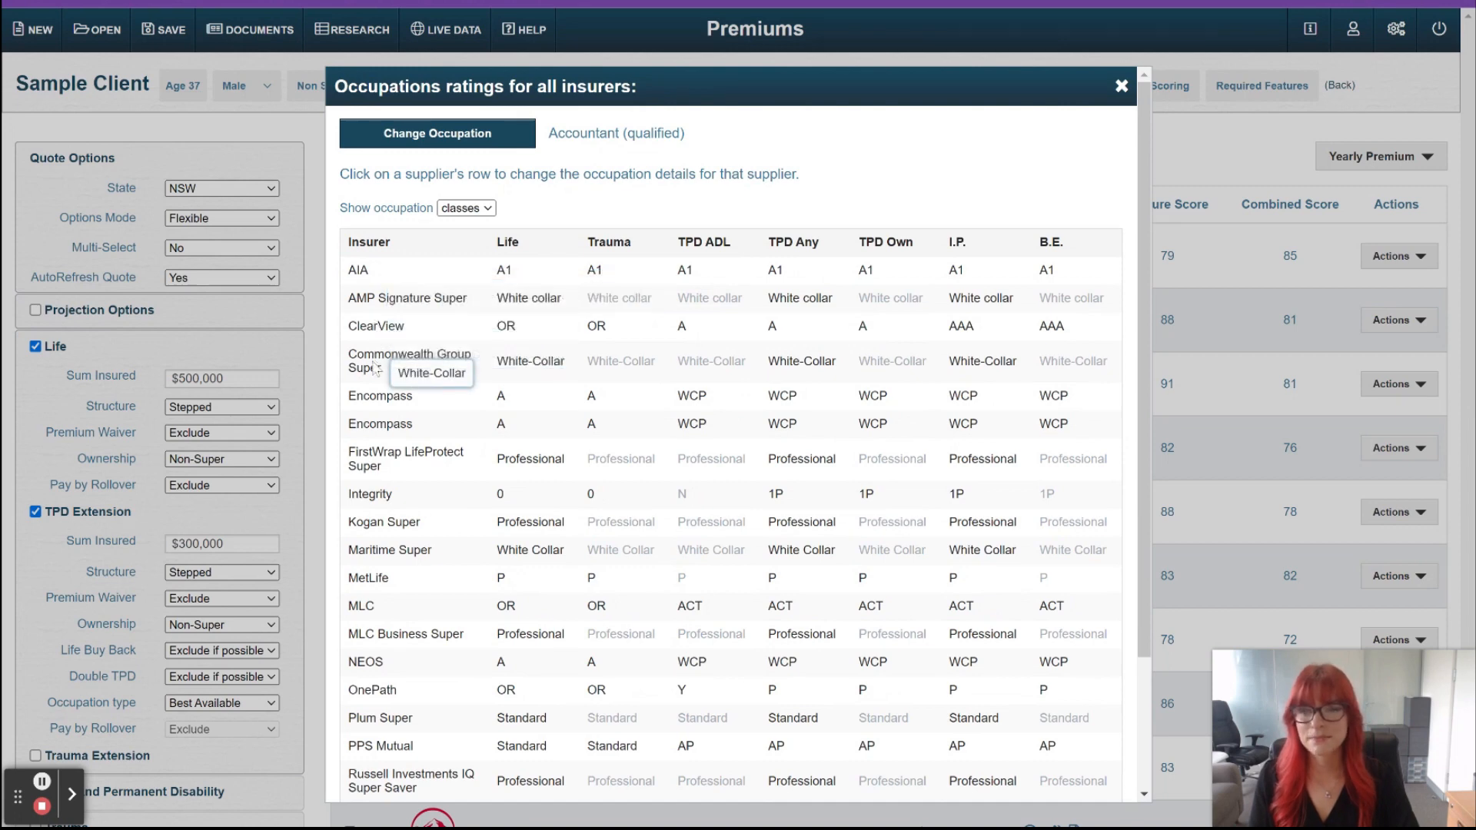
Change the client's occupation for Encompass to "Accountant - not degree qualified".
click(376, 405)
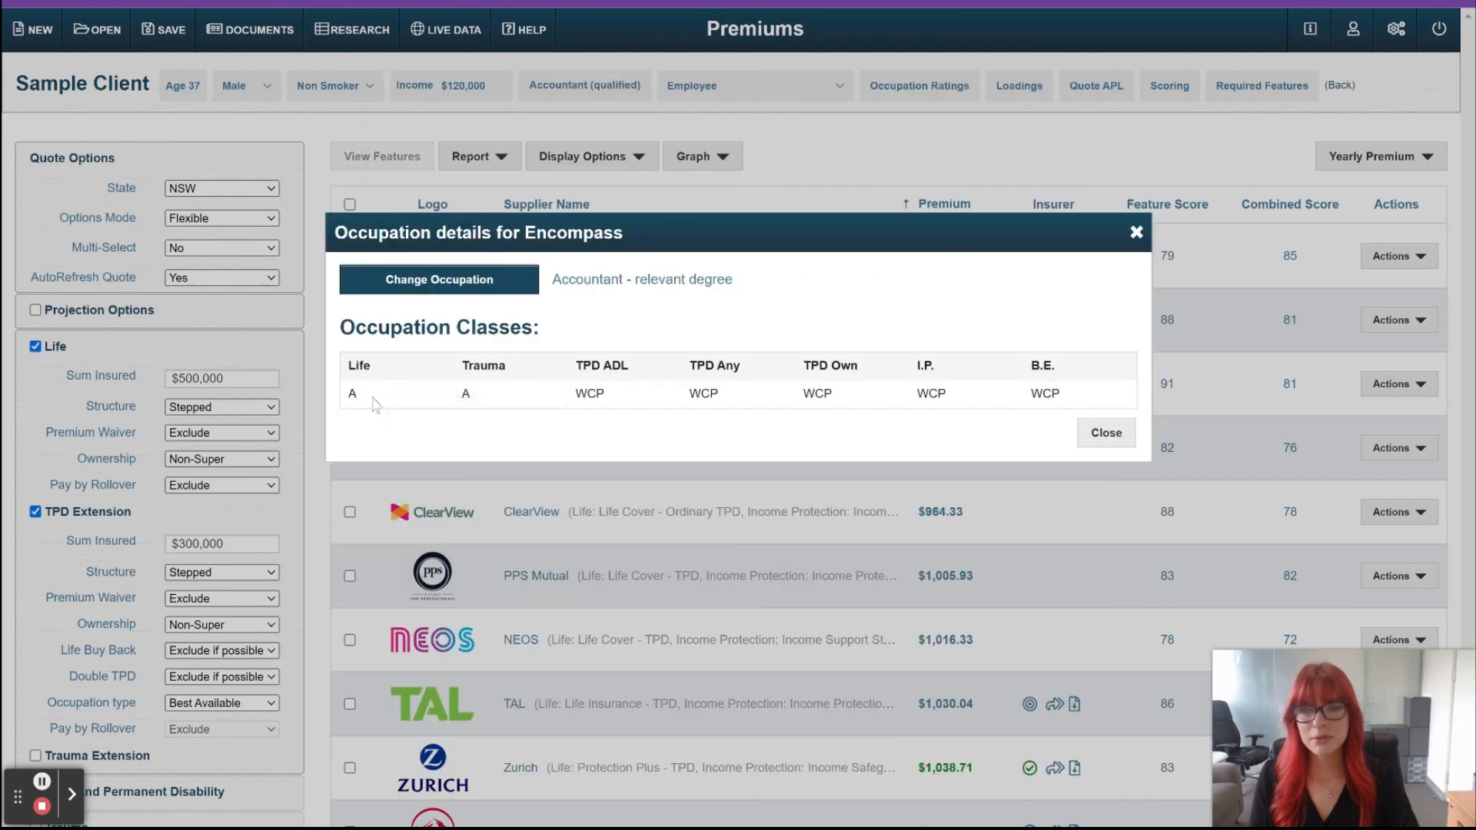
click(439, 285)
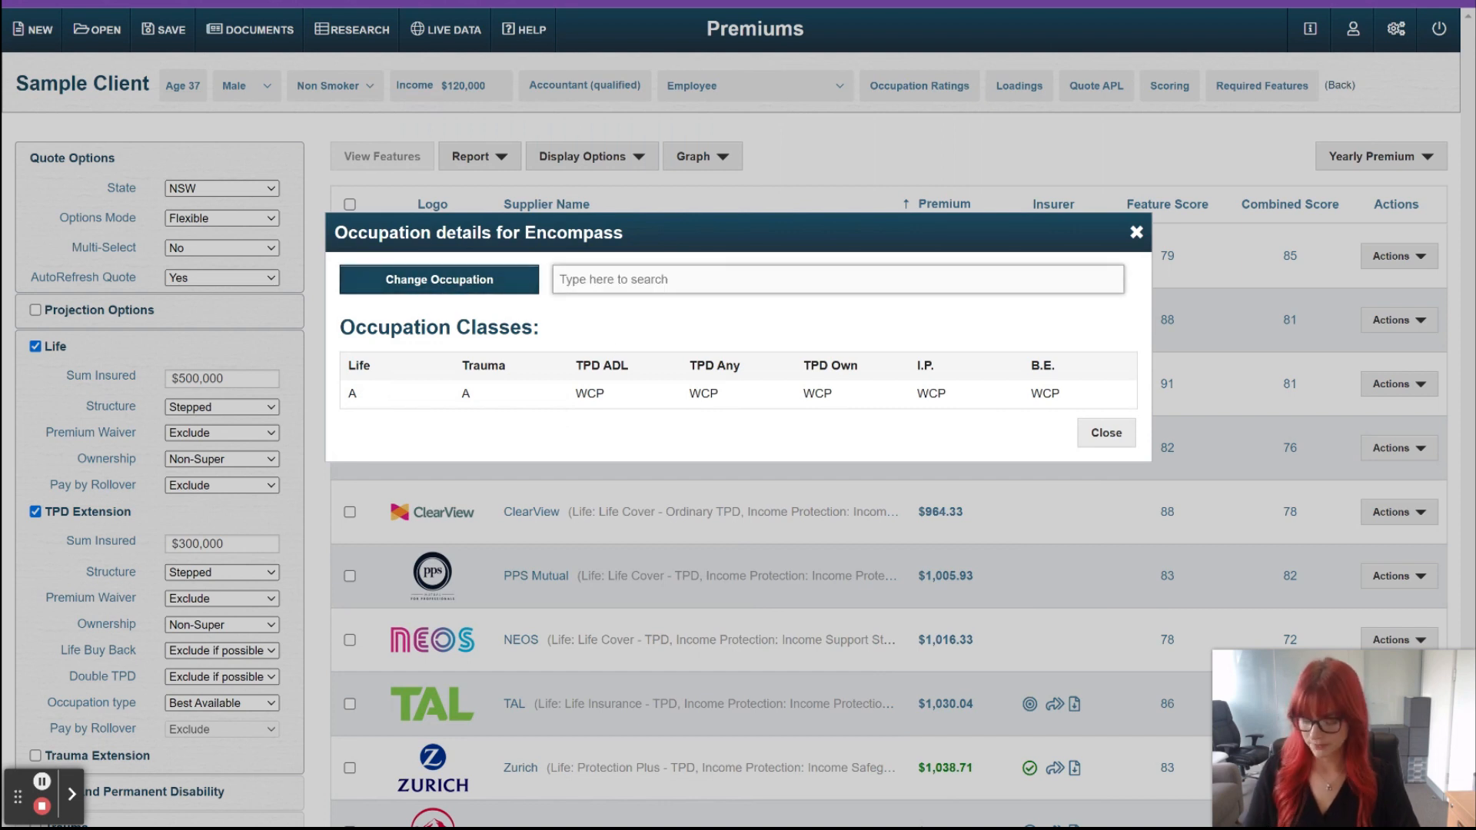
text(acc)
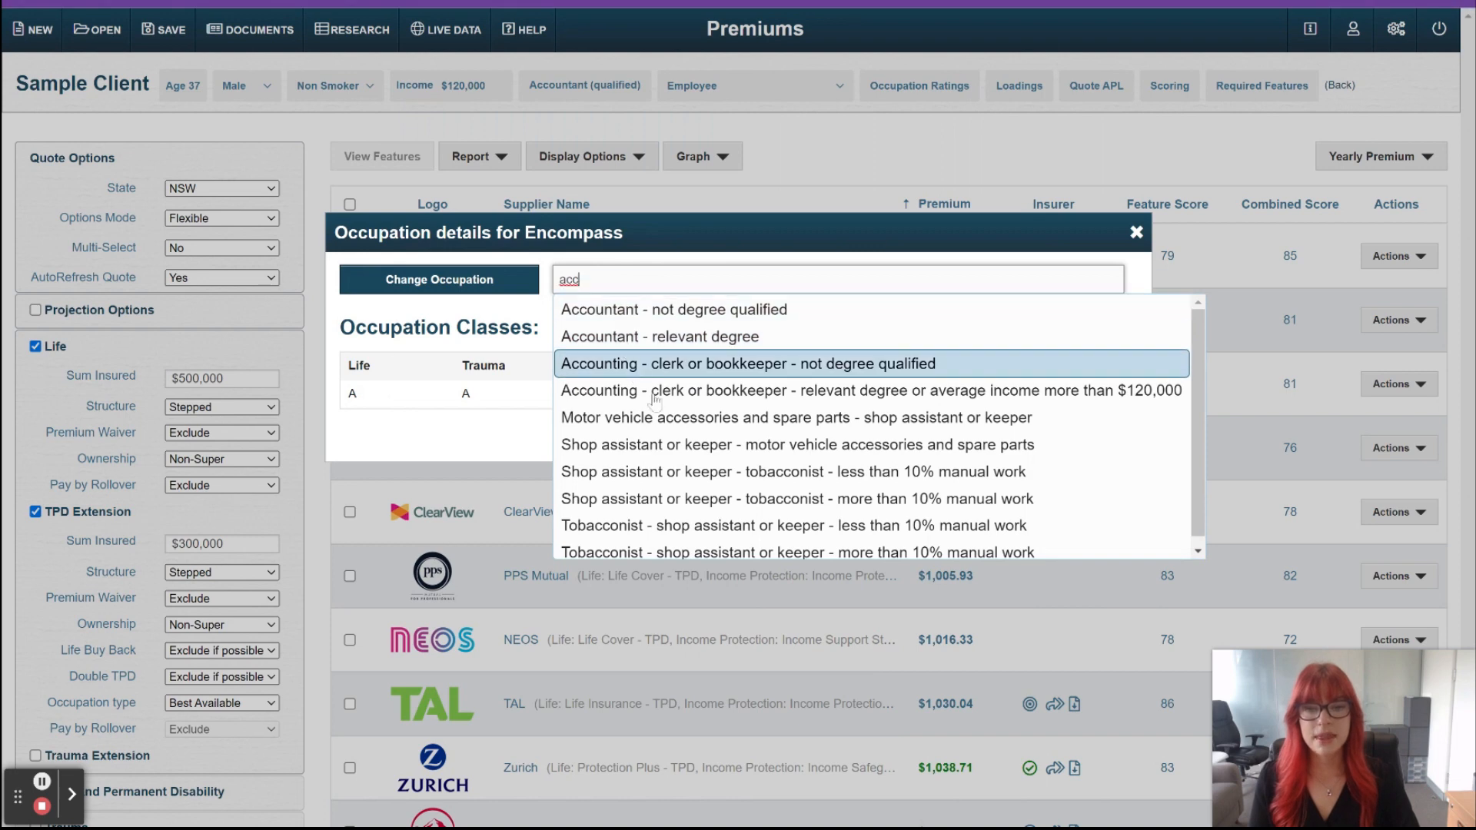
click(675, 310)
View the premium loadings by cover type for the insurer NEOS, leaving all loadings blank.
click(1019, 91)
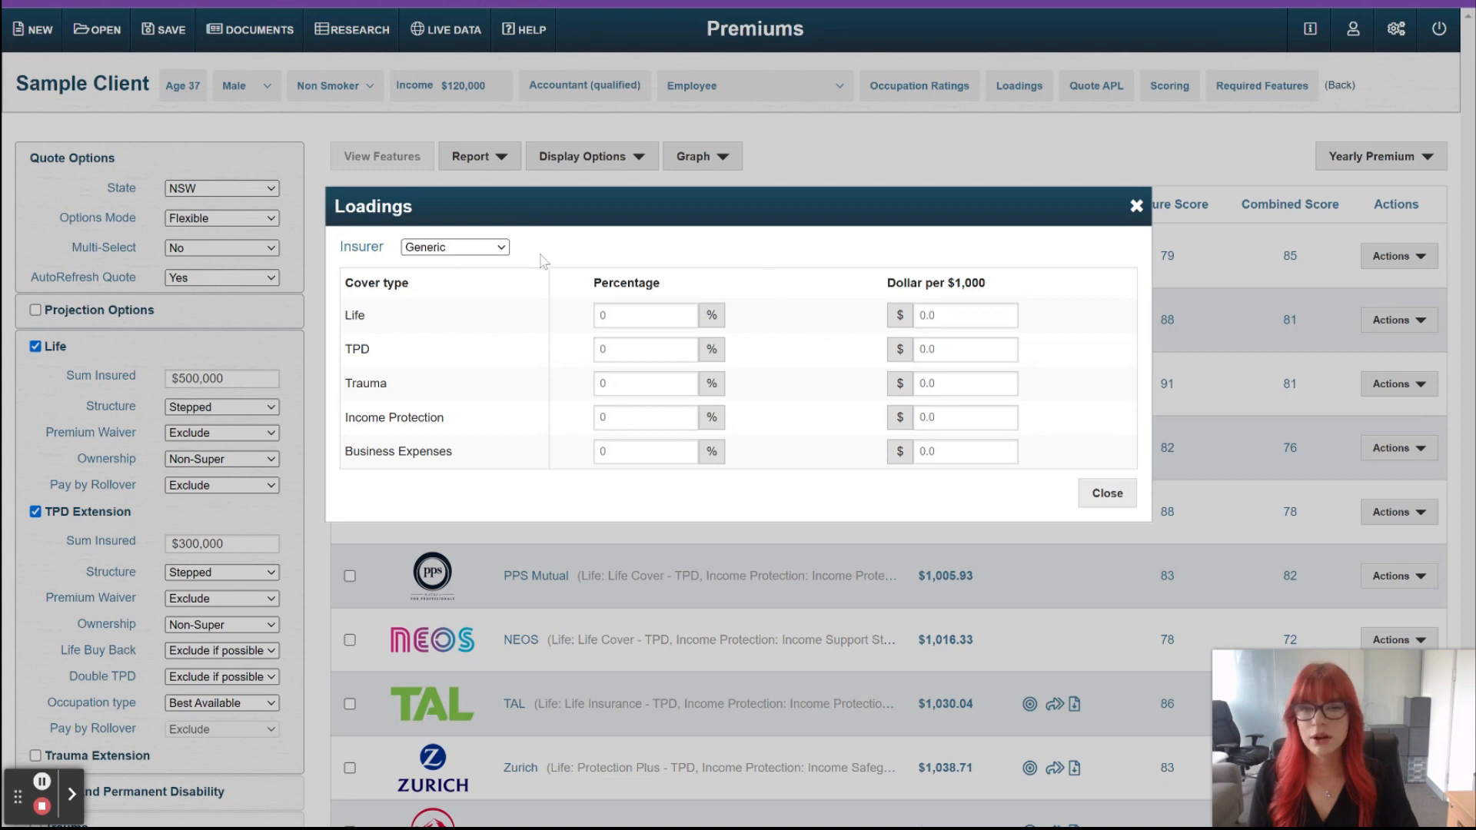
click(502, 247)
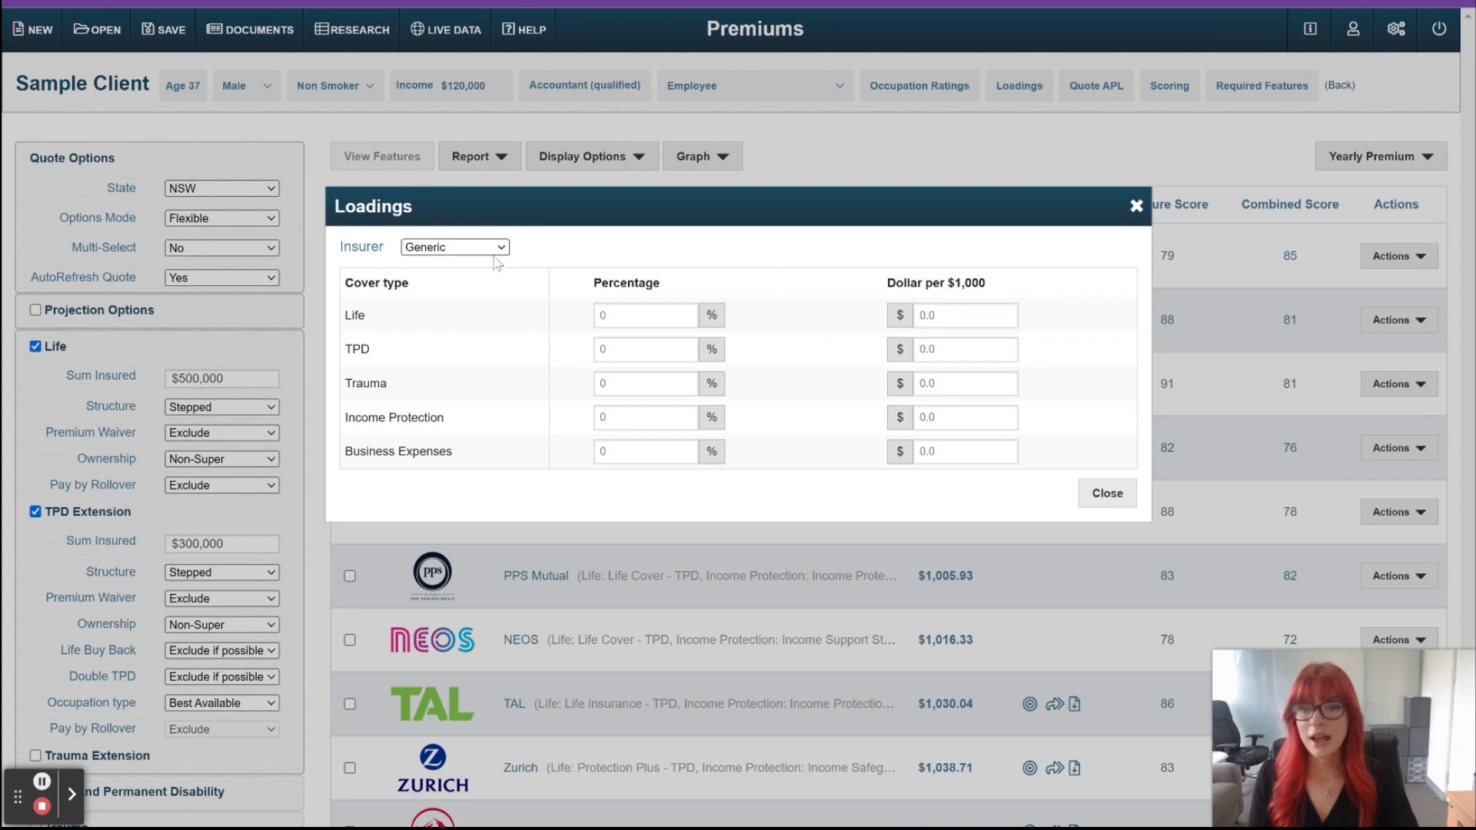
click(452, 362)
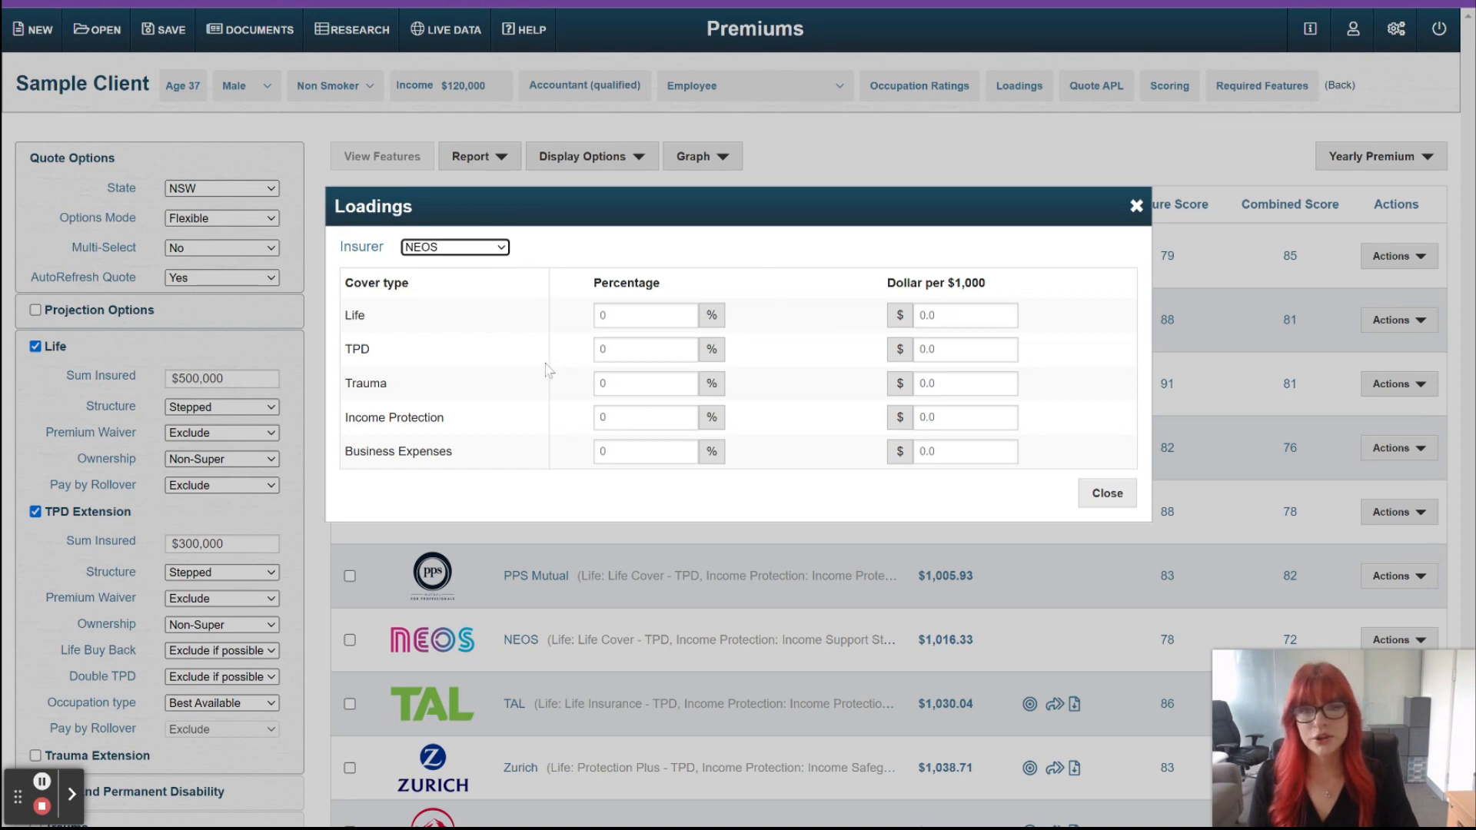
click(1136, 206)
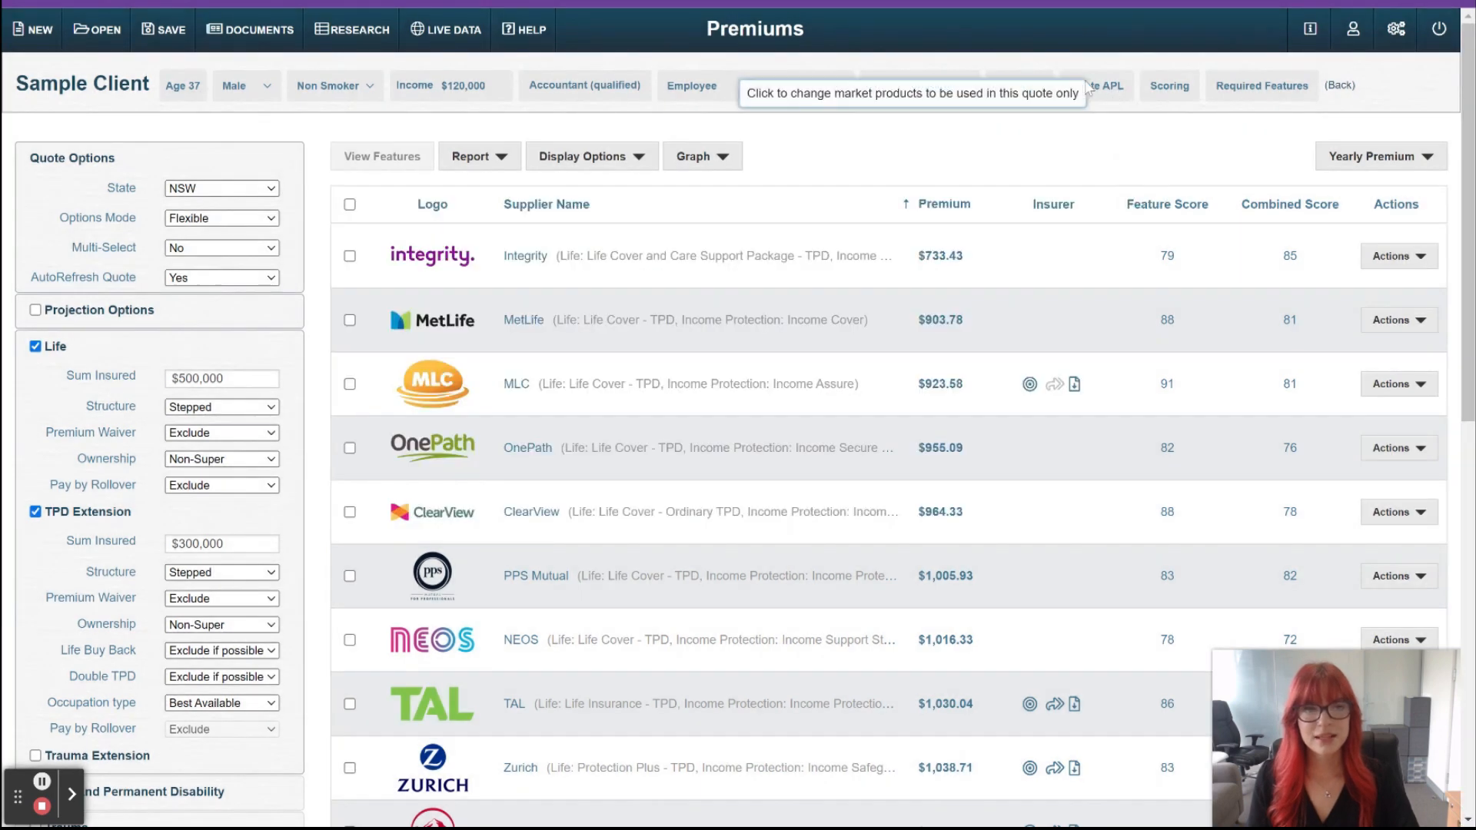
Review the Retail and Industry Super suppliers included in the current quote's APL and update the APL without changing the selection.
click(1107, 88)
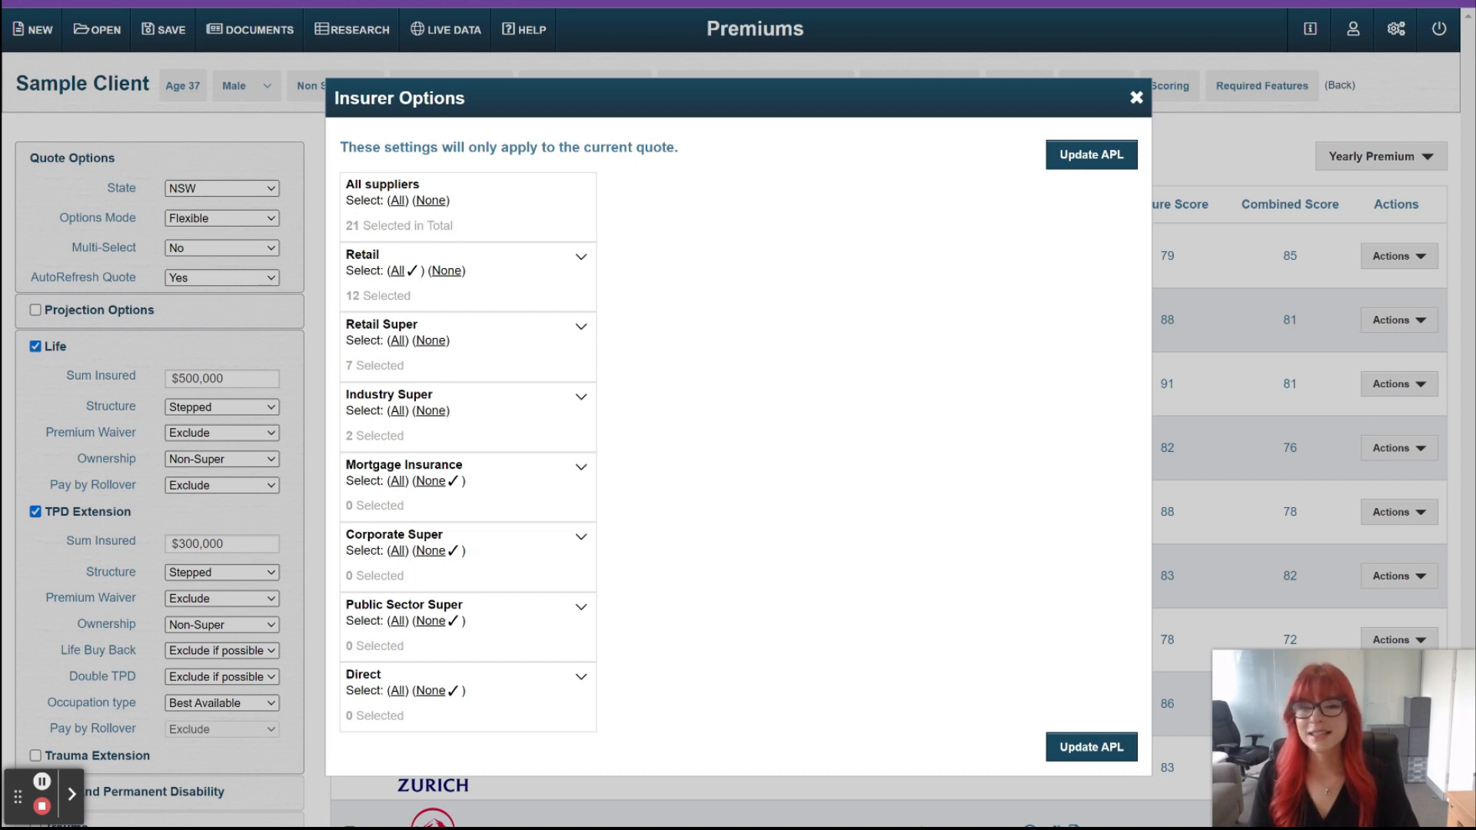
click(552, 273)
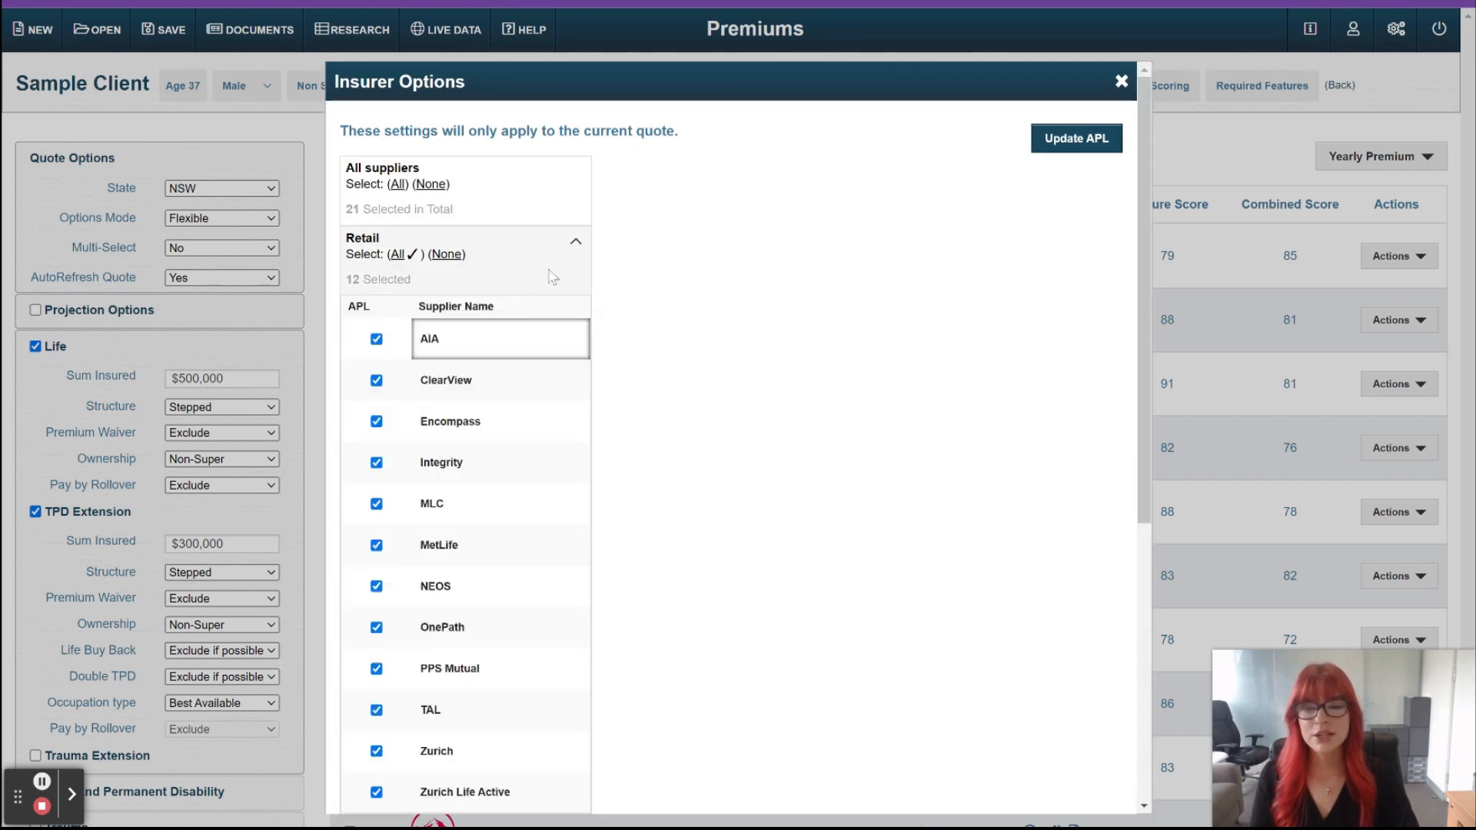
scroll(555, 276, down, 1)
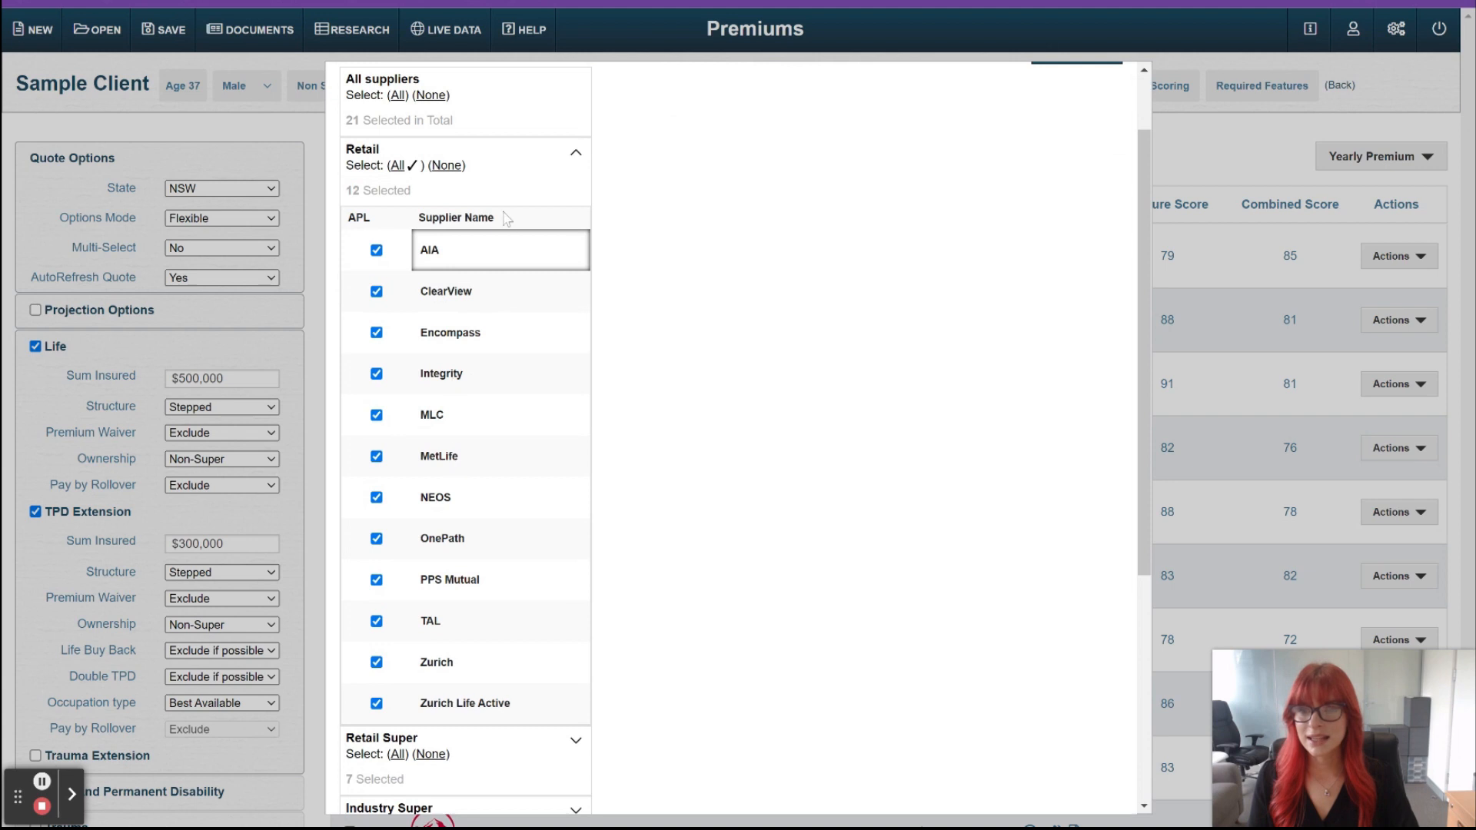
click(504, 171)
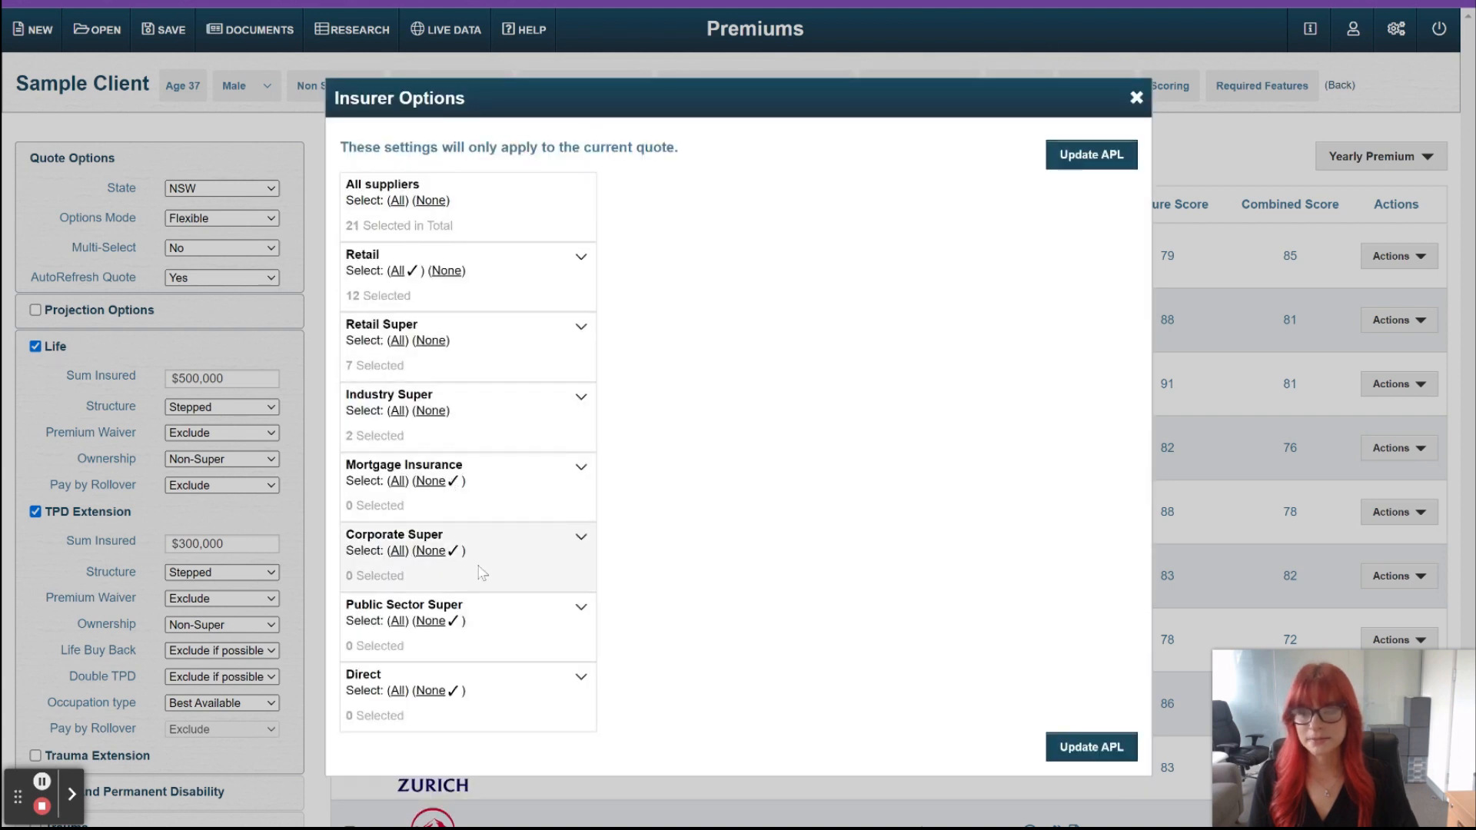
click(482, 573)
click(512, 411)
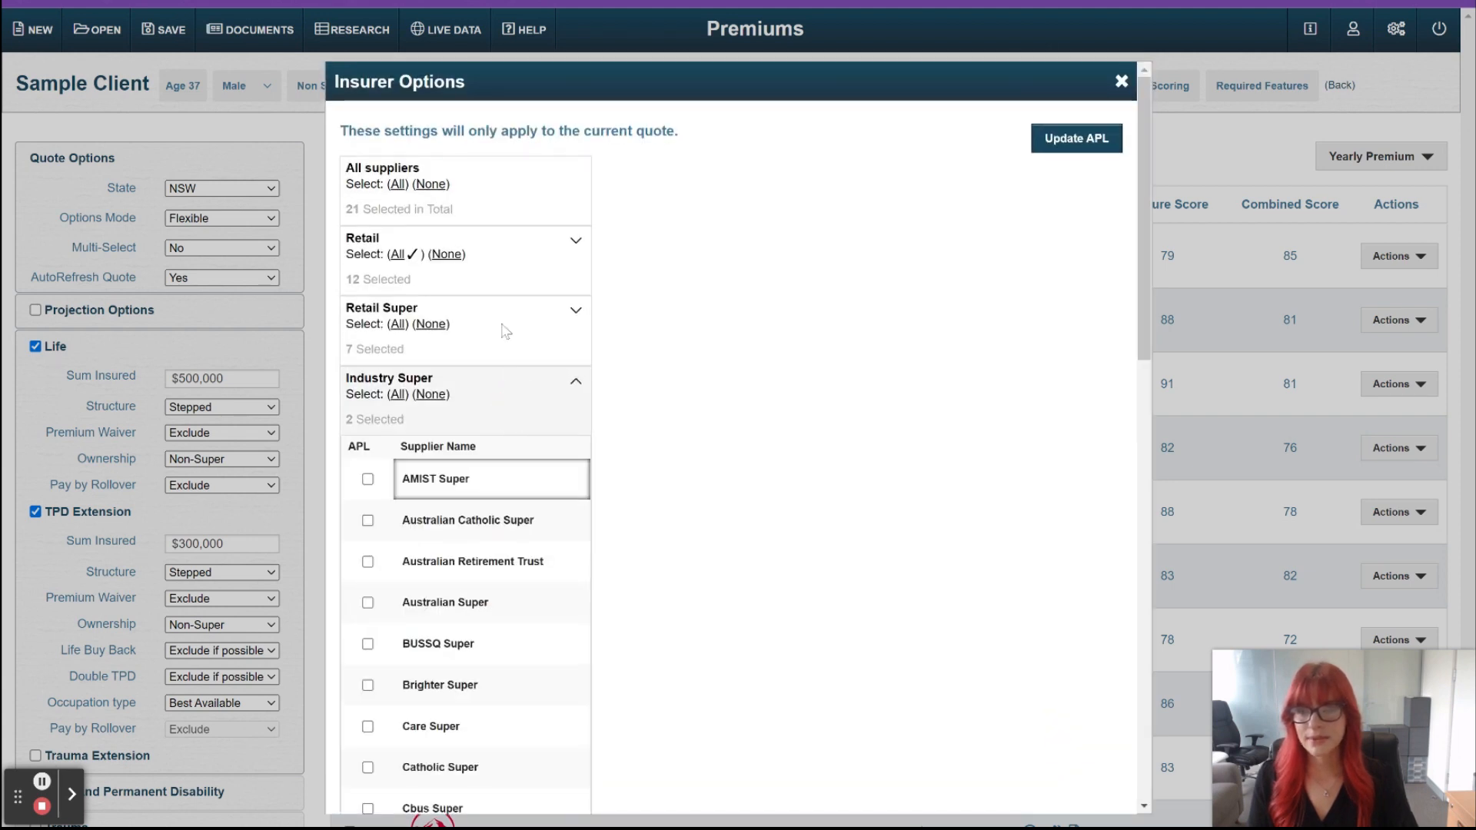
click(500, 274)
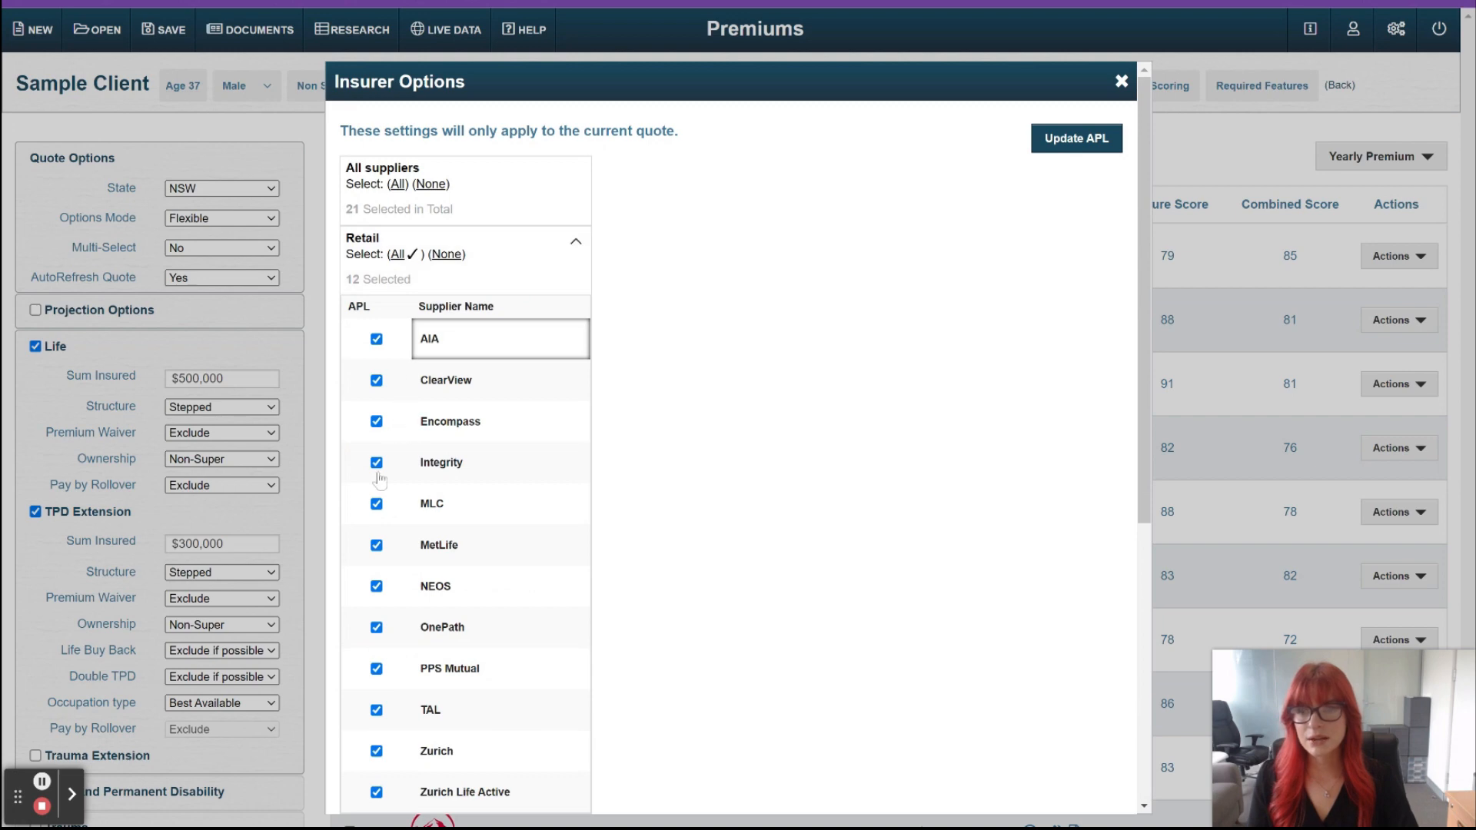
click(1076, 142)
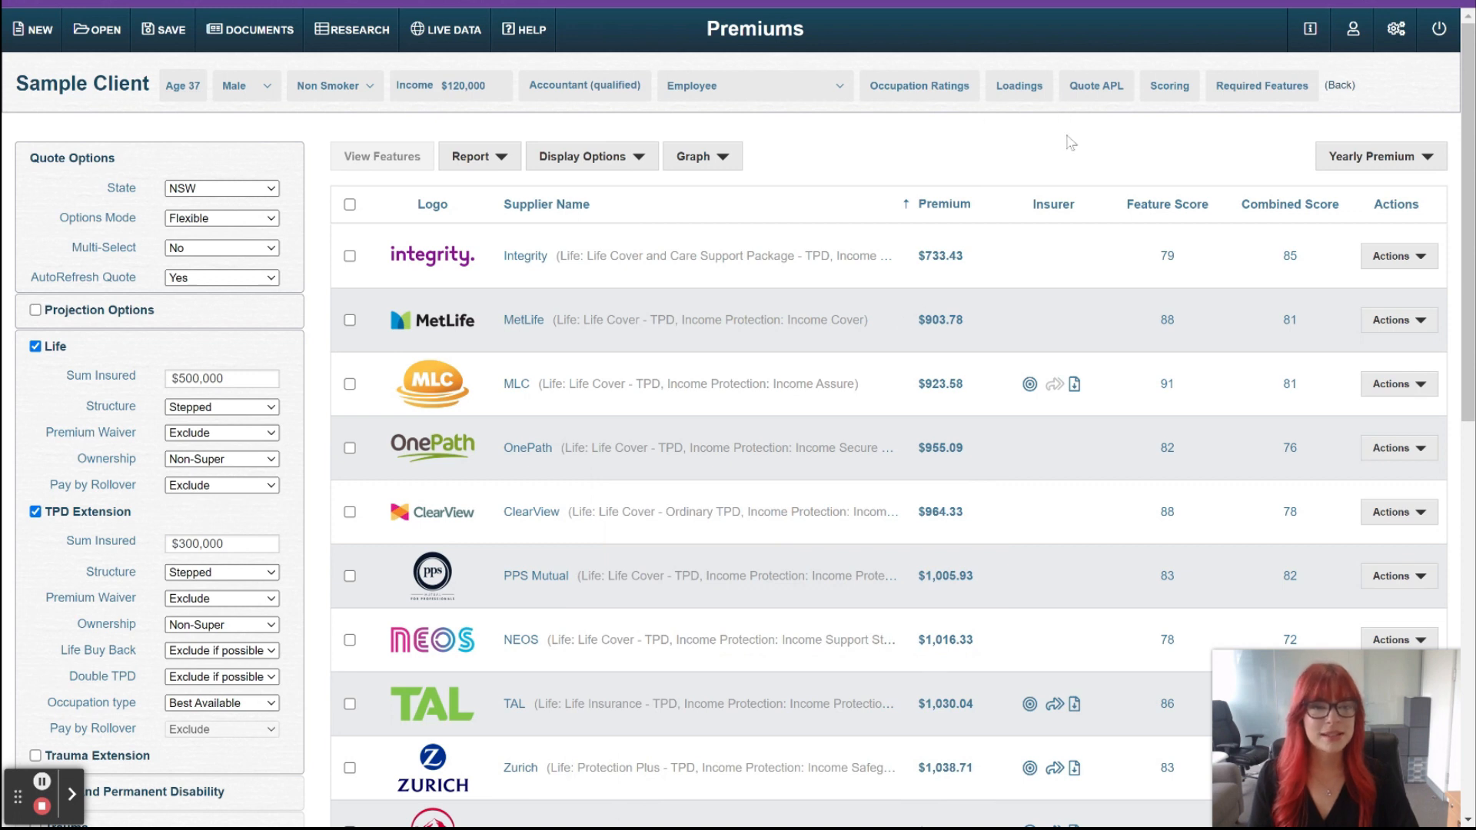
Examine the quote's scoring options for score modes, feature weighting, score display and combined score weighting, leaving them as they are.
click(1169, 94)
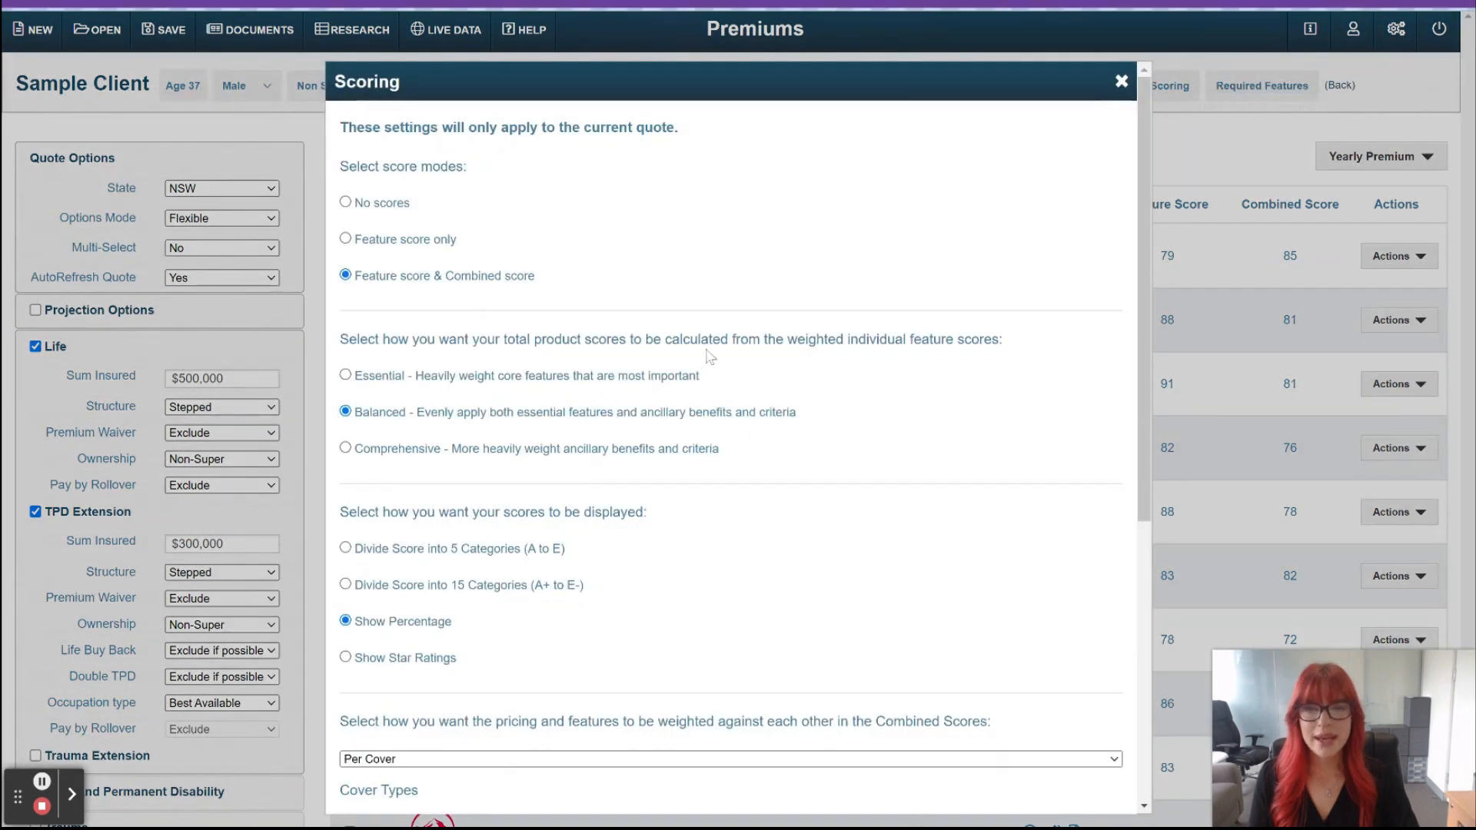
scroll(508, 531, down, 1)
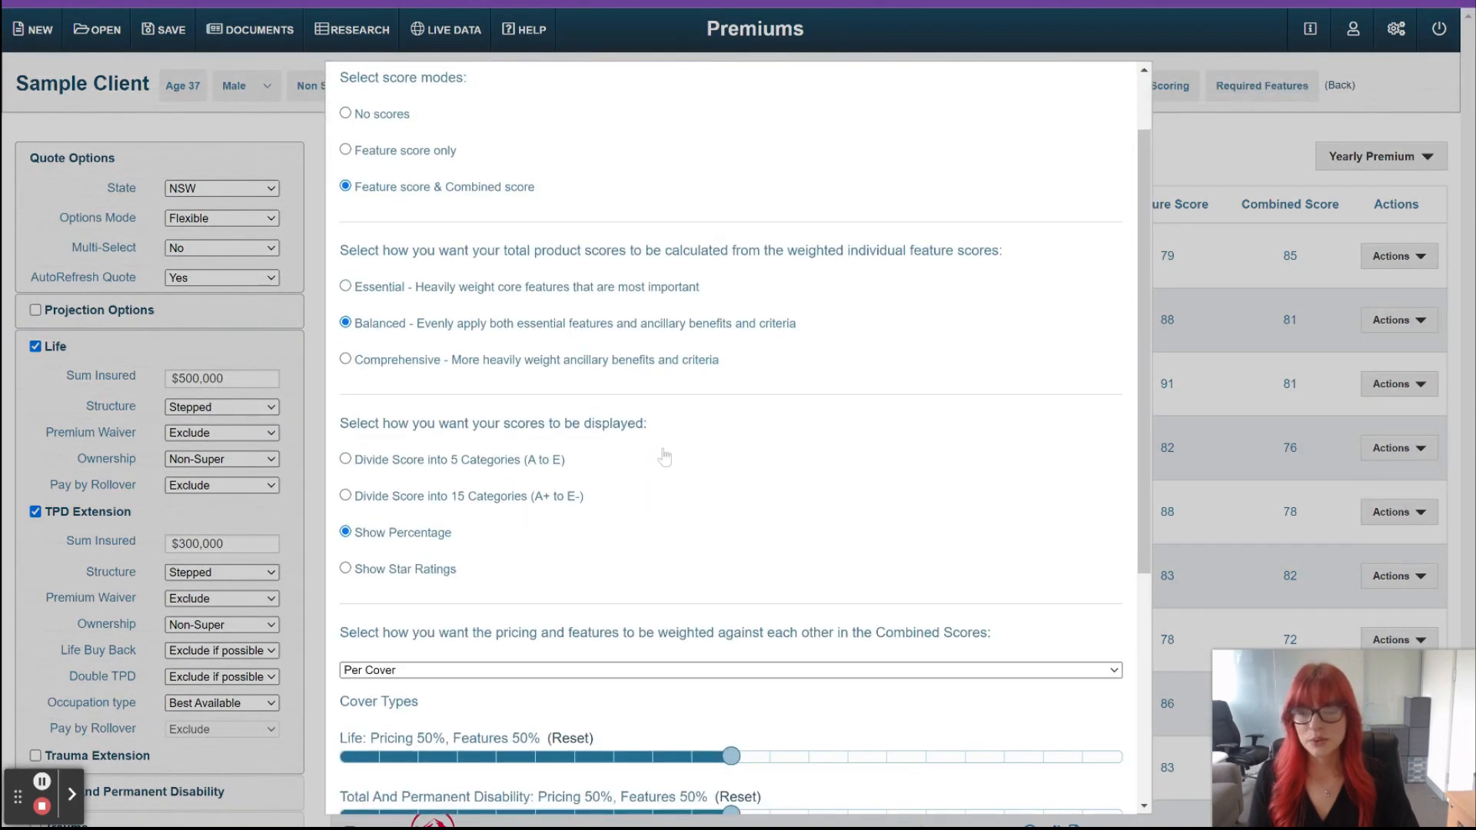
scroll(663, 458, up, 1)
click(1122, 85)
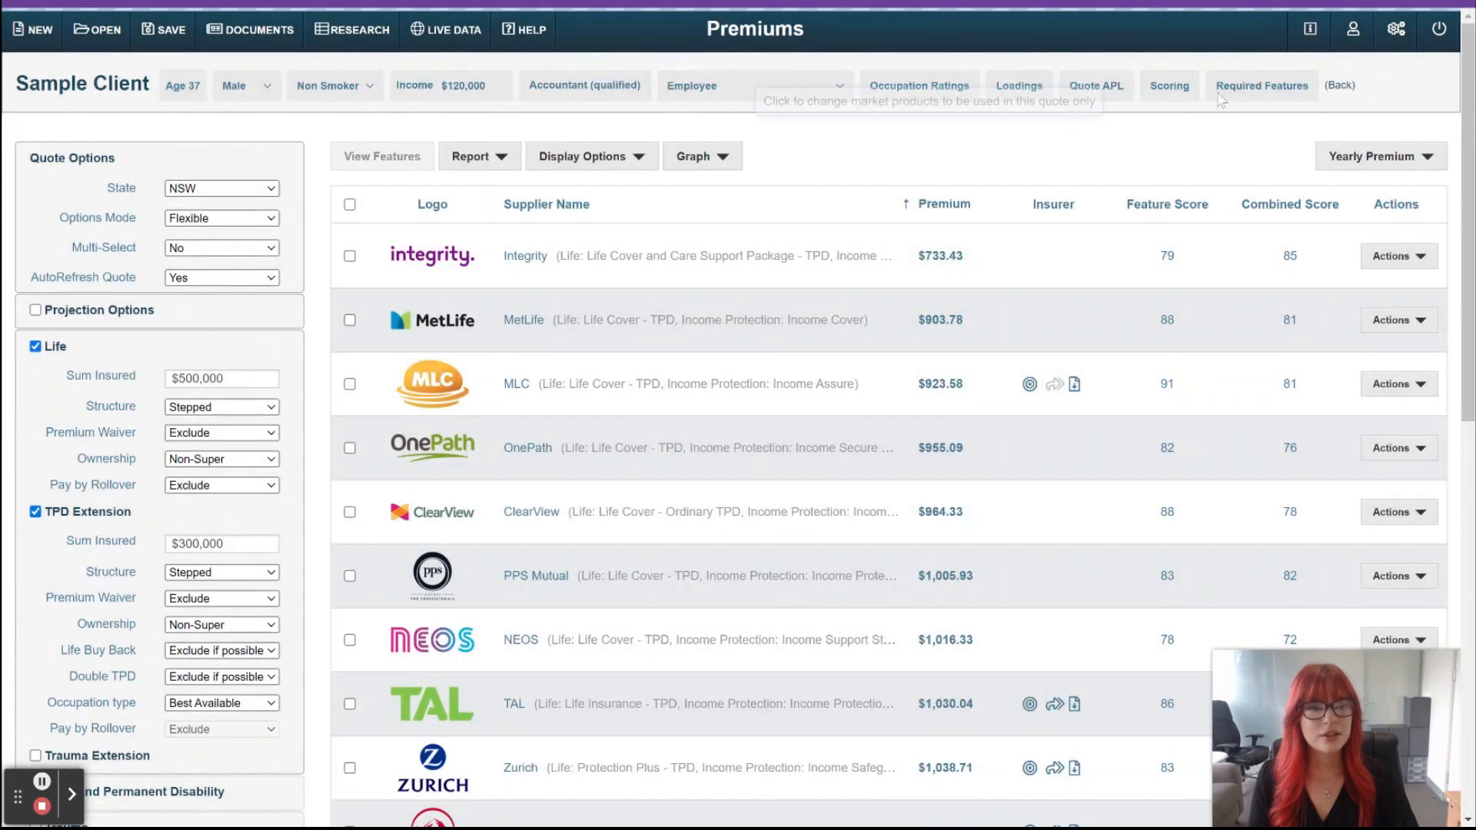
Make "Severe trauma benefit - Life" a required Life feature for the current quote and return to the premium results.
click(1241, 86)
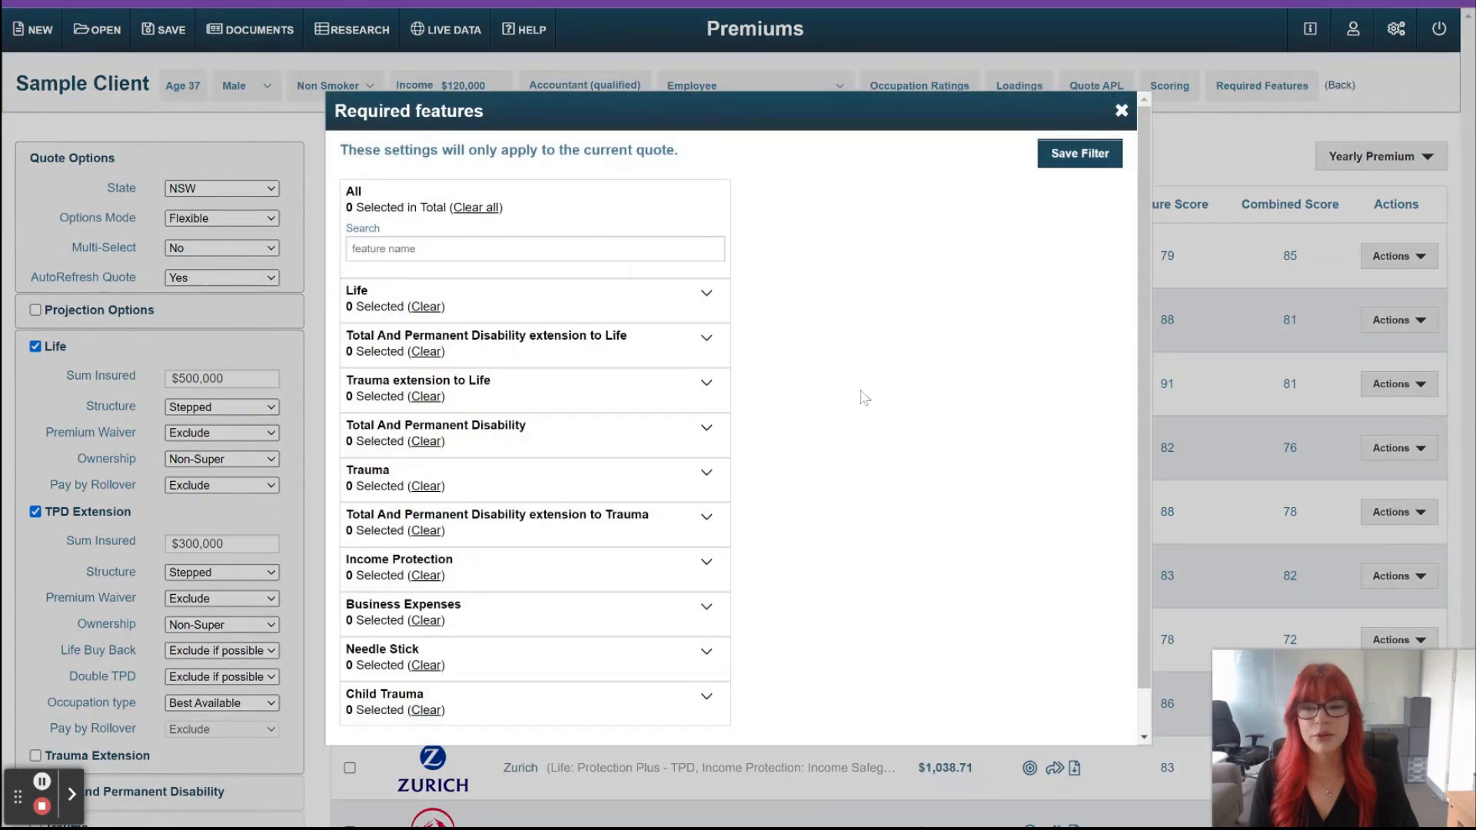
click(638, 316)
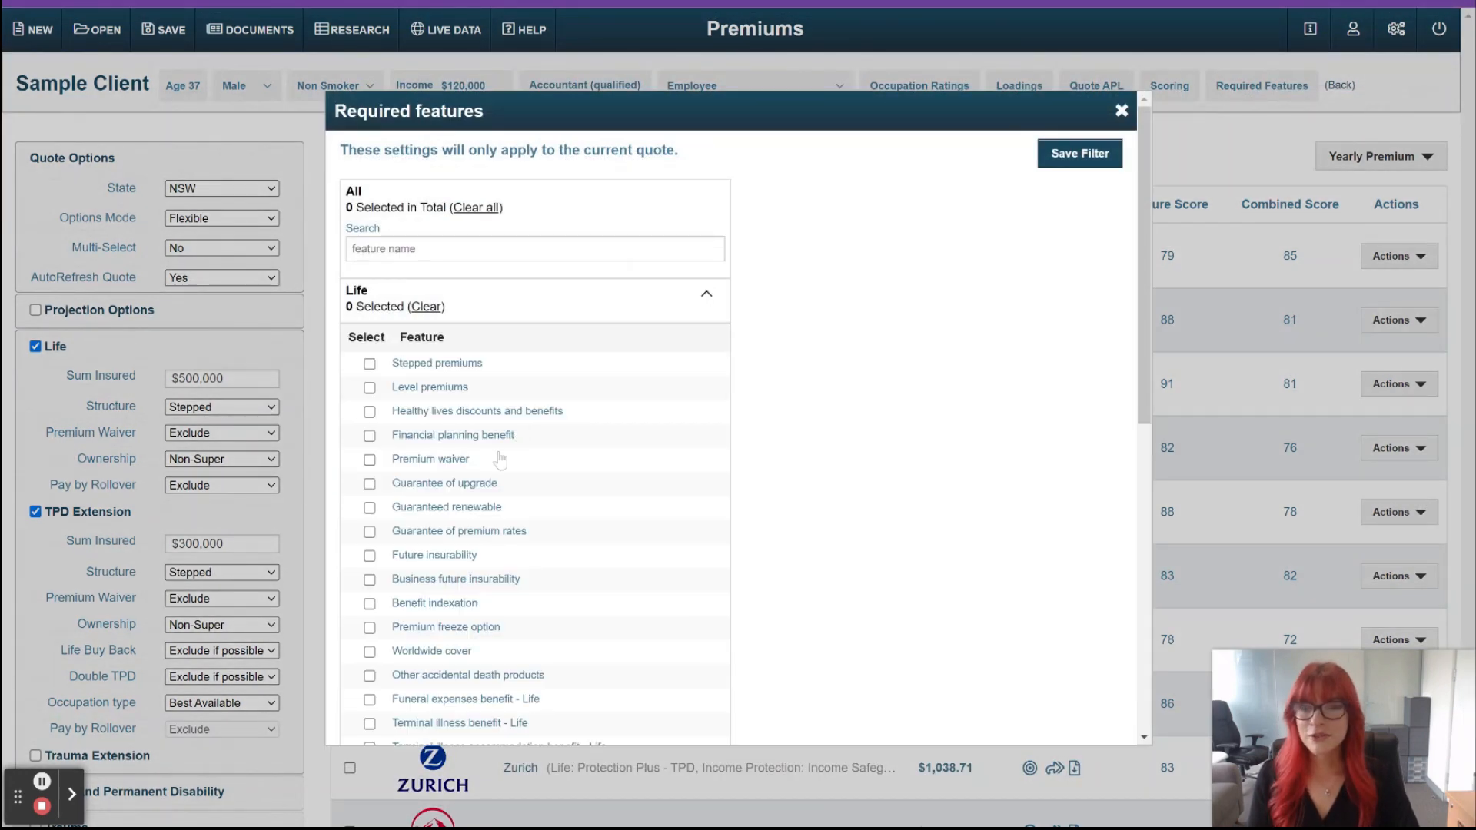
scroll(507, 439, down, 2)
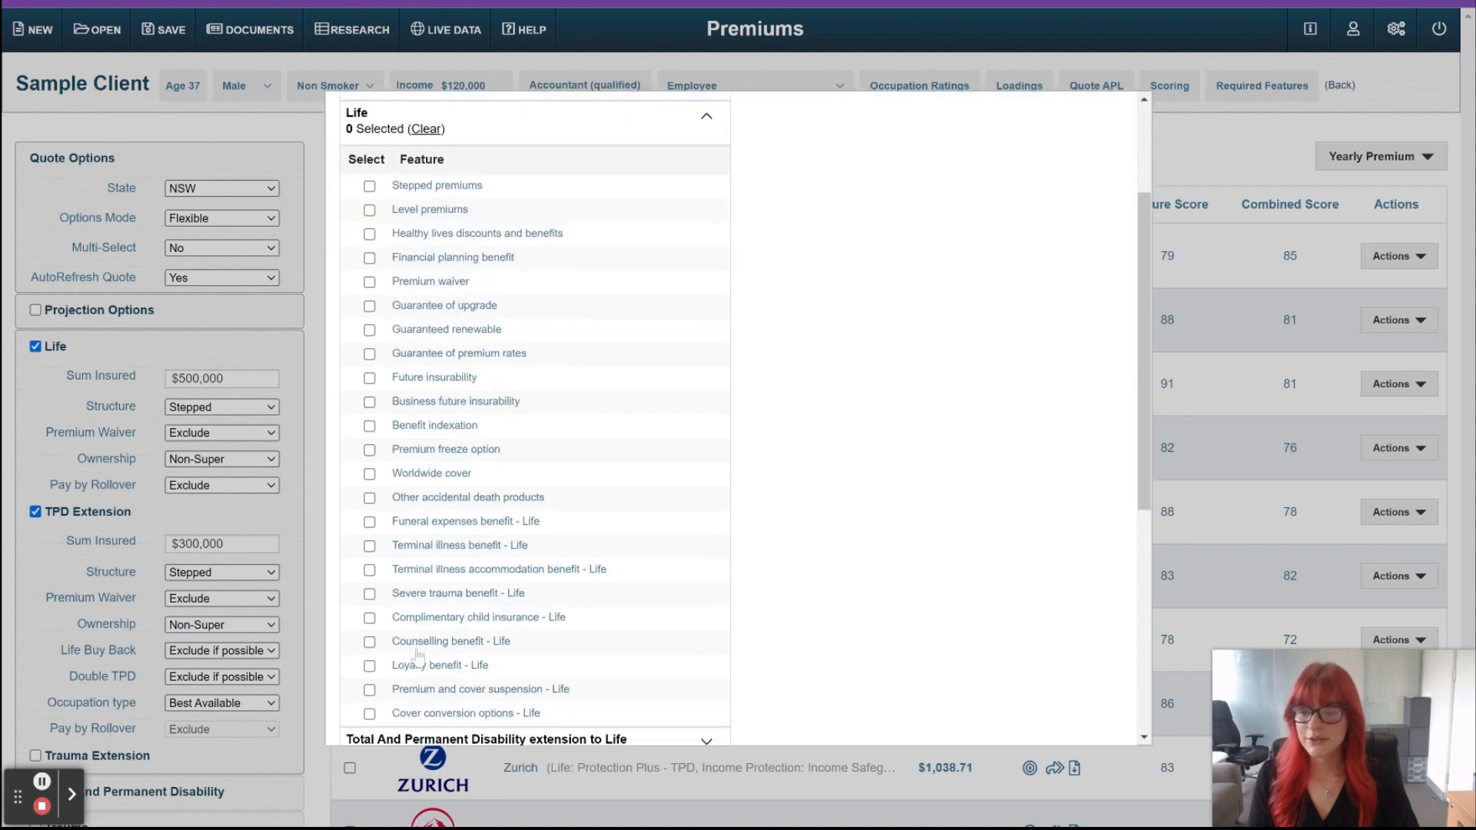
click(418, 595)
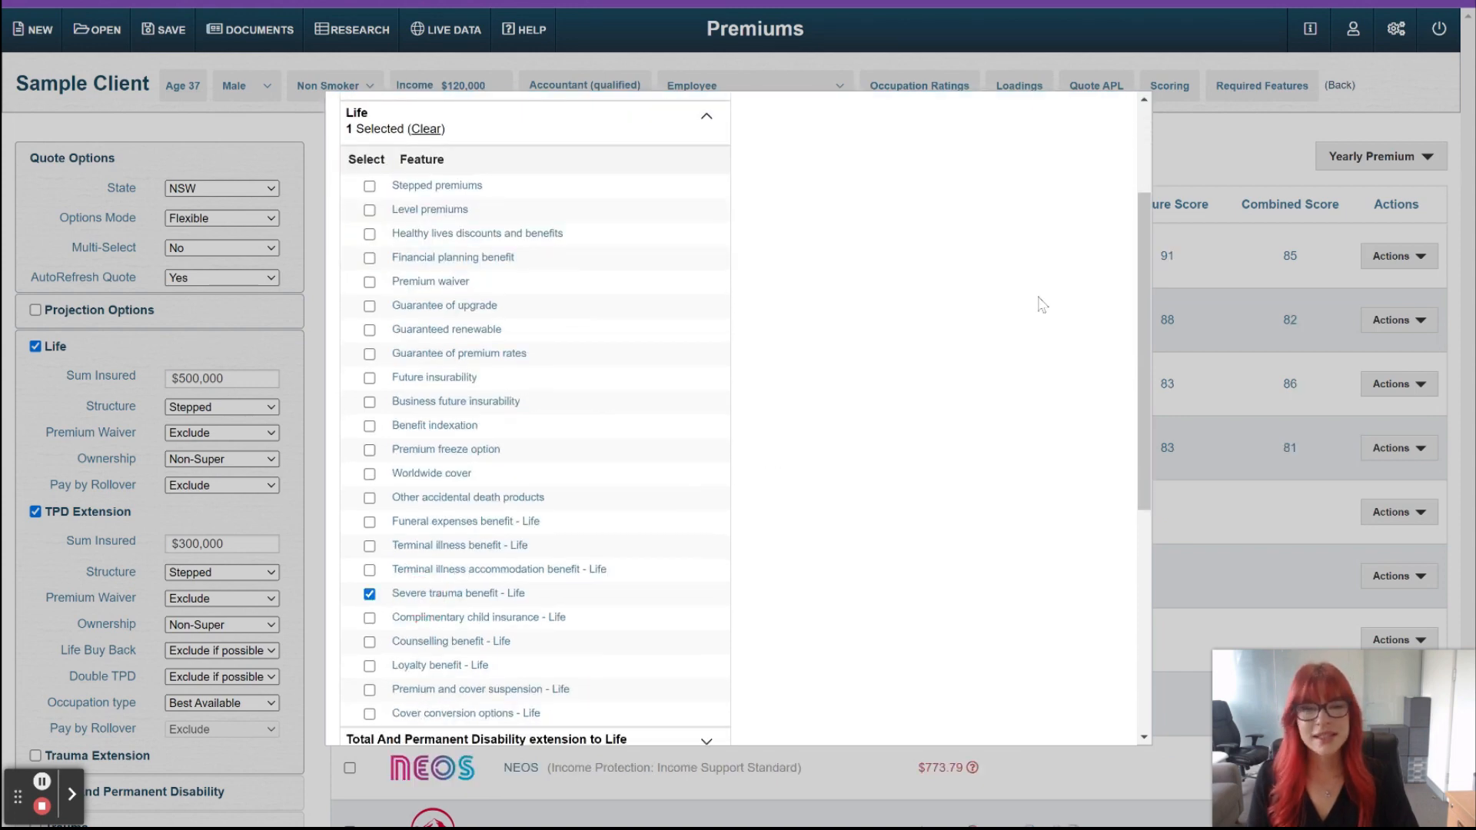
scroll(1041, 302, up, 2)
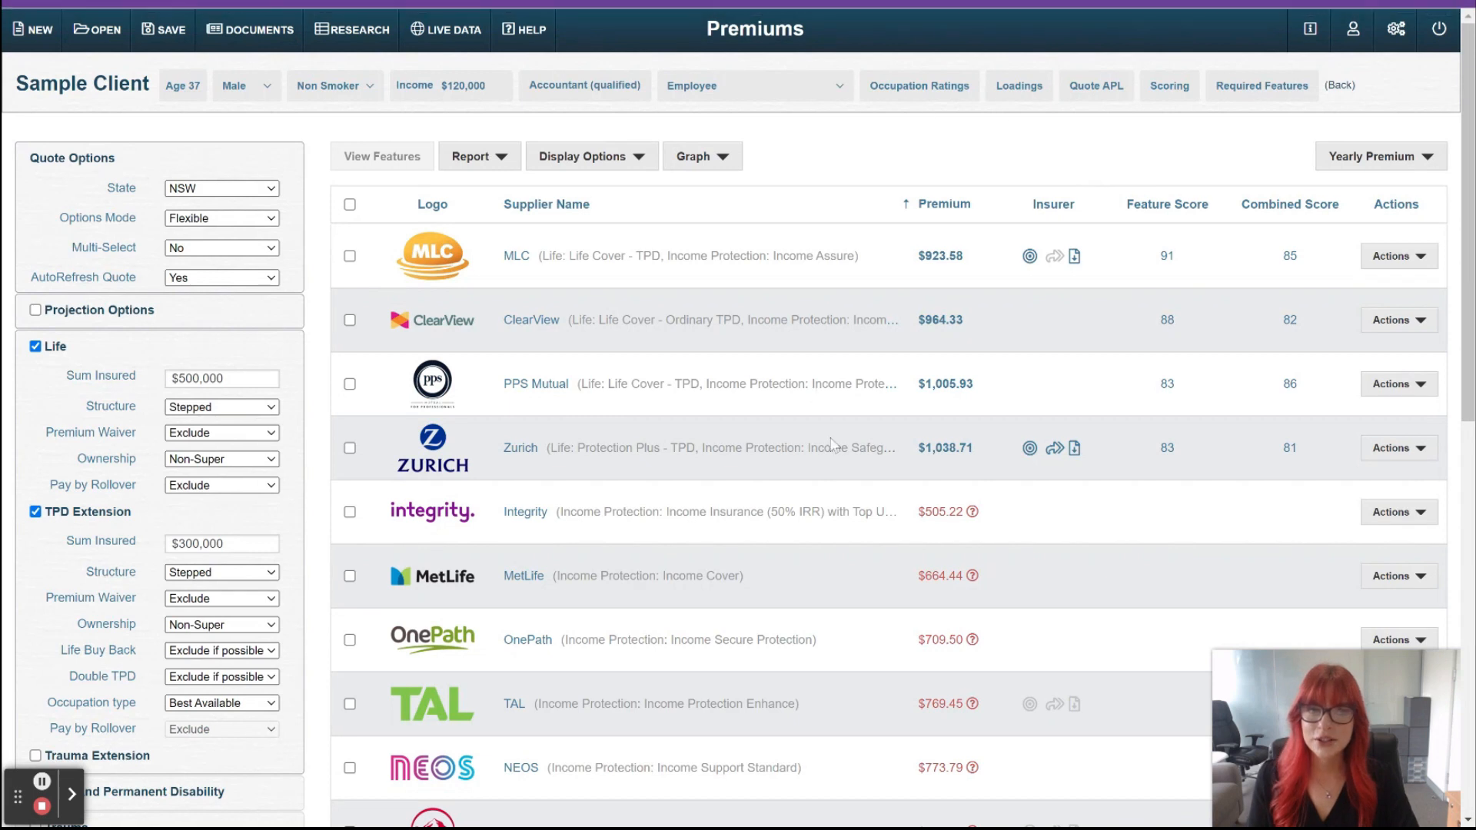
mouse_move(903, 413)
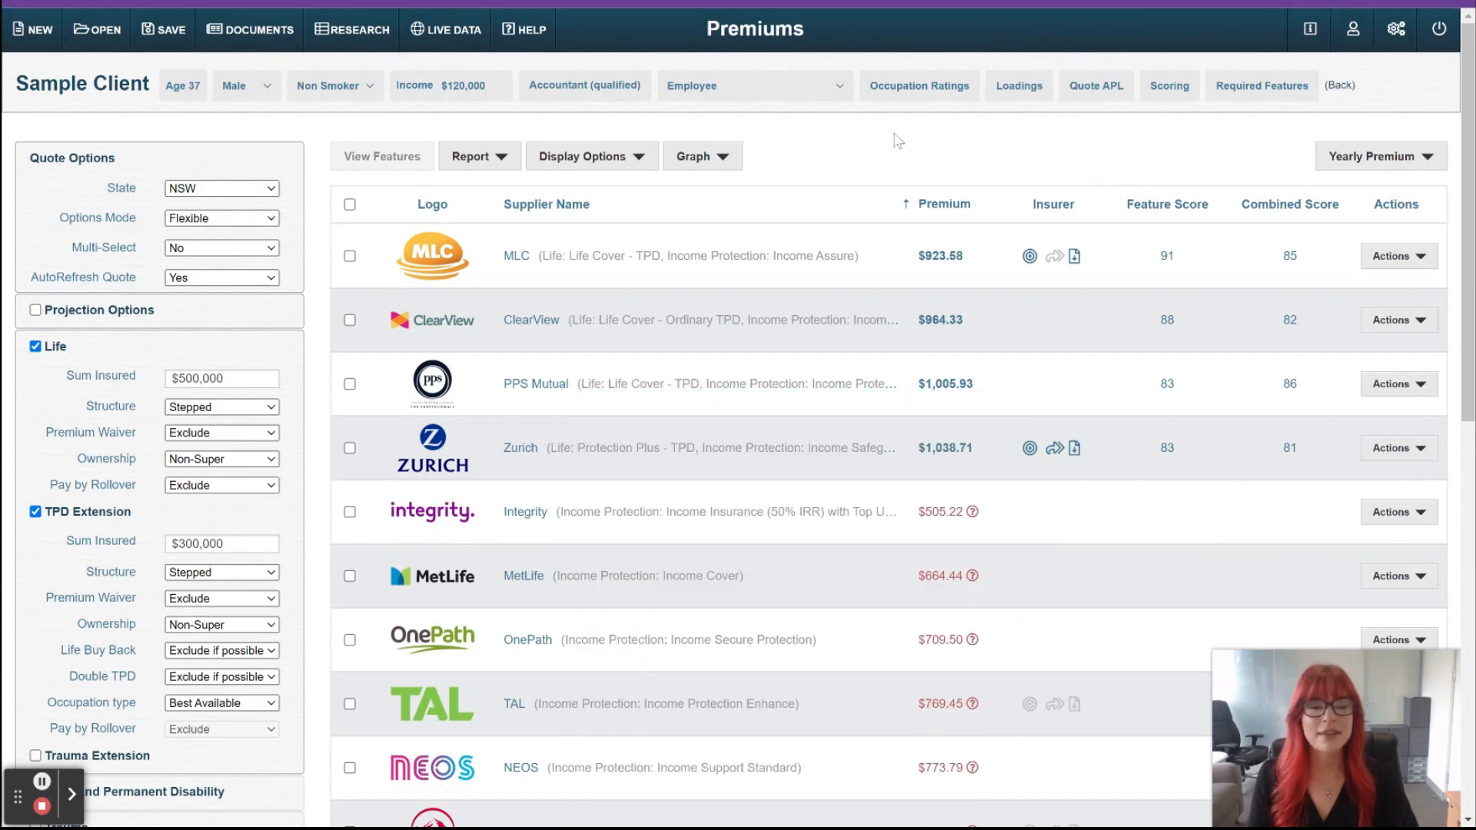
Set MLC's default campaigns to both None and Vivo Incentive, check its default commission discount, and update the settings.
click(1384, 260)
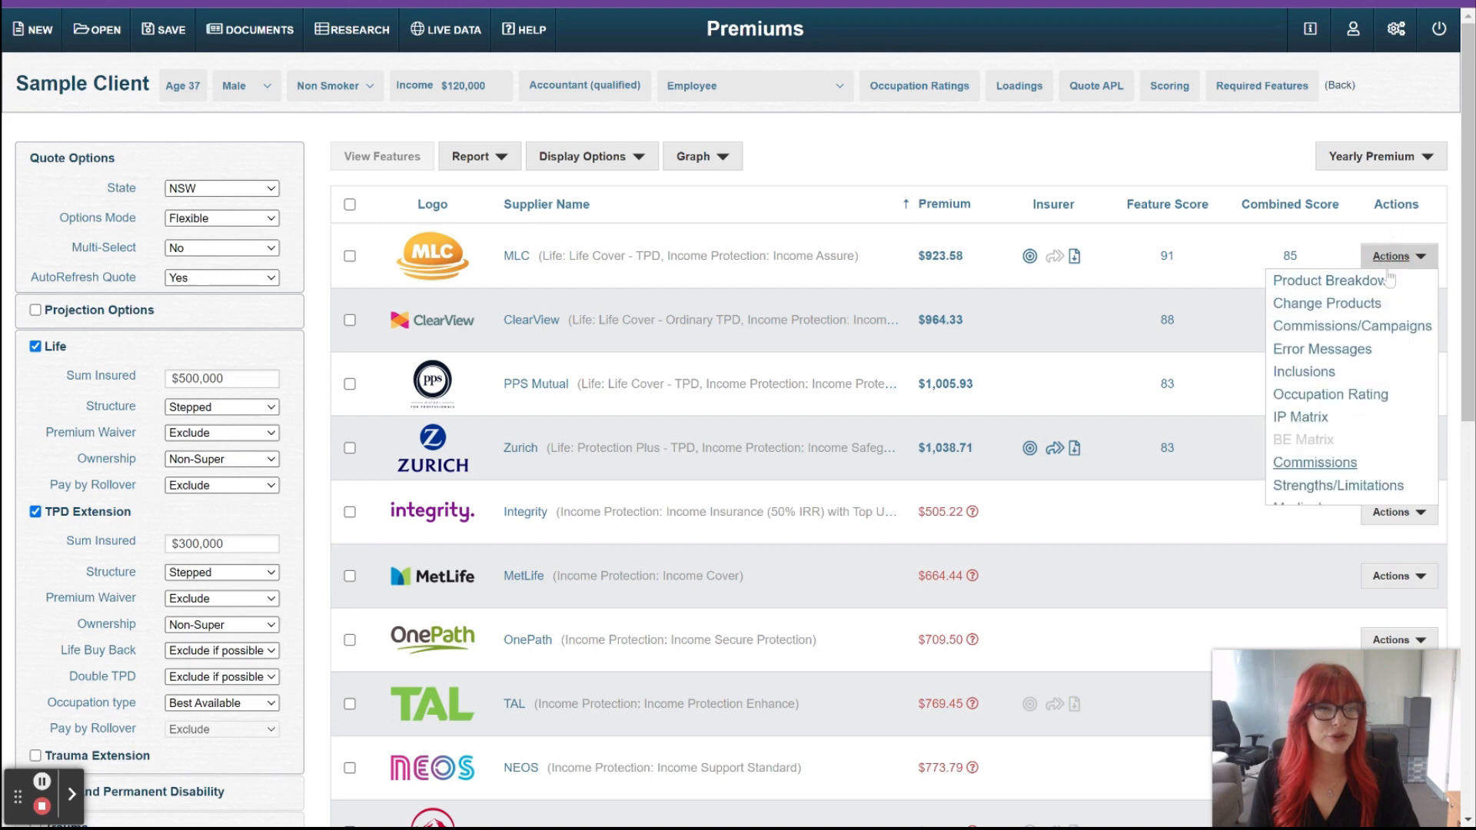
click(1384, 331)
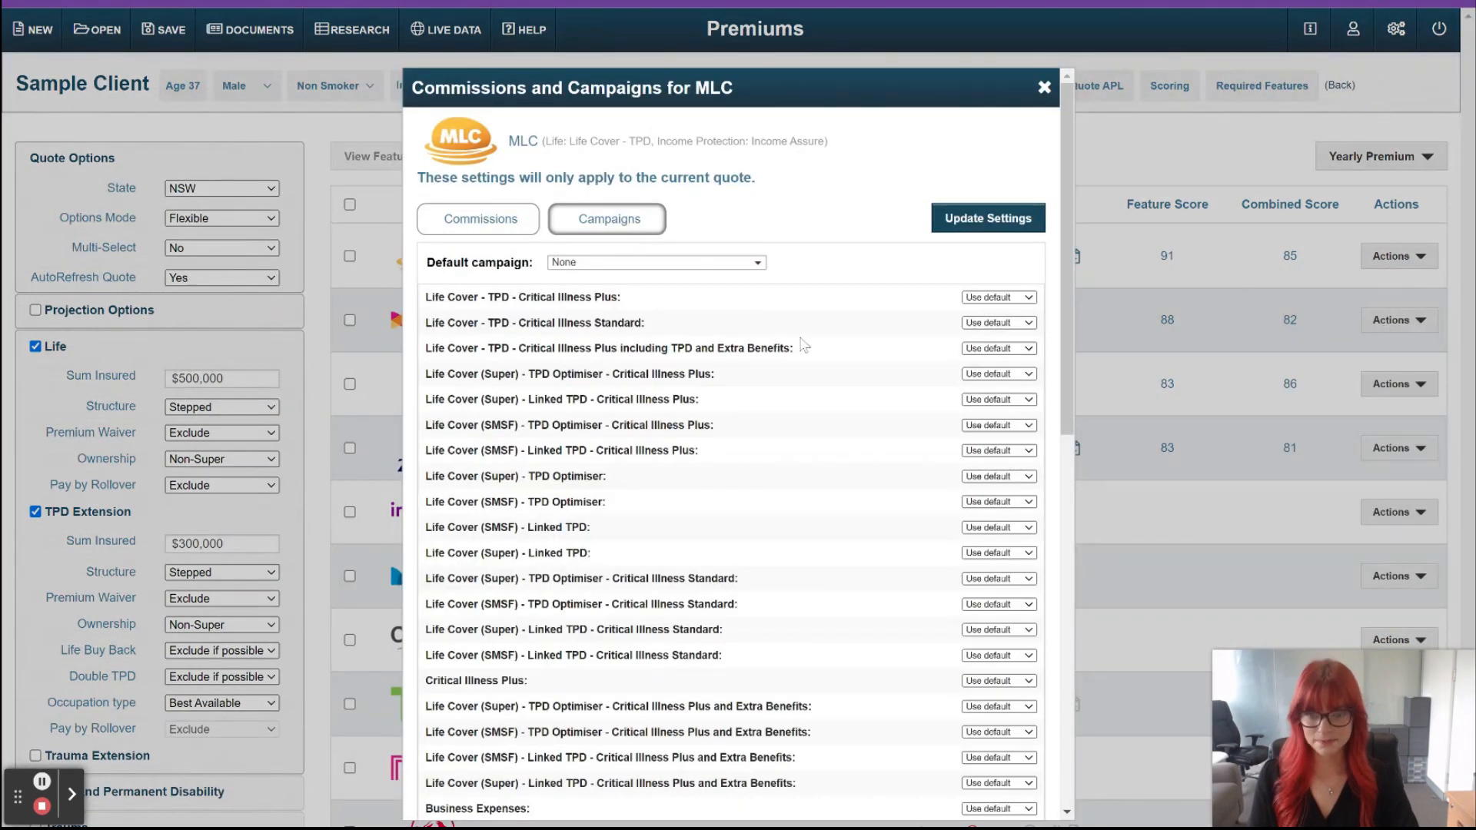
click(629, 263)
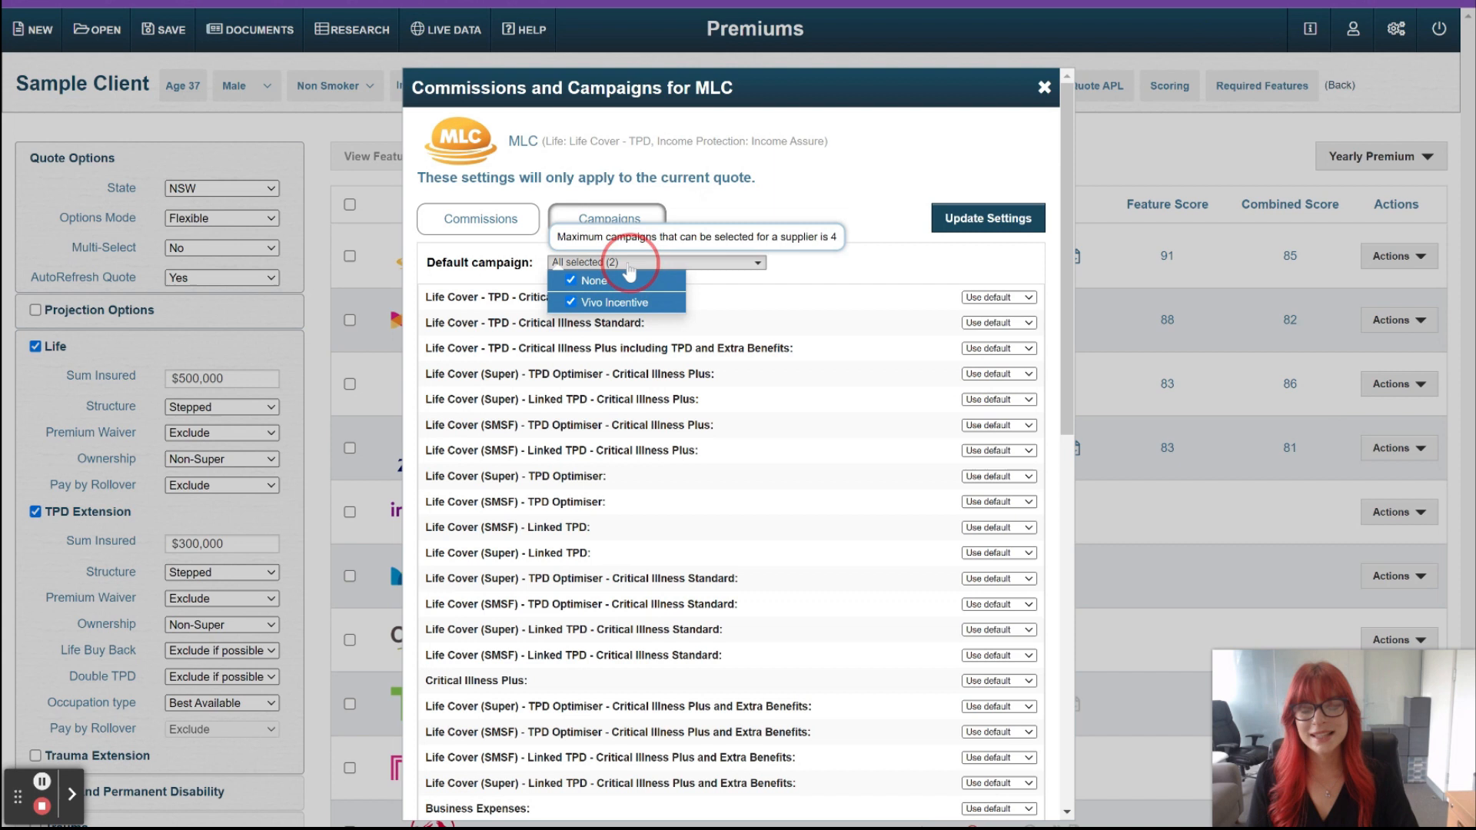
click(580, 302)
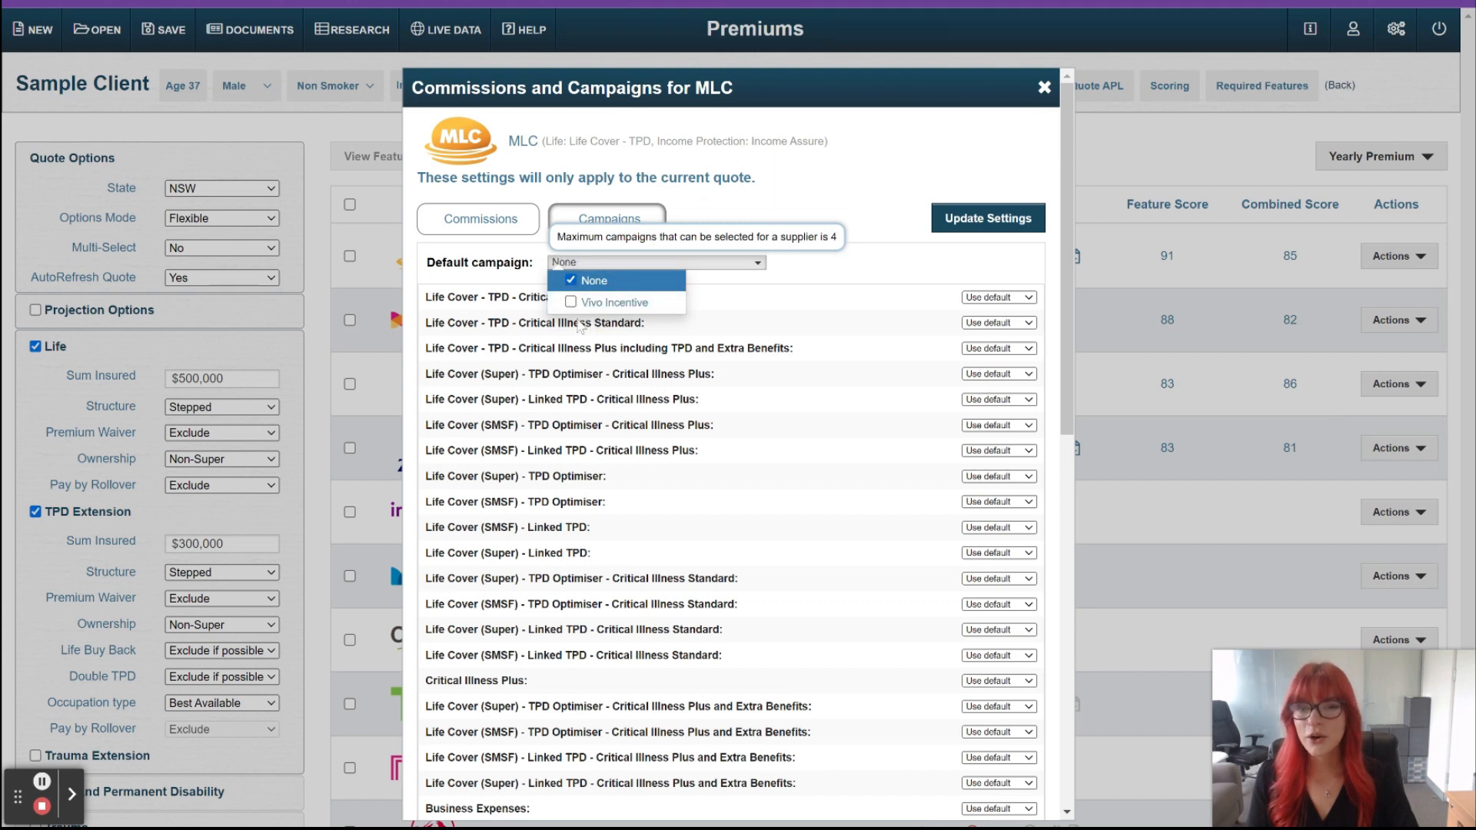
click(580, 302)
click(861, 208)
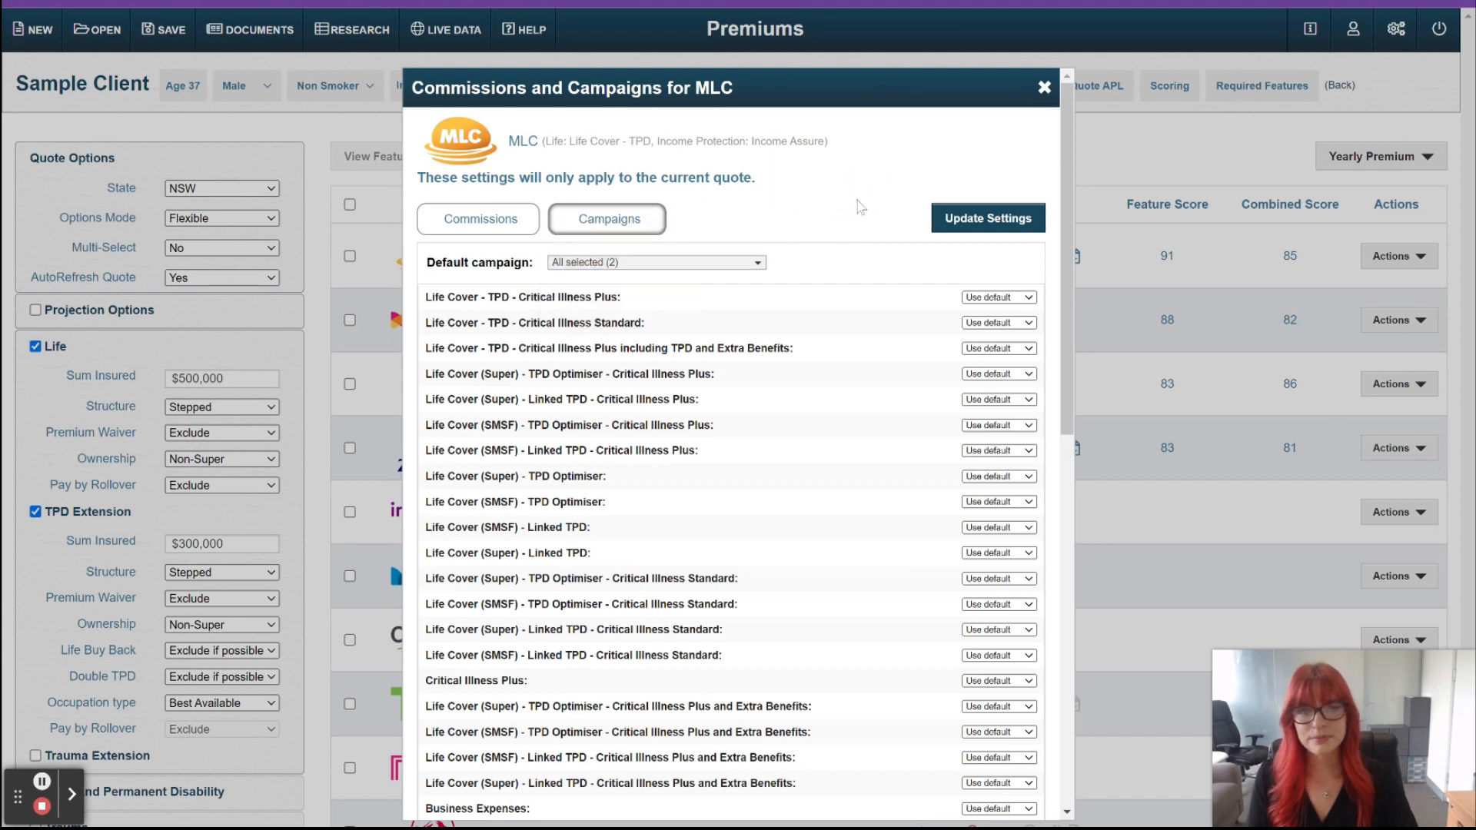
click(478, 225)
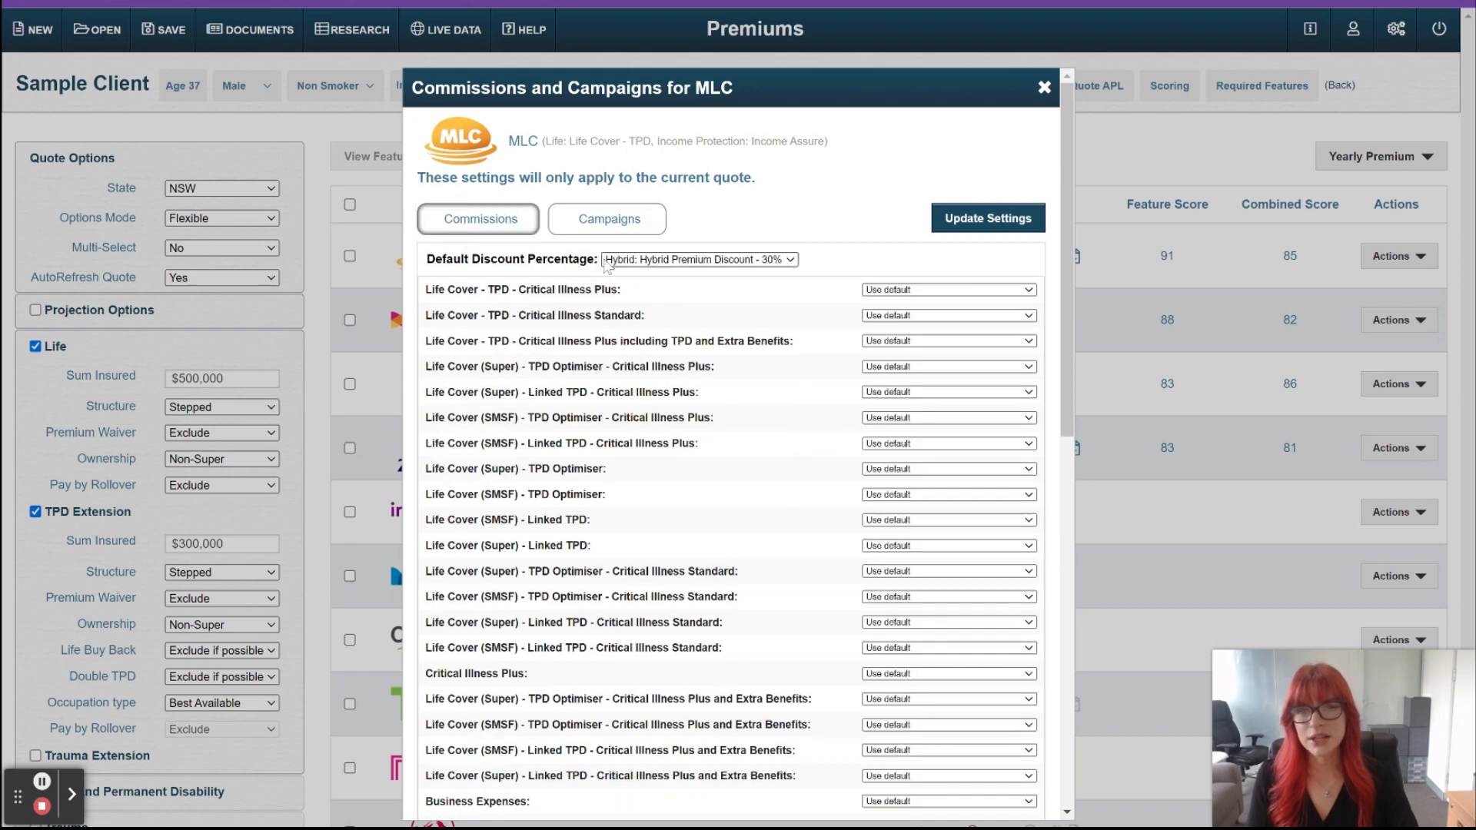
click(970, 221)
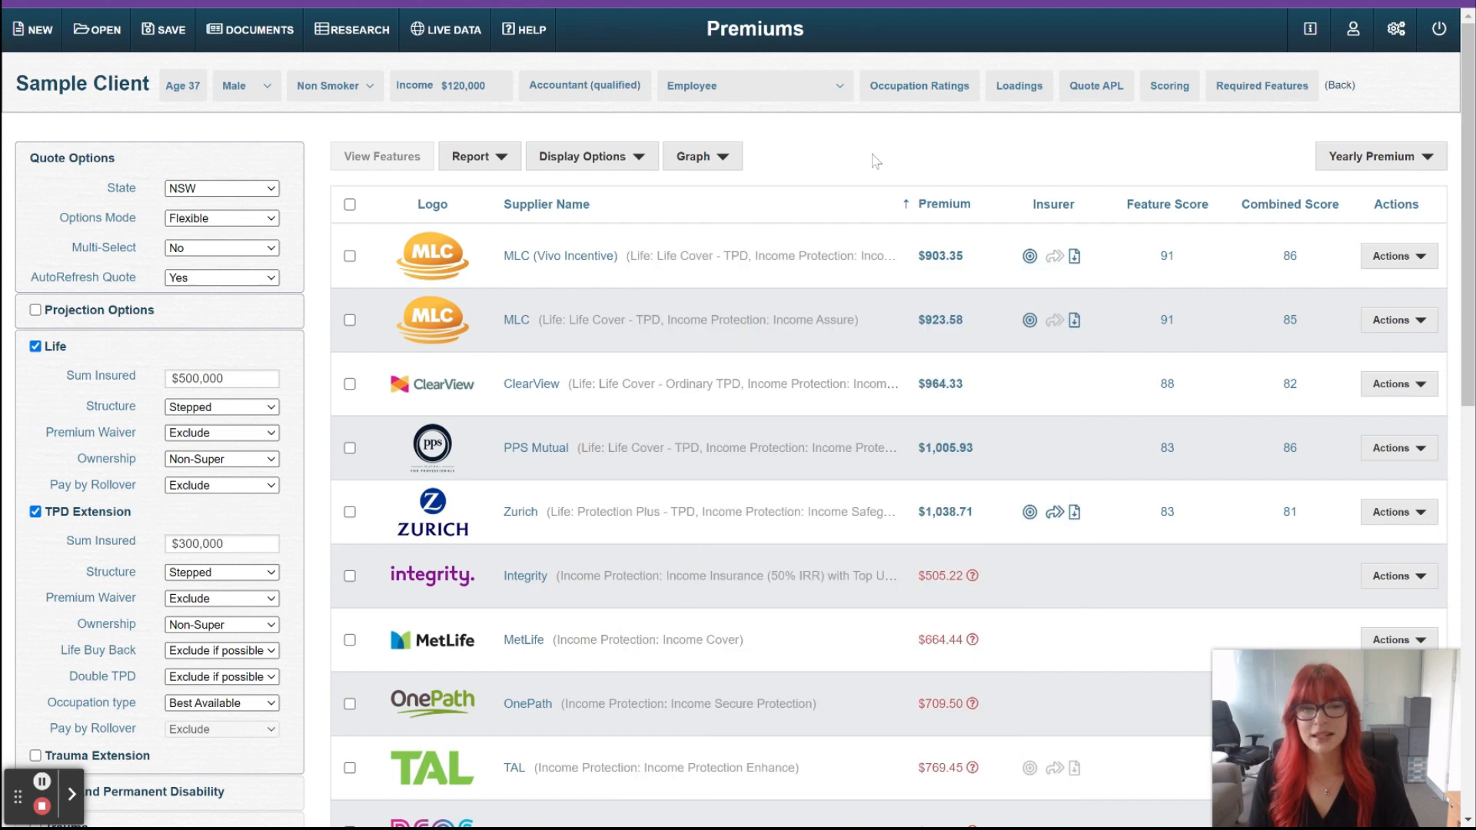
View the 10-year premium projection as yearly premiums, cumulative premiums and a premium table.
click(719, 155)
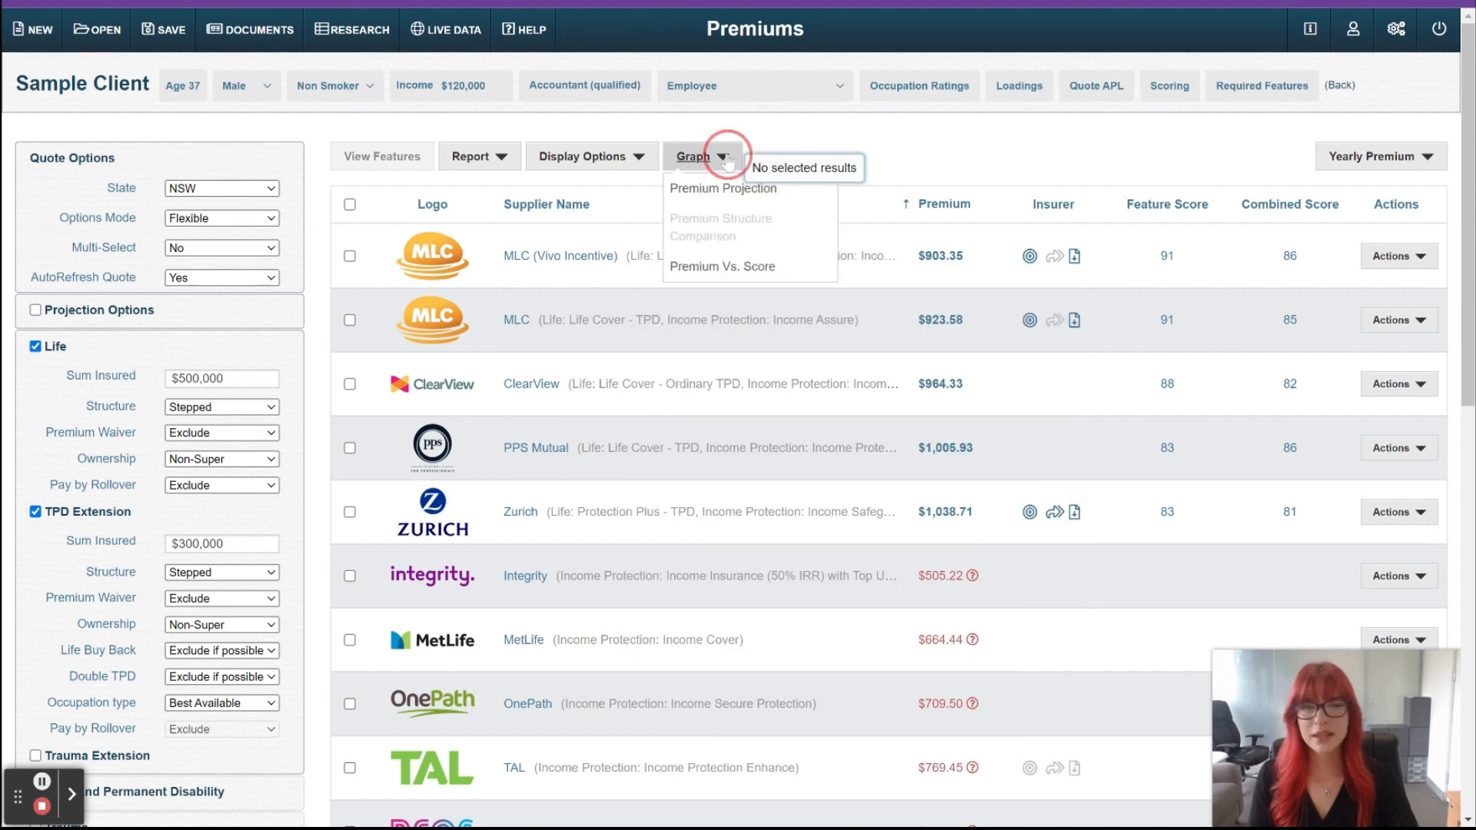
click(709, 193)
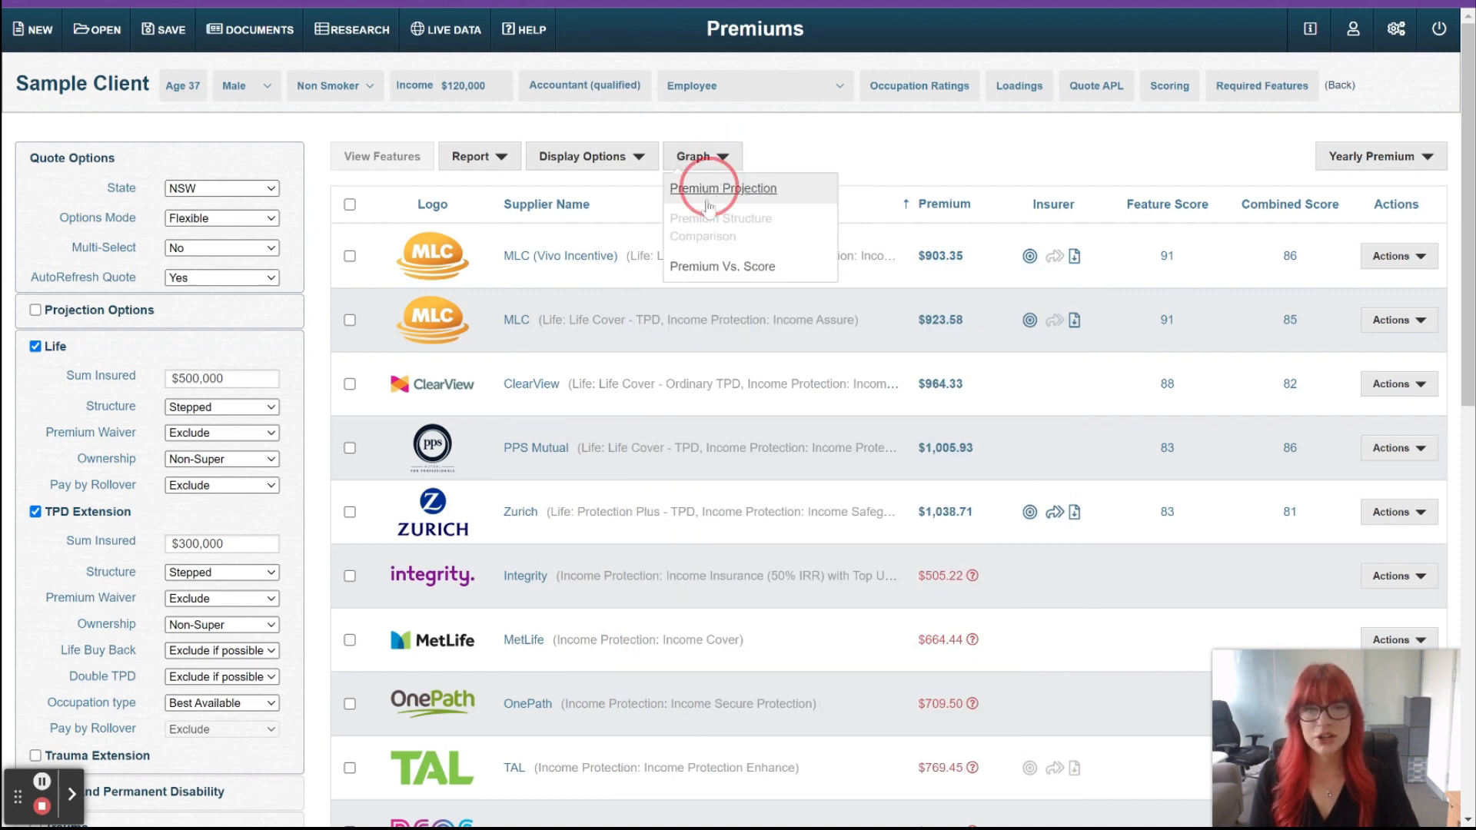
click(502, 270)
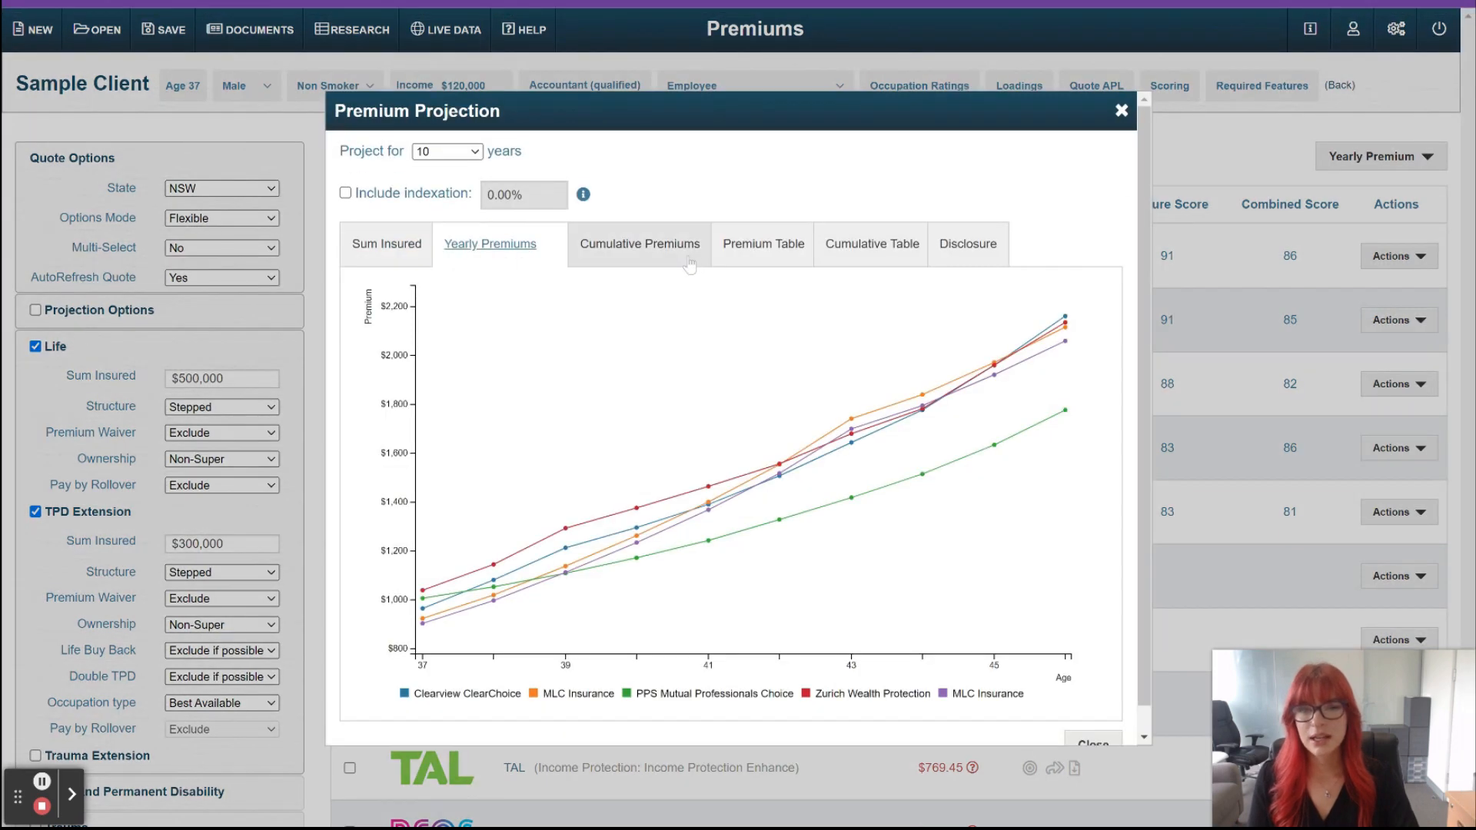
click(666, 256)
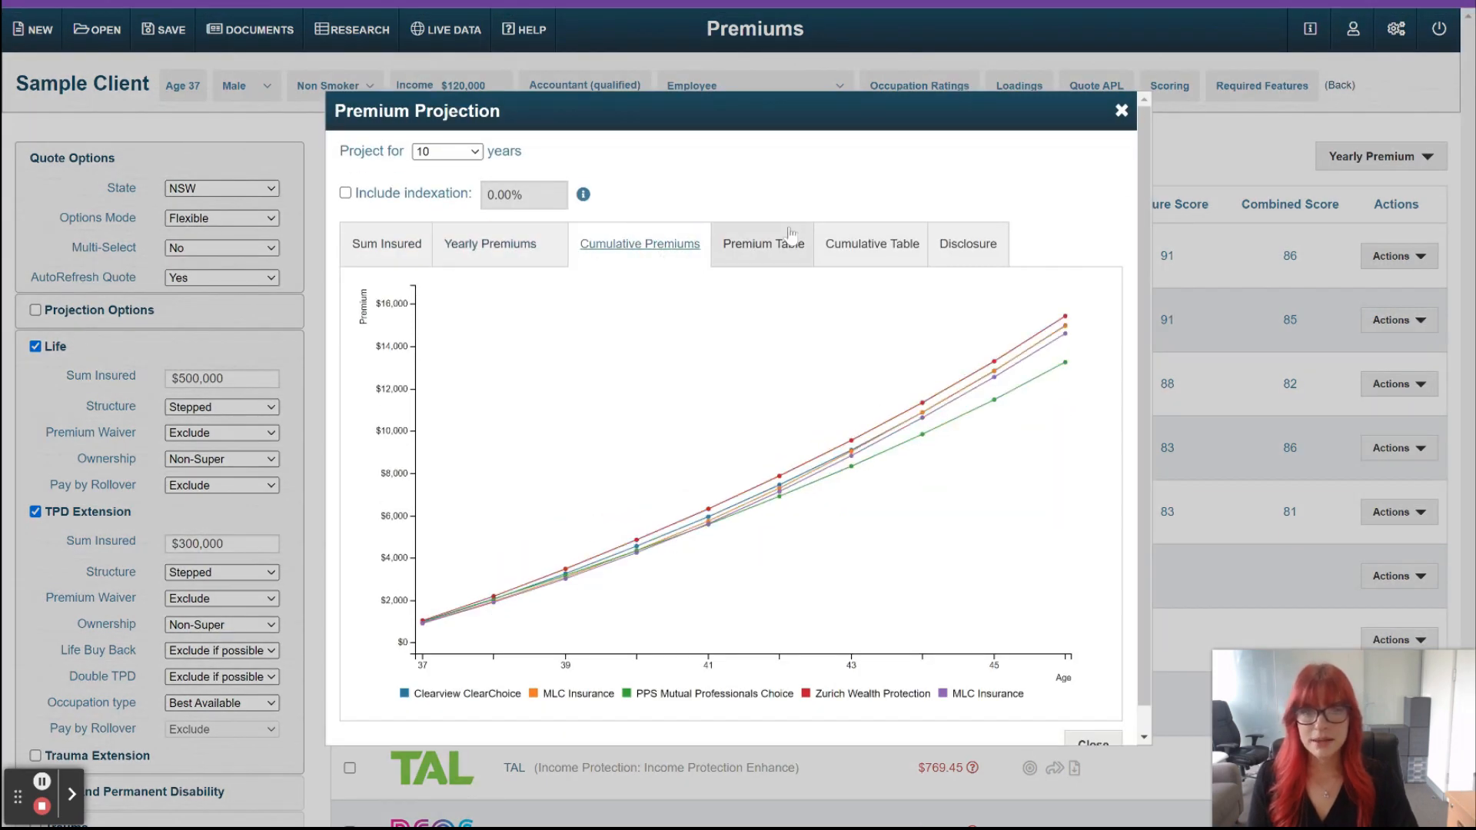
click(787, 255)
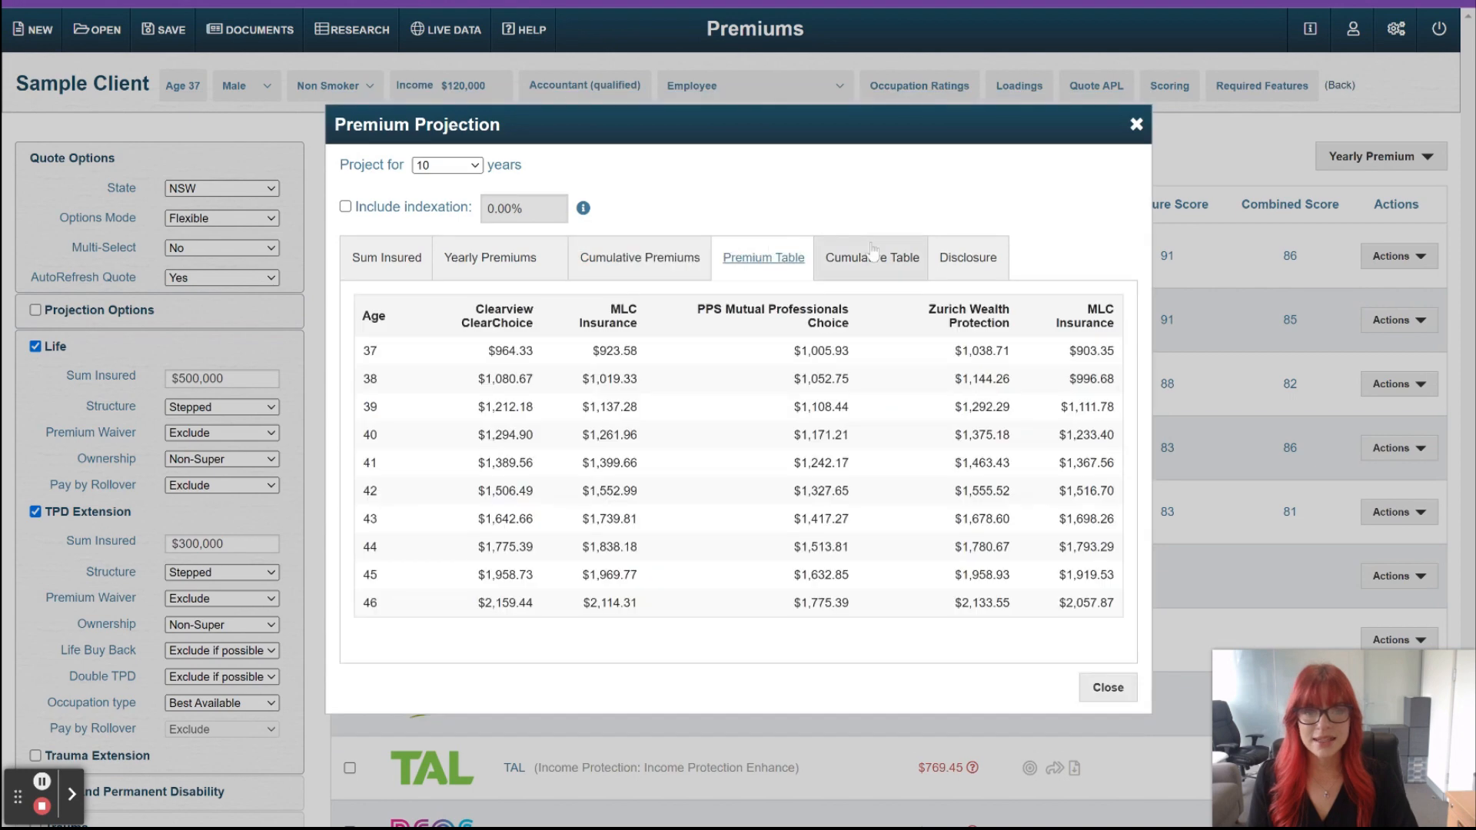
click(1124, 697)
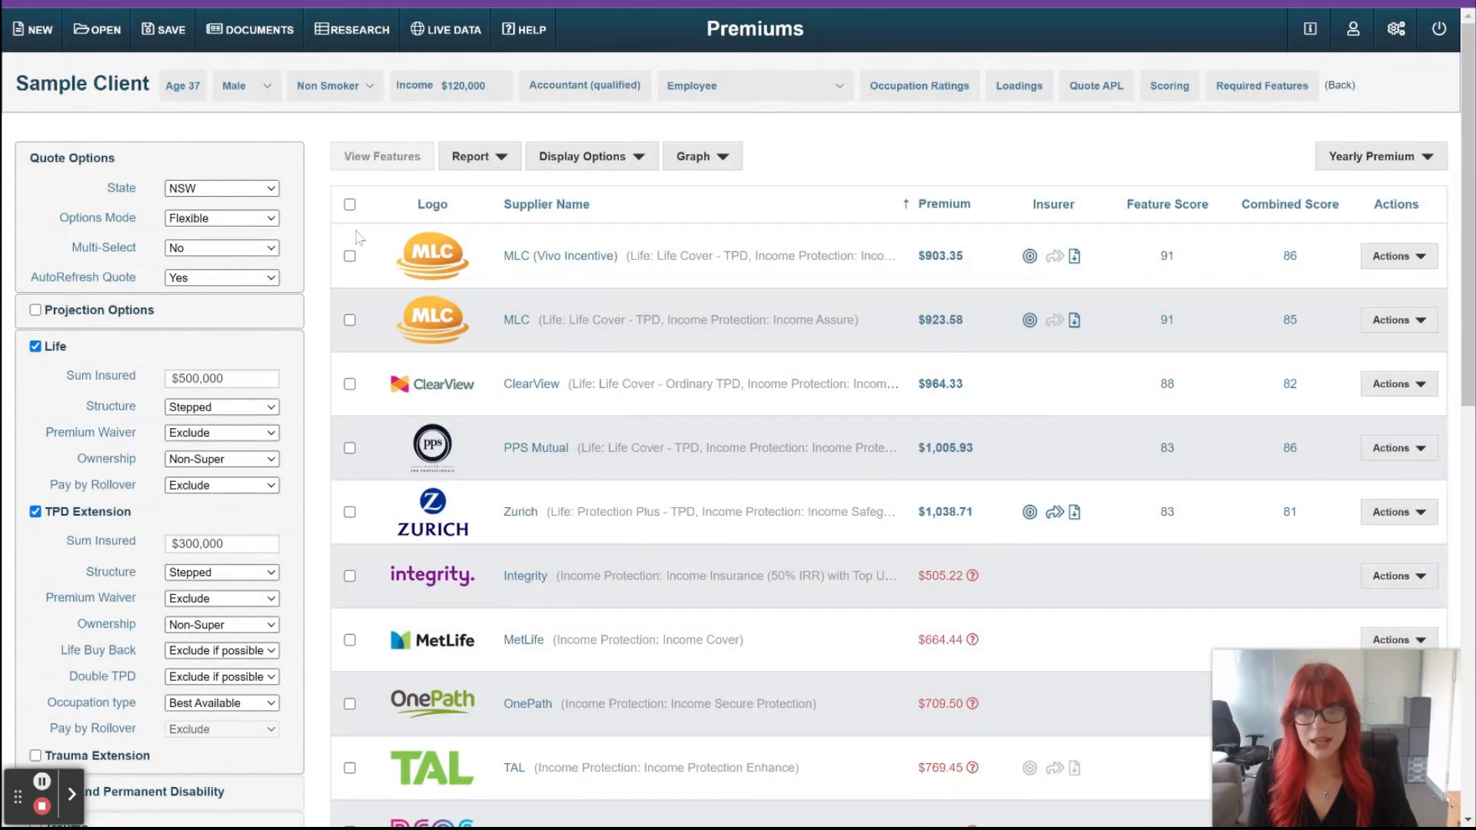
Select the MLC (Vivo Incentive), ClearView, PPS Mutual and Zurich results for the report.
click(350, 257)
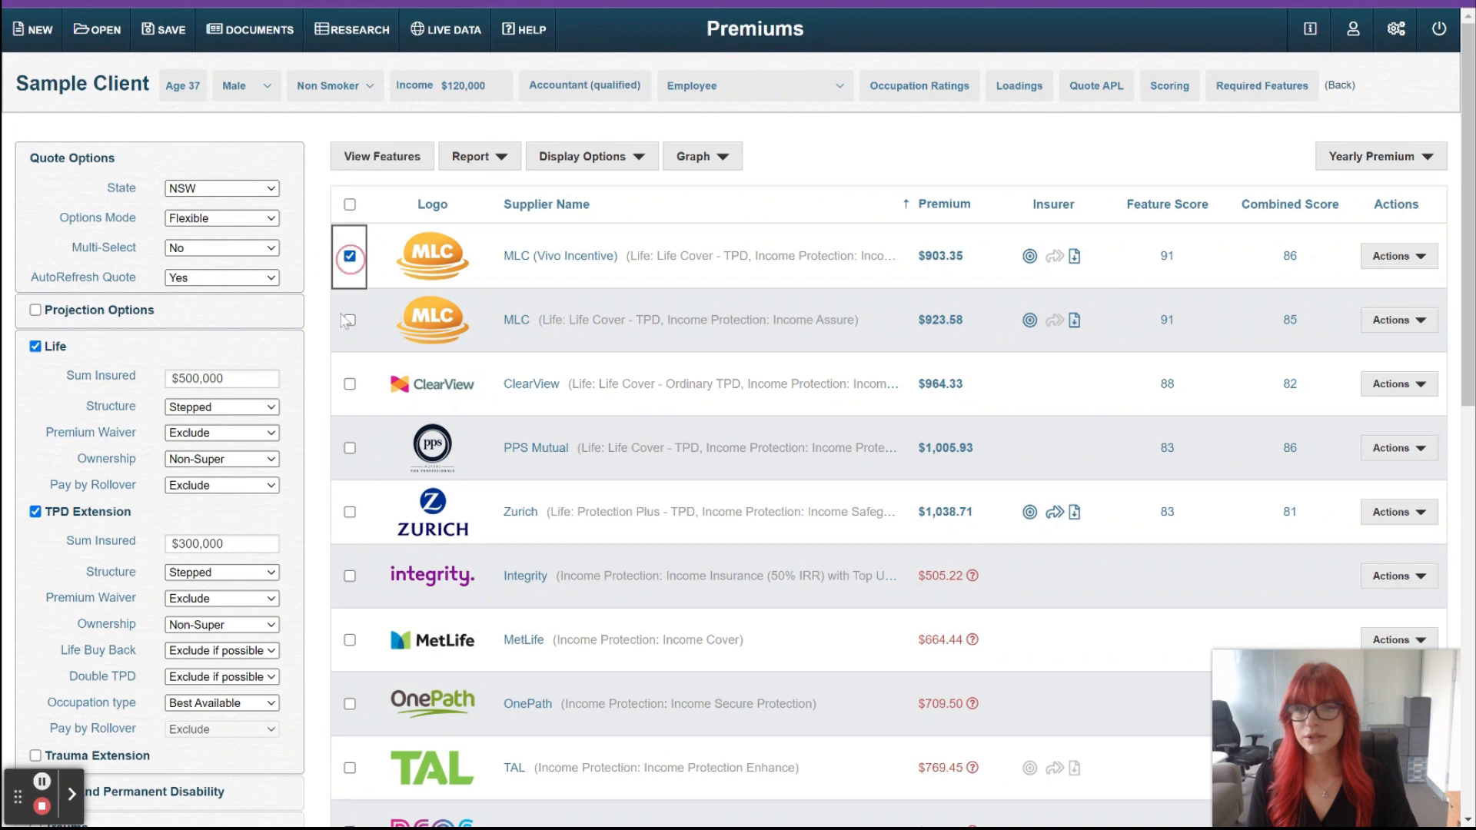
click(350, 385)
click(349, 448)
click(350, 512)
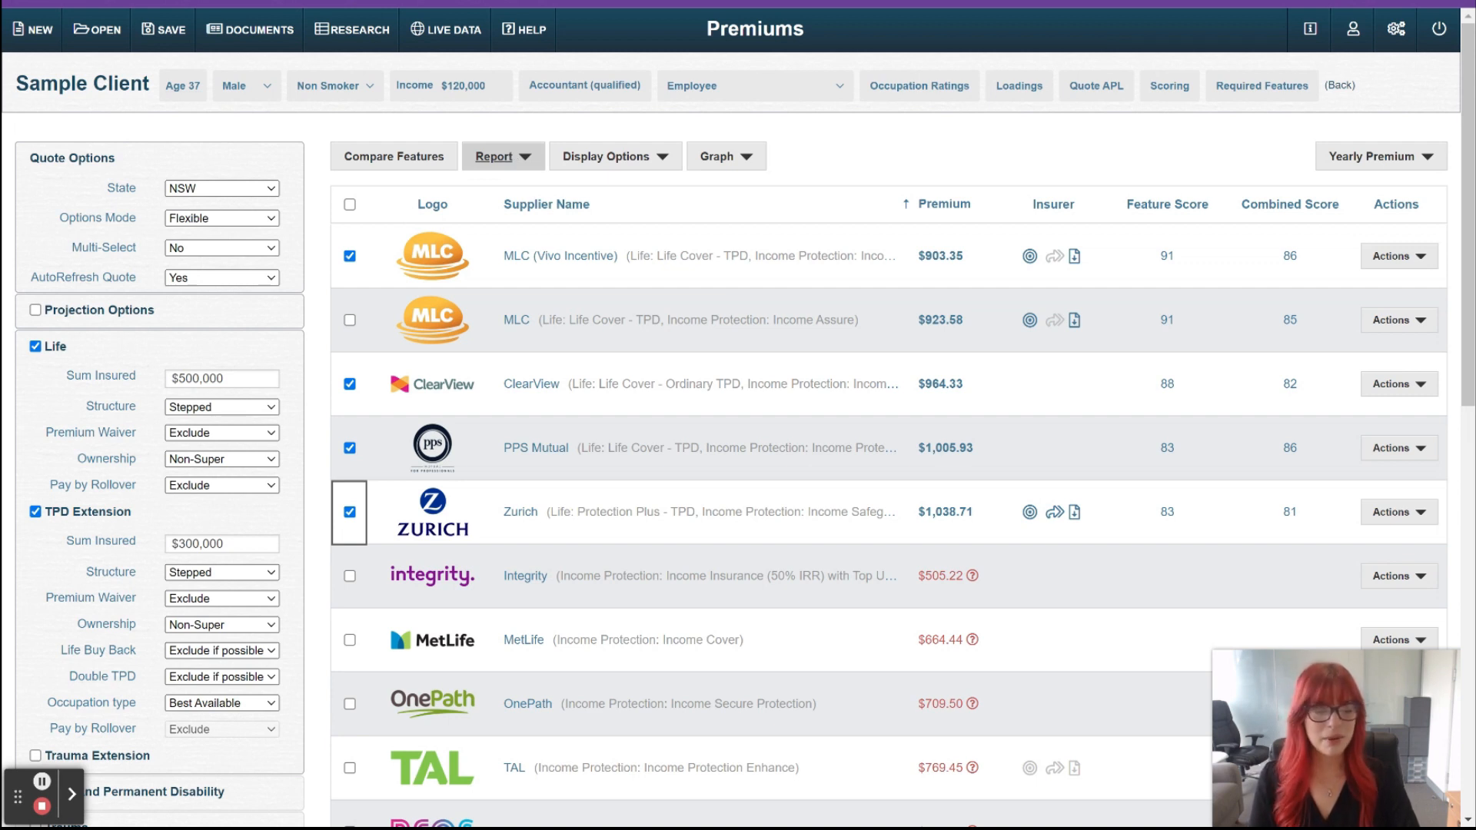
Create a Summary Report that includes the client's current policy details, entered as "policy with AIA 1 million".
click(510, 156)
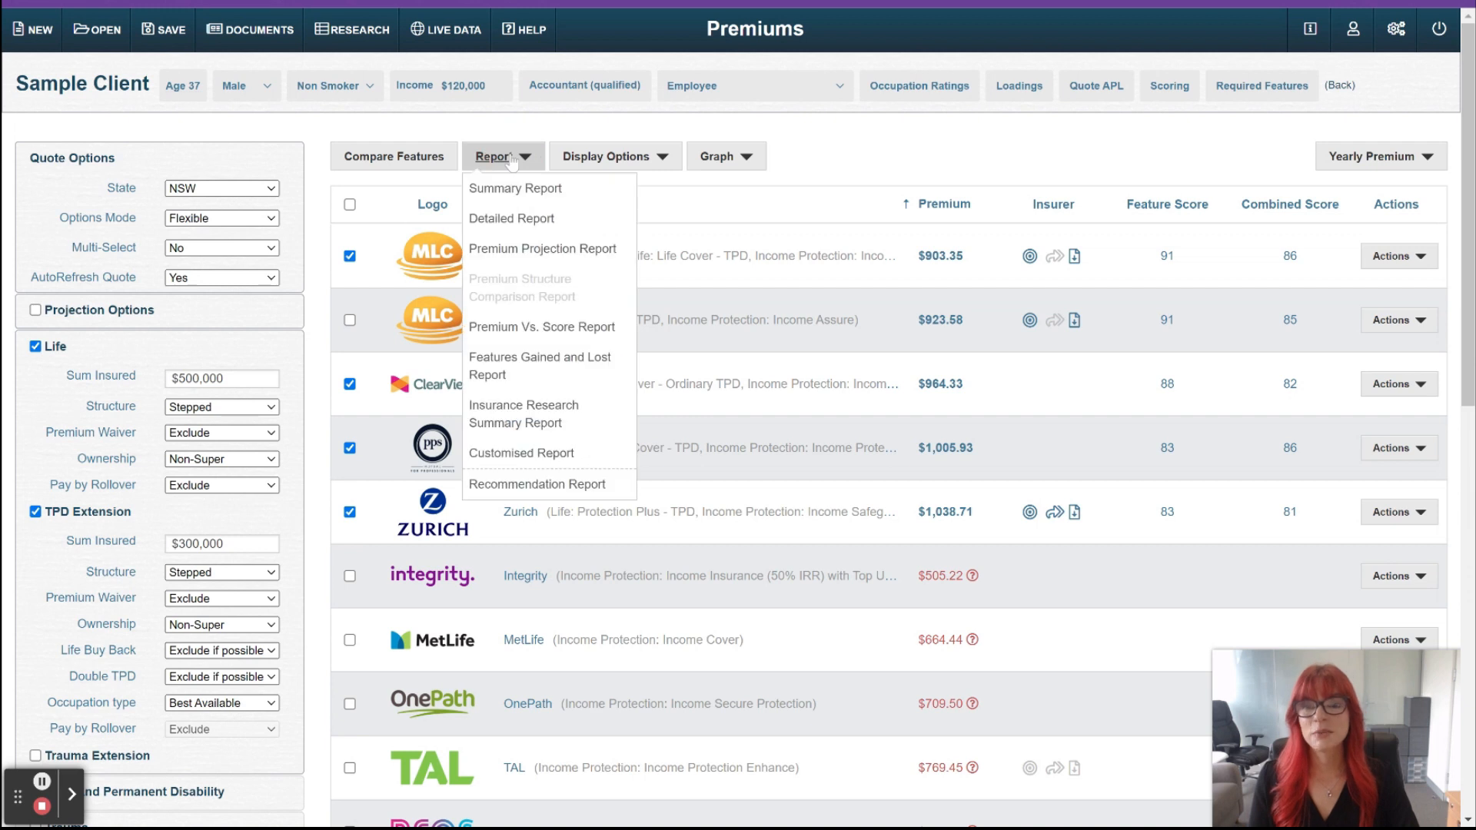
click(543, 192)
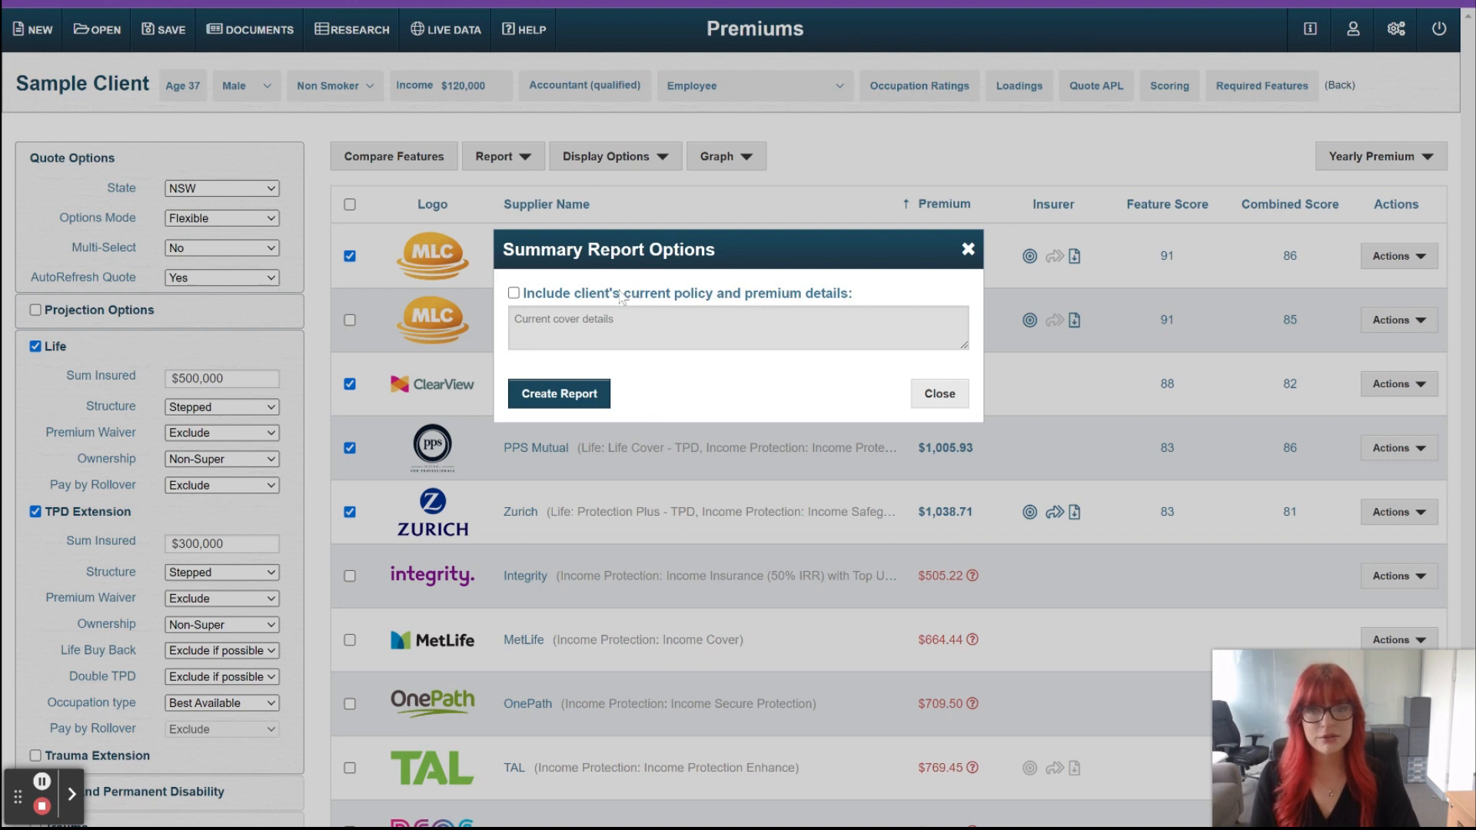
click(514, 294)
click(538, 323)
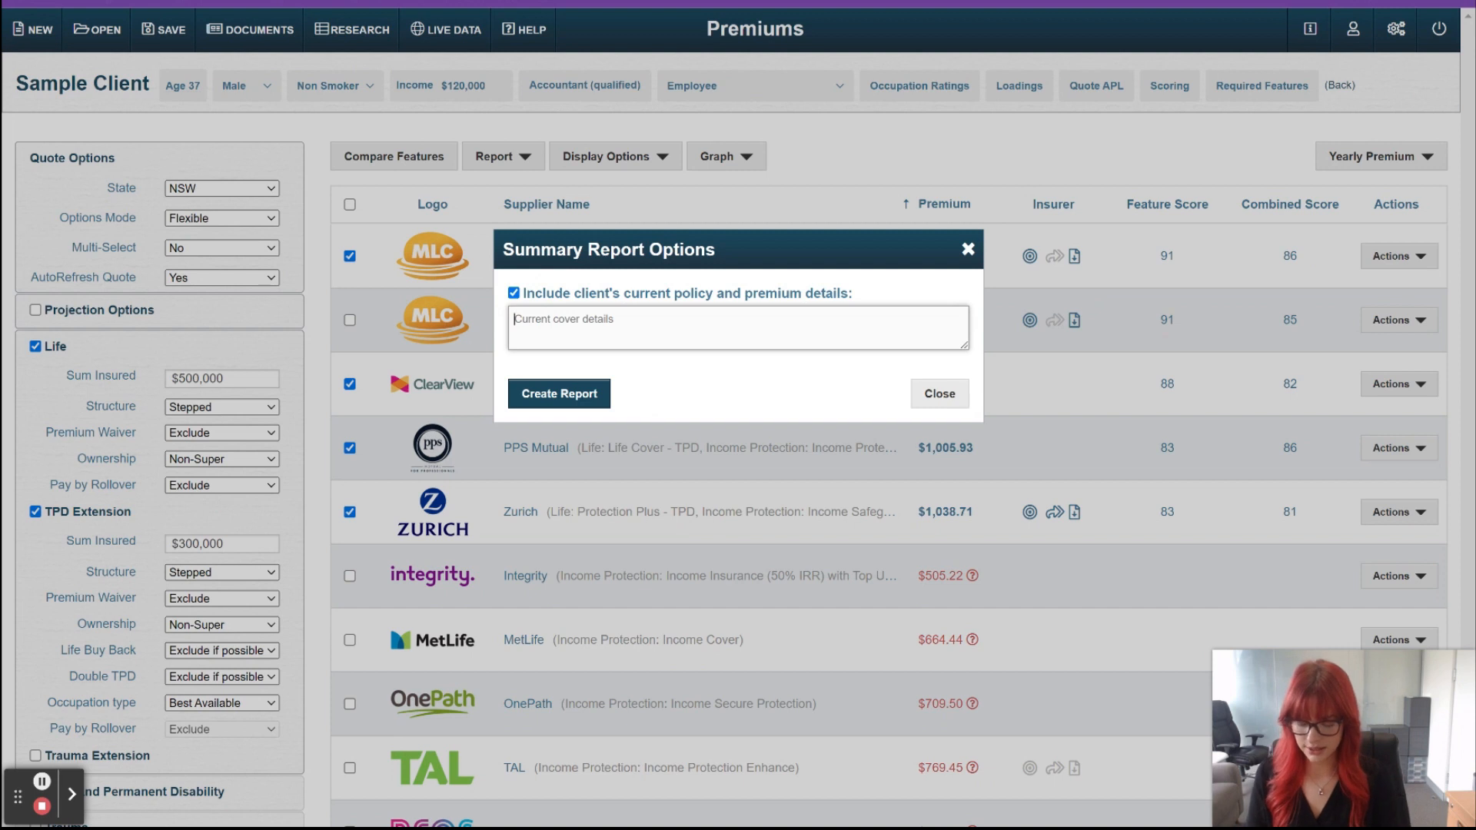
text(policy with AIA 1 million)
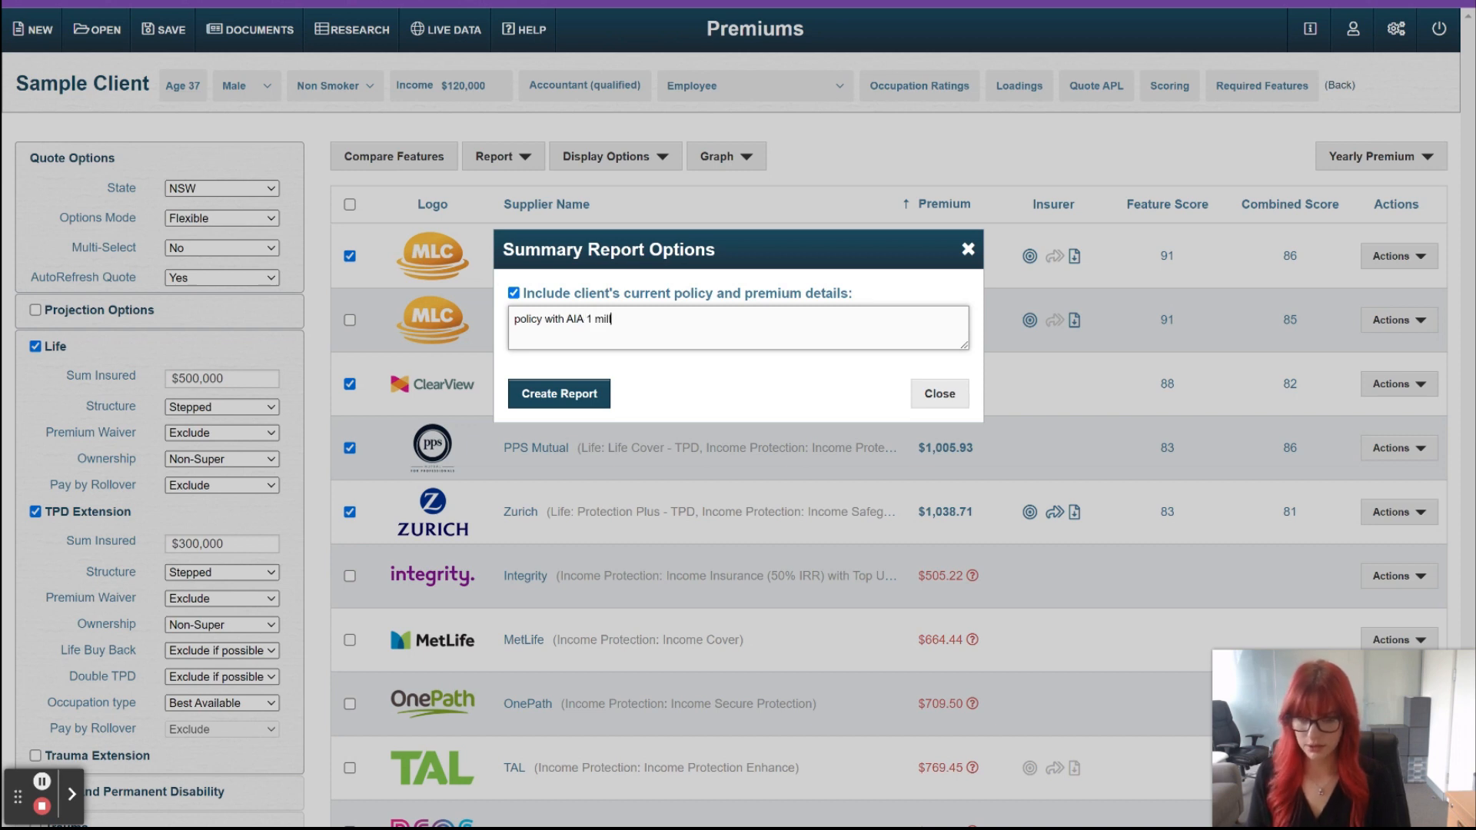
click(565, 392)
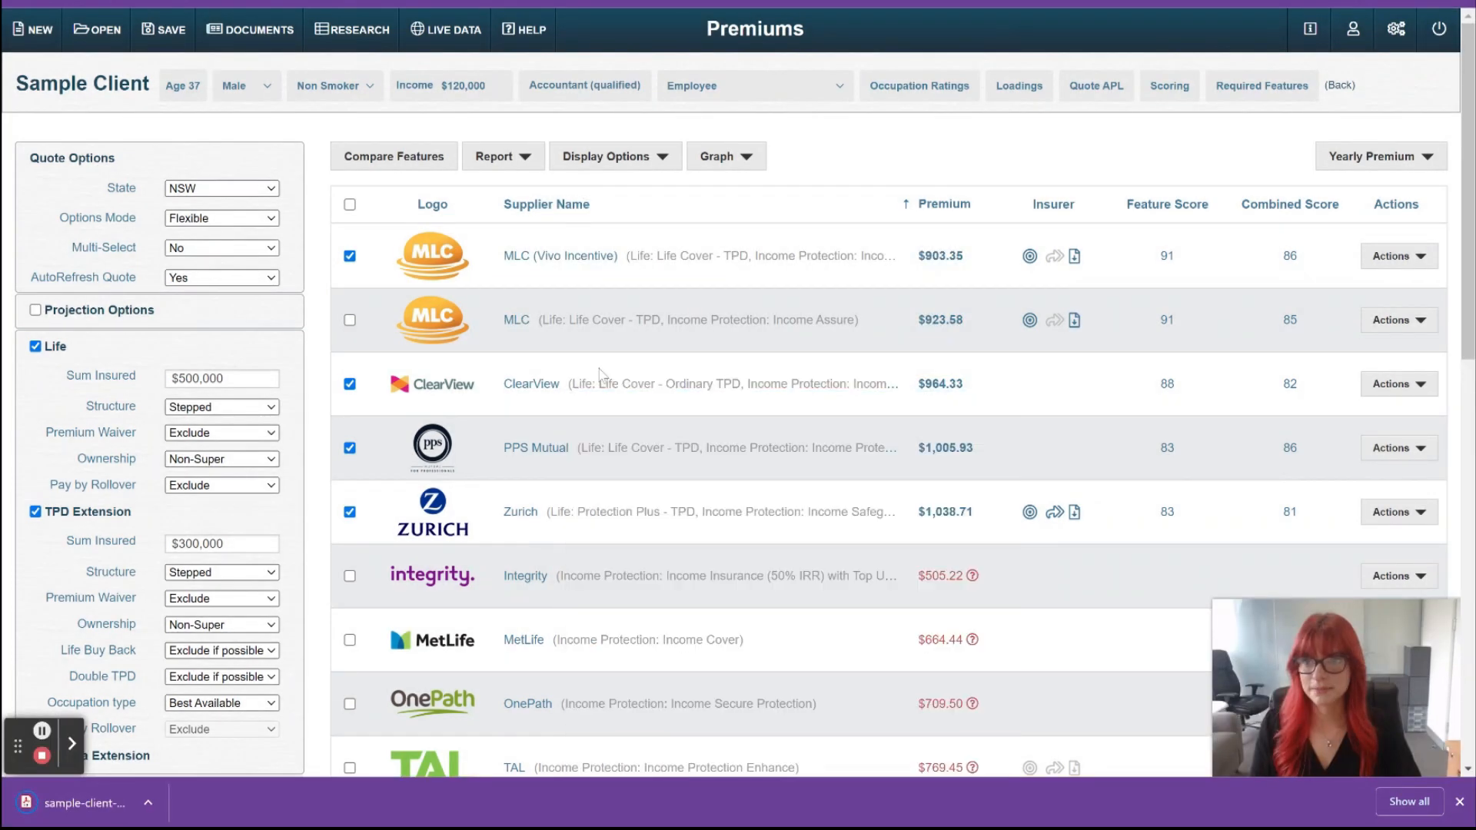
Open the downloaded Summary Report and review its client details, current cover, required features and quote details.
click(59, 813)
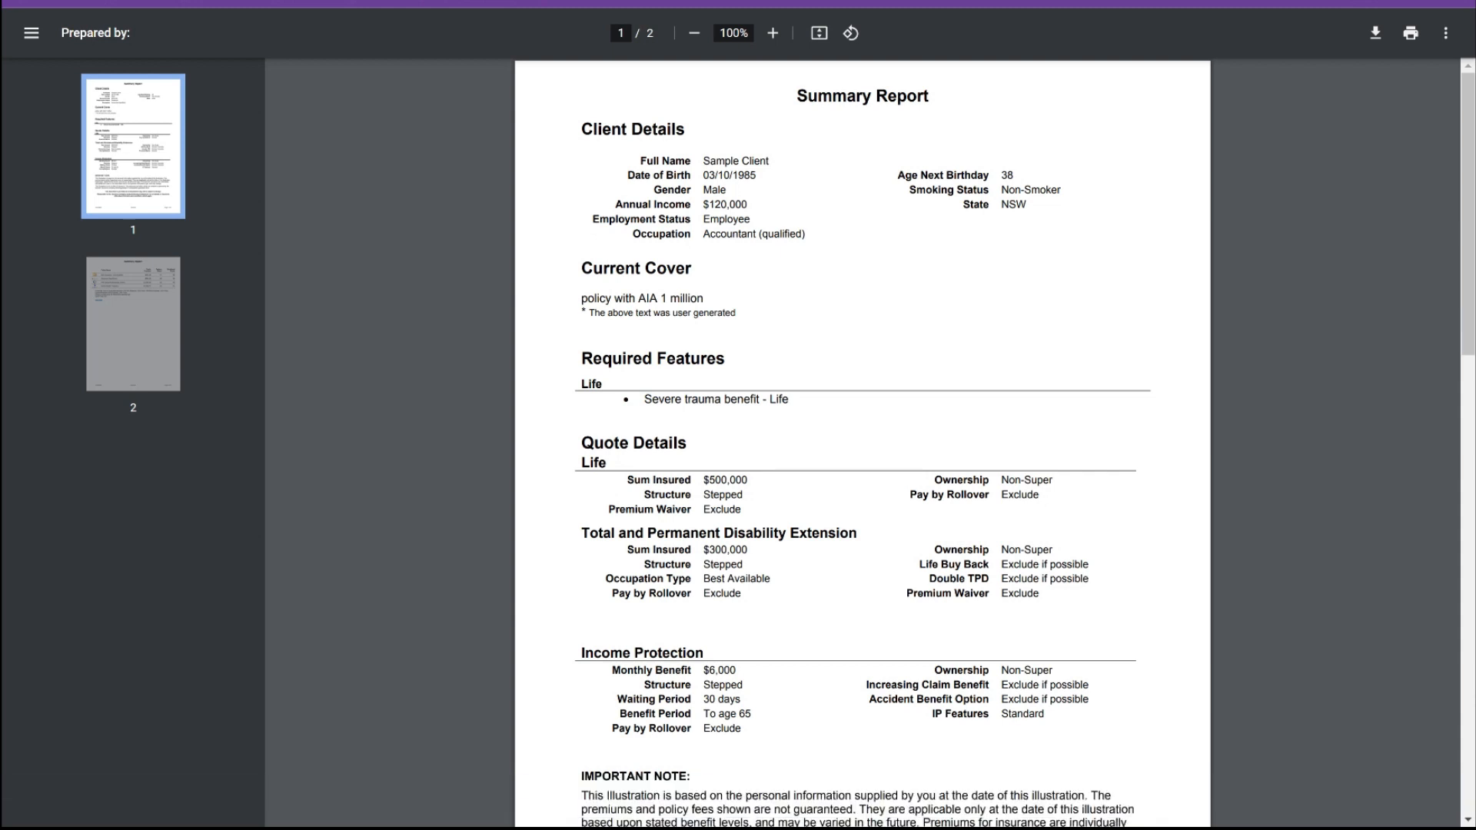
scroll(862, 443, down, 1)
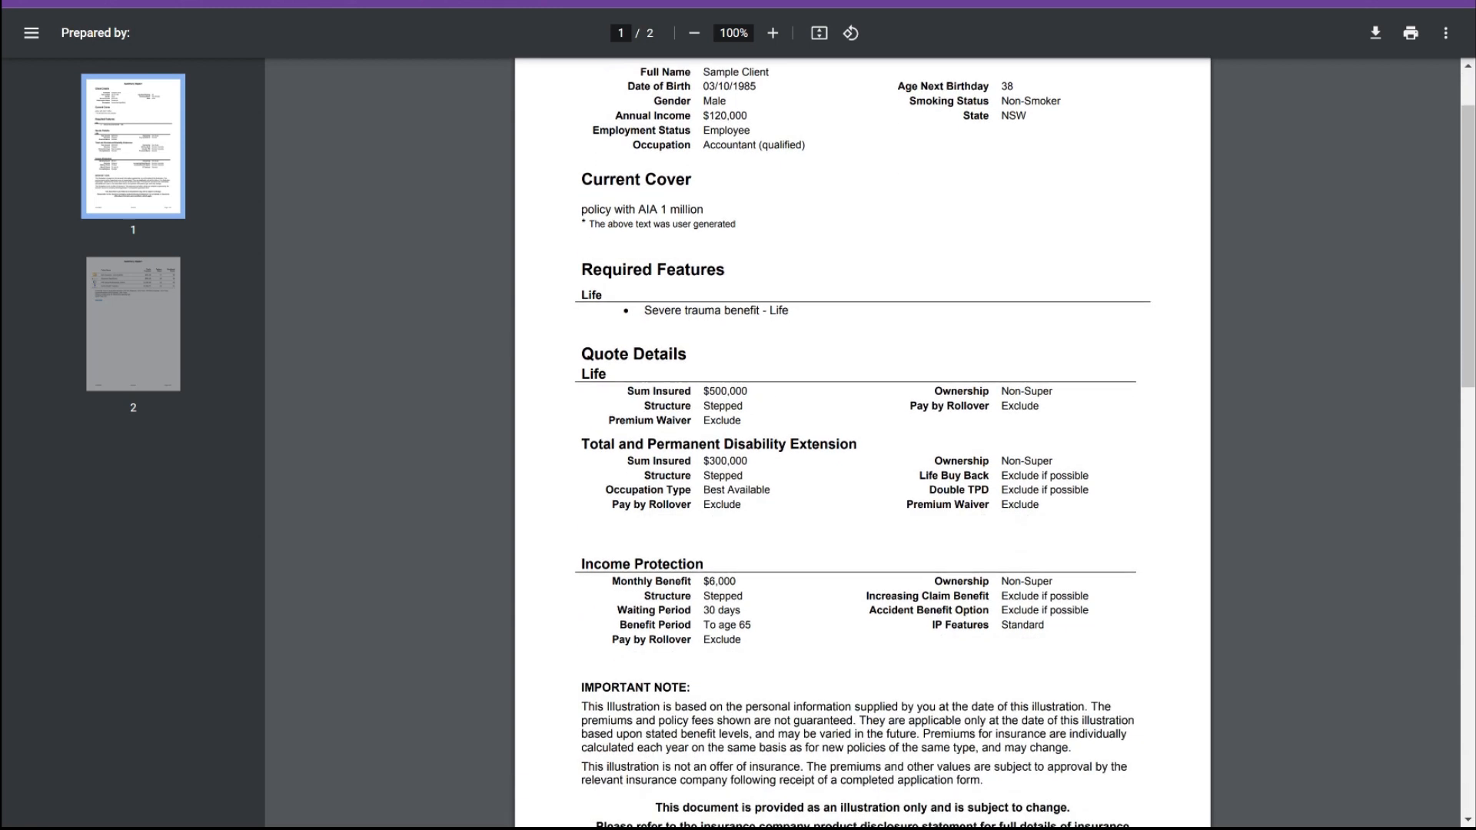
scroll(863, 443, down, 2)
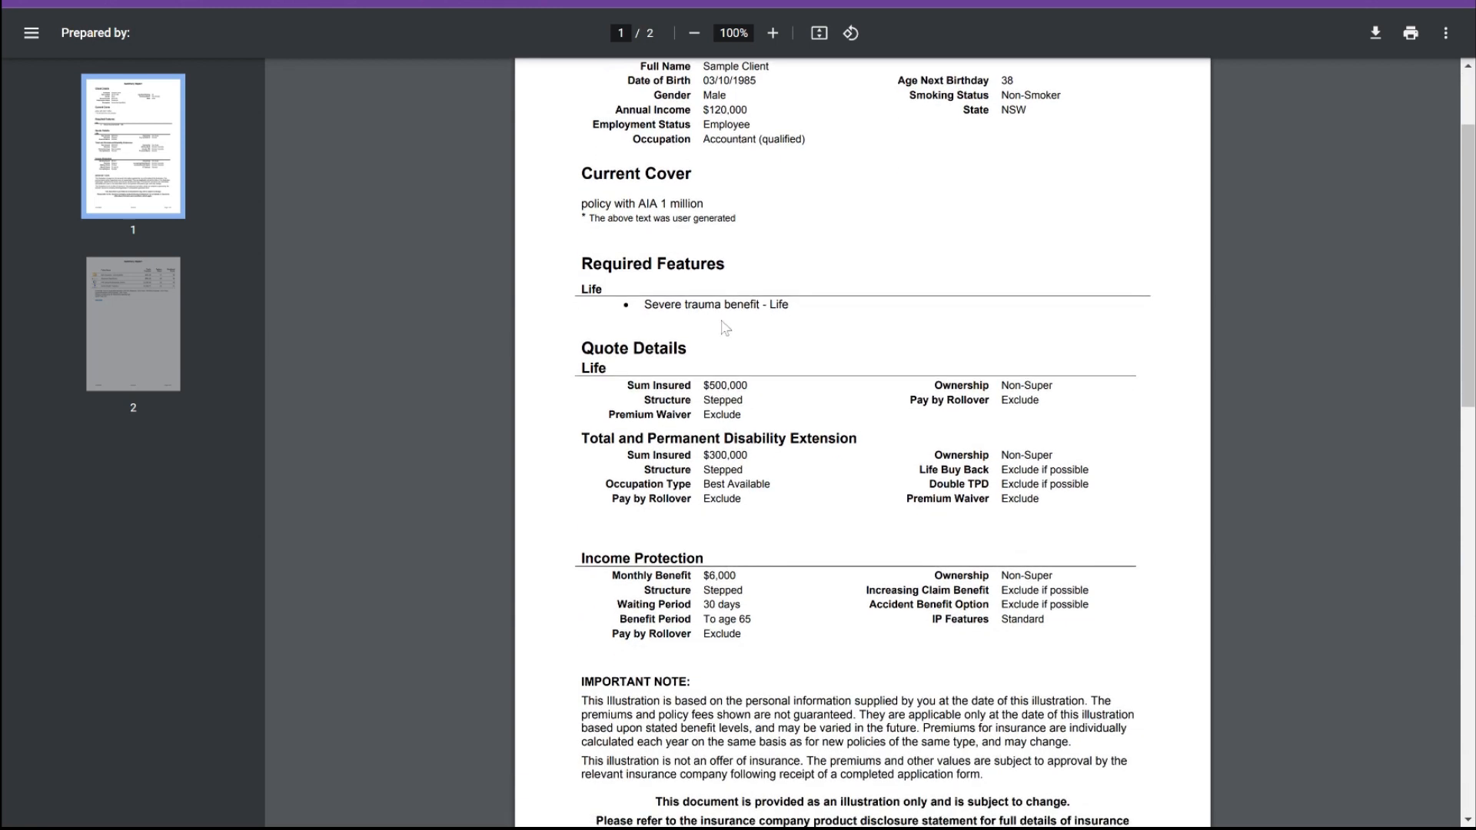
scroll(759, 333, down, 7)
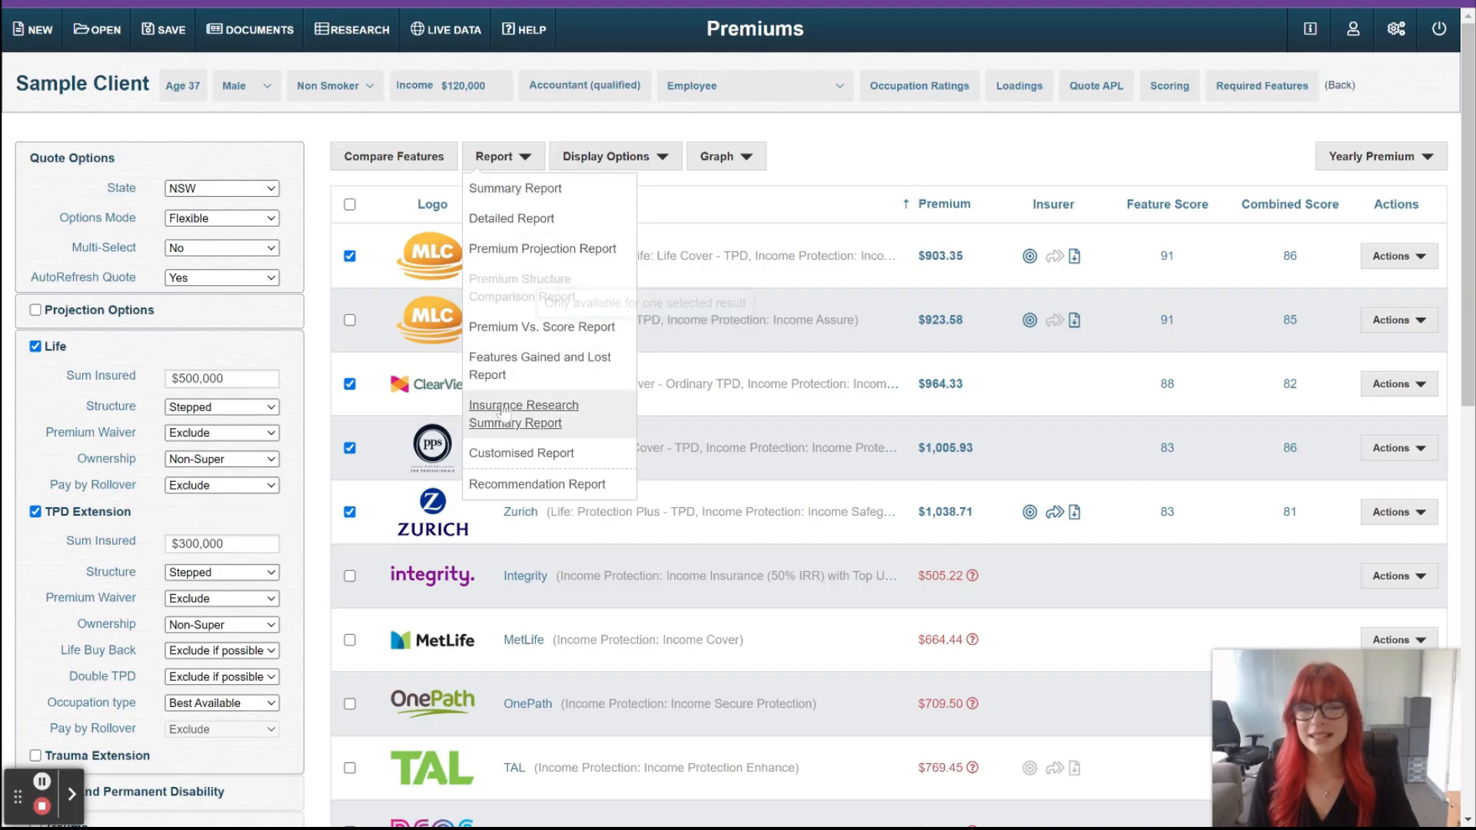
Create an Insurance Research Summary Report for the selected insurers with Error Messages excluded.
click(526, 413)
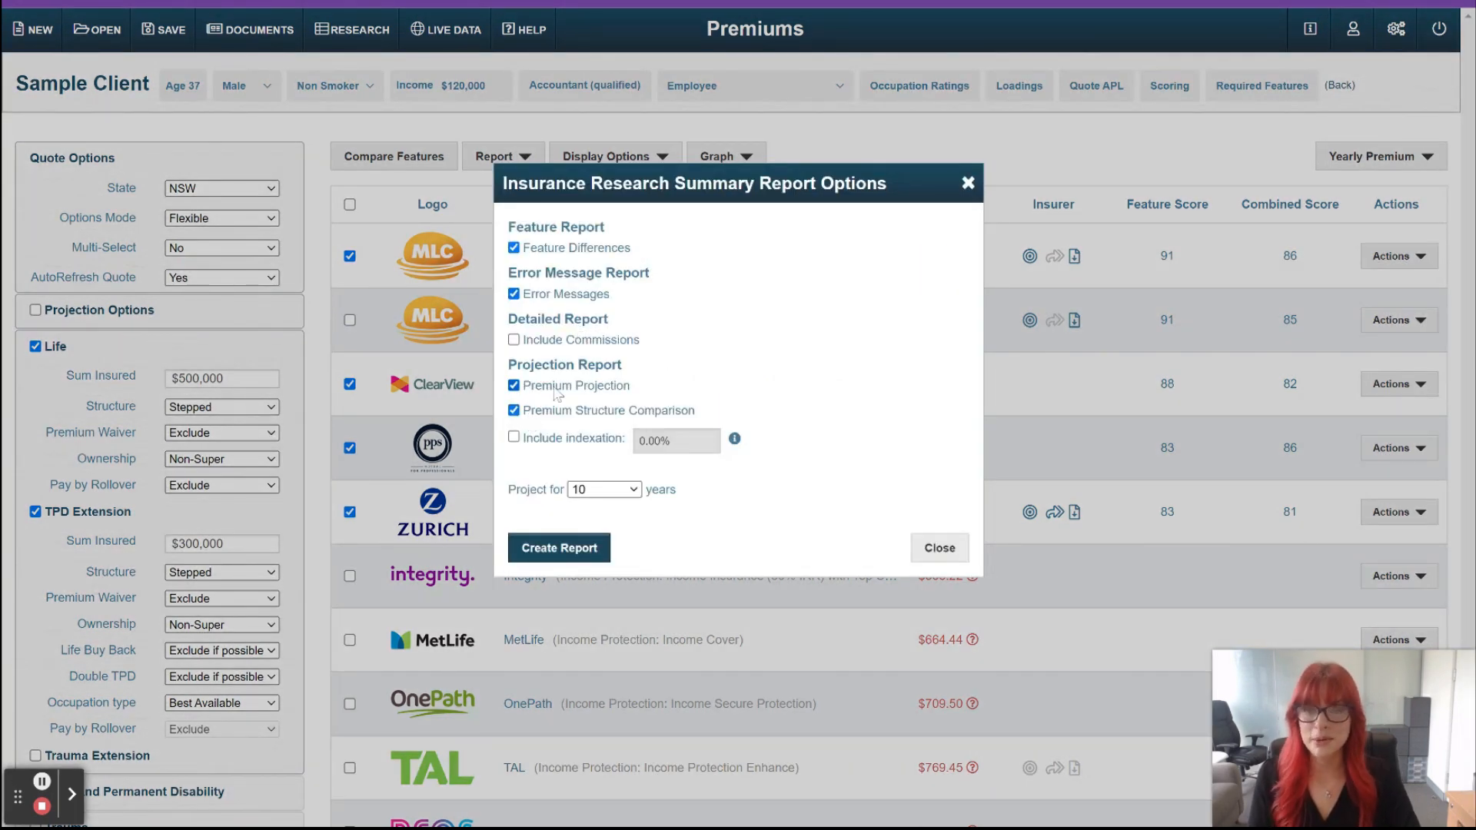
click(567, 292)
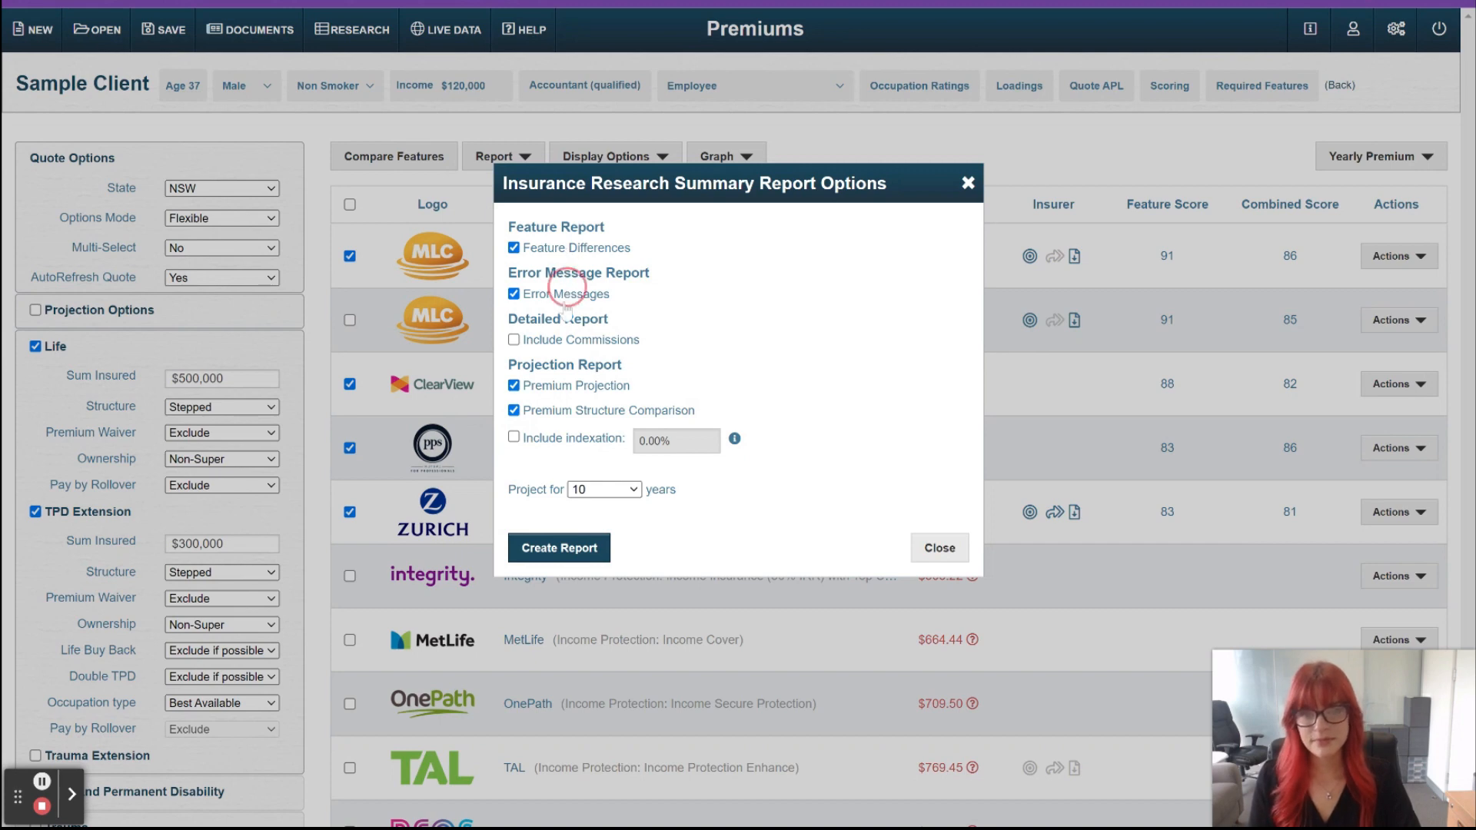
click(555, 294)
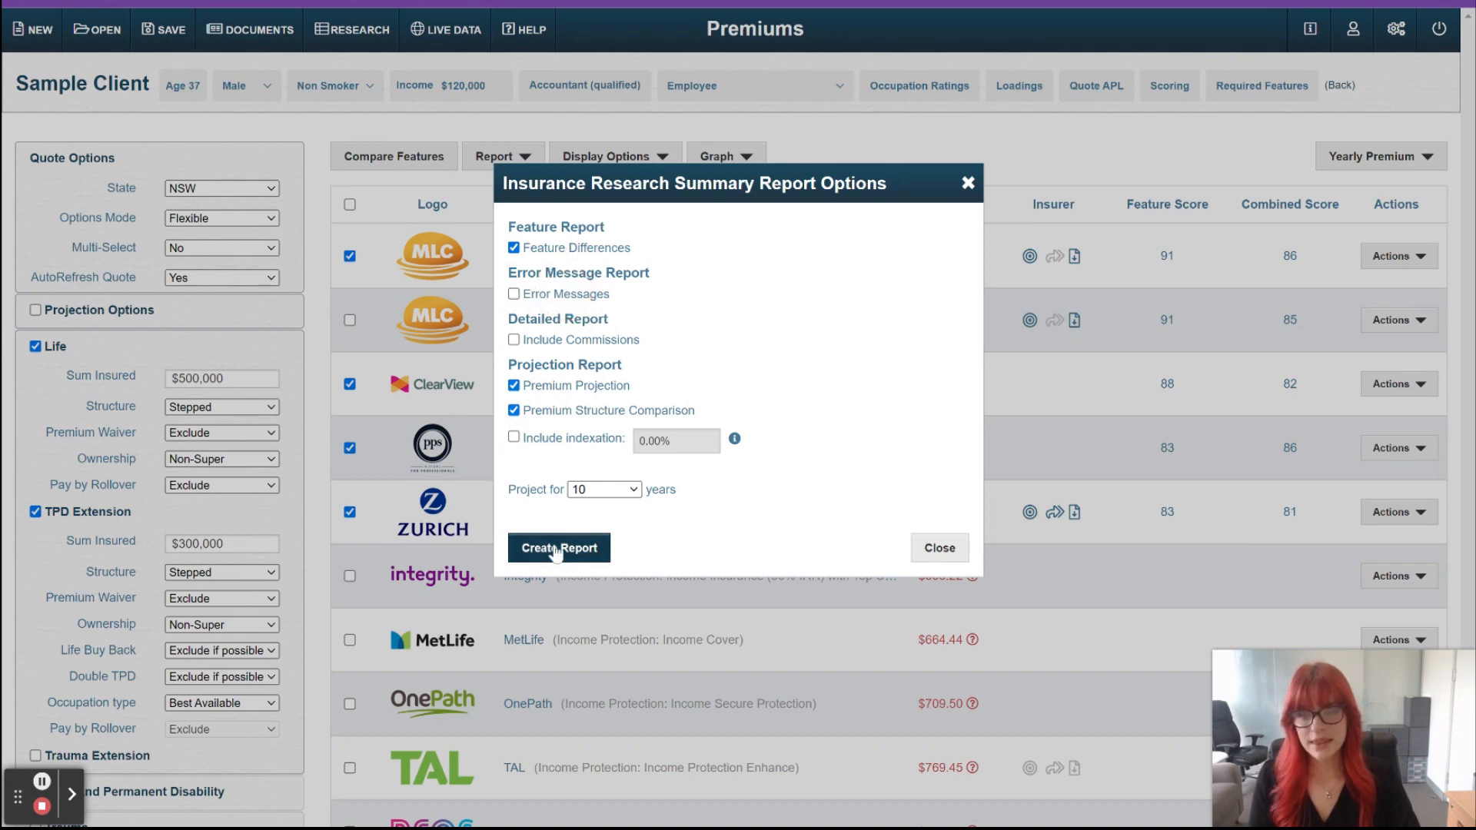
click(556, 548)
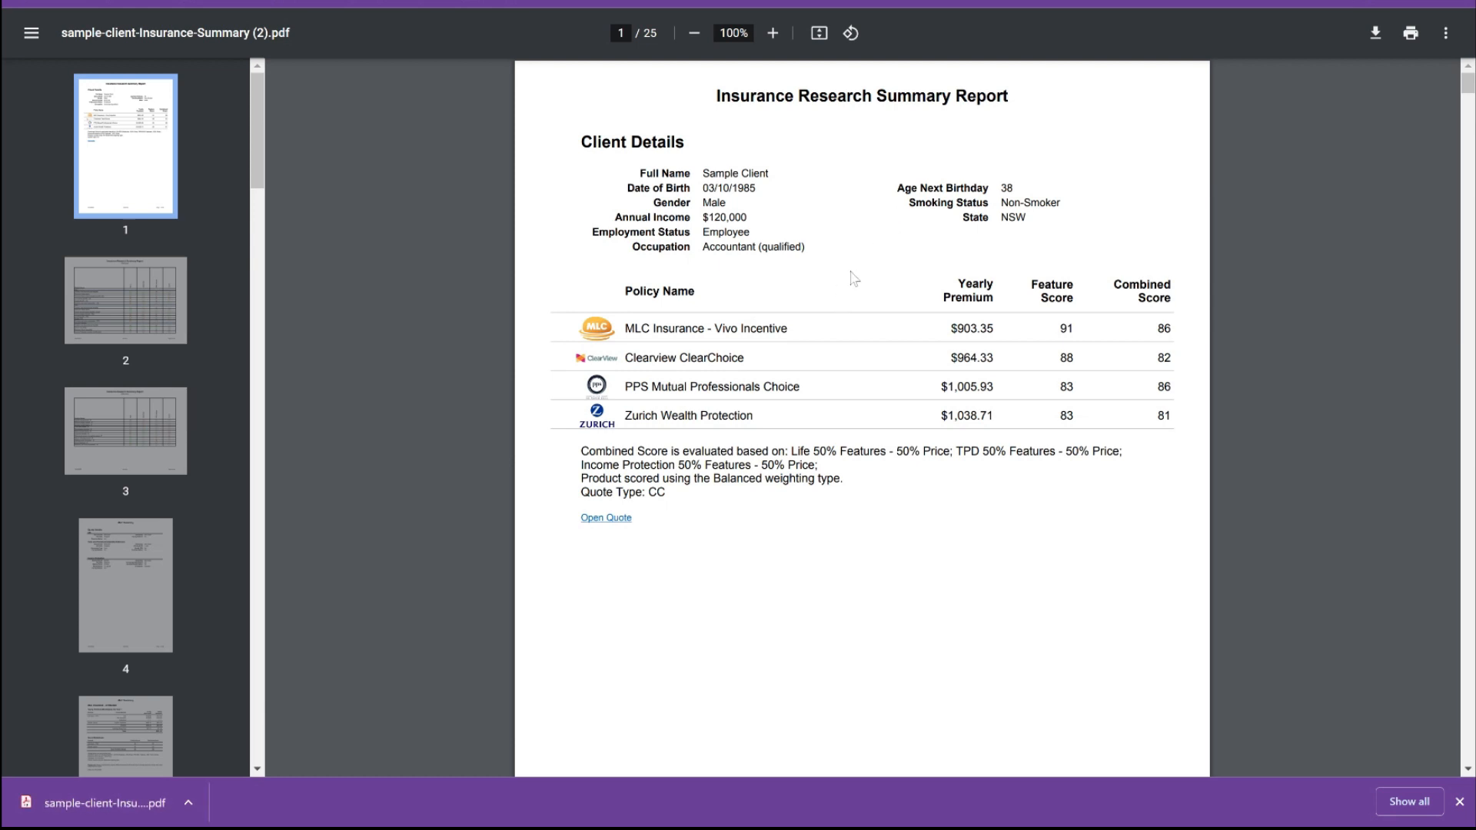
Review the scores and the Life, TPD and Income Protection feature differences between the insurers in the research report.
scroll(853, 278, down, 9)
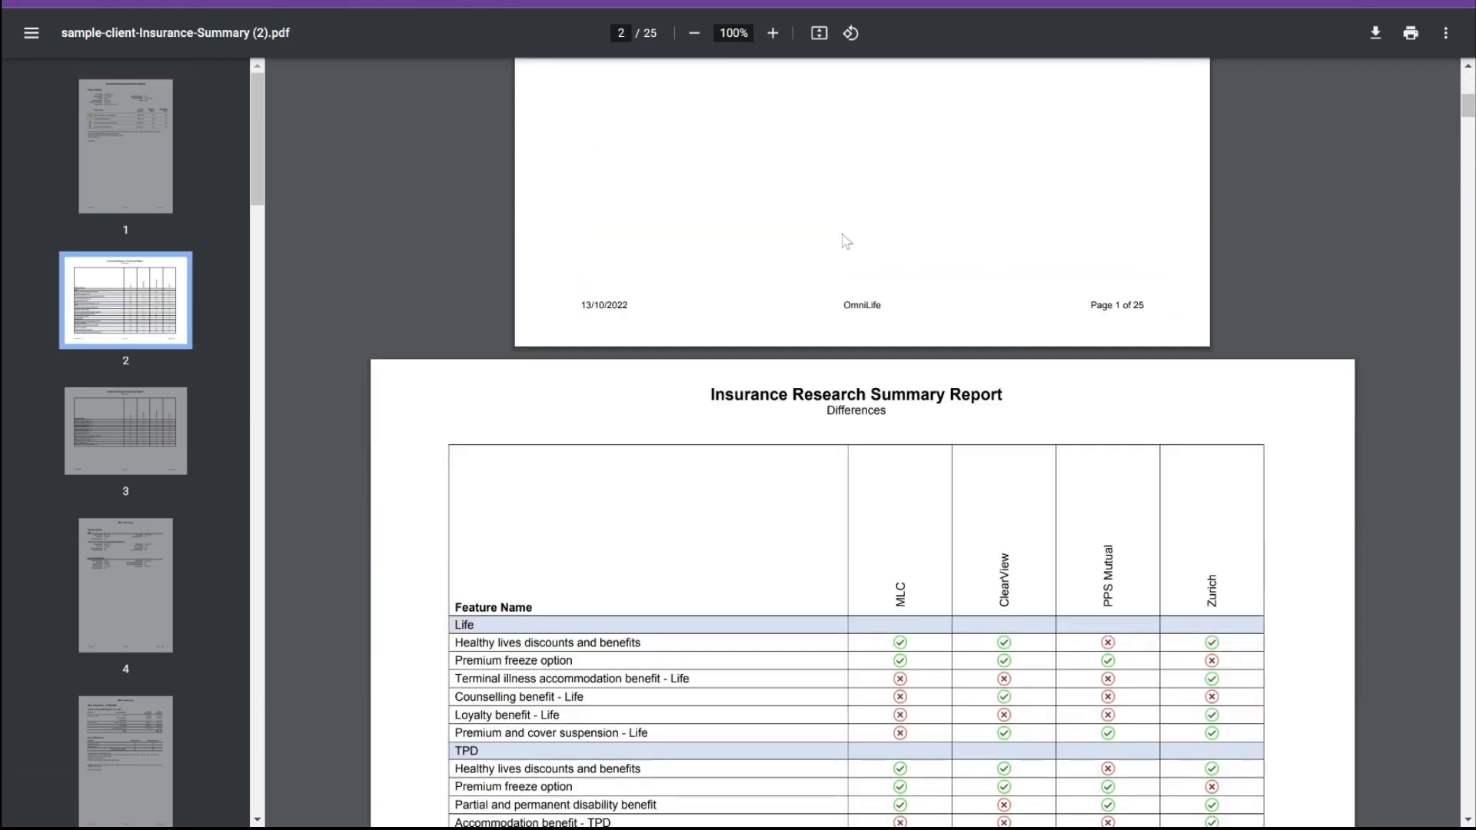
scroll(846, 241, down, 3)
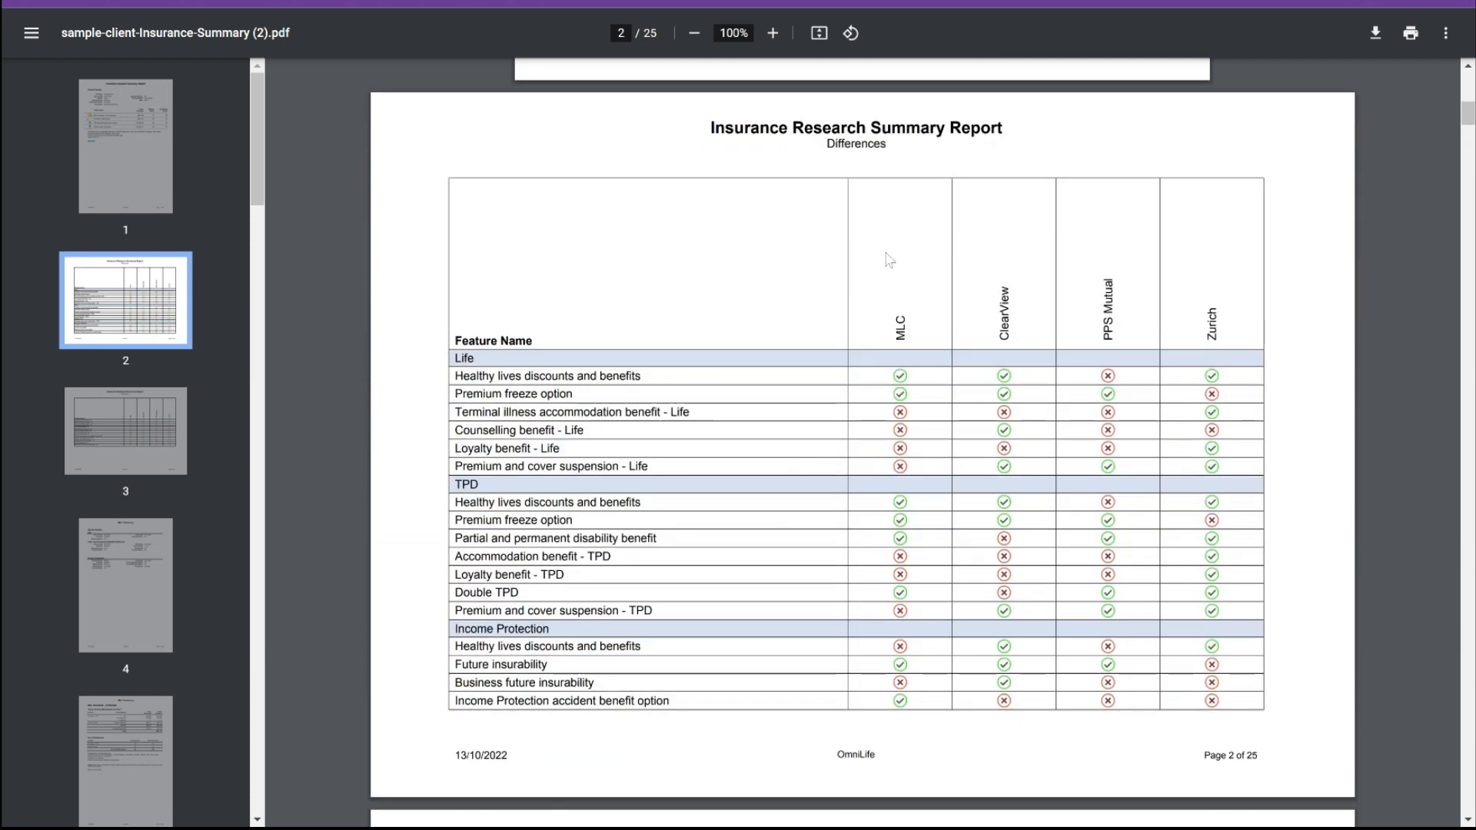
scroll(889, 260, down, 2)
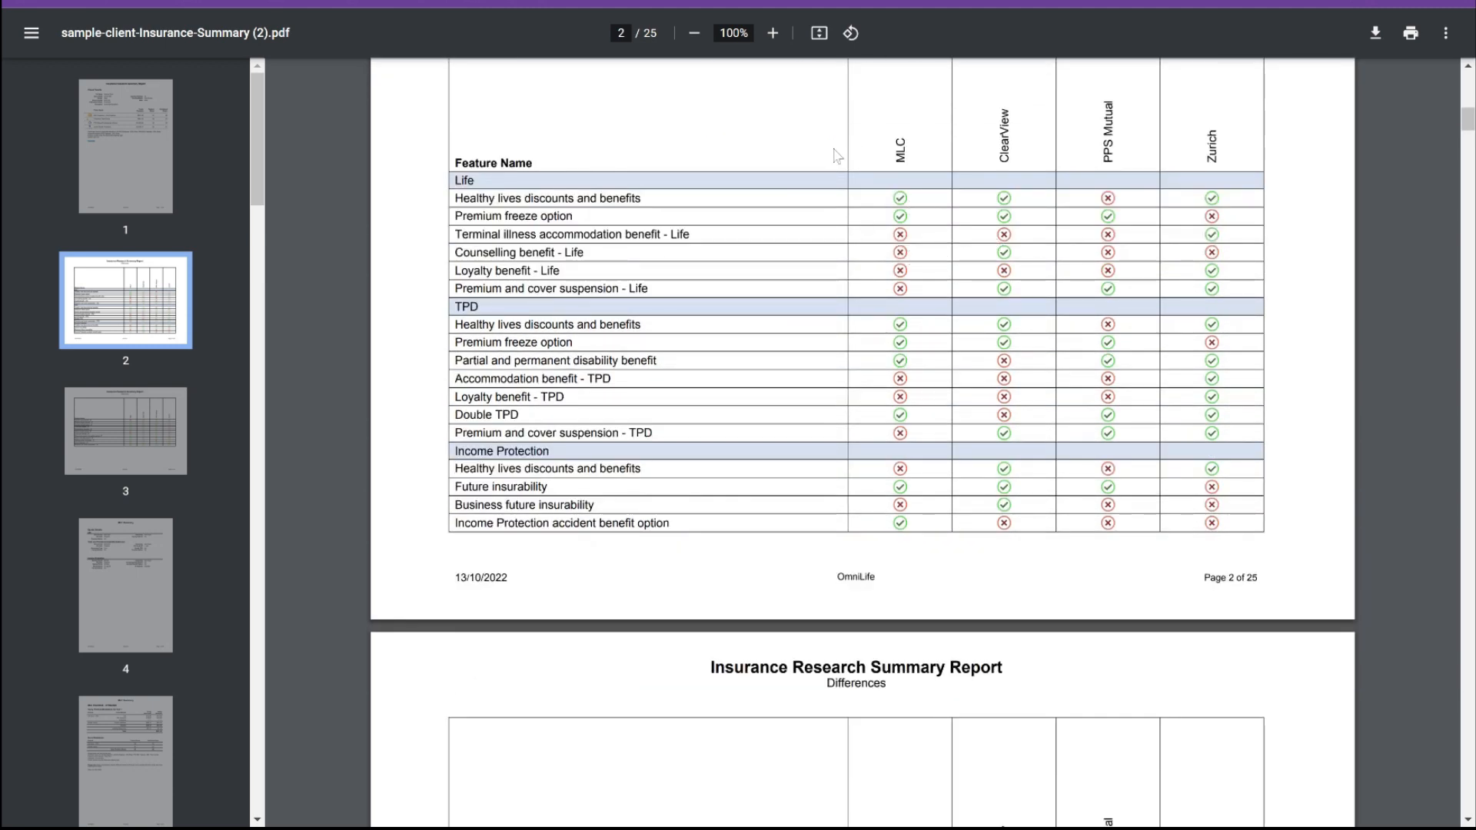
scroll(838, 156, down, 15)
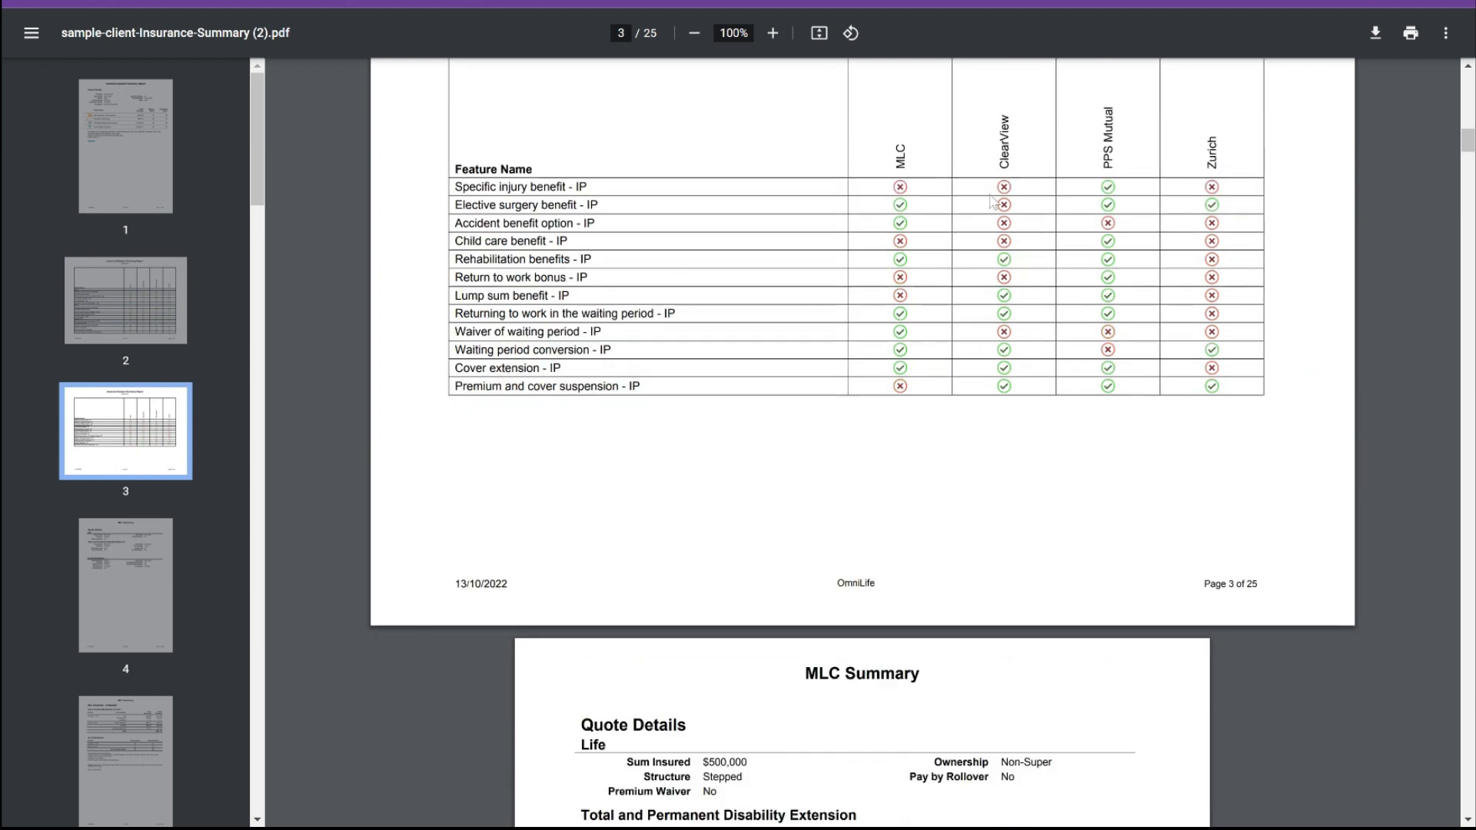
Examine the report's MLC Summary pages with premium breakdown and projections, and the cumulative premium projection chart comparing the insurers.
scroll(853, 223, down, 5)
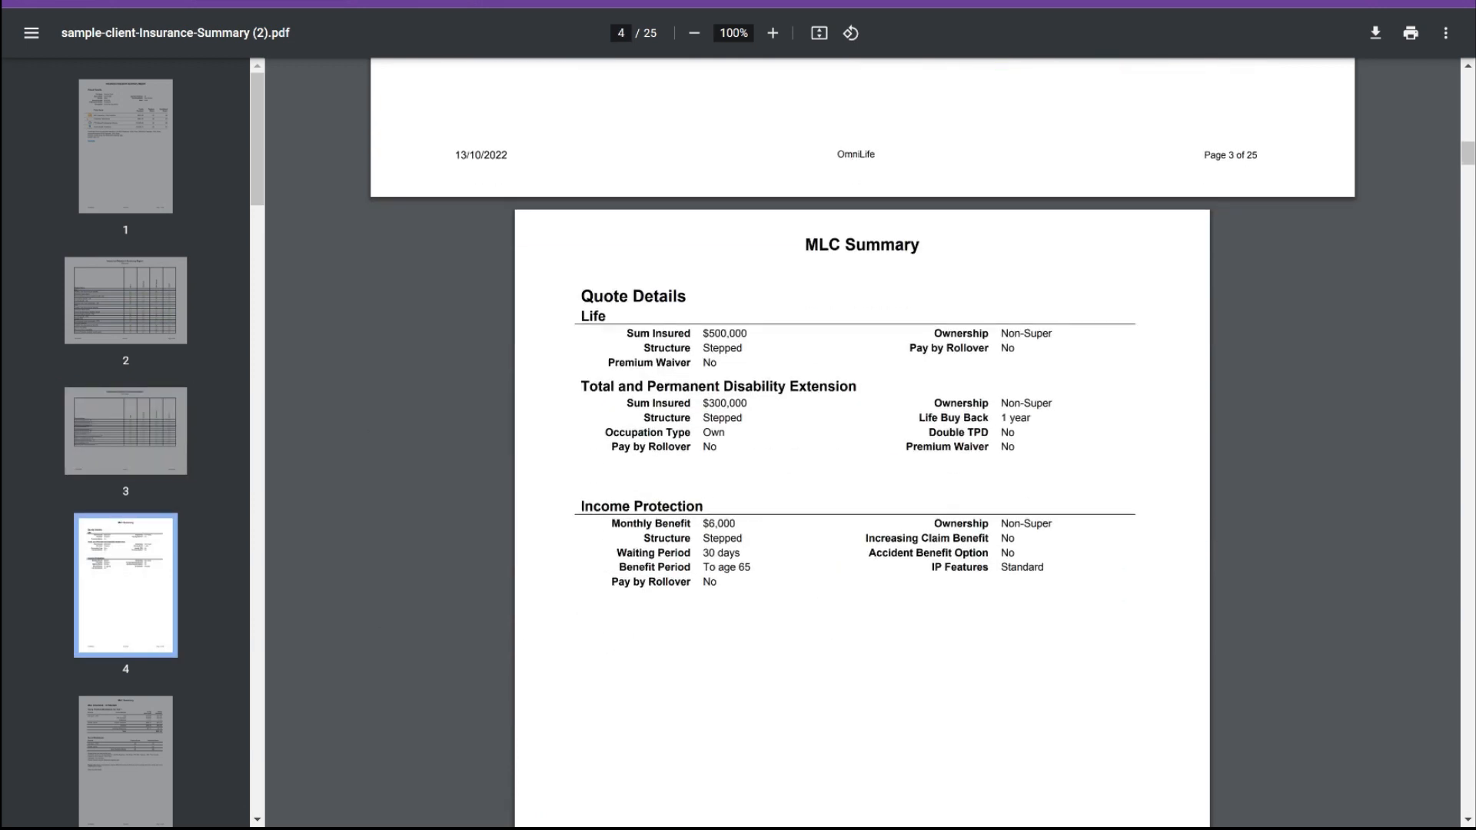
scroll(848, 214, down, 13)
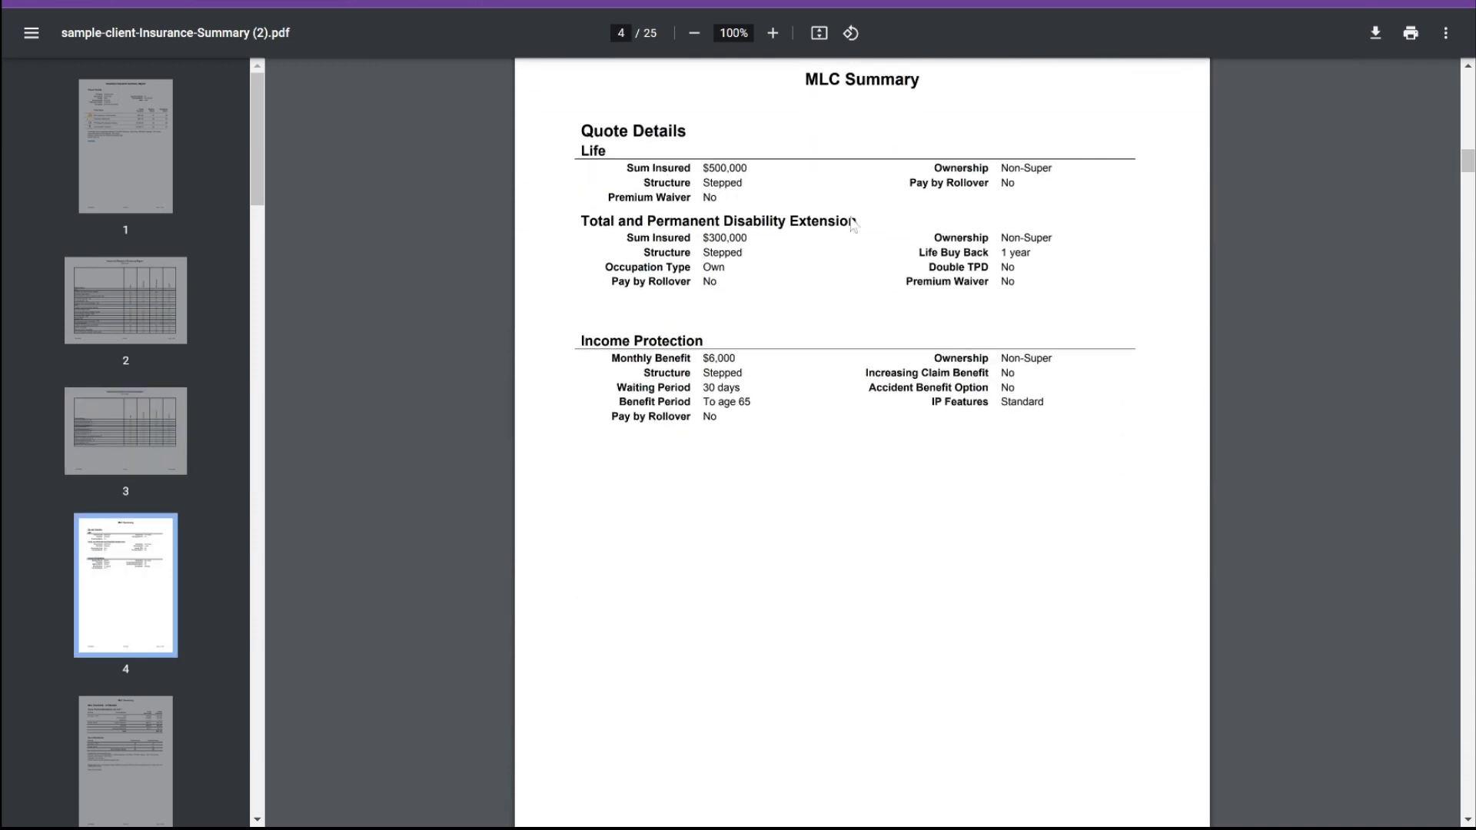
scroll(861, 445, down, 2)
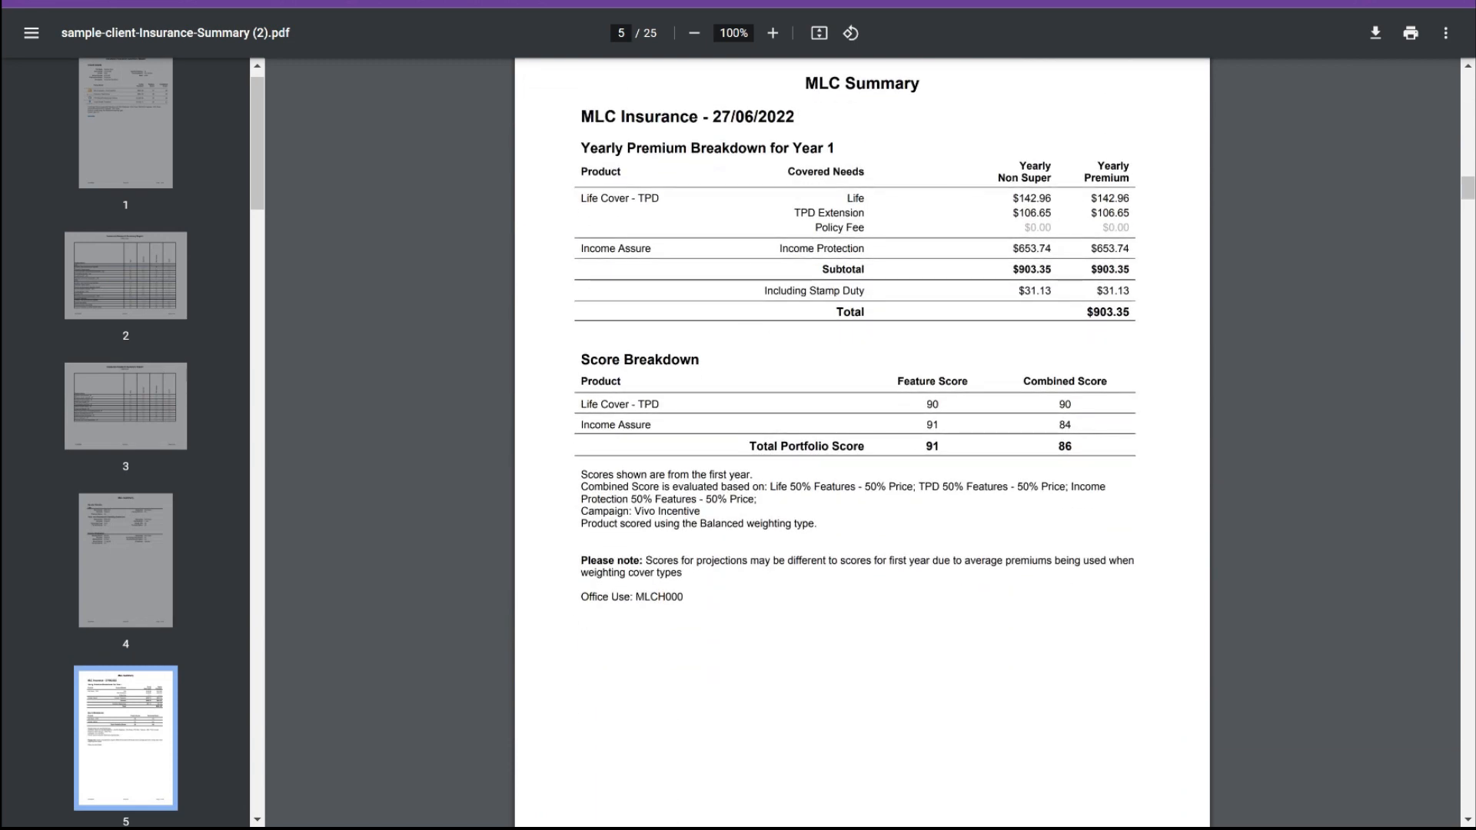
scroll(840, 326, down, 5)
scroll(854, 327, down, 5)
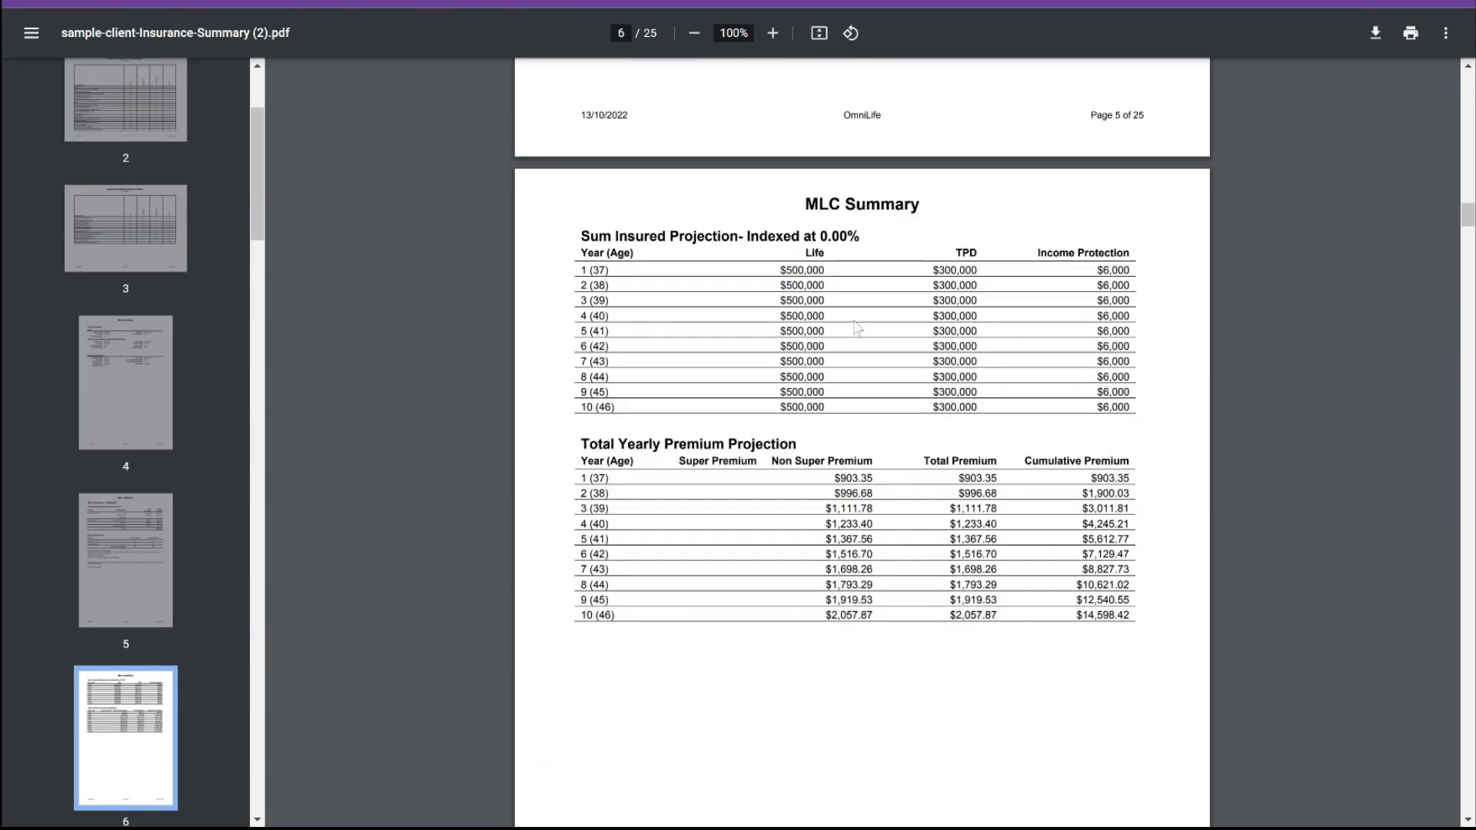
scroll(800, 329, down, 20)
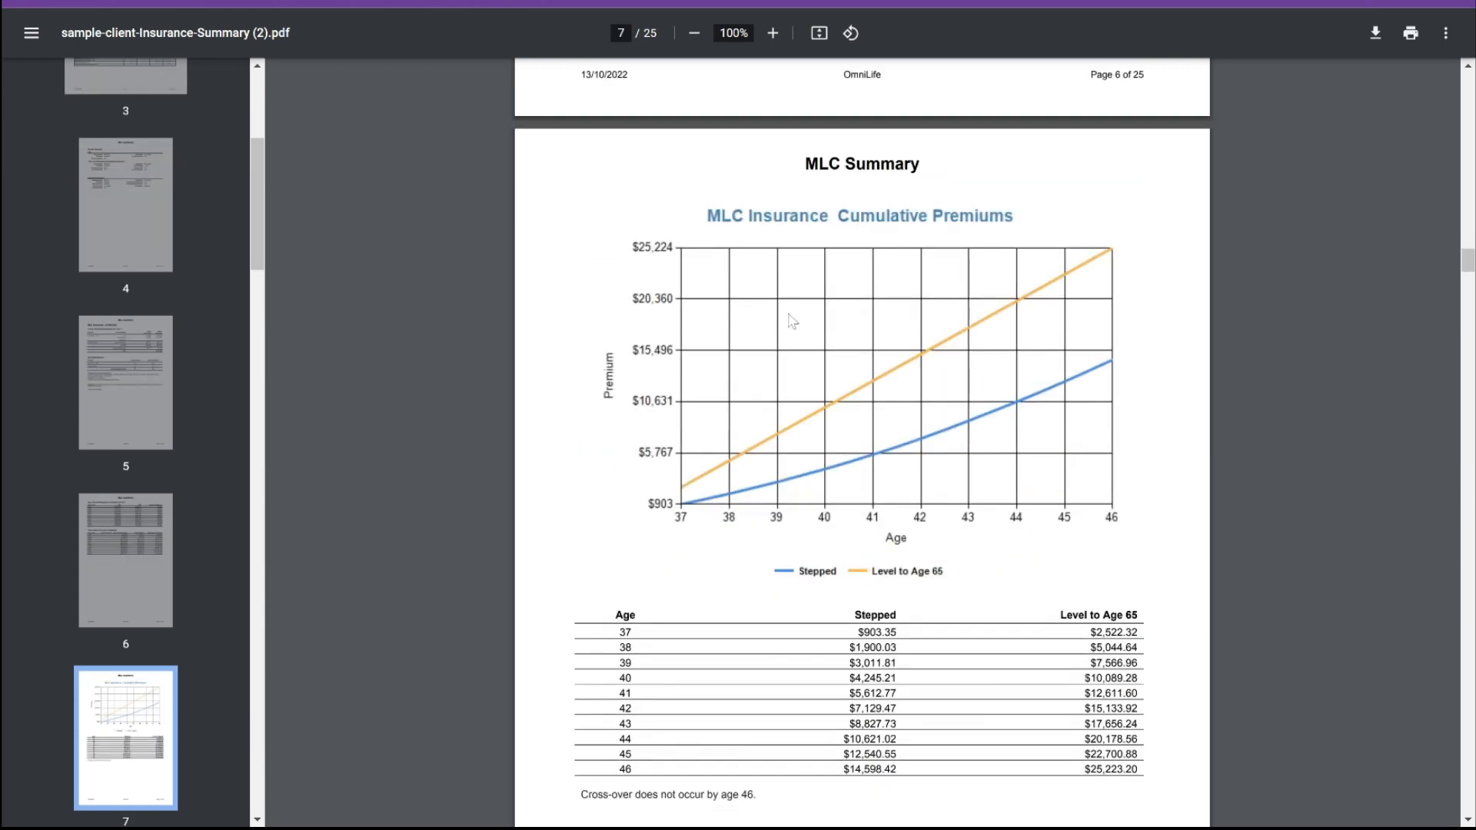
drag(1465, 286, 1465, 703)
scroll(821, 400, down, 20)
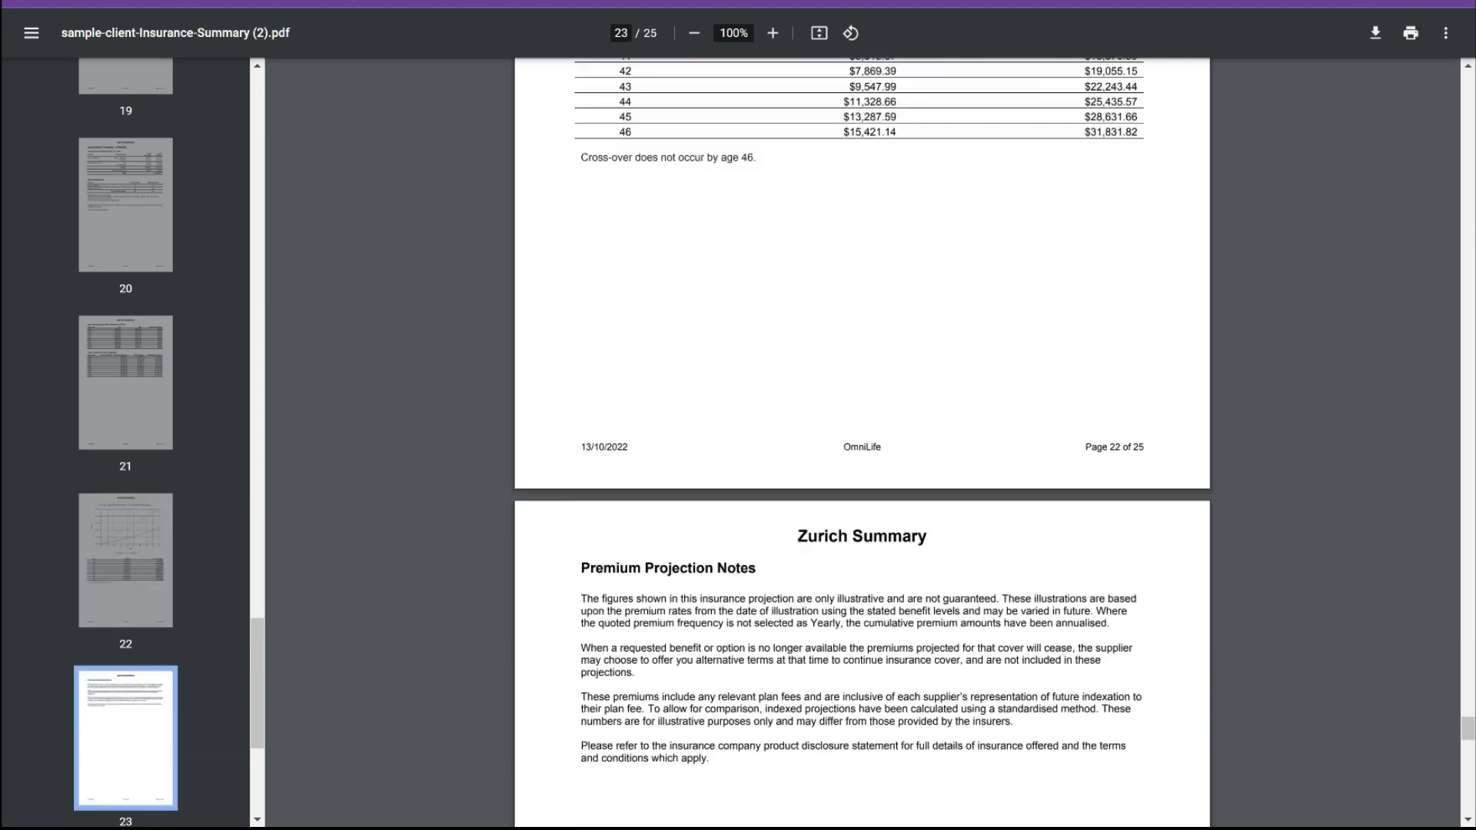
scroll(812, 418, up, 7)
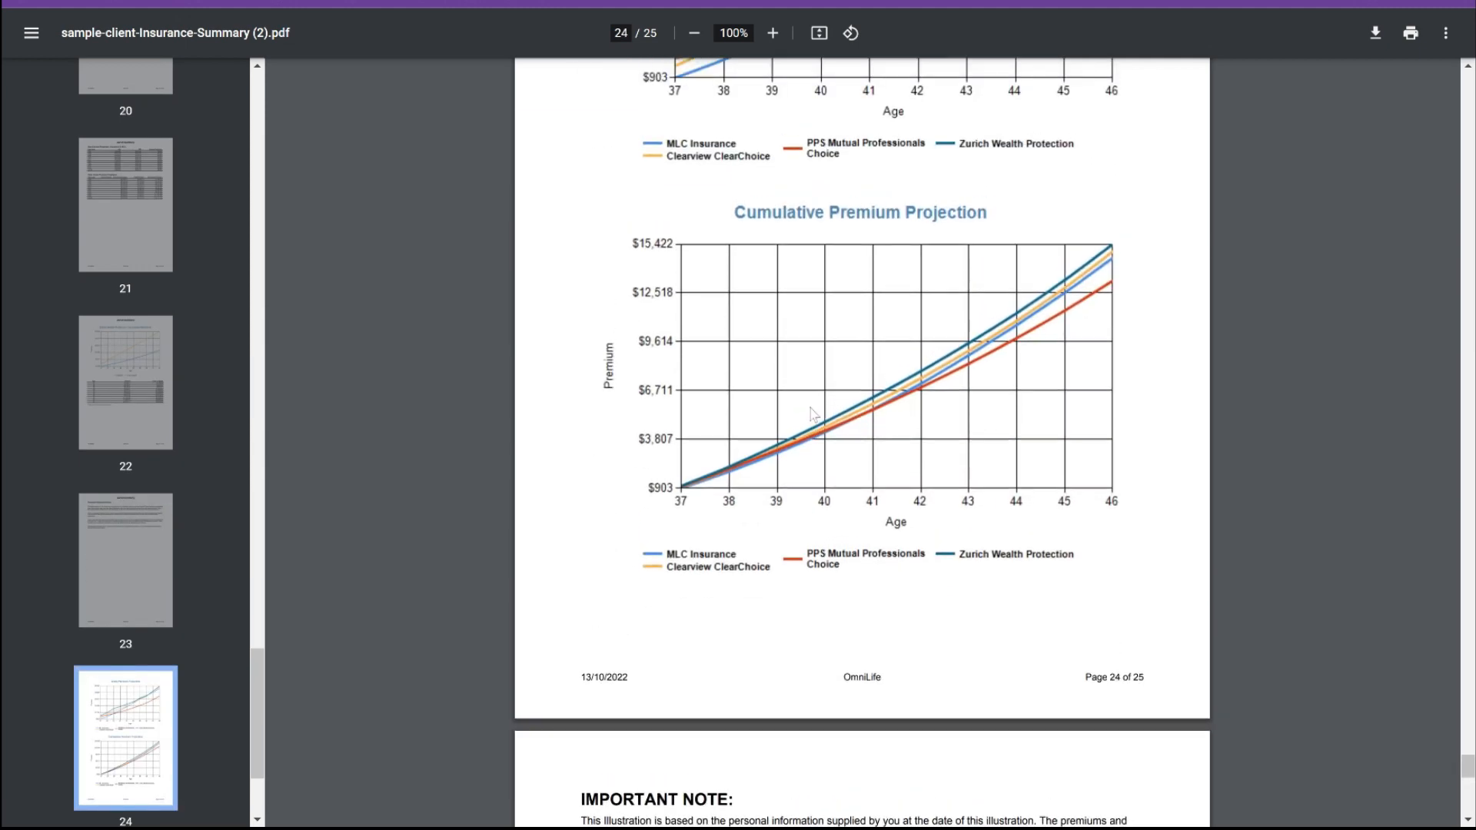
scroll(817, 456, down, 1)
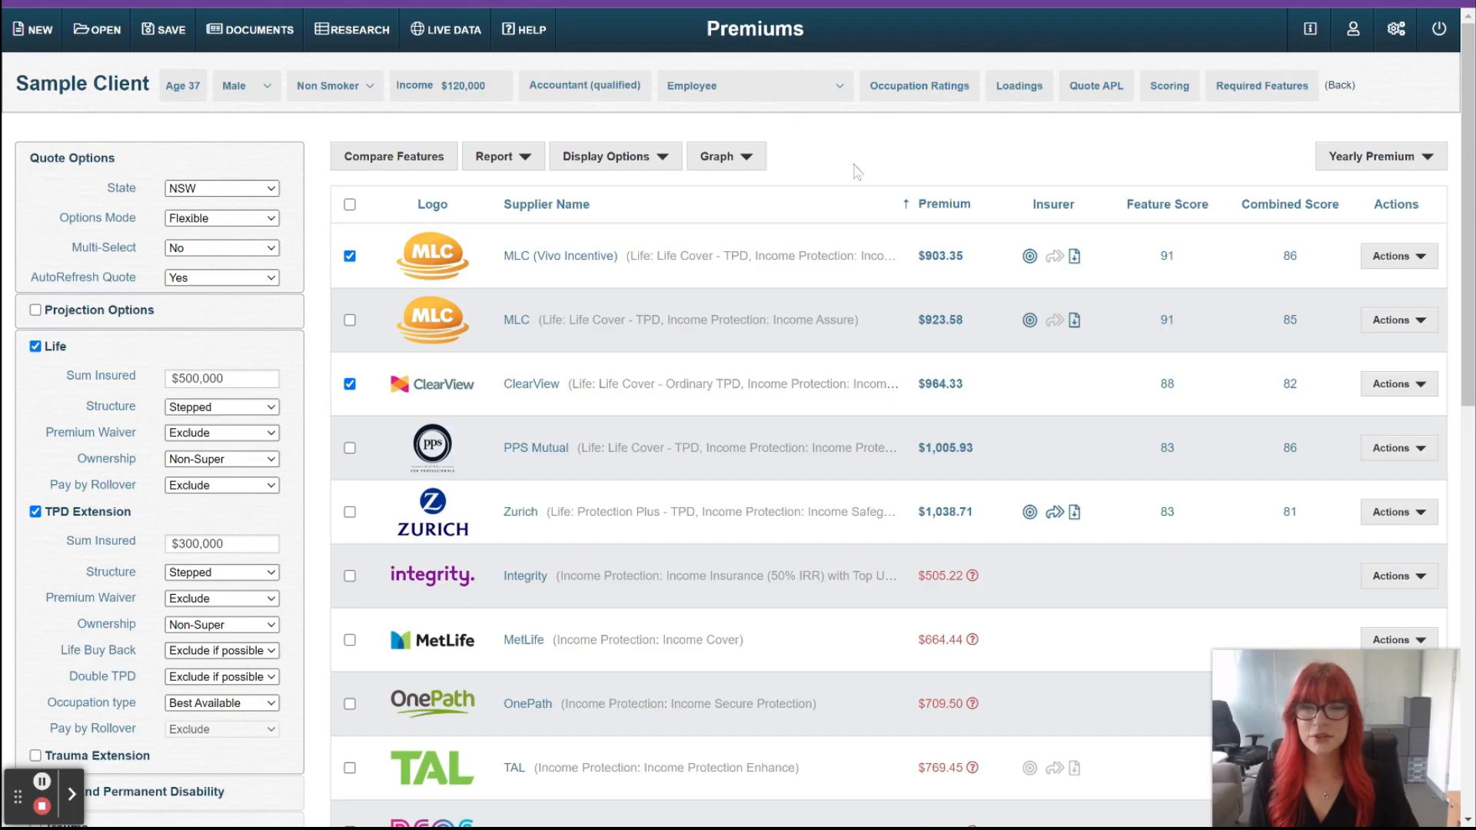
Compare the features of MLC (Vivo Incentive) and ClearView, expanding the feature text for healthy lives discounts and the financial planning benefit.
click(399, 158)
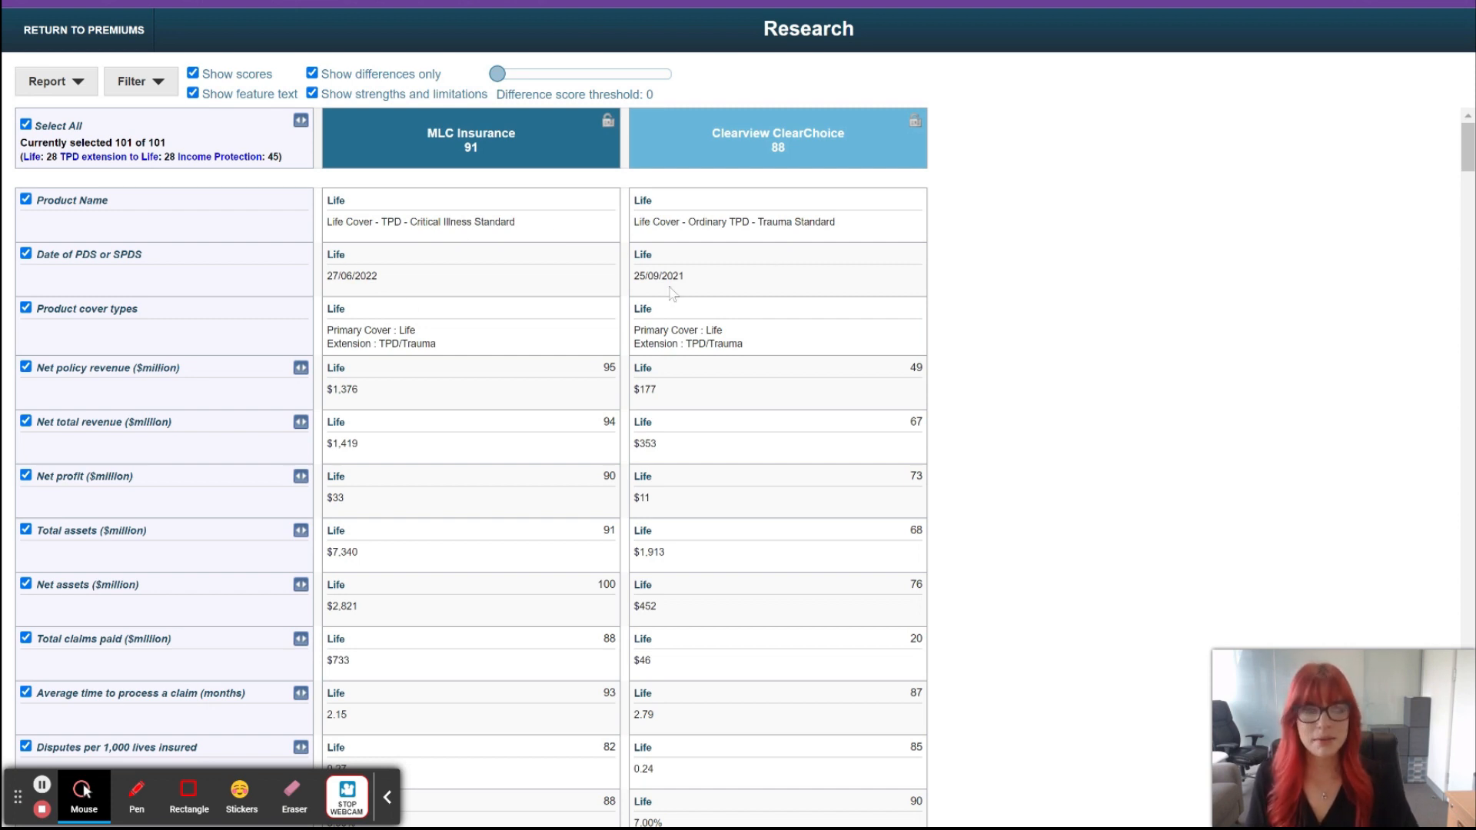
scroll(630, 315, down, 8)
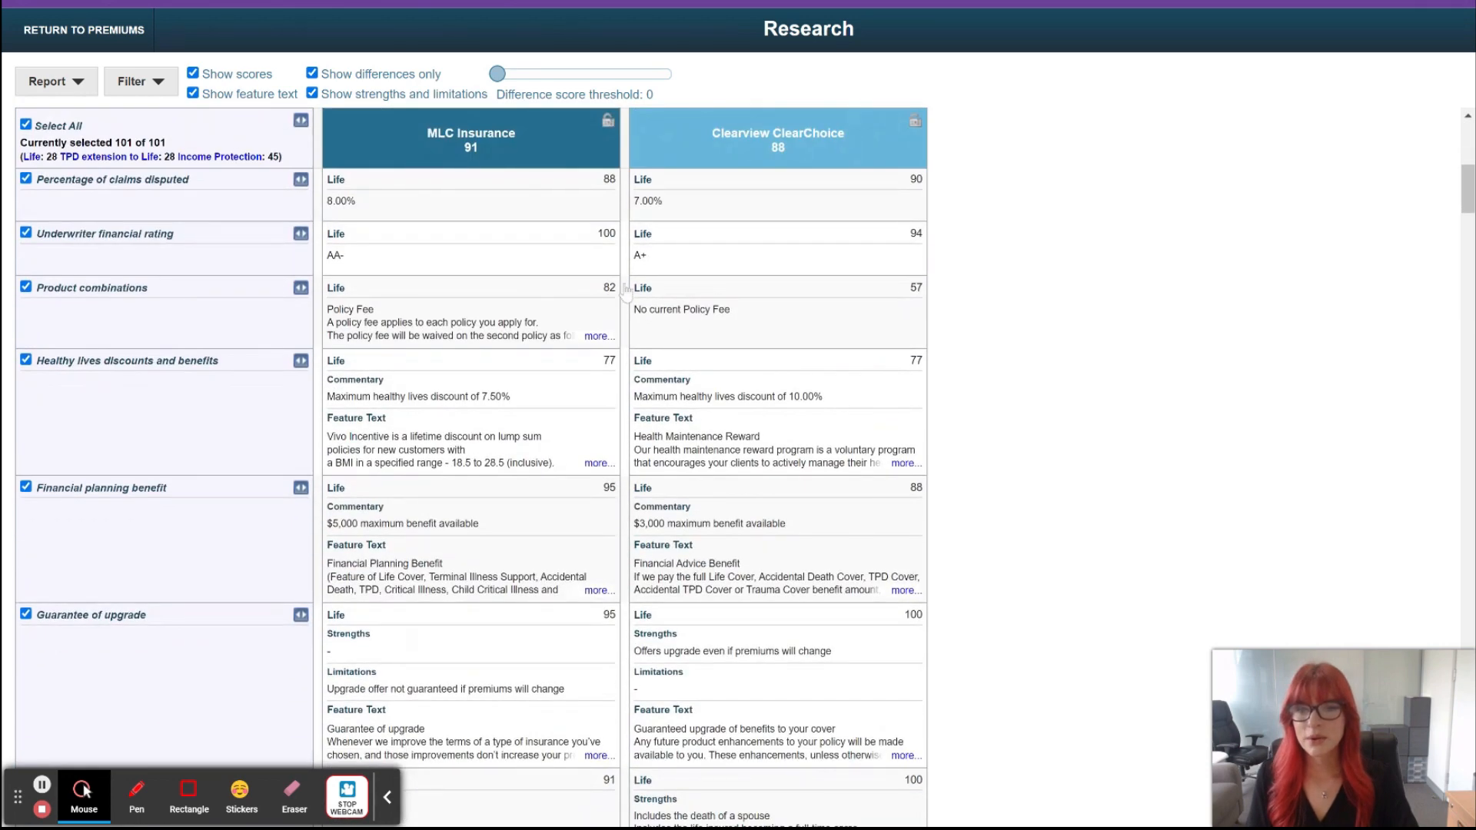
scroll(599, 358, down, 1)
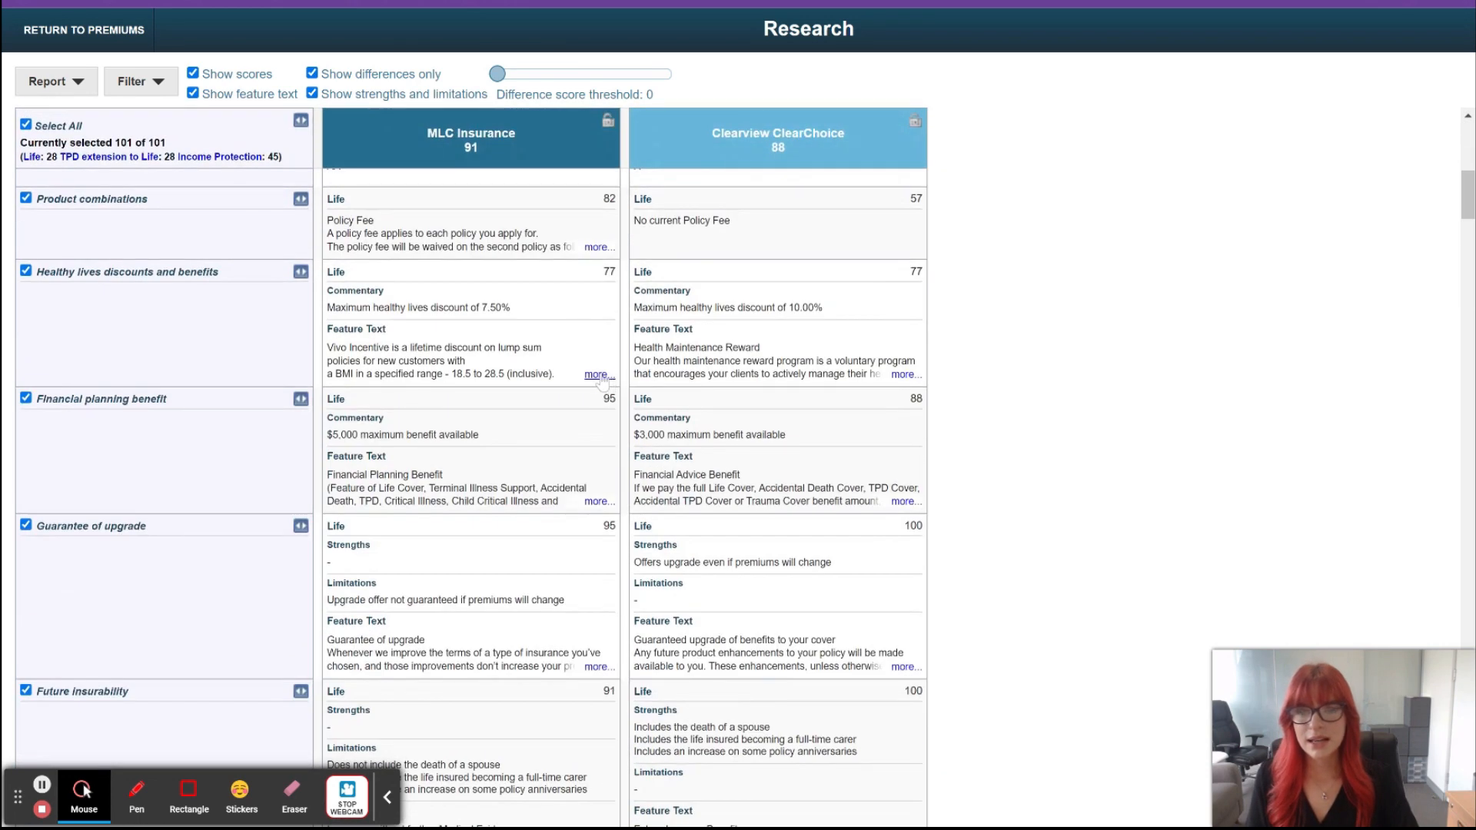
click(596, 376)
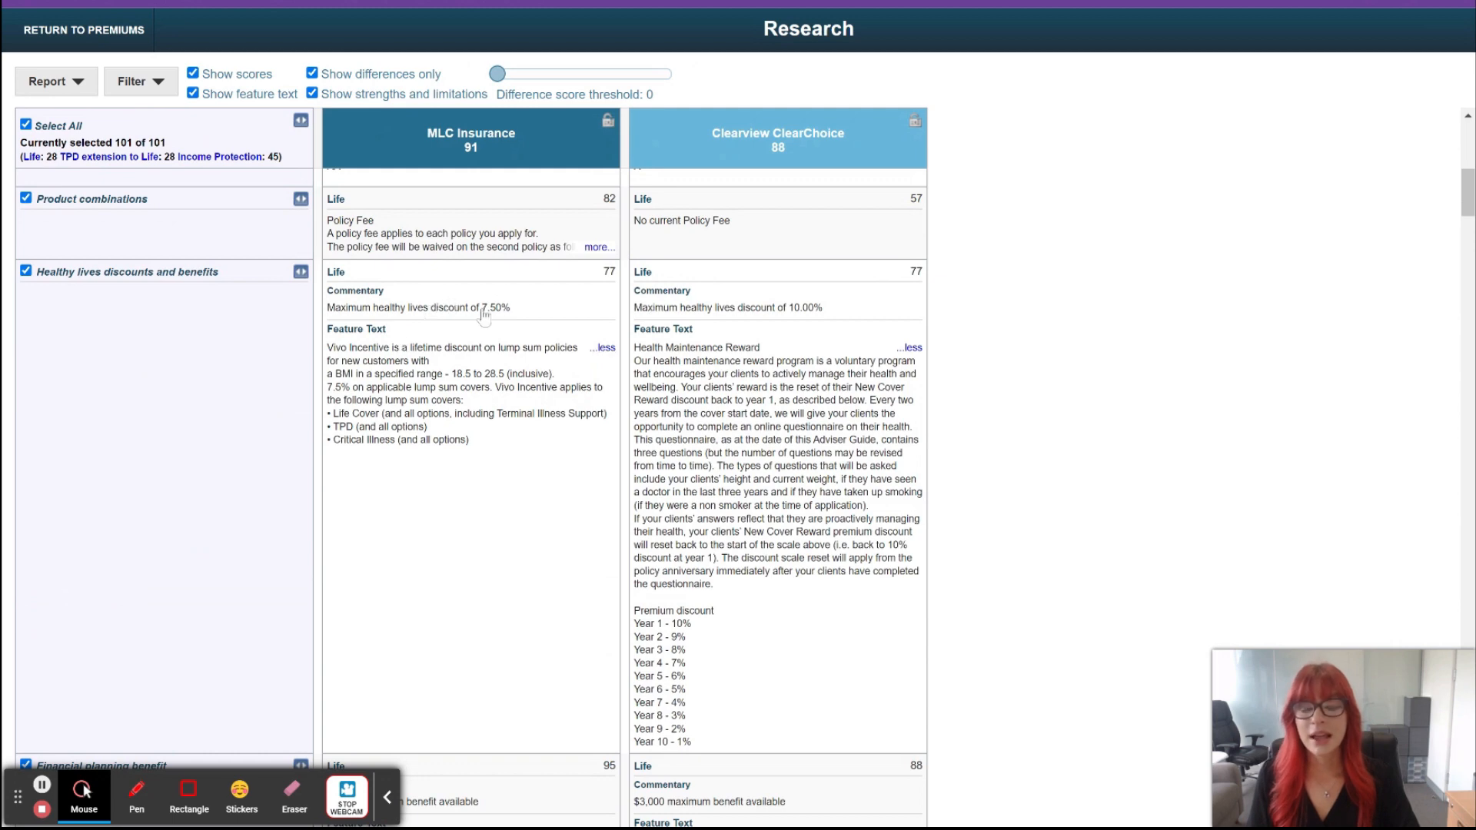
scroll(463, 392, down, 5)
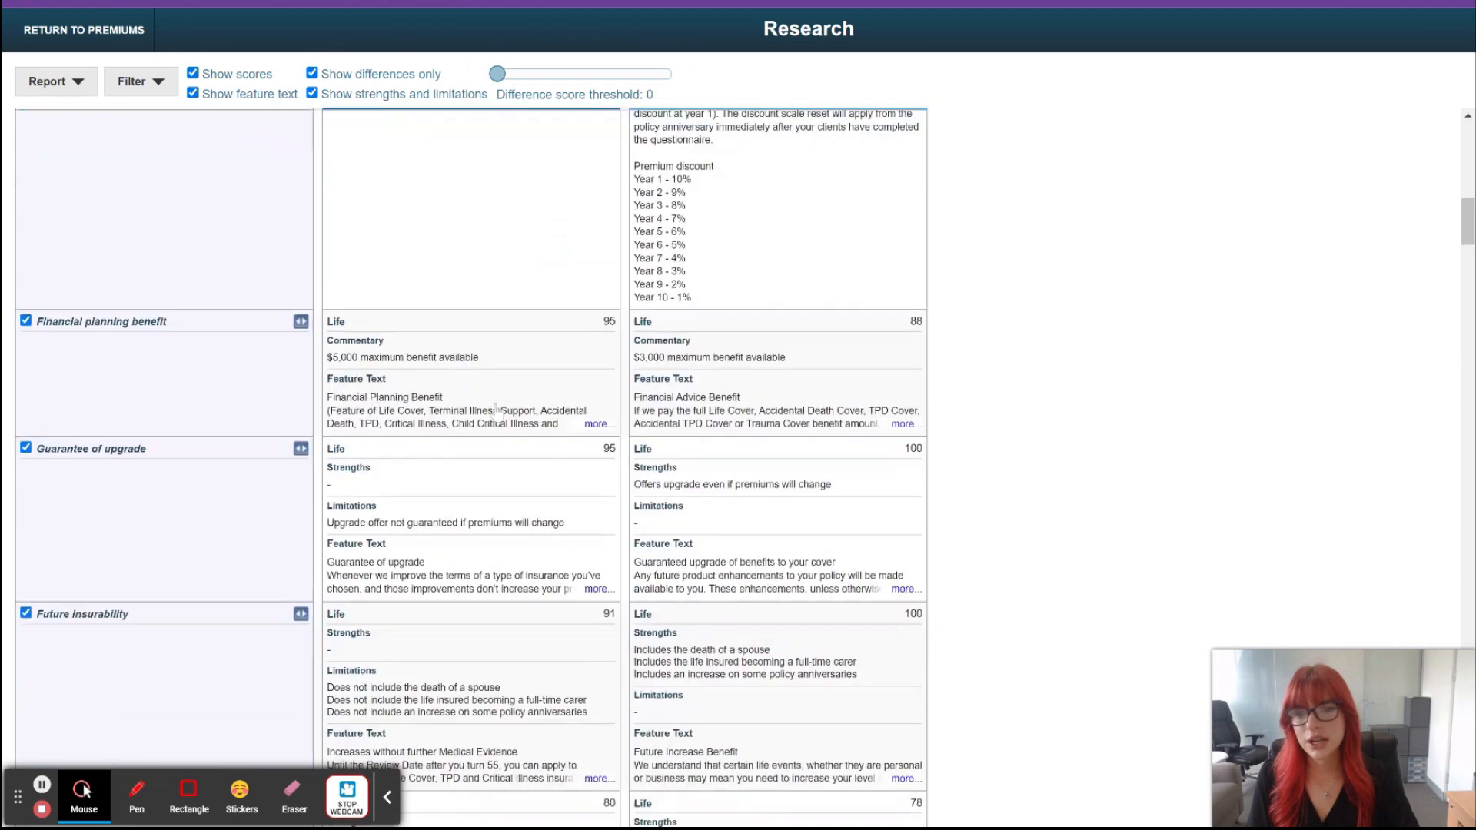
click(586, 427)
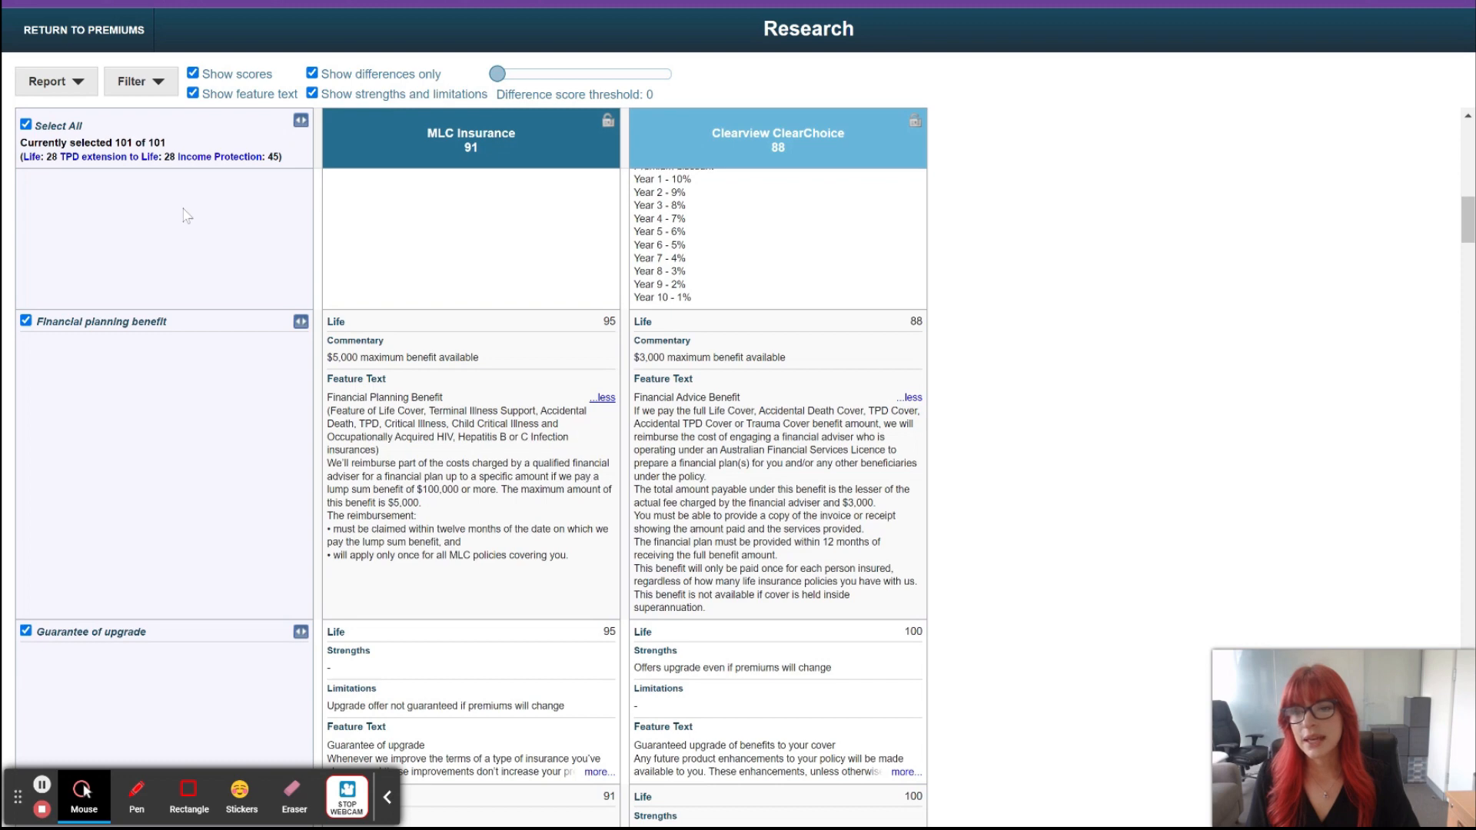
Hide the feature text, scores, and strengths and limitations in the feature comparison, keeping it limited to differences only.
click(193, 93)
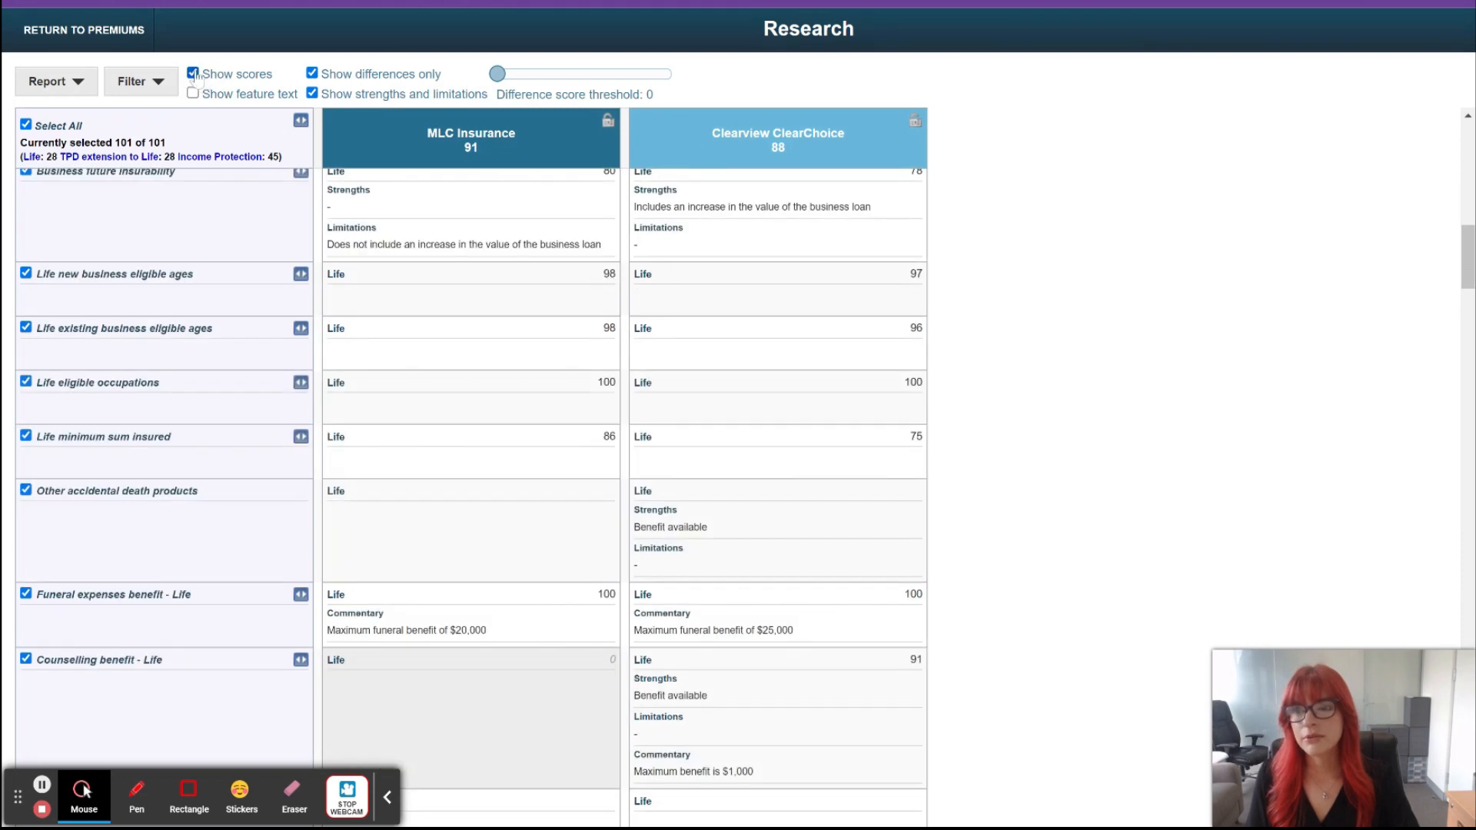
click(193, 73)
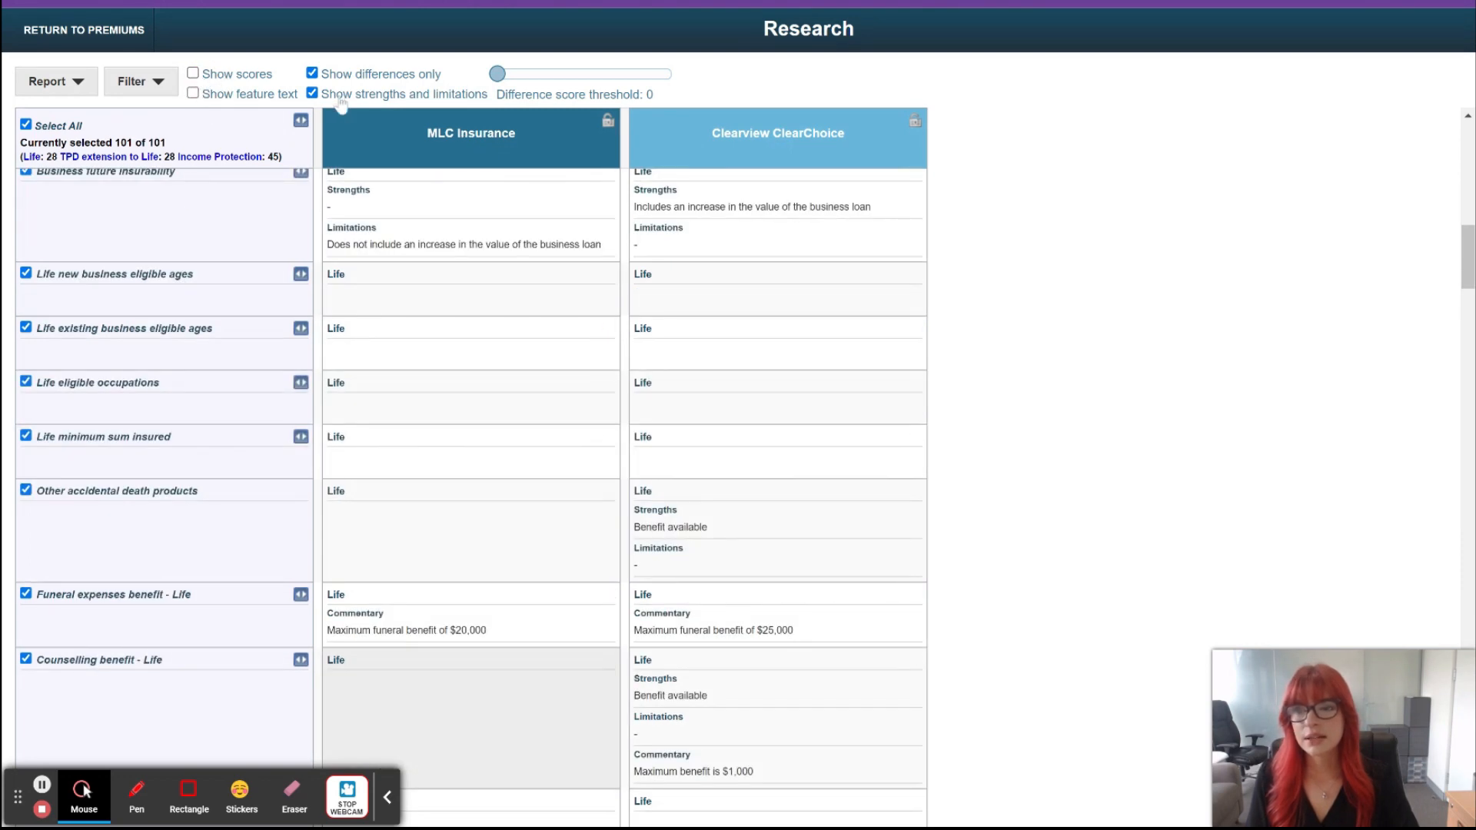
click(312, 93)
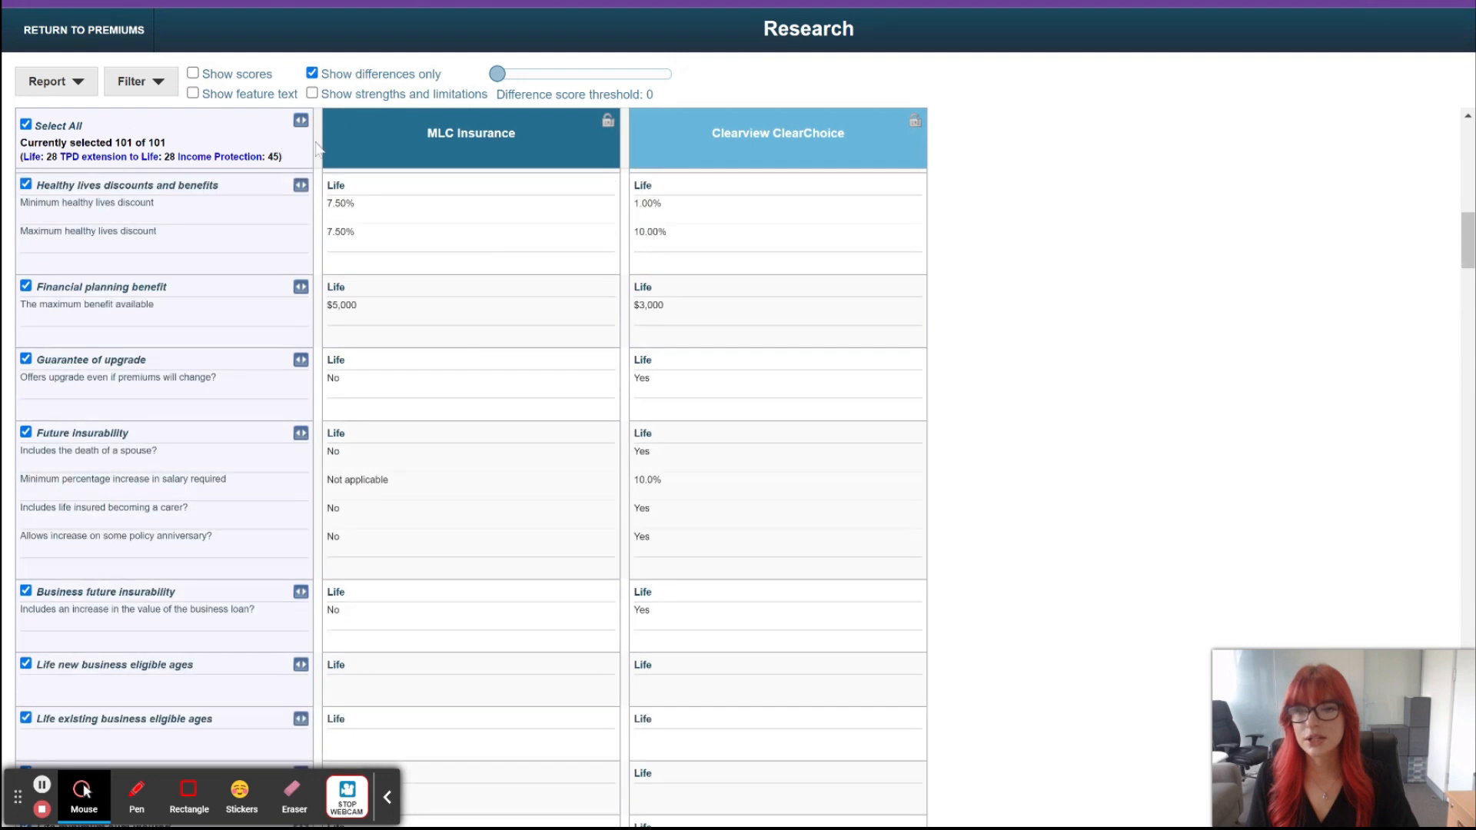
click(312, 75)
click(311, 75)
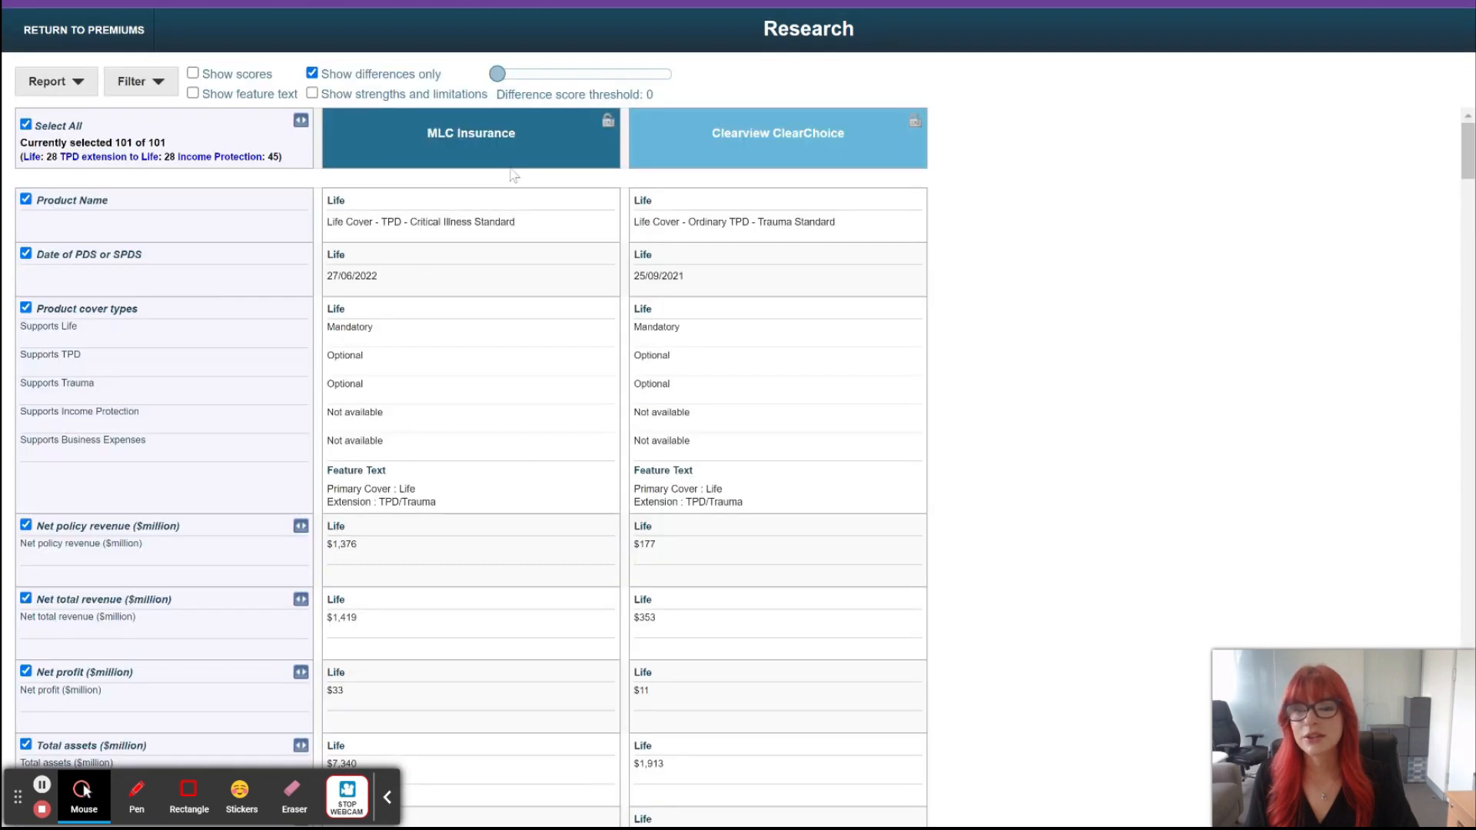
Keep the difference score threshold at 0 and view the list of available research report types.
mouse_move(498, 75)
mouse_down()
mouse_move(662, 86)
mouse_move(489, 77)
mouse_up()
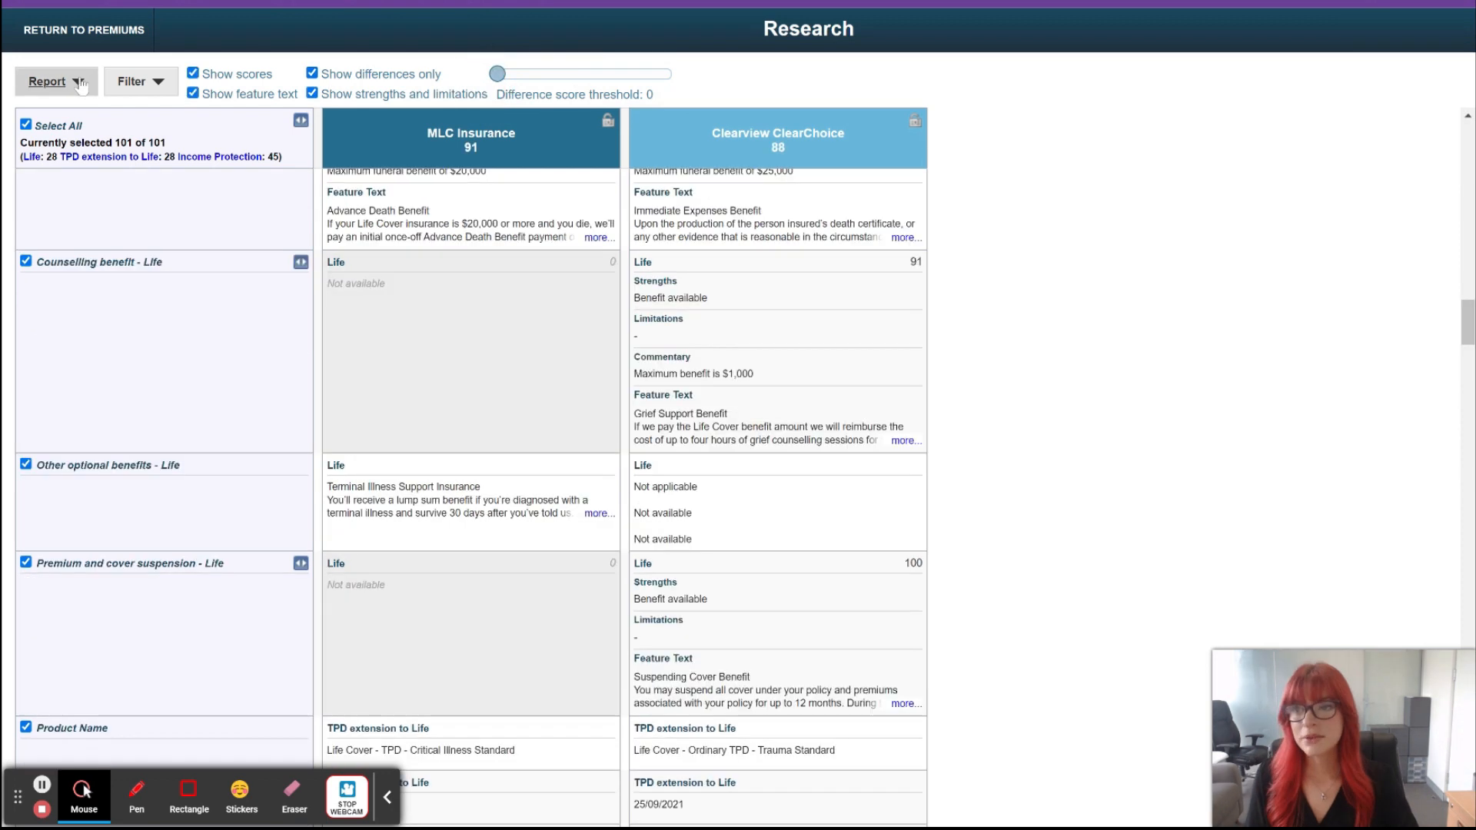
click(80, 83)
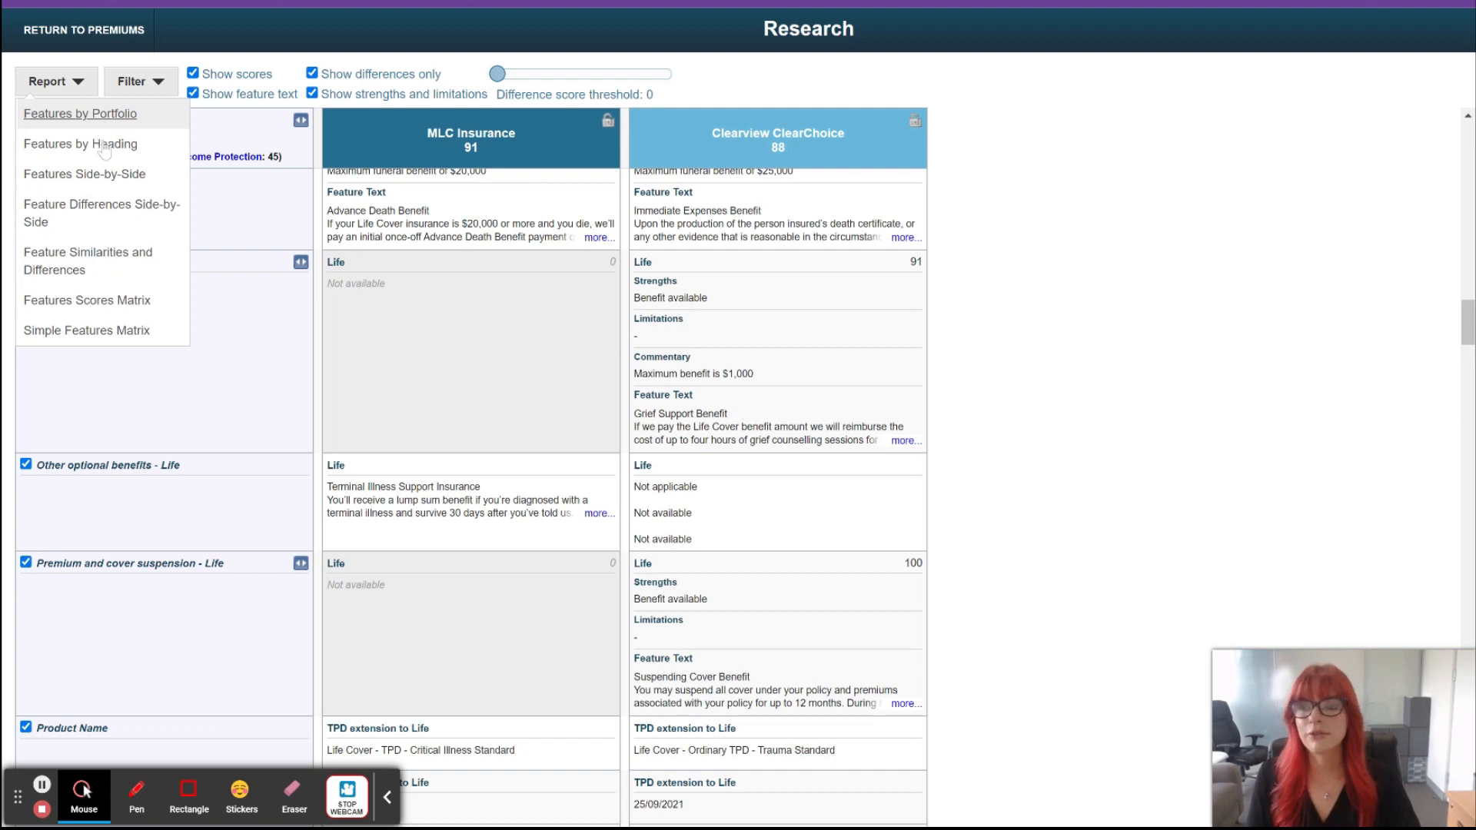
click(212, 395)
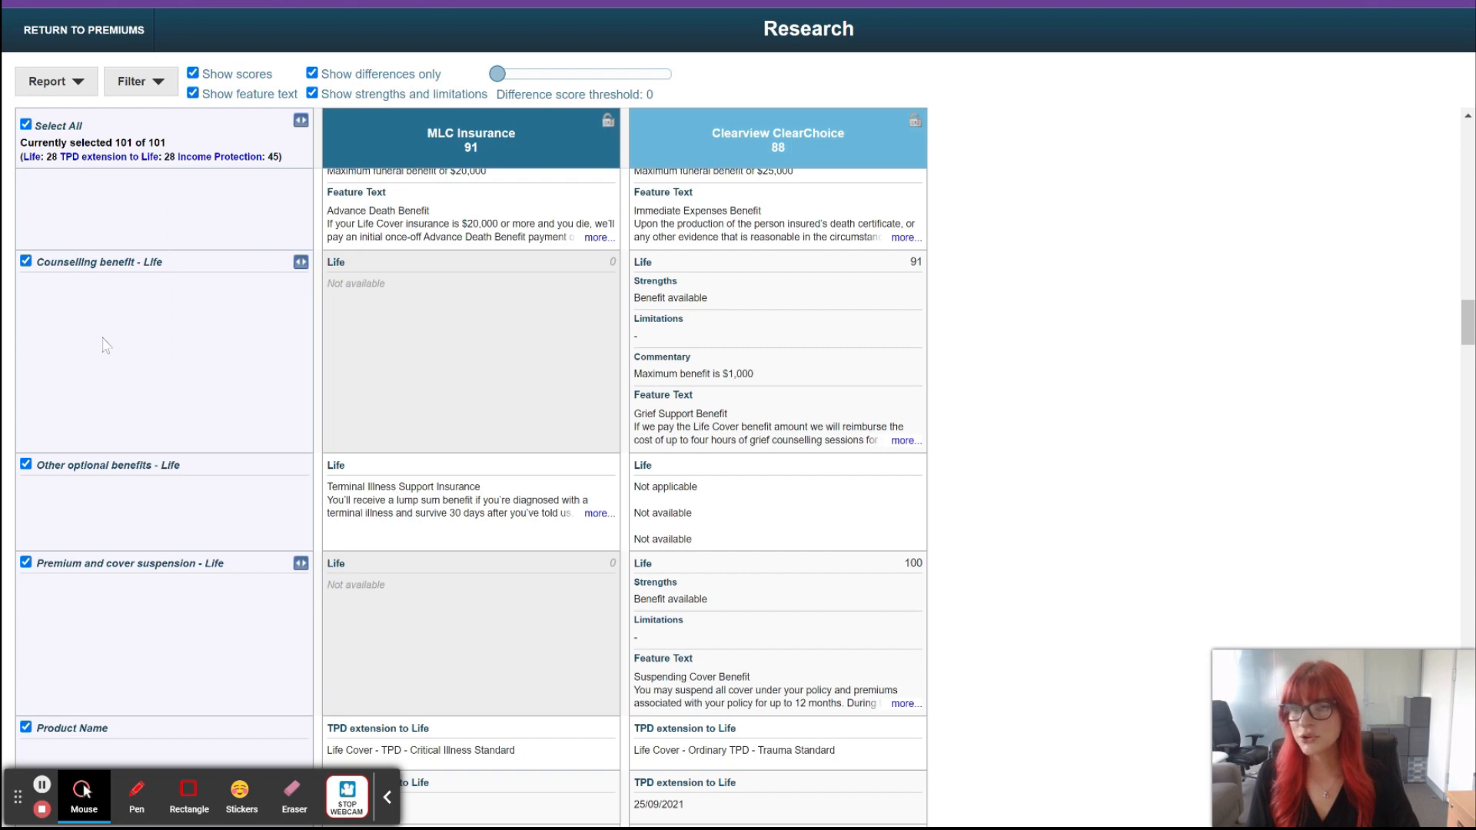
Clear the feature selection and select only Guarantee of upgrade, a future insurability feature, Partial and permanent disability benefit, and Life Buy Back after TPD.
scroll(105, 346, down, 20)
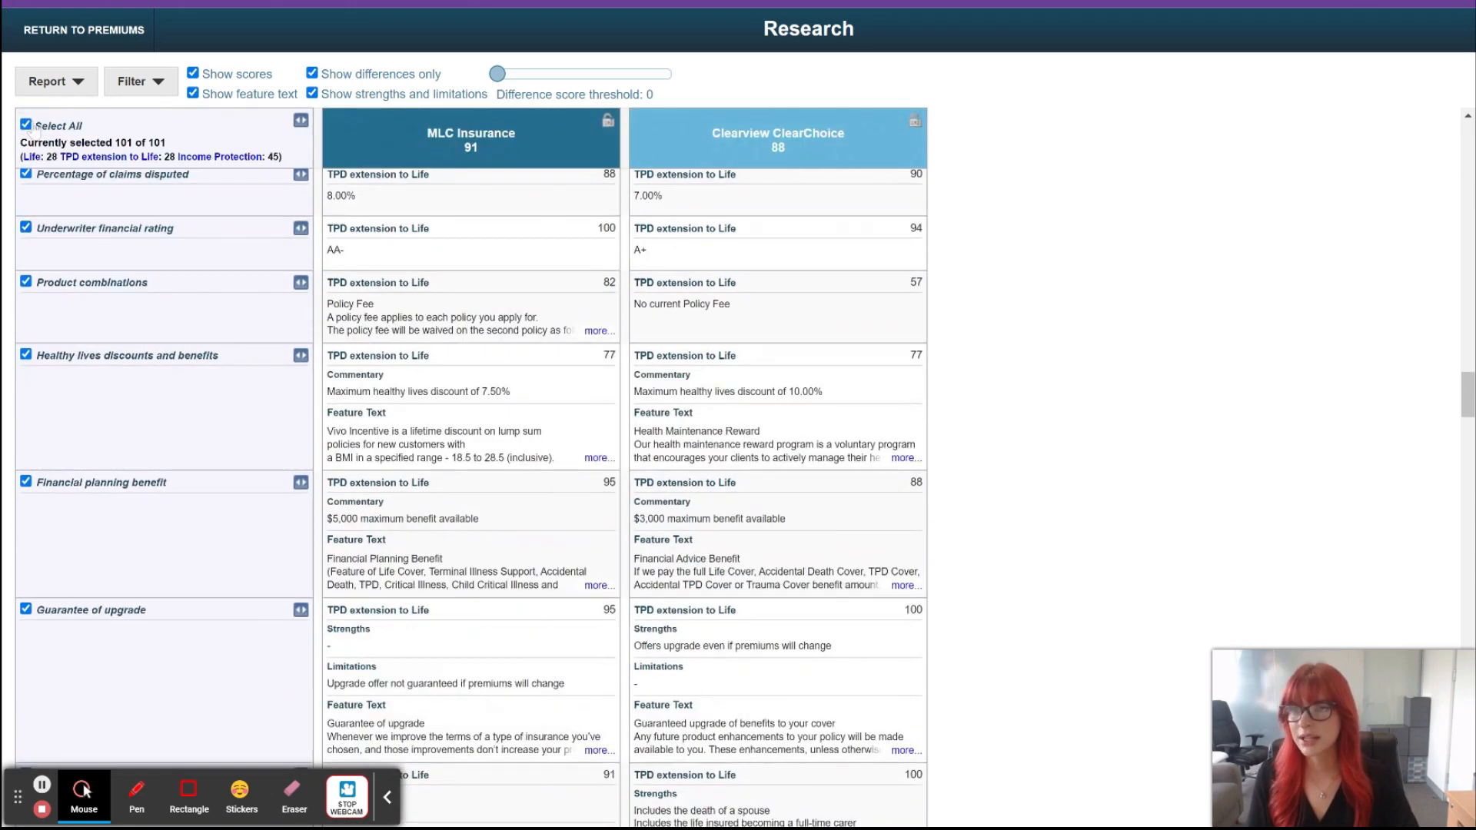
click(27, 125)
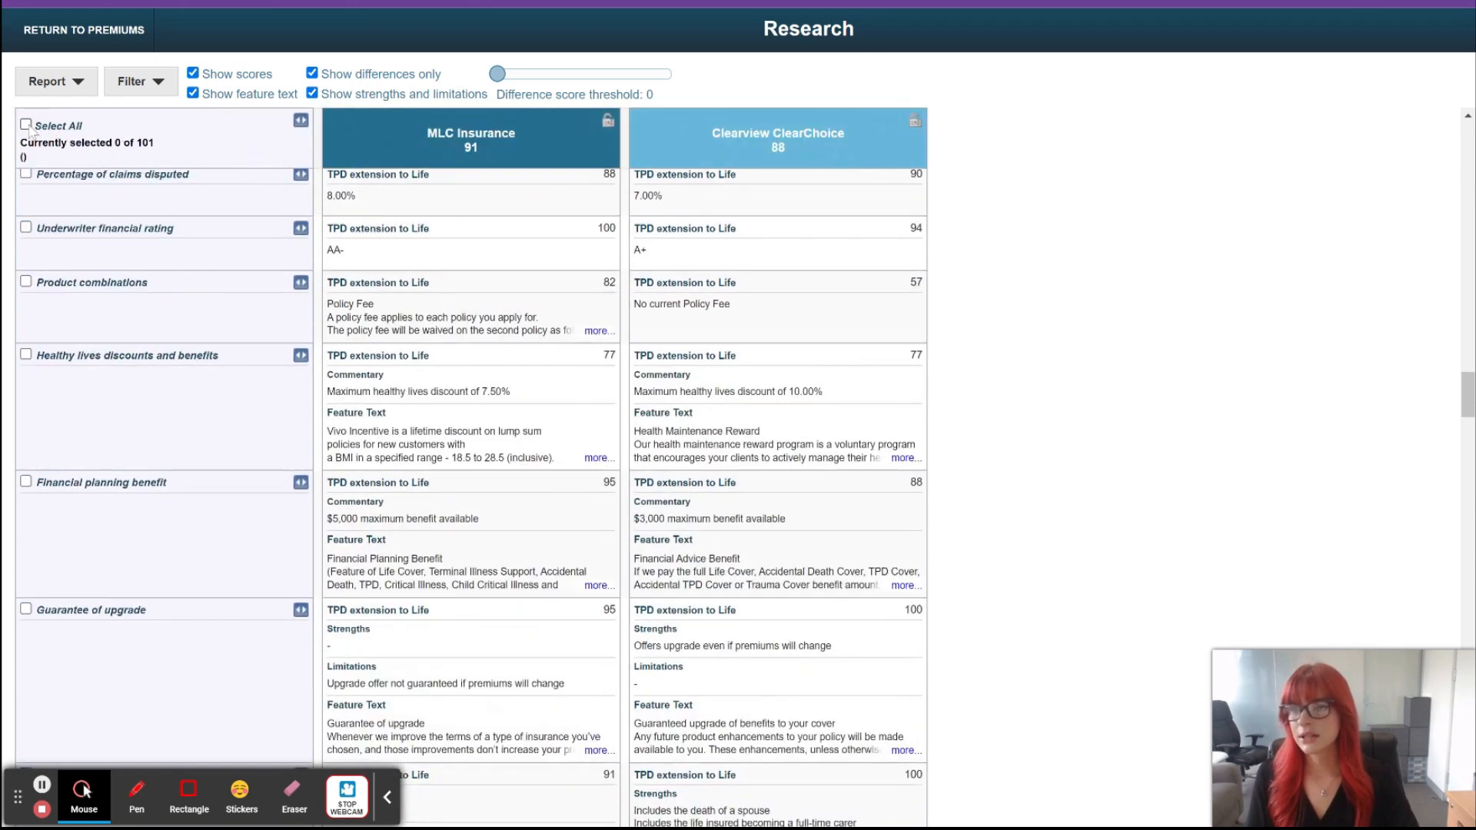
scroll(66, 396, down, 5)
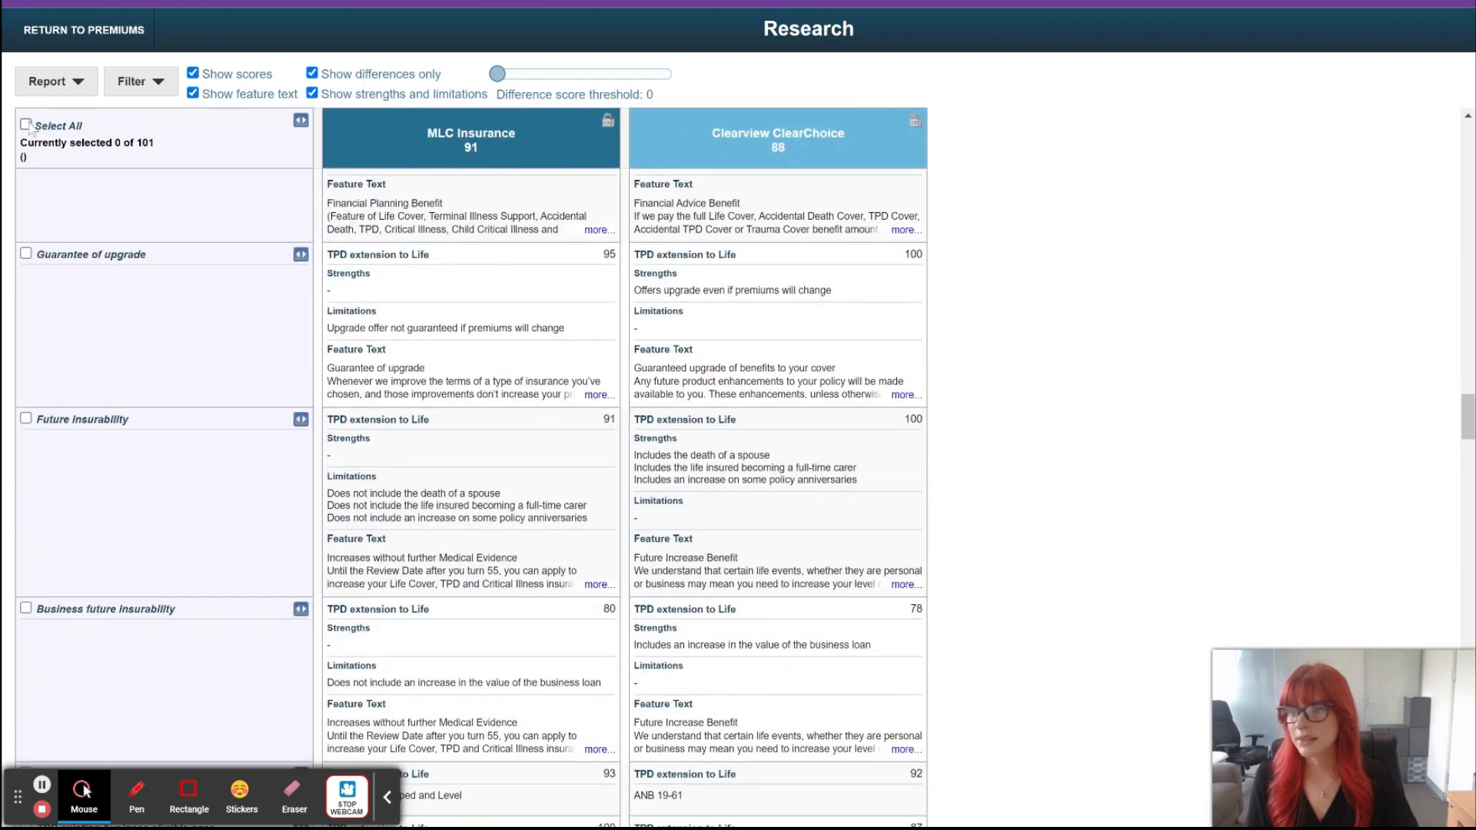
click(25, 254)
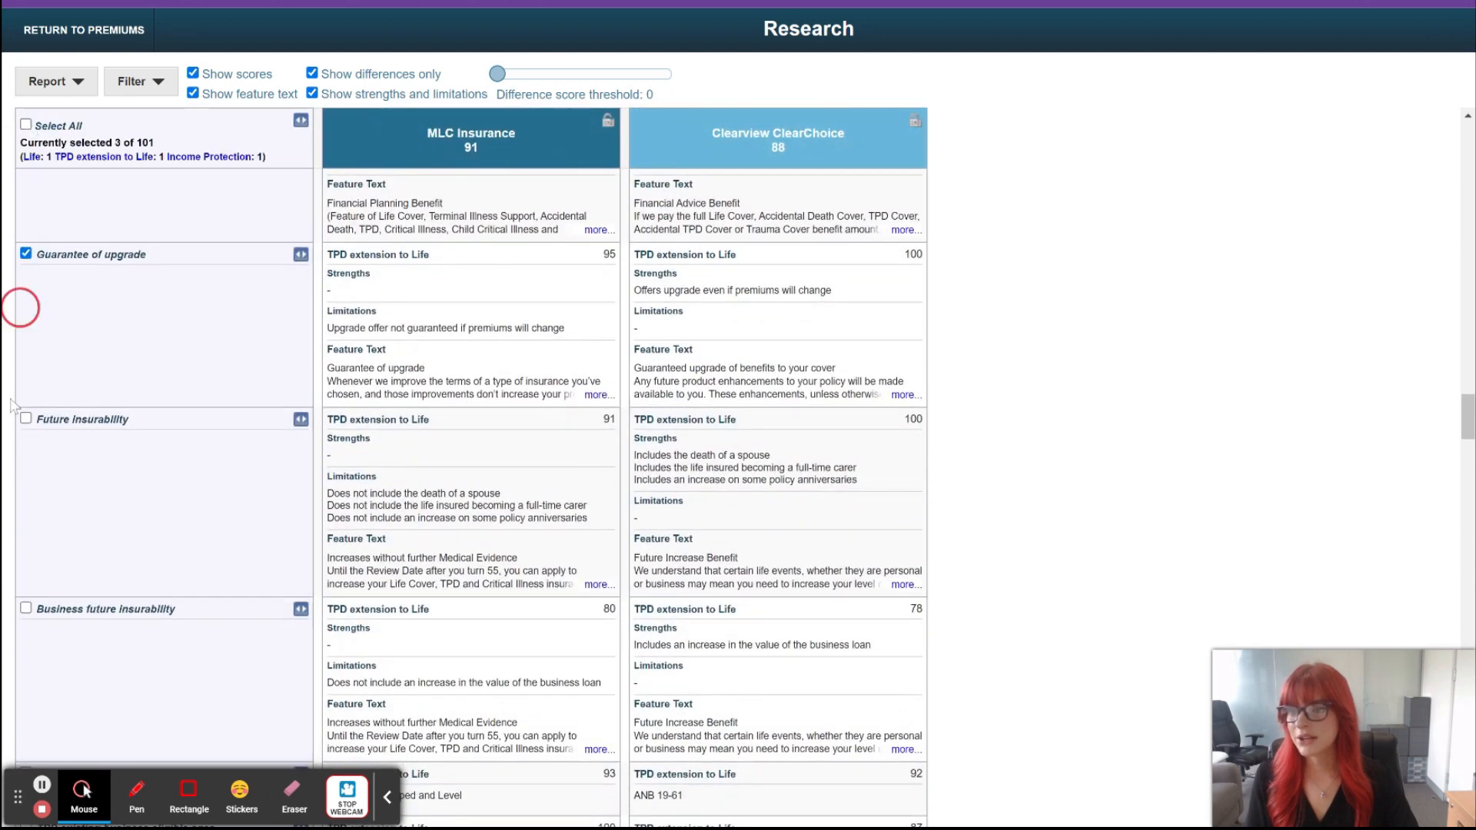
click(25, 608)
scroll(35, 554, down, 9)
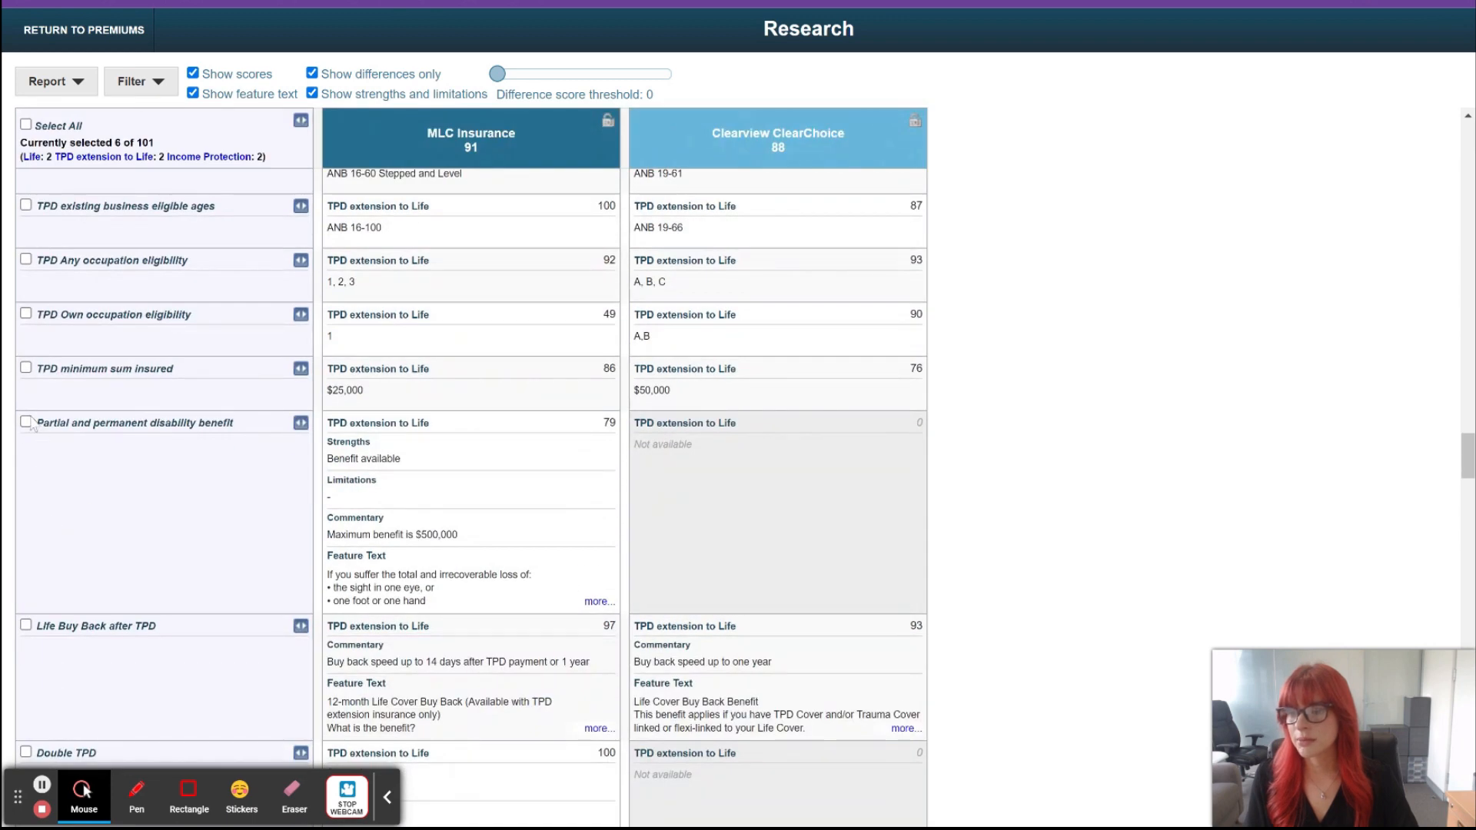
click(26, 422)
click(26, 627)
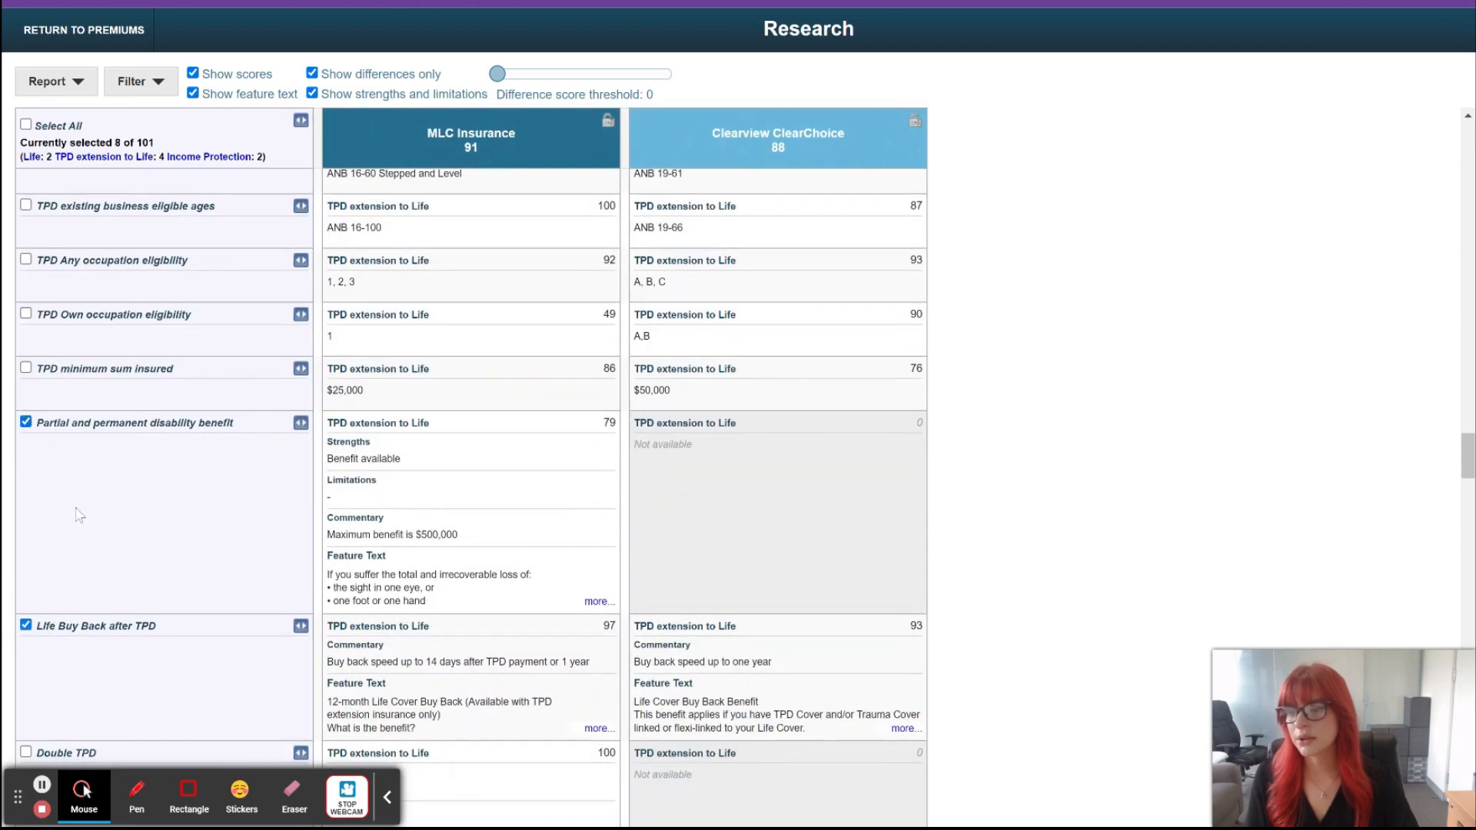
scroll(214, 355, down, 4)
scroll(212, 354, up, 8)
scroll(185, 404, up, 20)
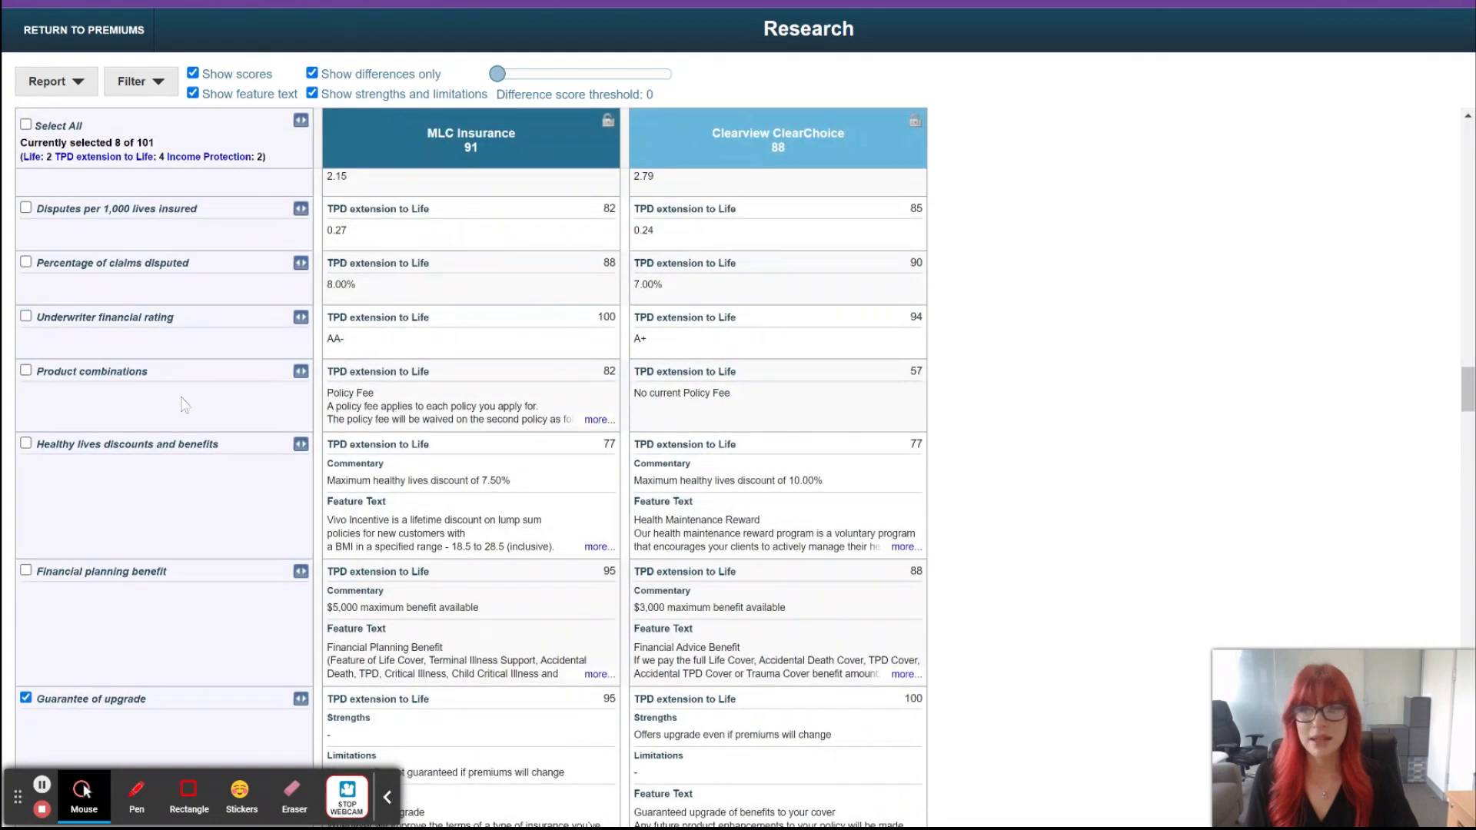
Produce the Feature Similarities and Differences report with all features selected and review its ClearView and MLC pages.
click(26, 359)
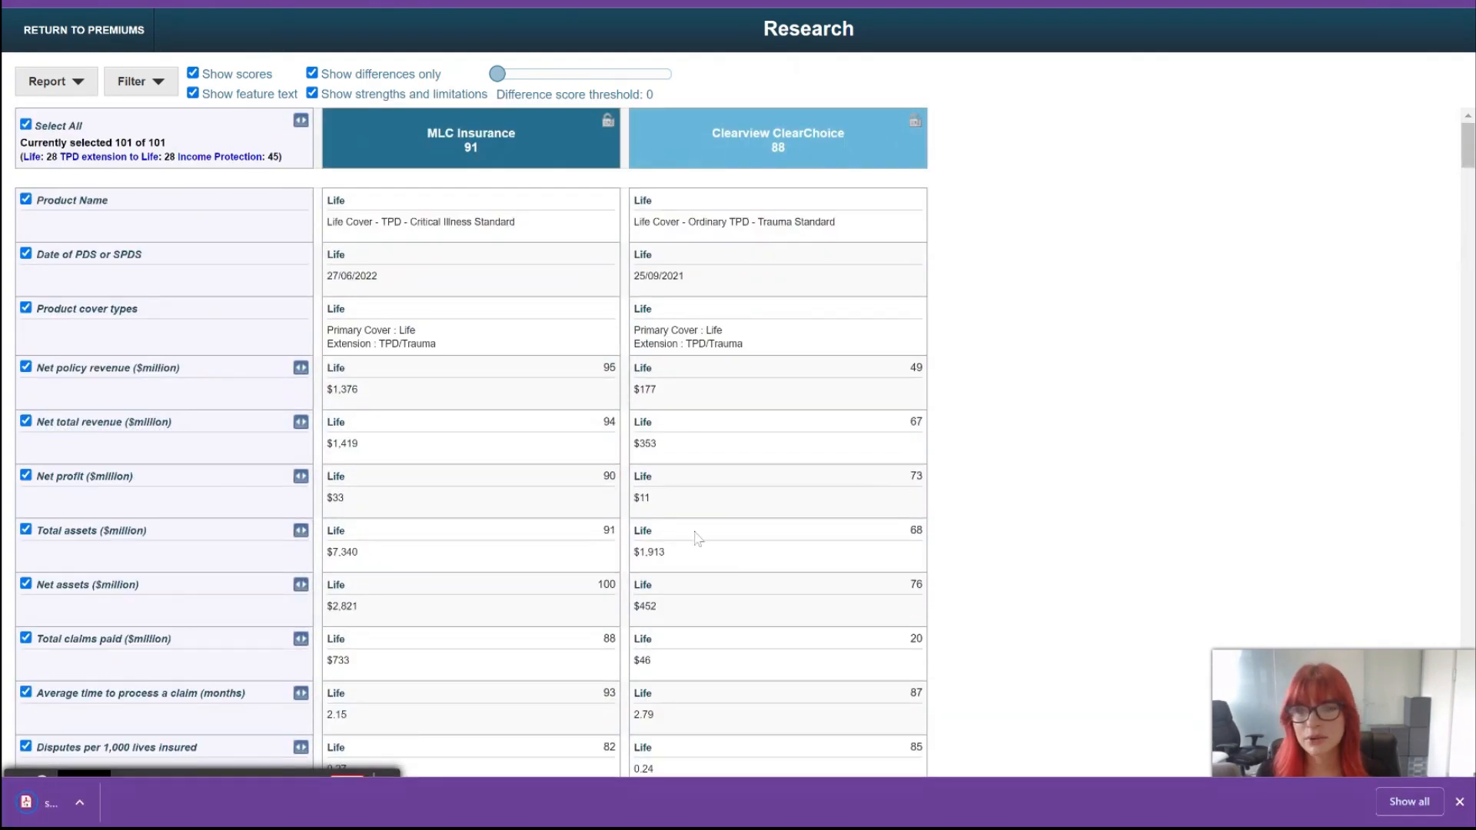
click(123, 817)
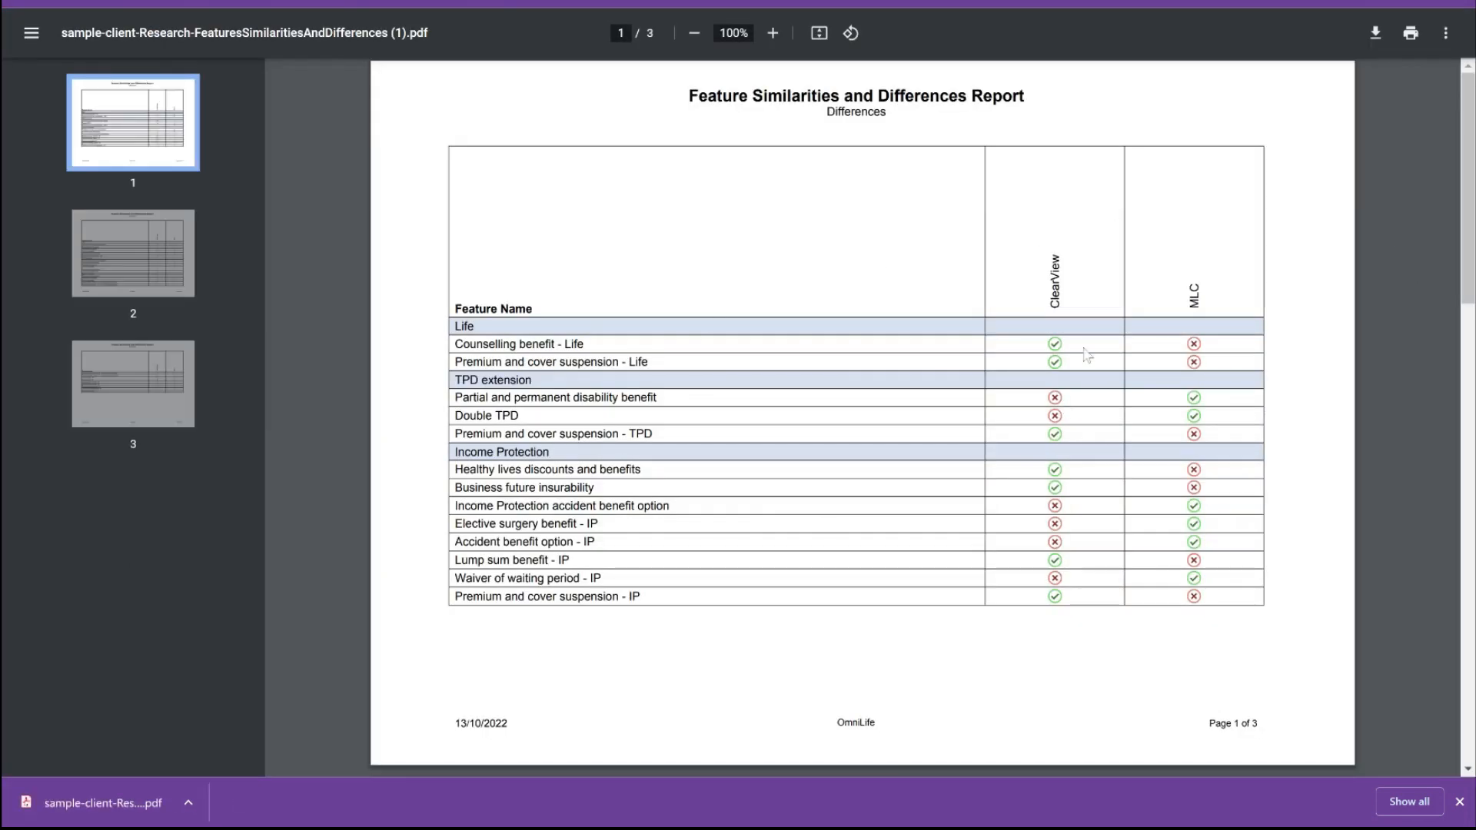
scroll(1078, 352, down, 14)
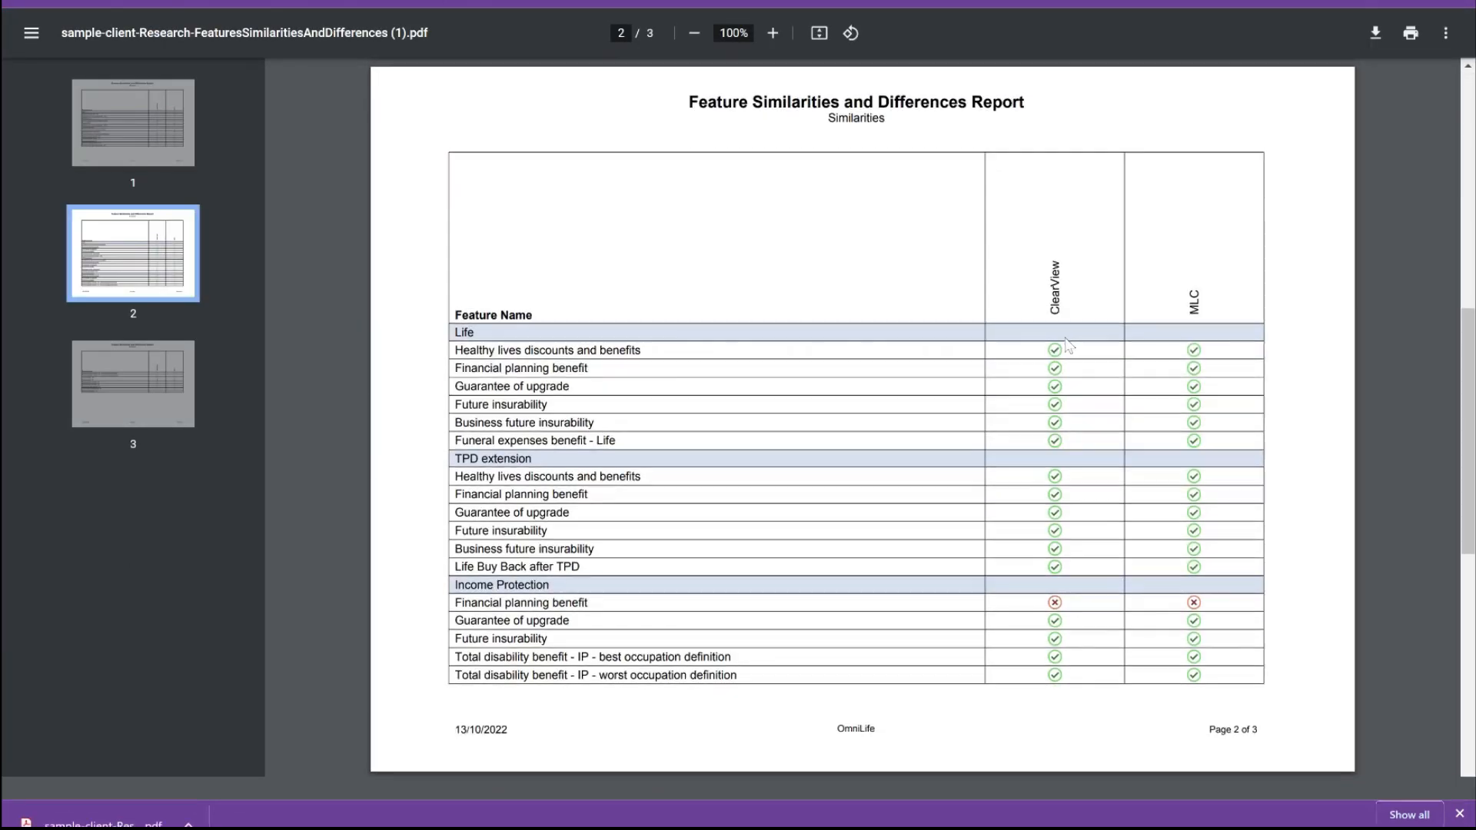
scroll(1063, 341, down, 4)
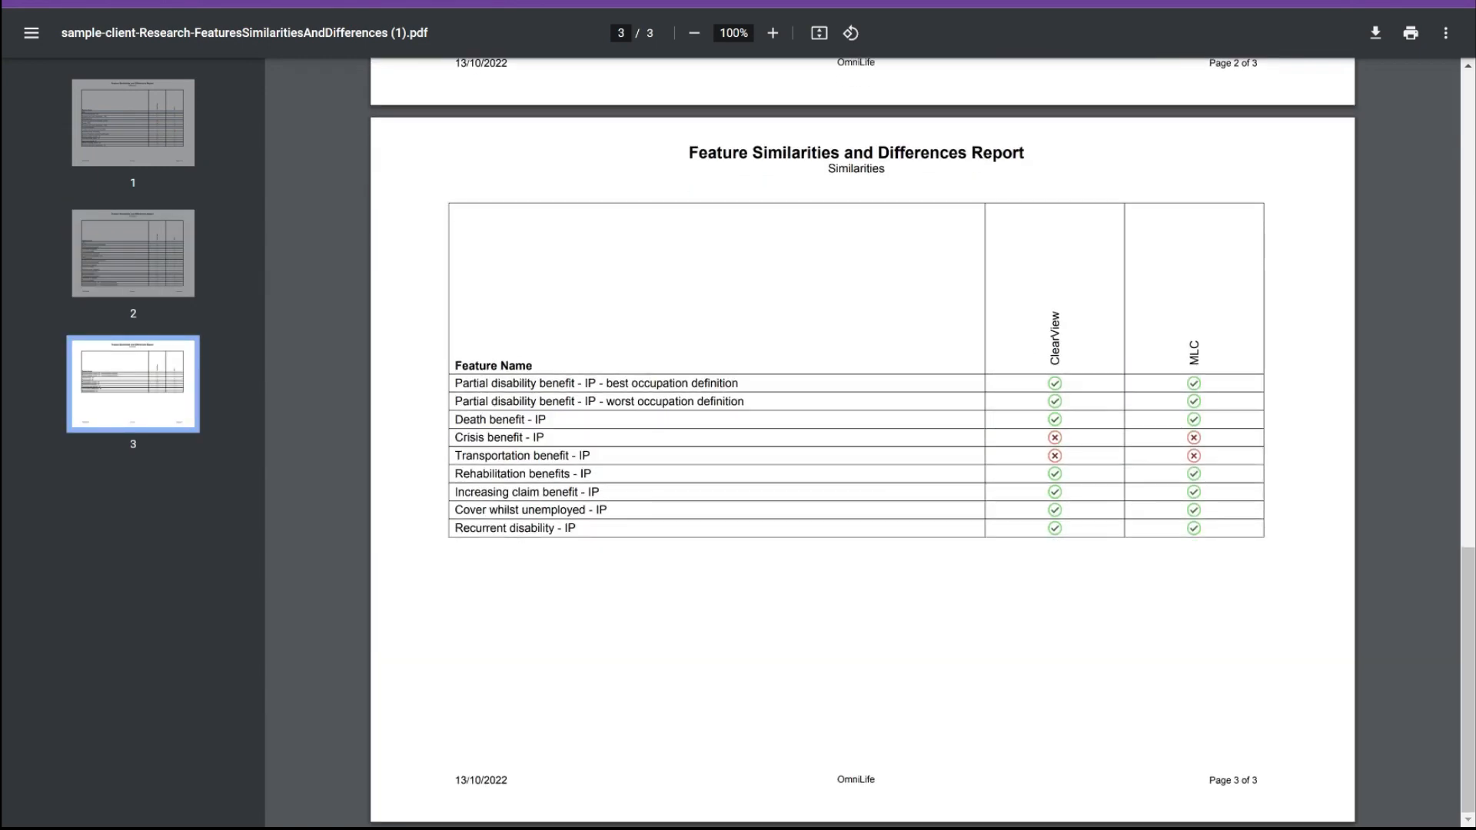
scroll(1030, 471, up, 19)
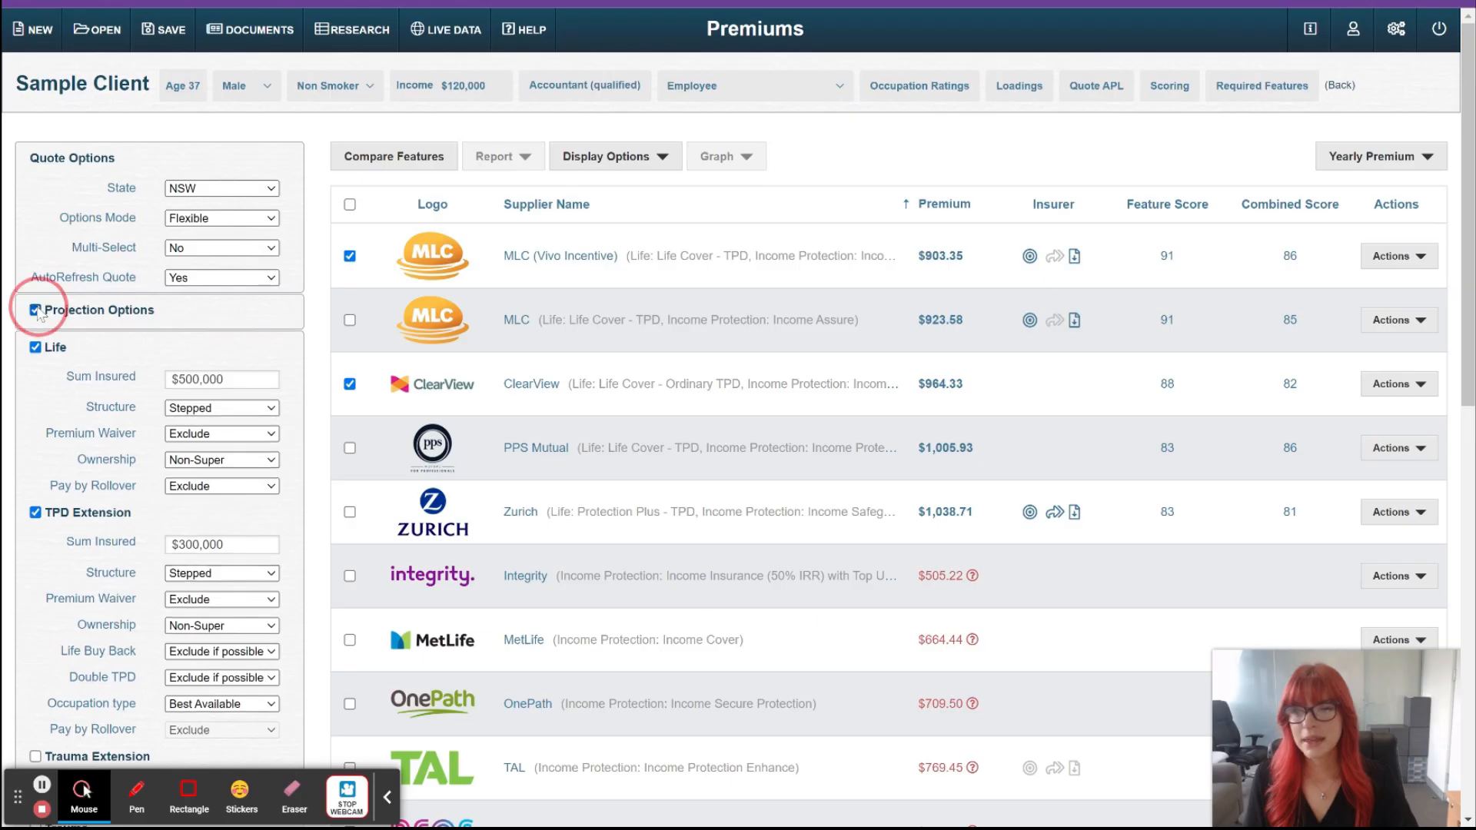
Enable the projection options for the premium comparison and set the result type to Cumulative.
click(34, 310)
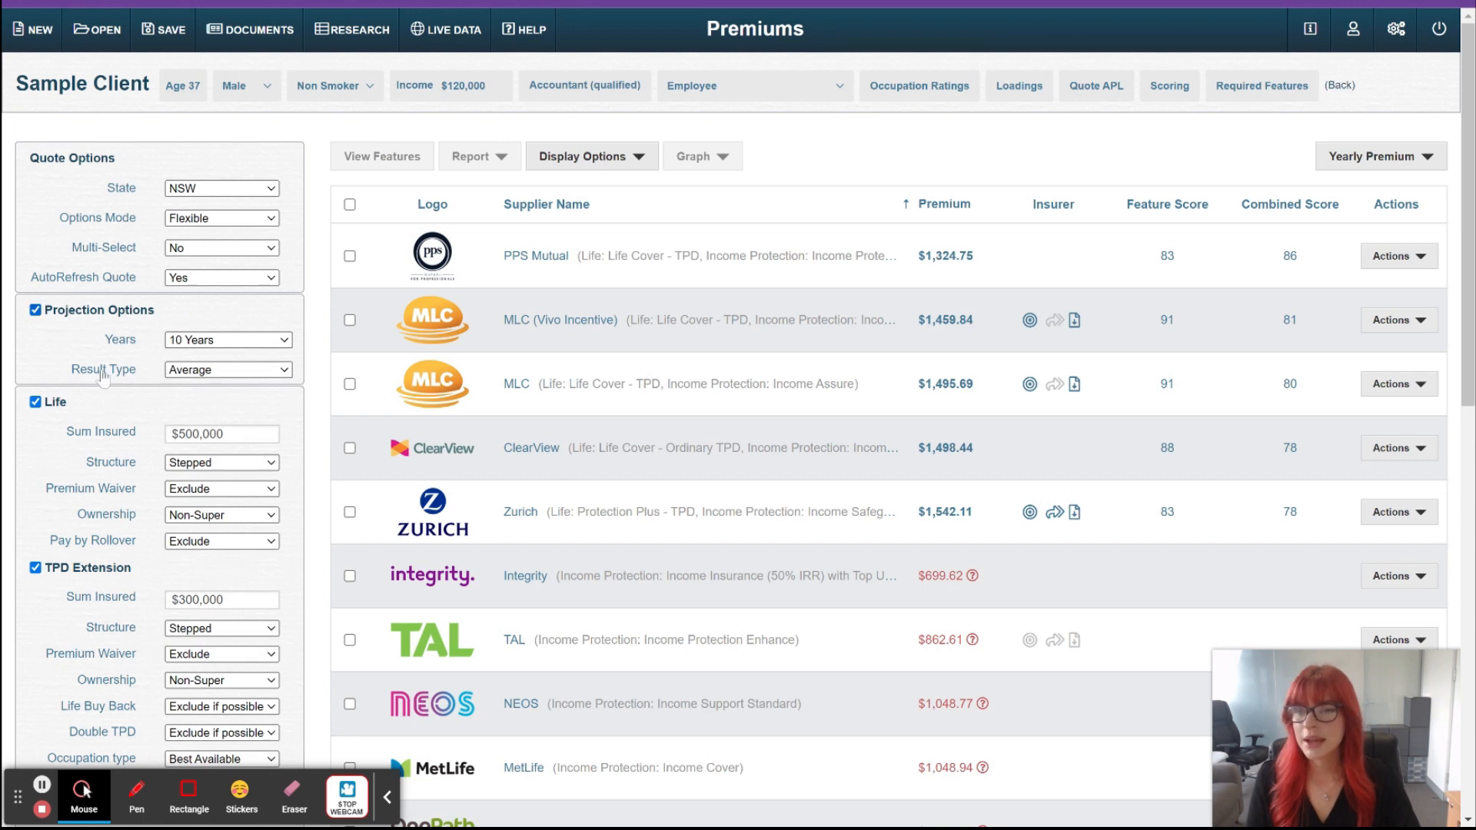
click(220, 343)
click(218, 372)
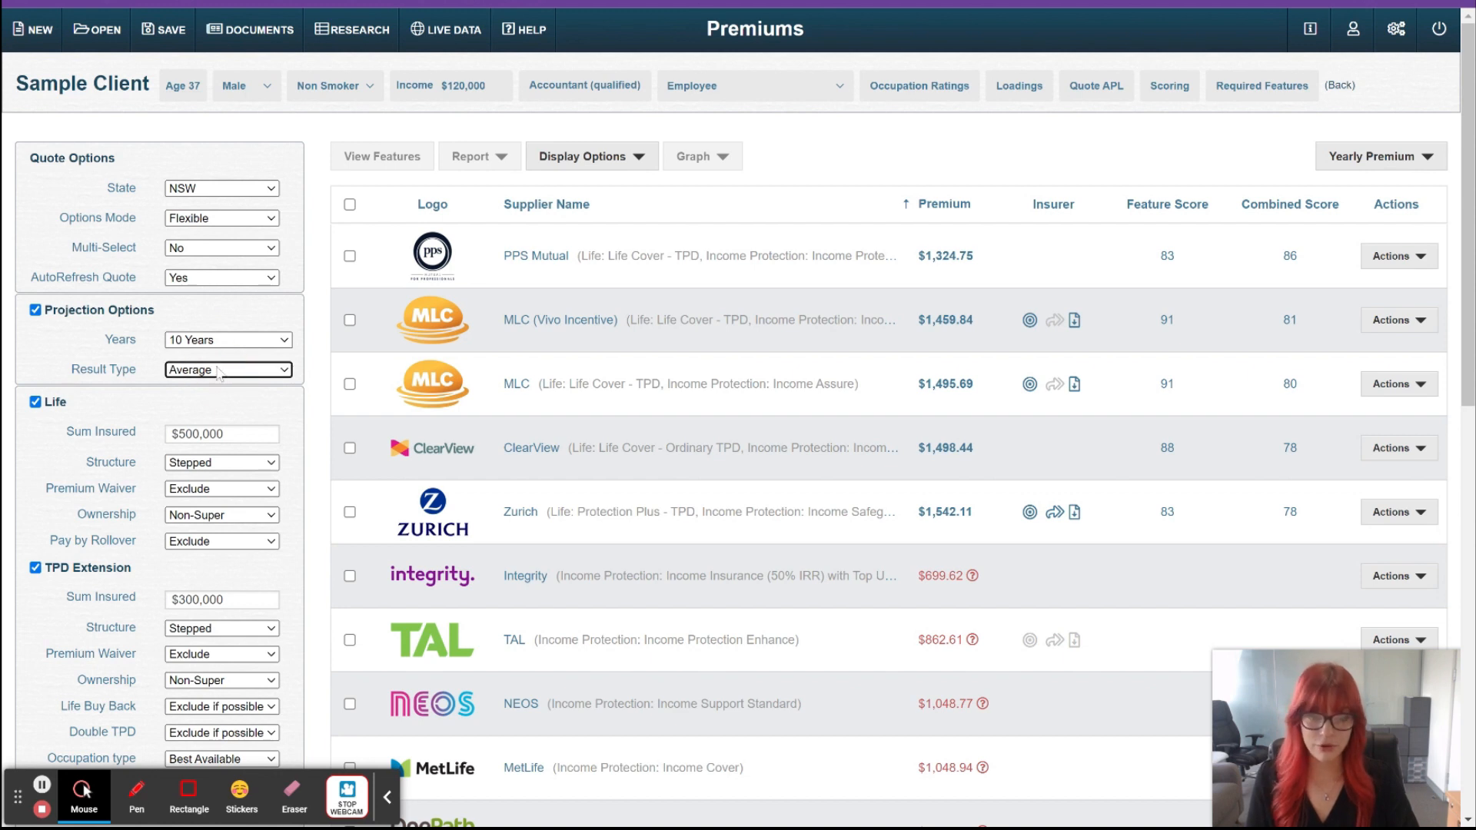
click(220, 376)
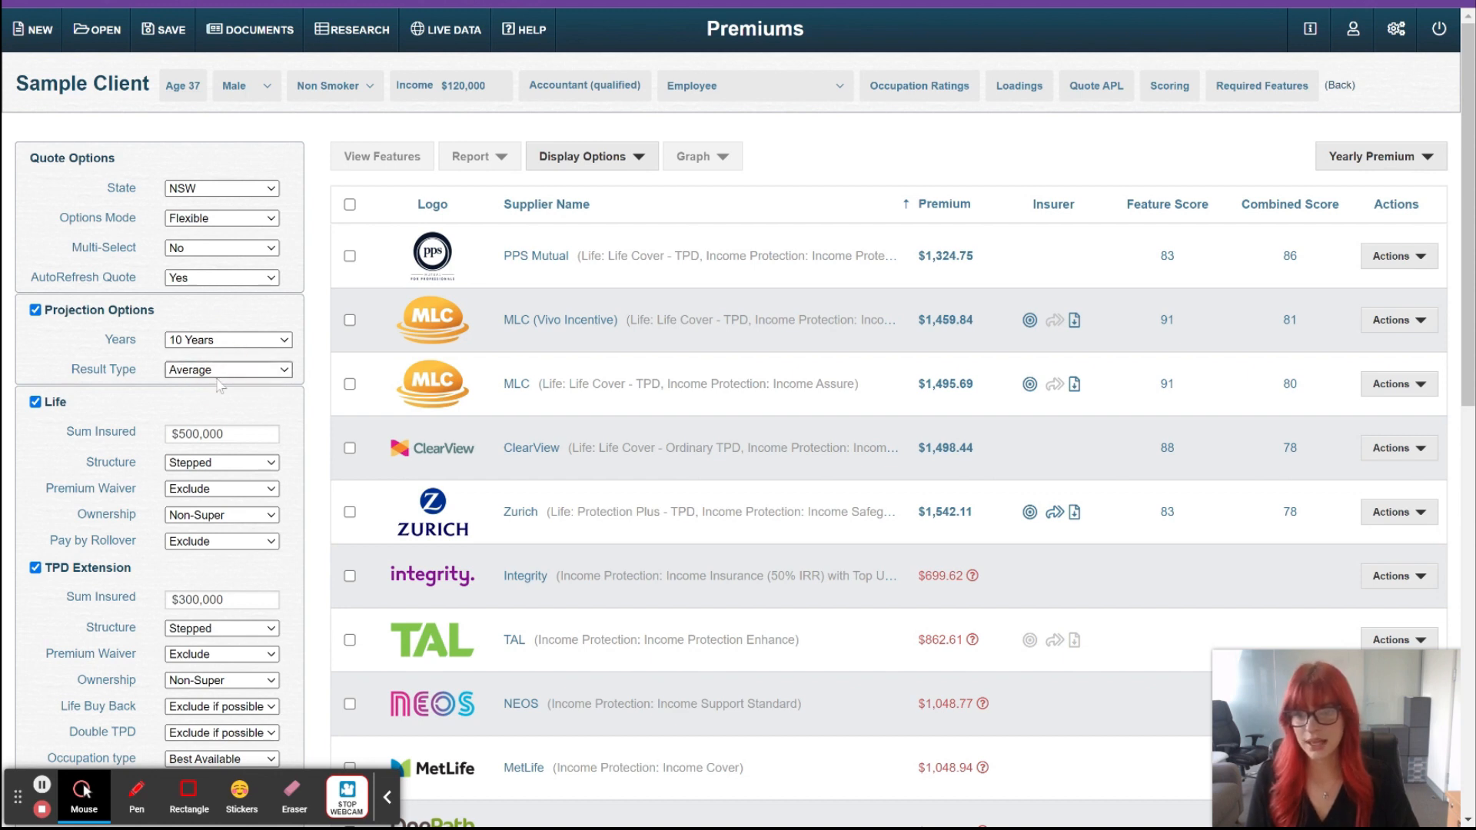
click(216, 401)
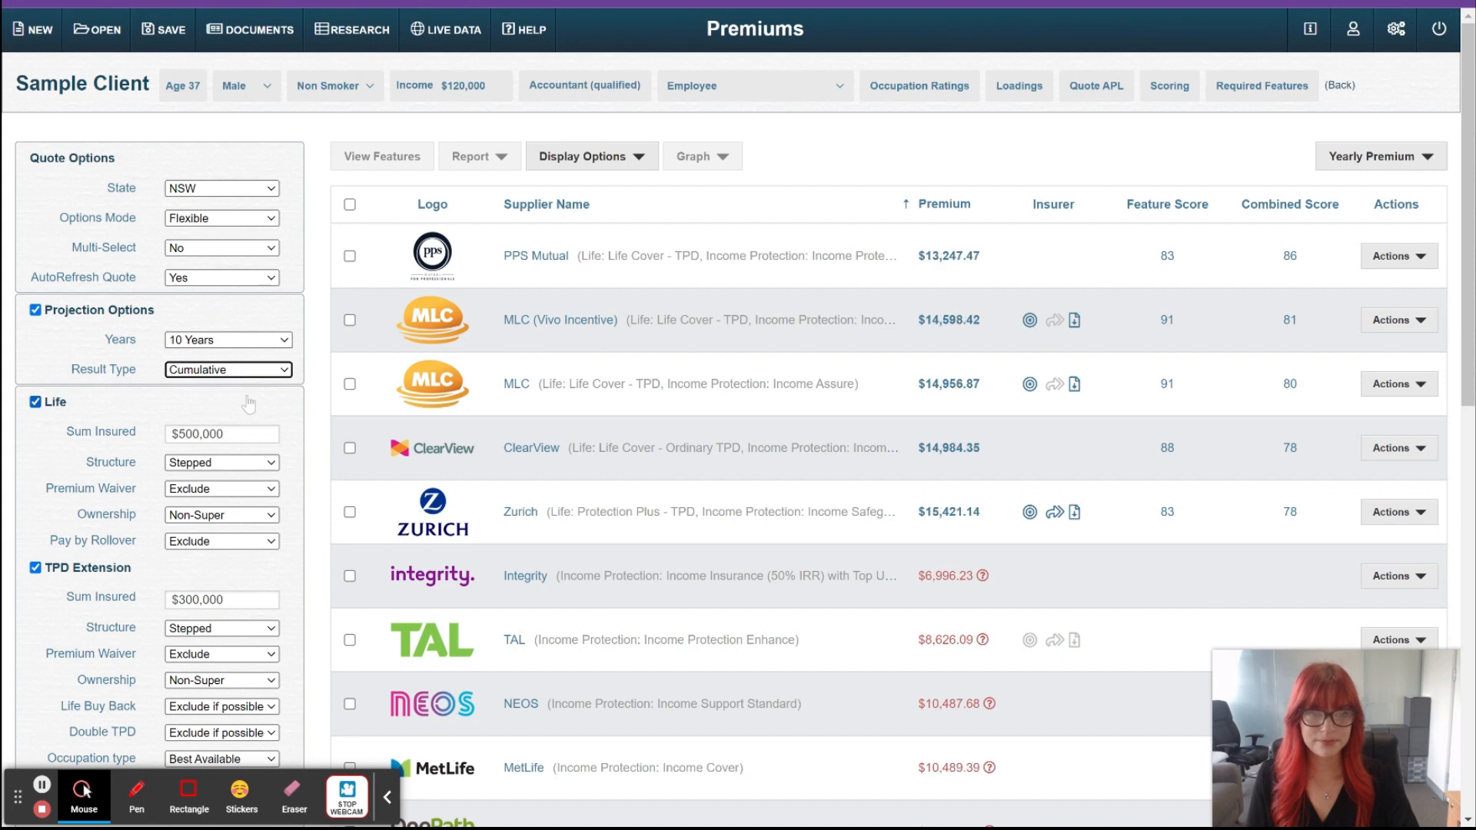
Project the cumulative premiums over 15 years and over 5 years, checking the MLC (Vivo Incentive) inclusions.
click(240, 339)
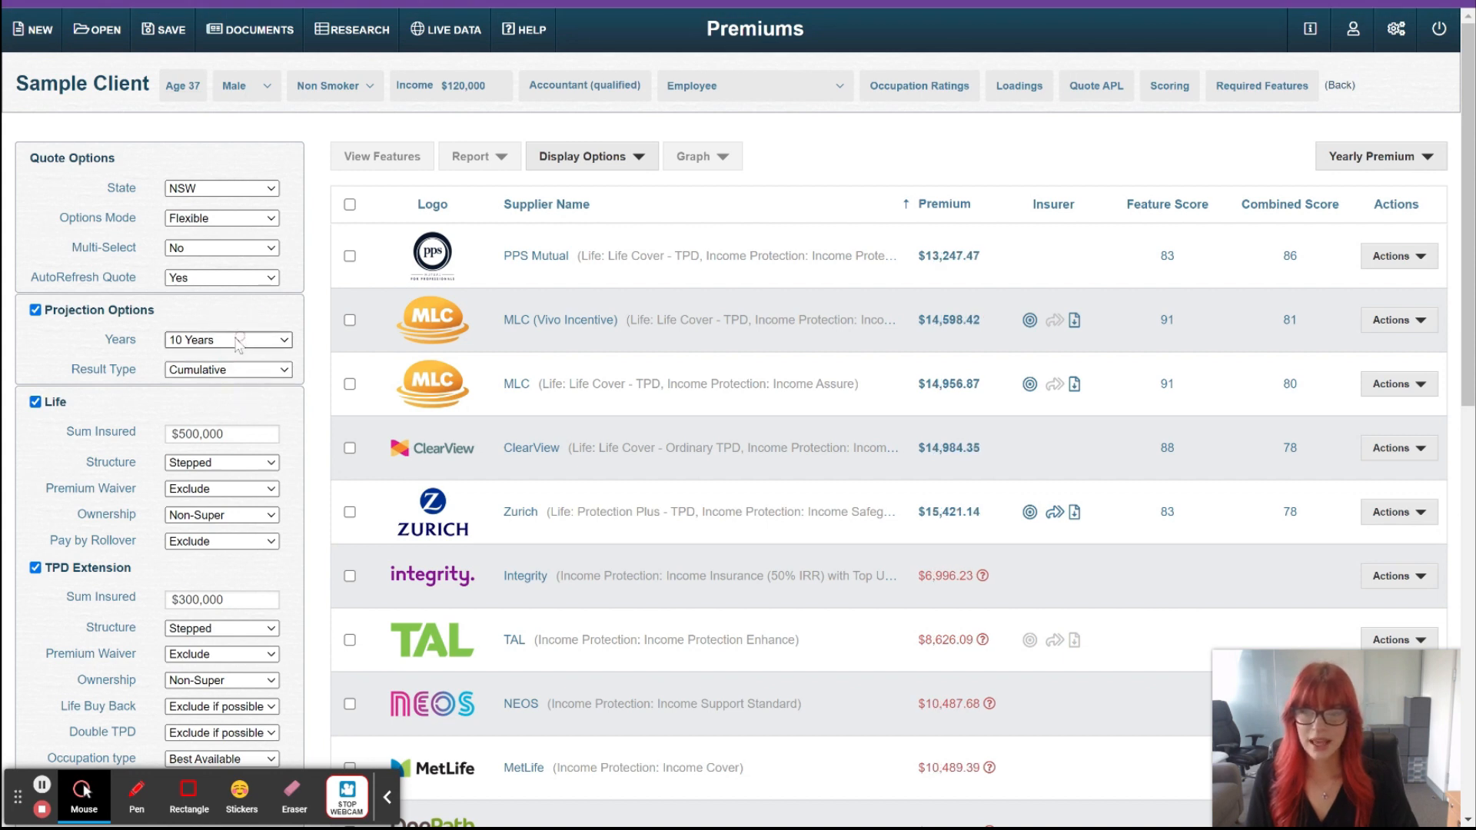
click(219, 400)
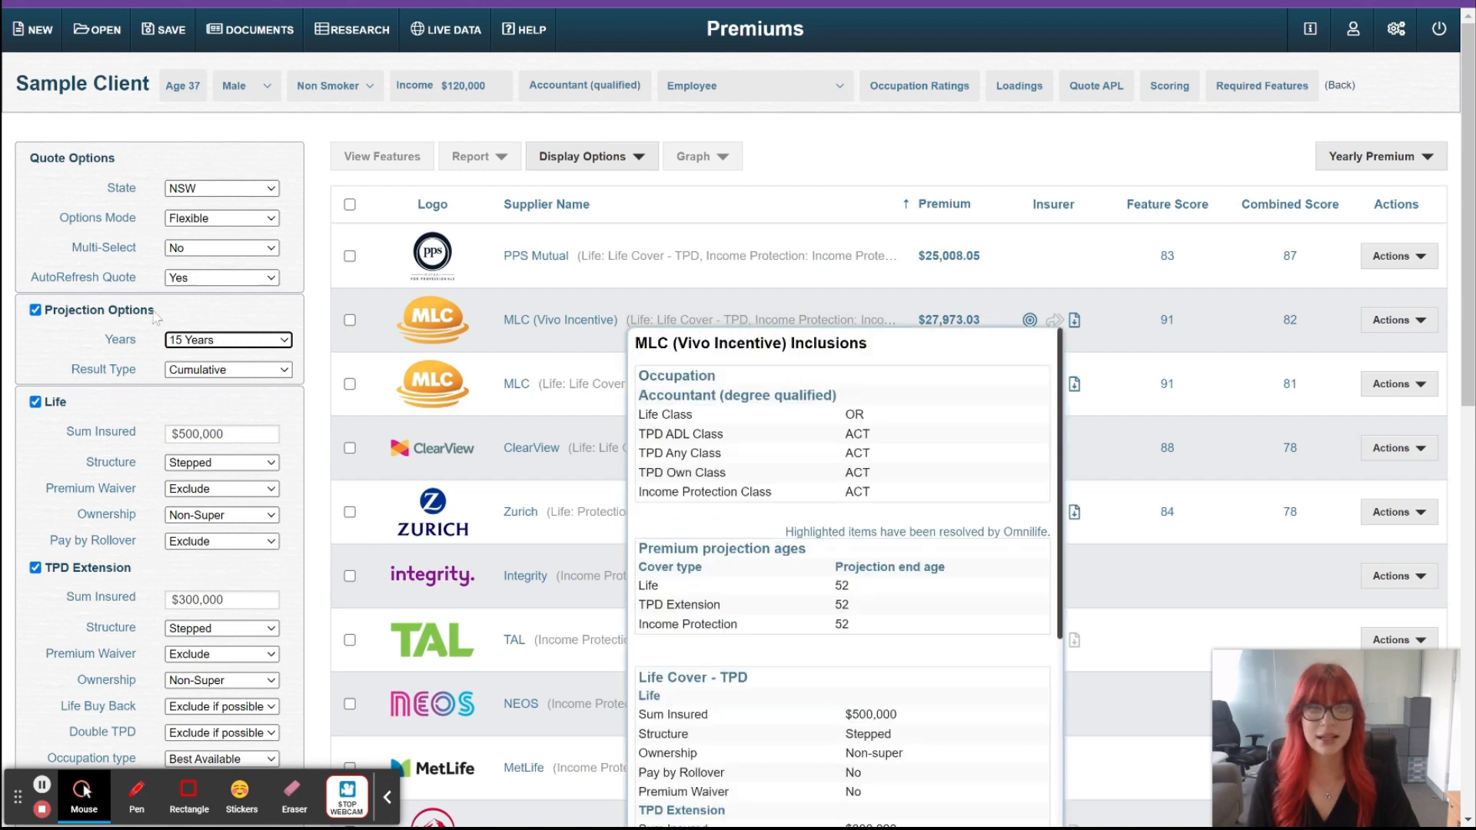
click(279, 355)
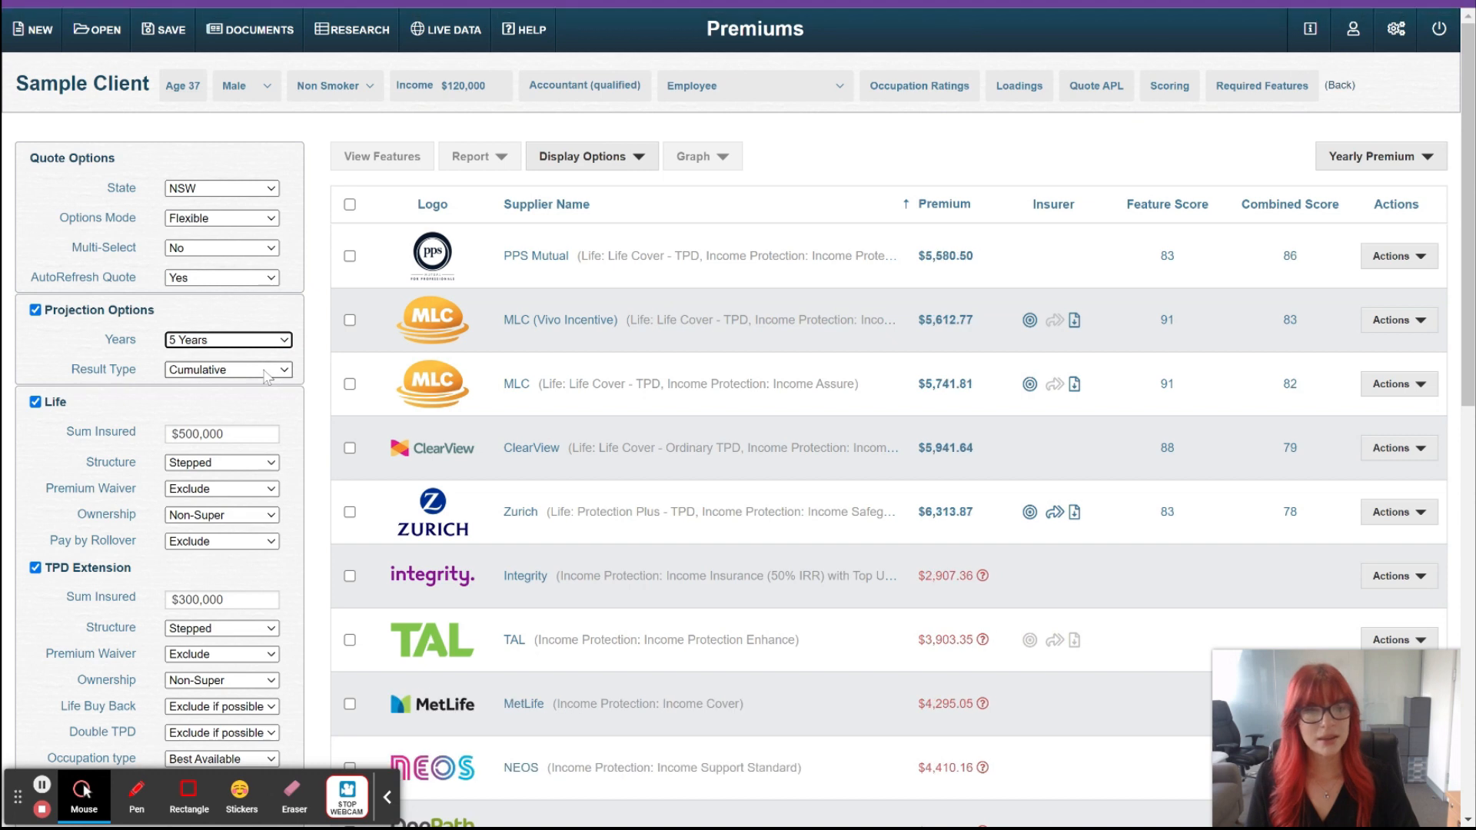
click(263, 370)
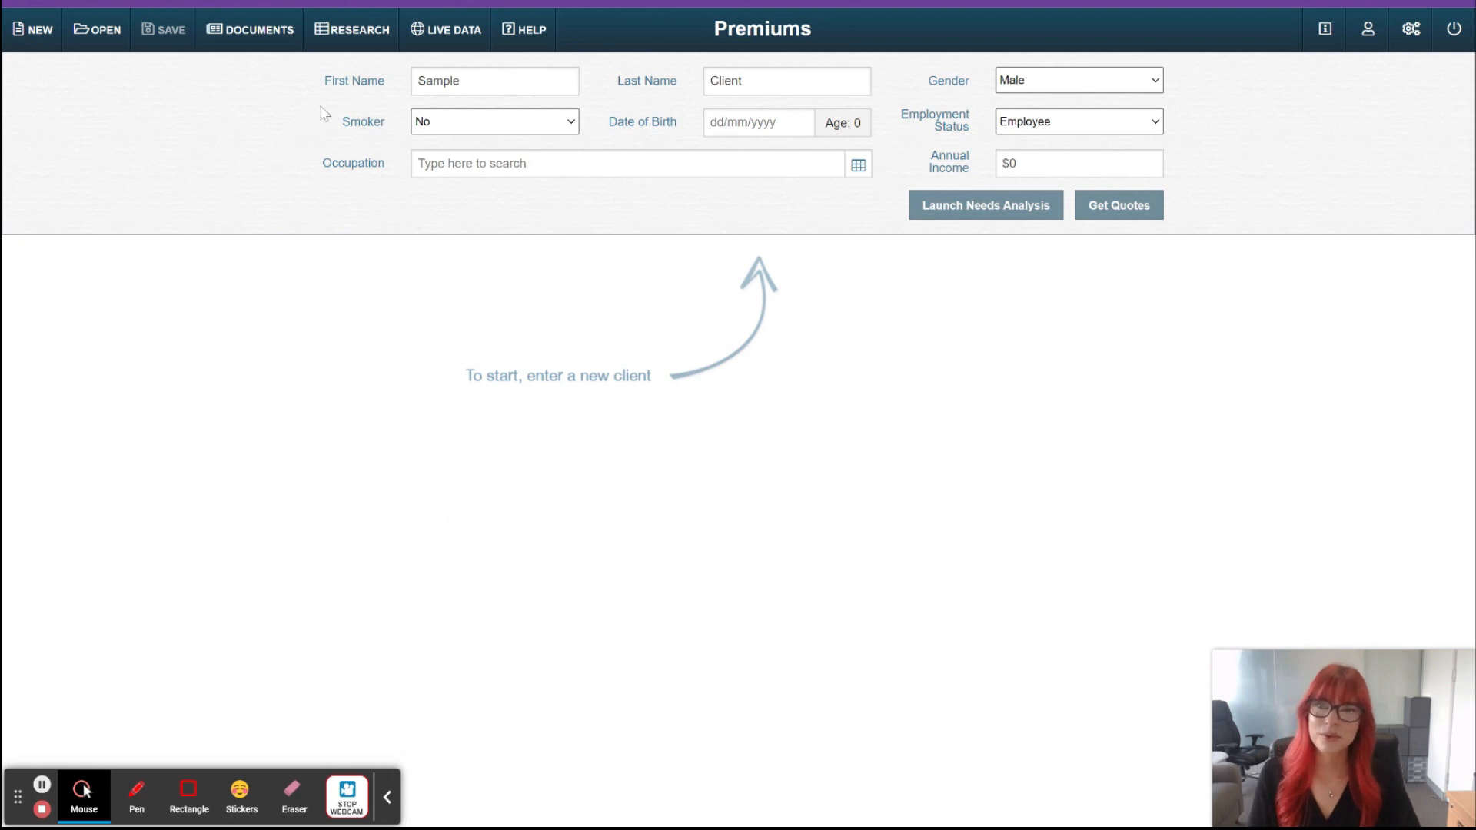
Open the standalone research section and filter the PDS revisions to year 2018 and insurer "zurich".
click(346, 40)
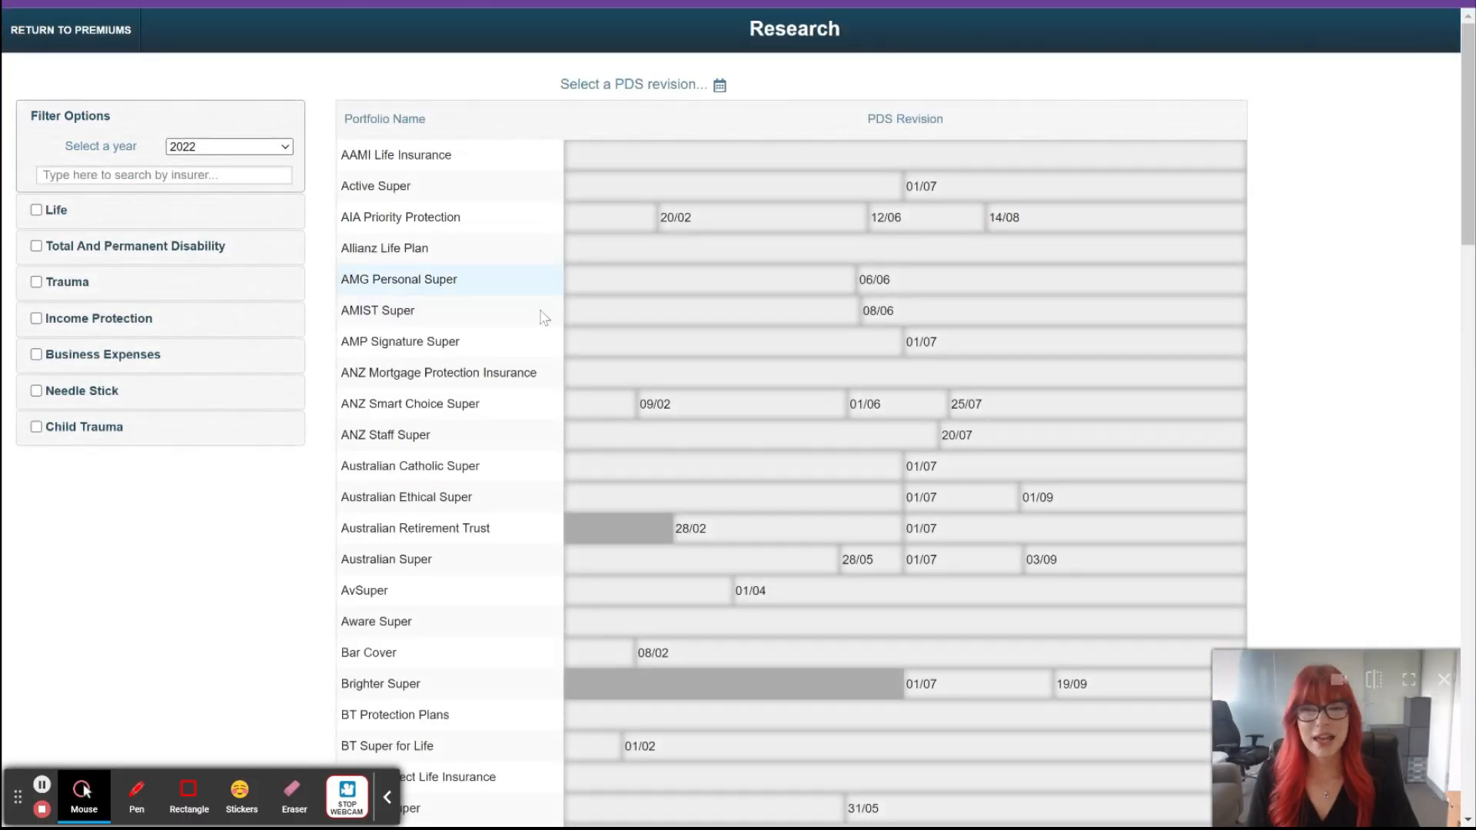
click(281, 152)
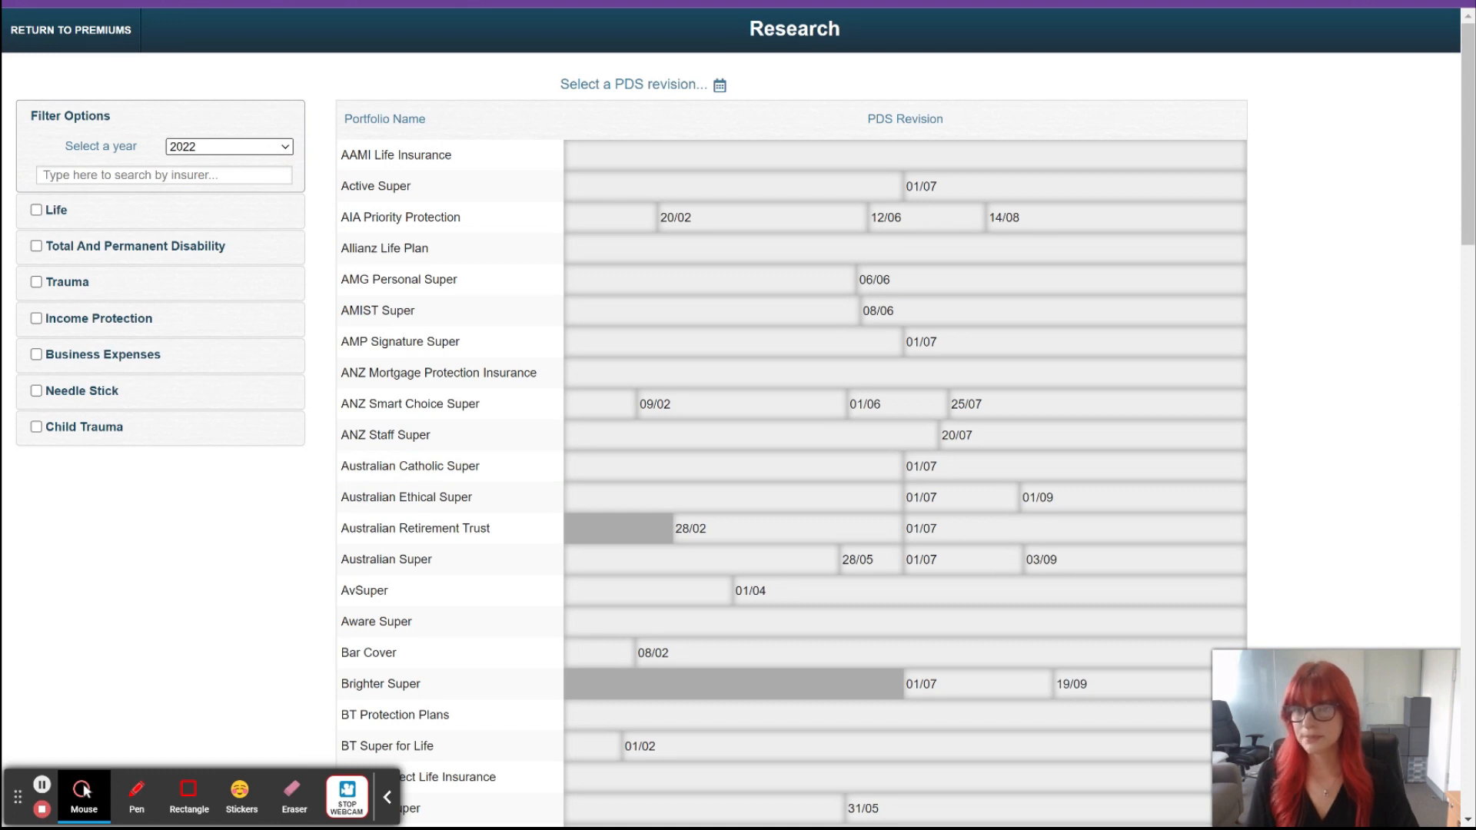
click(214, 194)
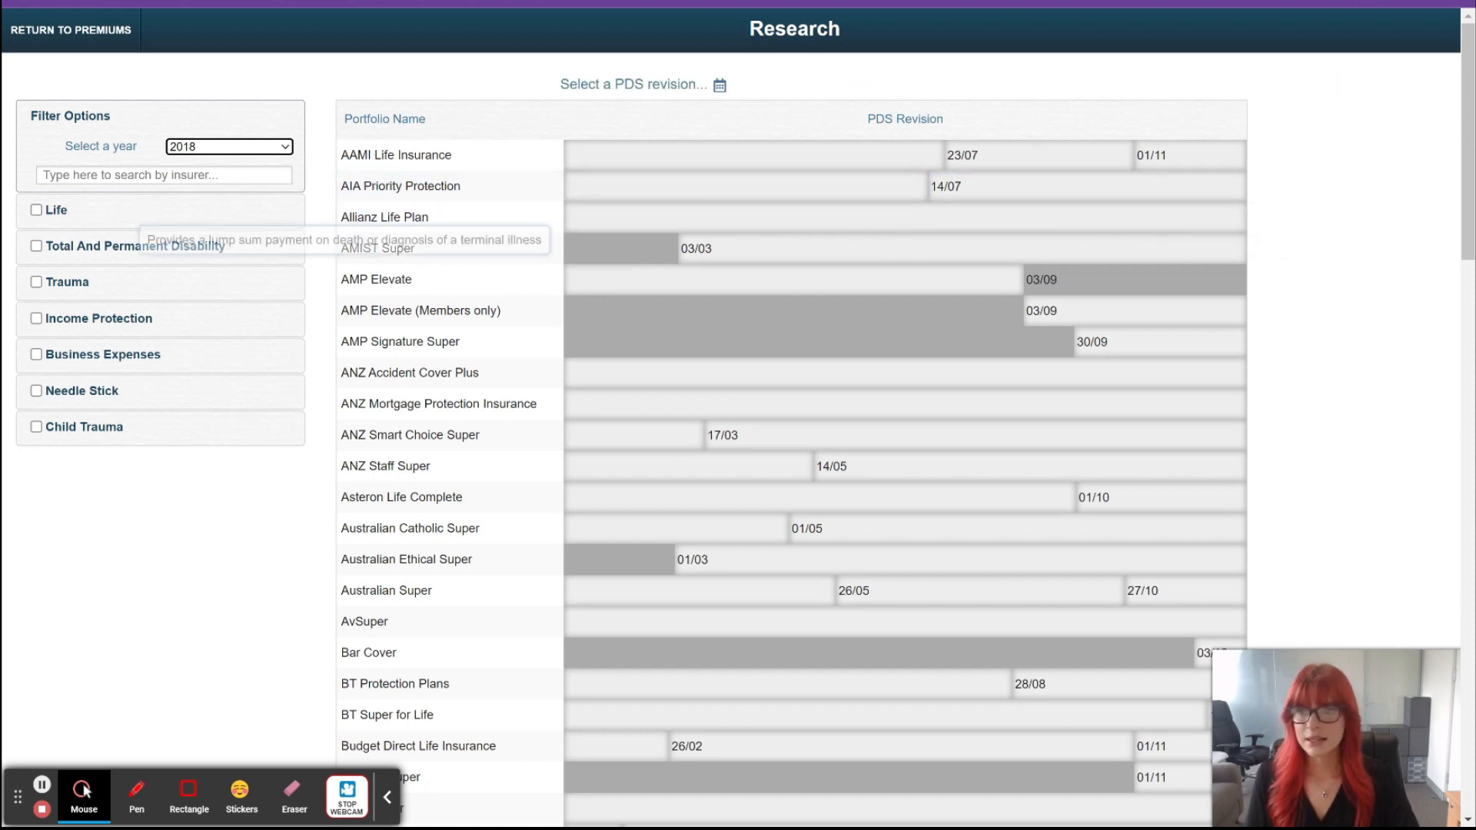
key(Tab)
text(zu)
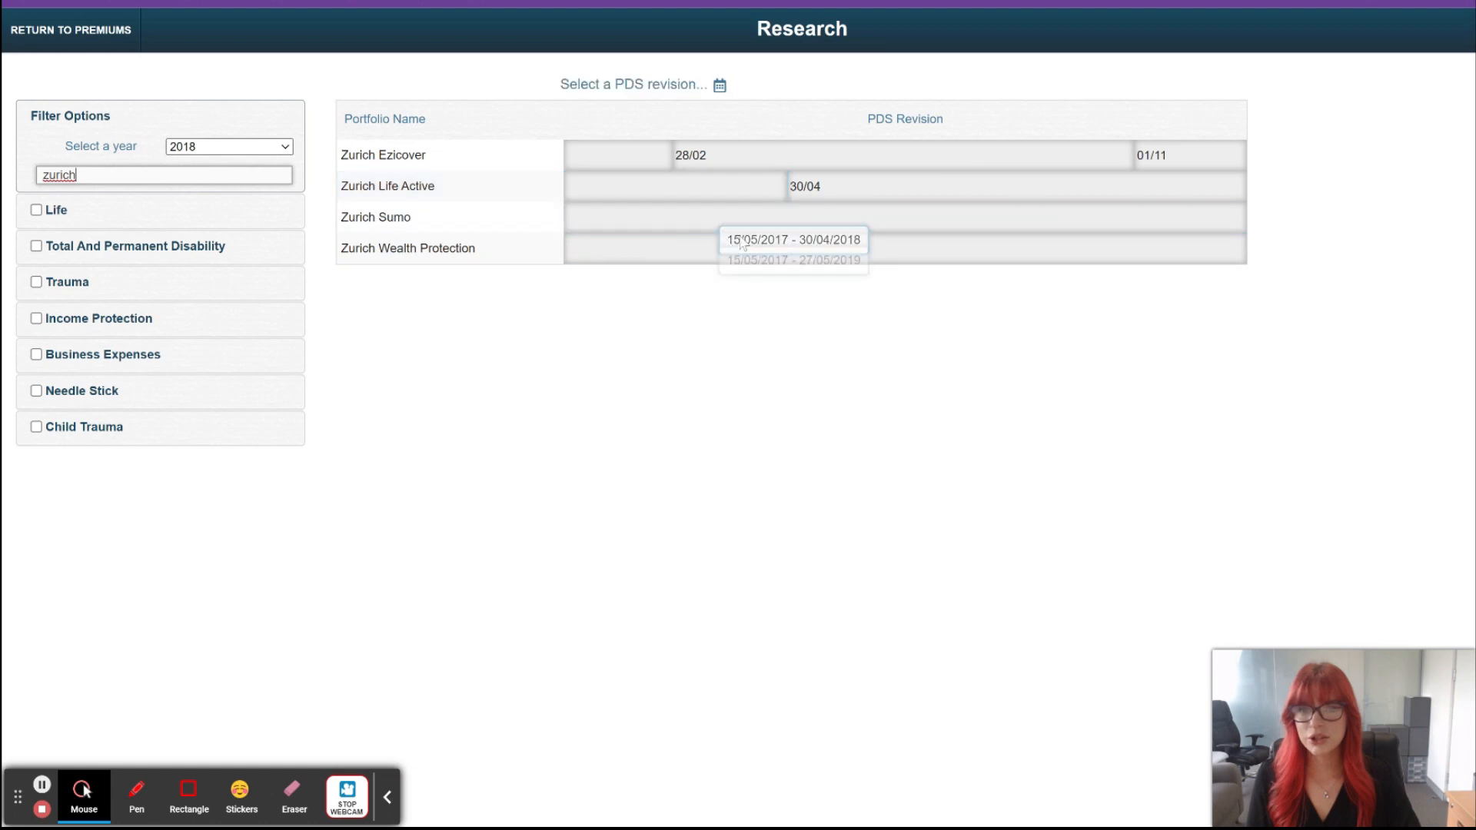
From Zurich Wealth Protection, add Protection Plus (Zurich Trustee) - Optimised TPD - Extended Trauma with Life, TPD Extension and Trauma Extension to the selected portfolios.
click(901, 254)
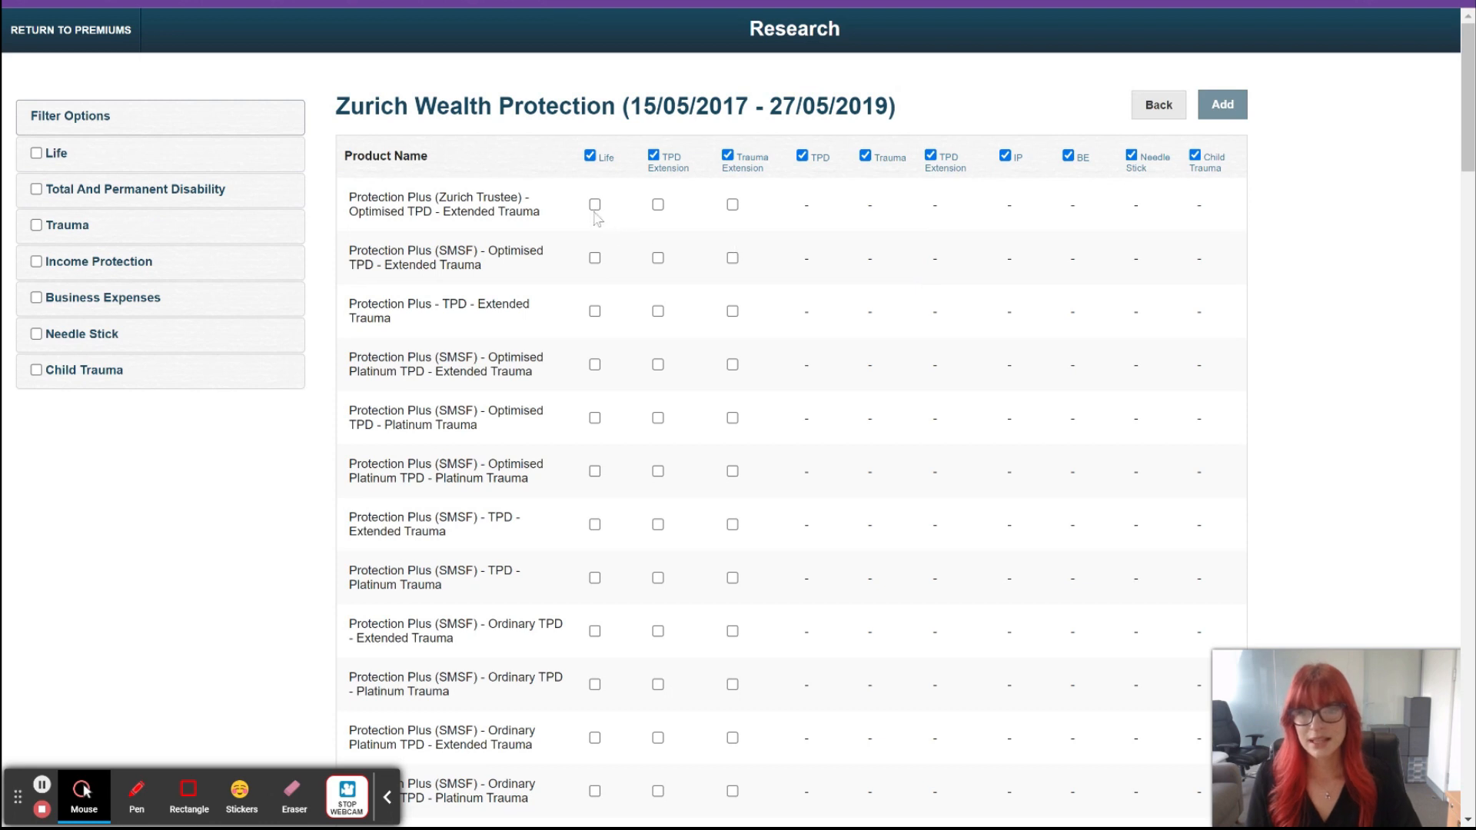
click(594, 205)
click(658, 205)
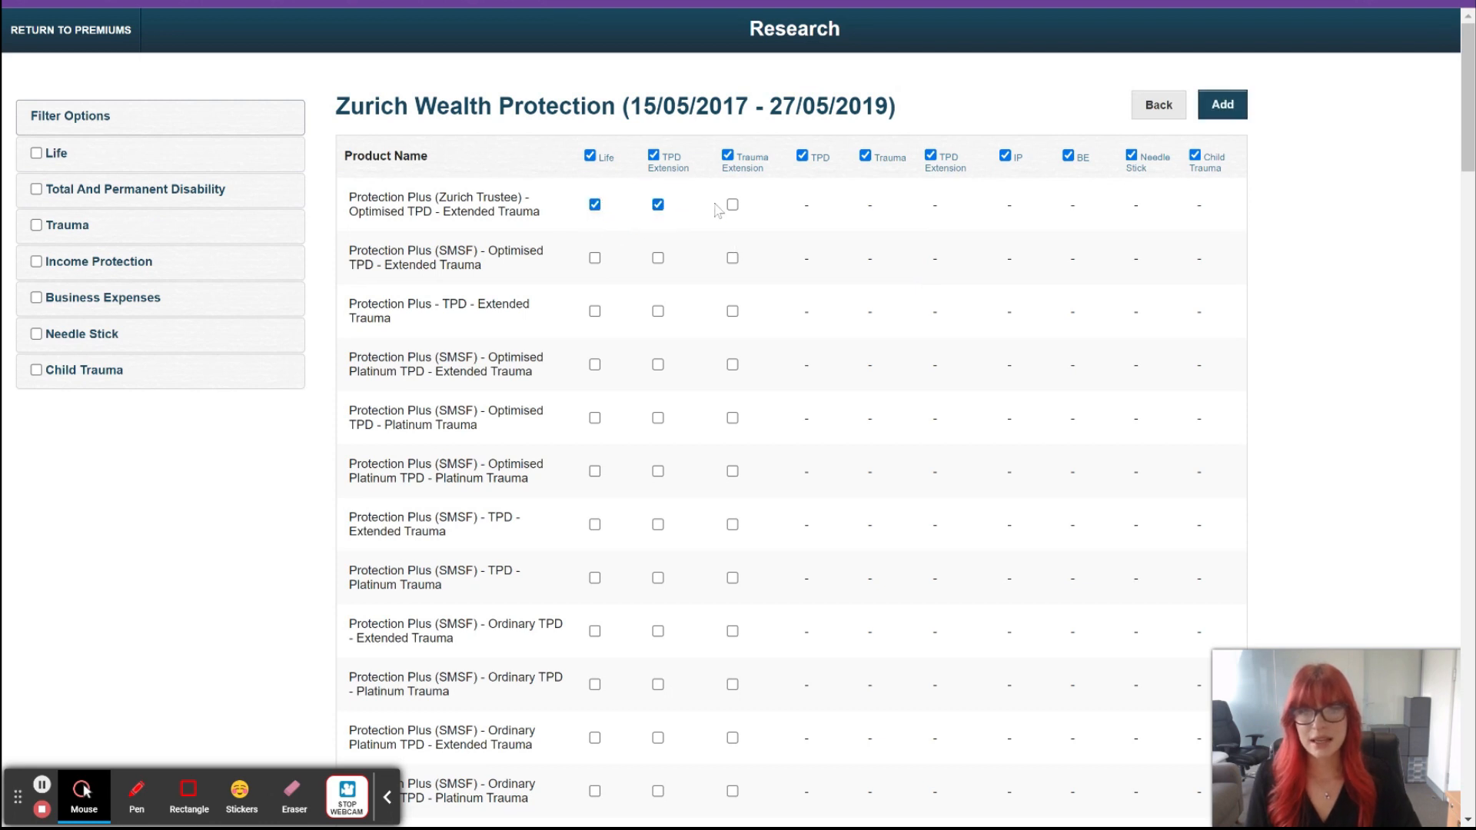
click(732, 204)
scroll(1021, 330, down, 5)
scroll(1019, 331, down, 3)
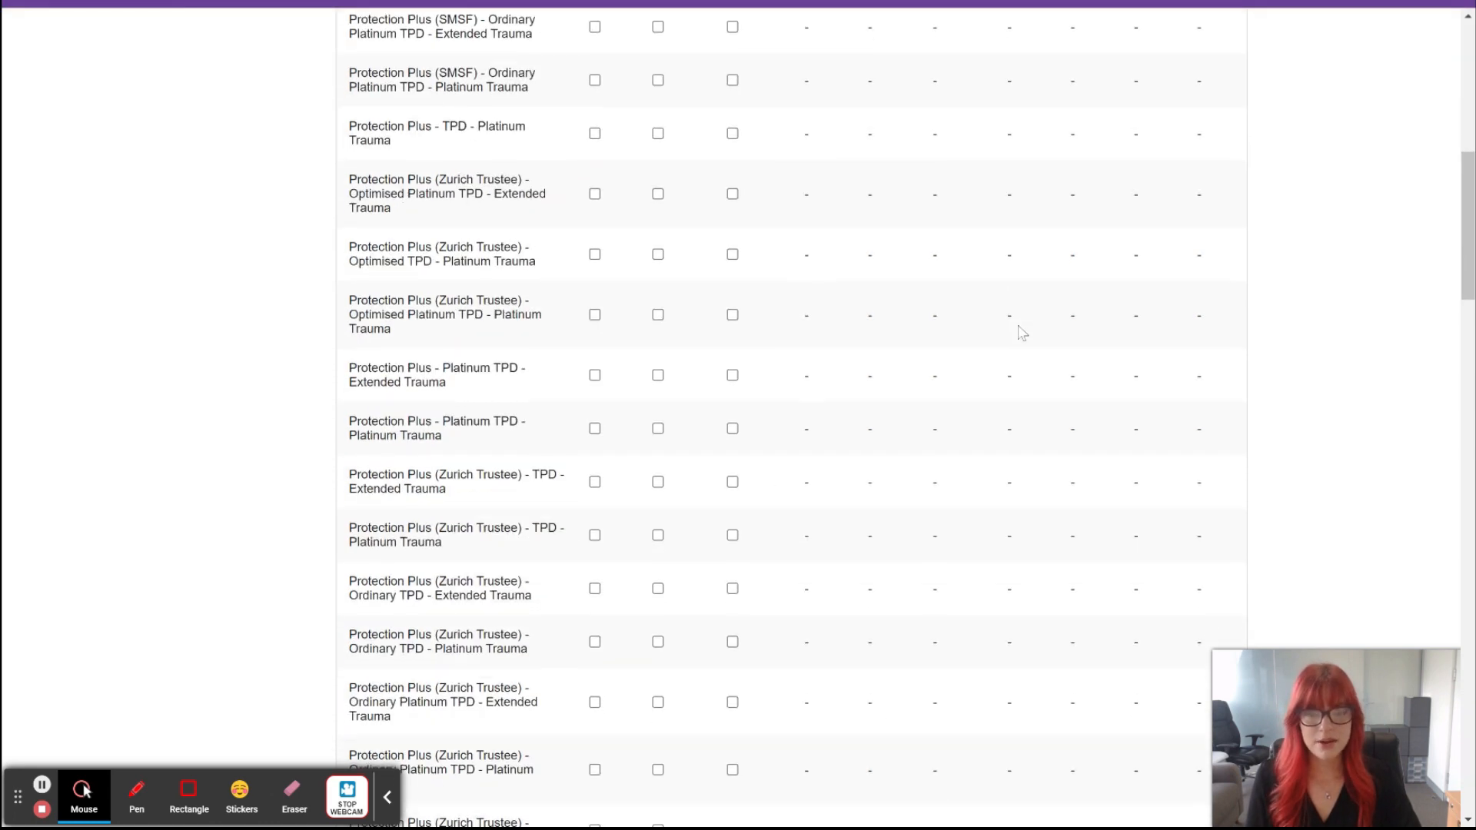
scroll(1019, 330, up, 12)
click(1221, 104)
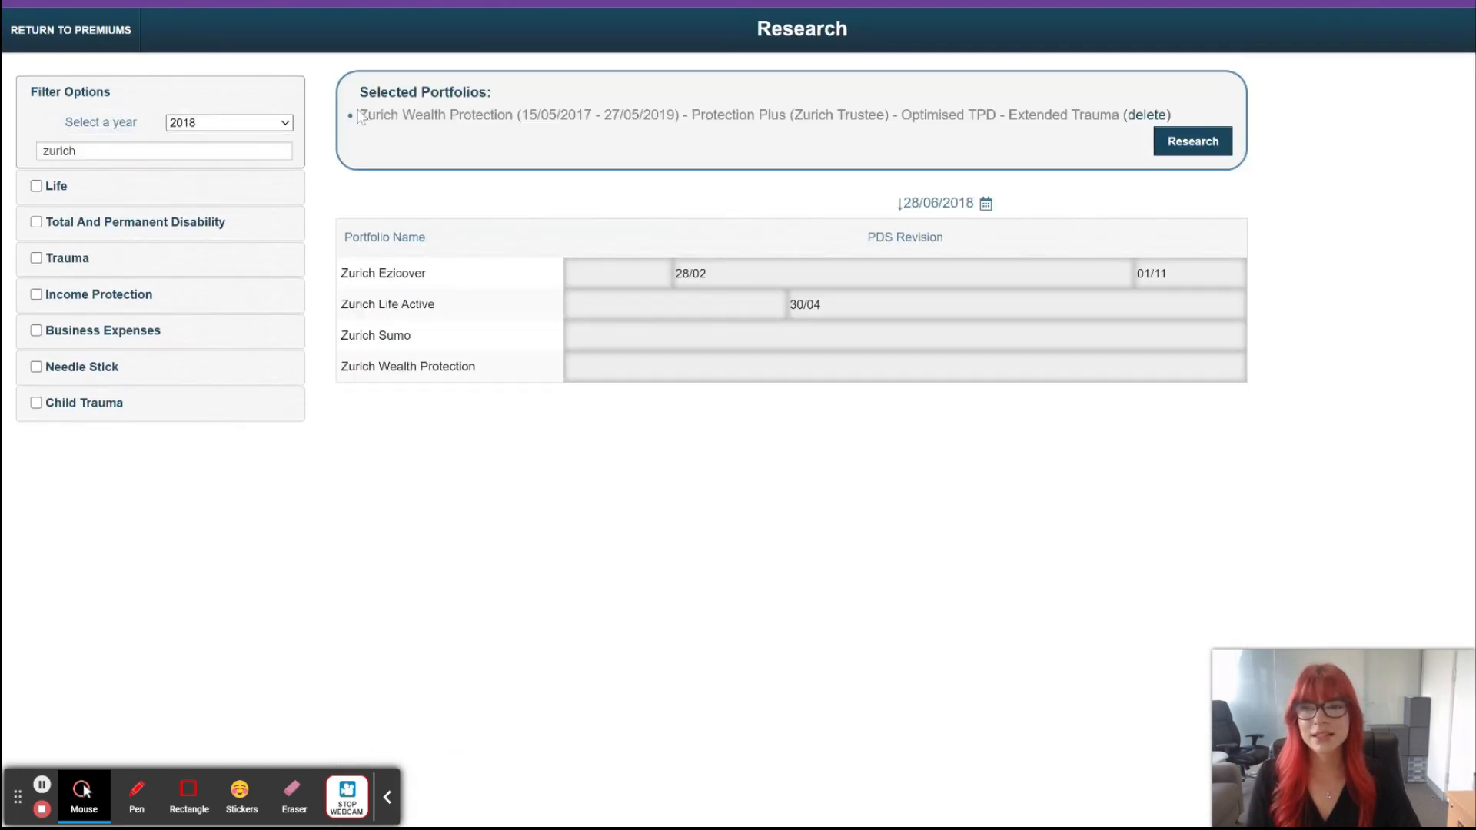
Filter the PDS revisions to year 2022 and insurer "aia", and open the 14/08 revision of AIA Priority Protection.
click(261, 121)
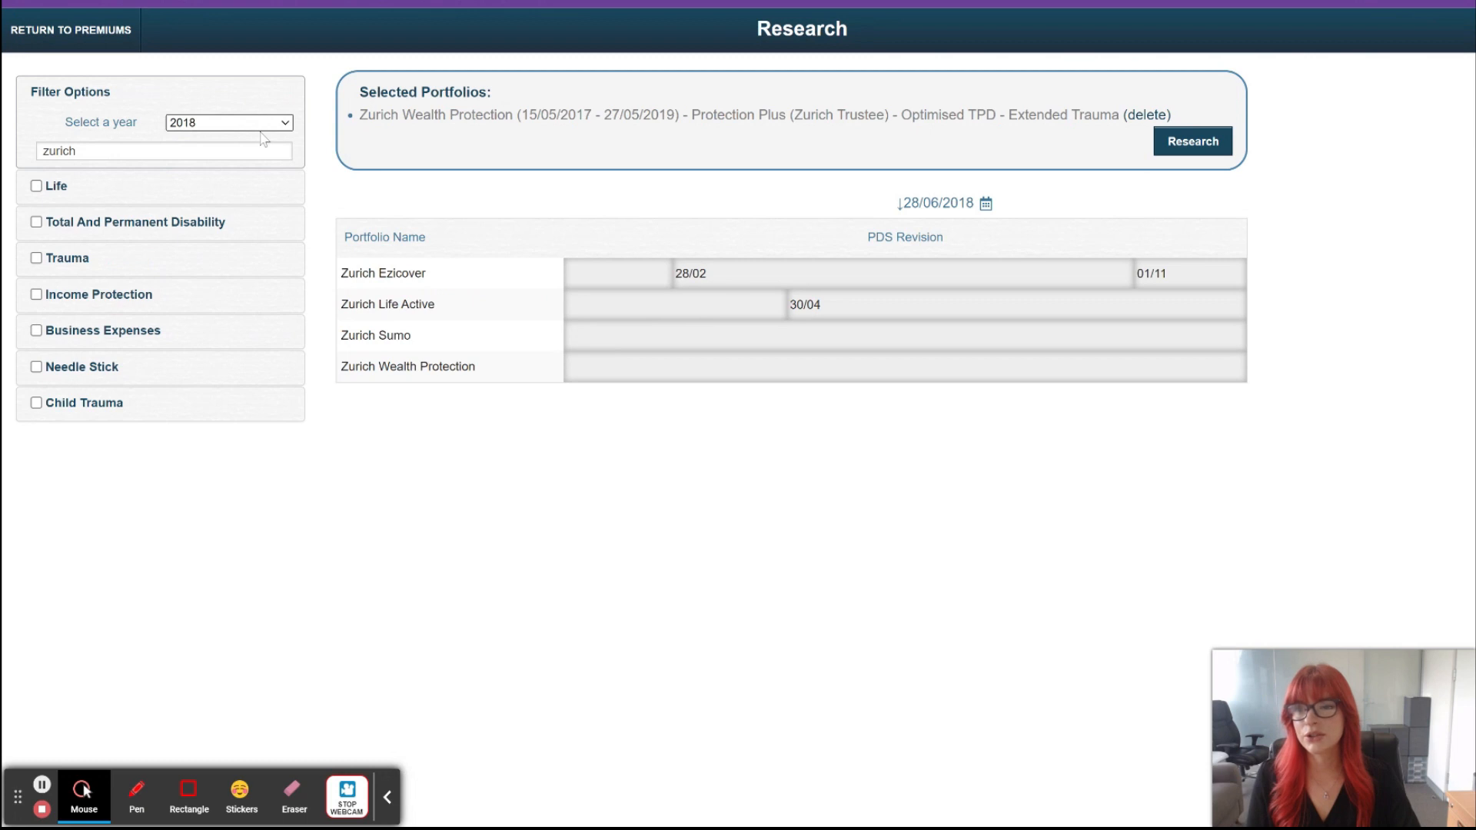
click(264, 138)
triple_click(251, 146)
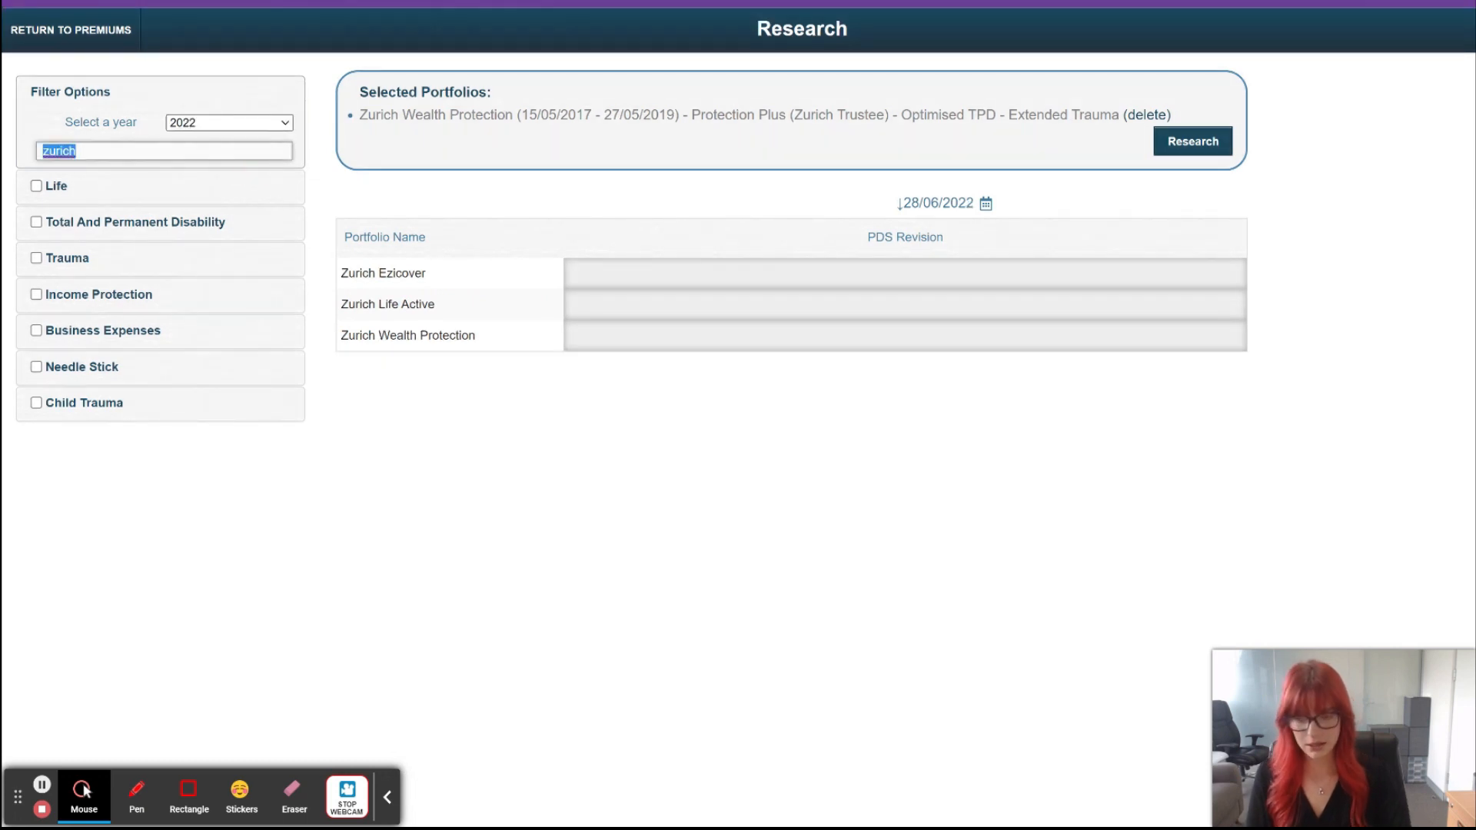
key(BackSpace)
text(aia)
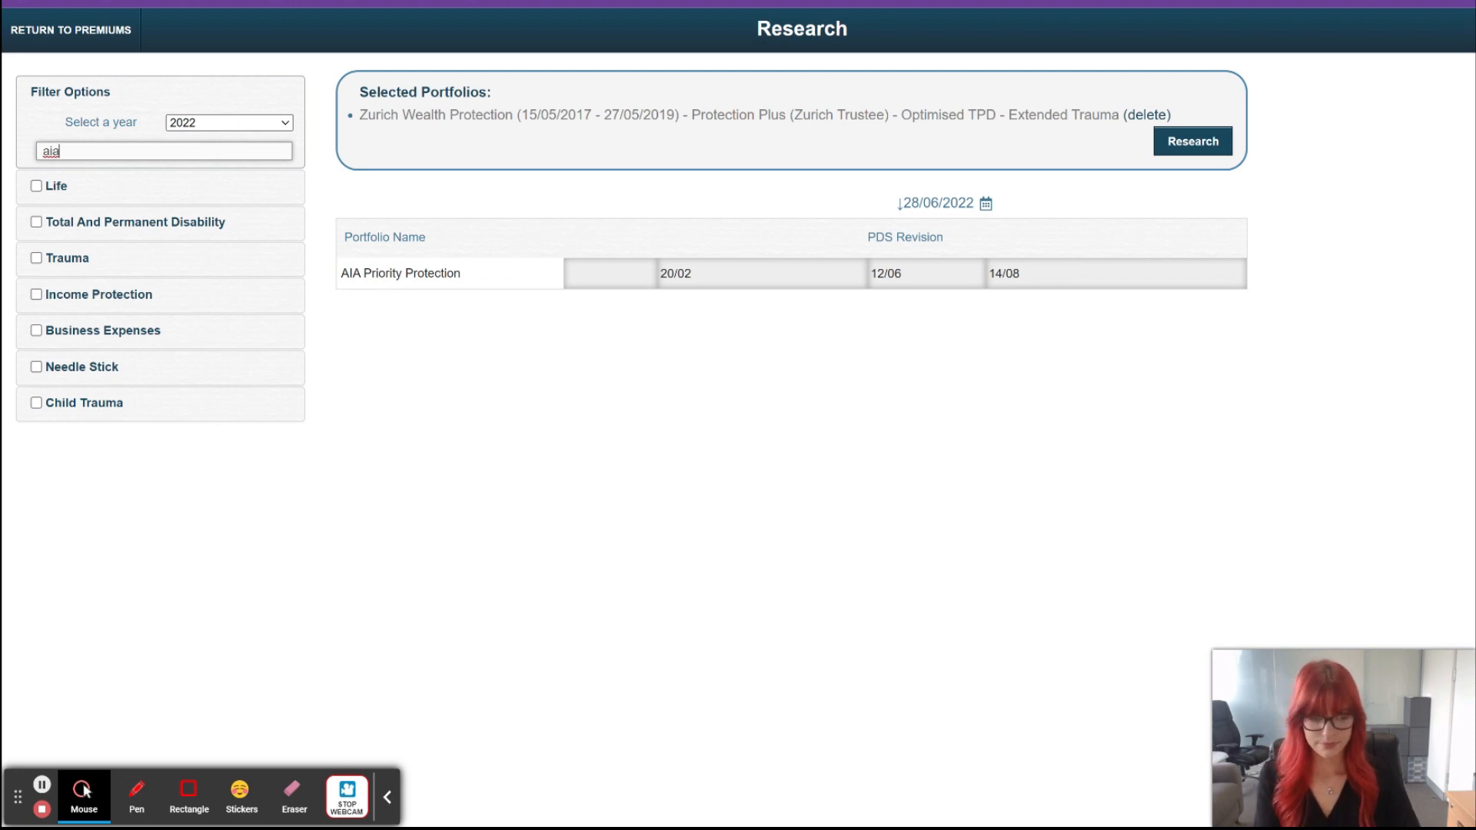
click(1093, 281)
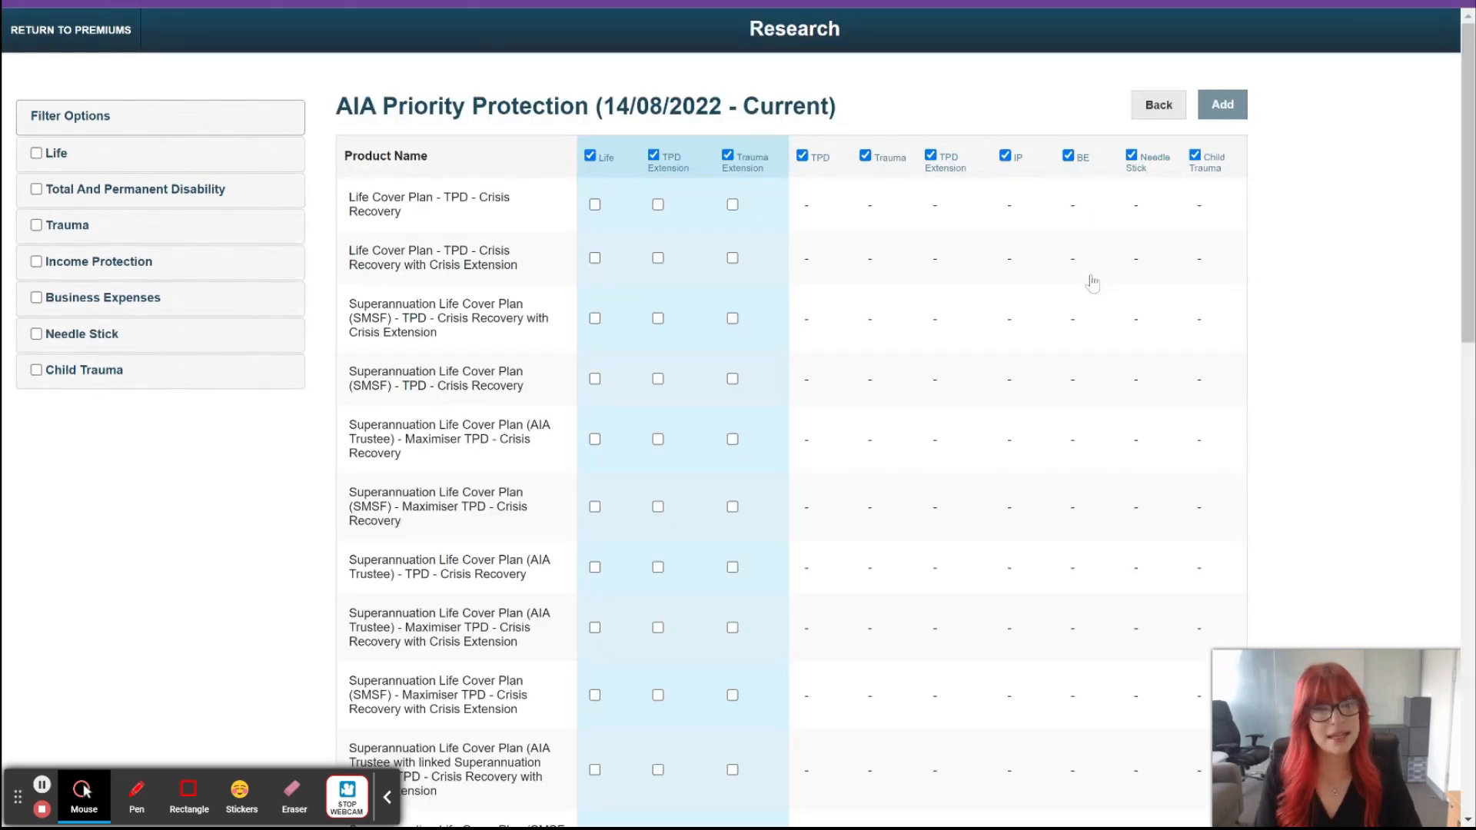
Add AIA Priority Protection's Life Cover Plan - TPD - Crisis Recovery with Life, TPD Extension and Trauma Extension to the selected portfolios.
click(594, 203)
click(657, 205)
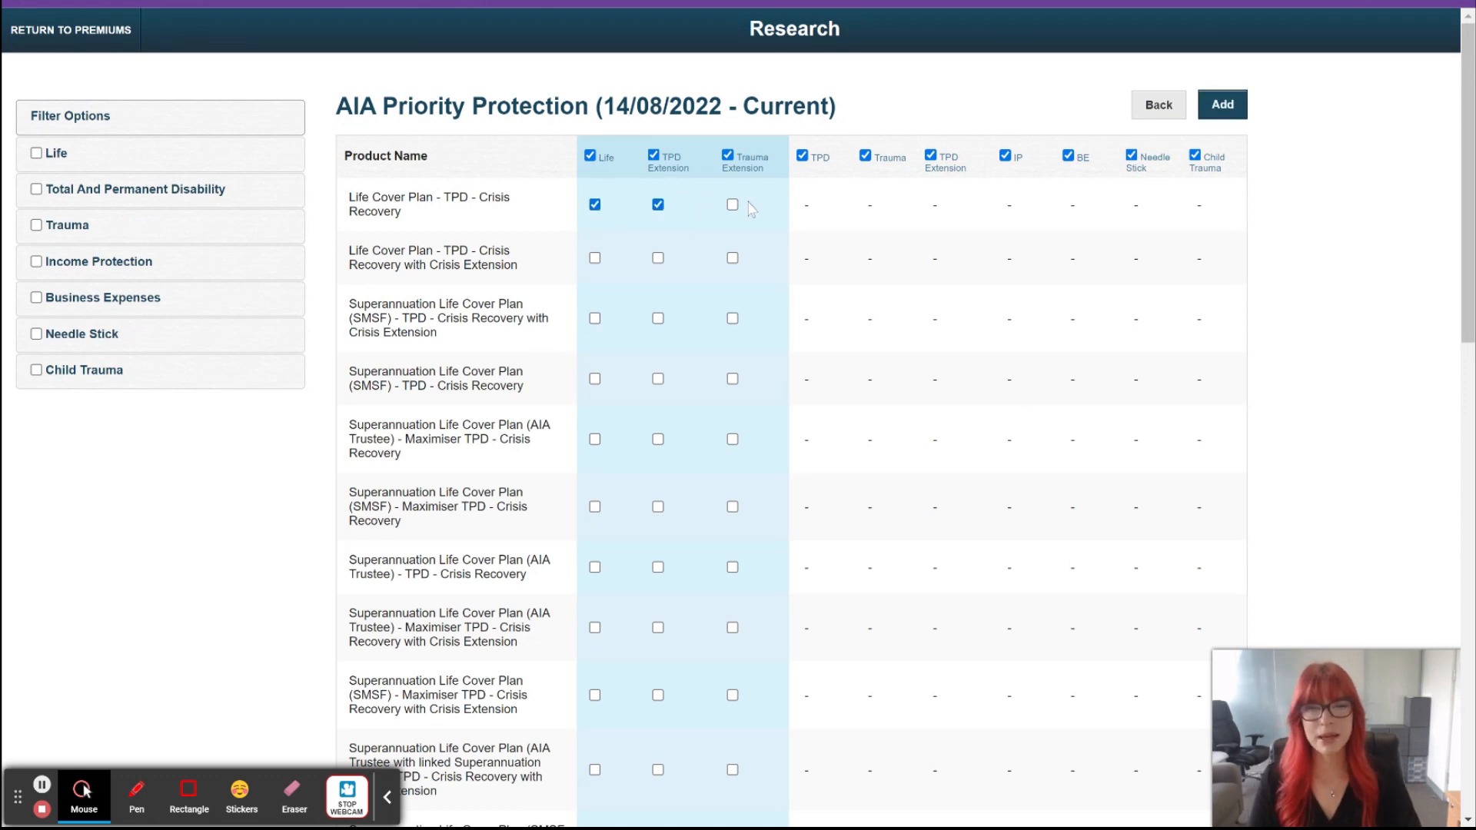
click(731, 205)
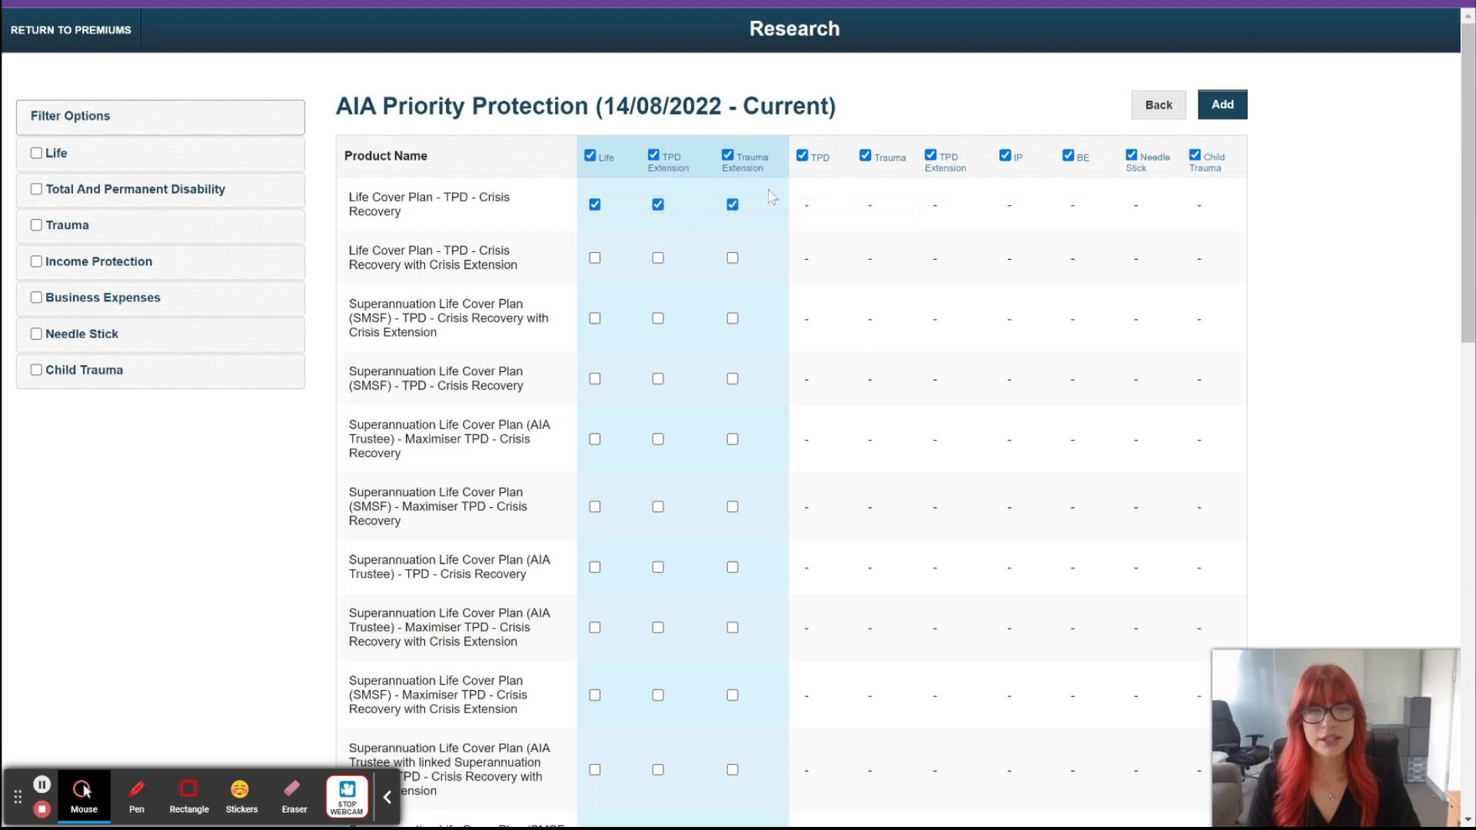
click(1223, 107)
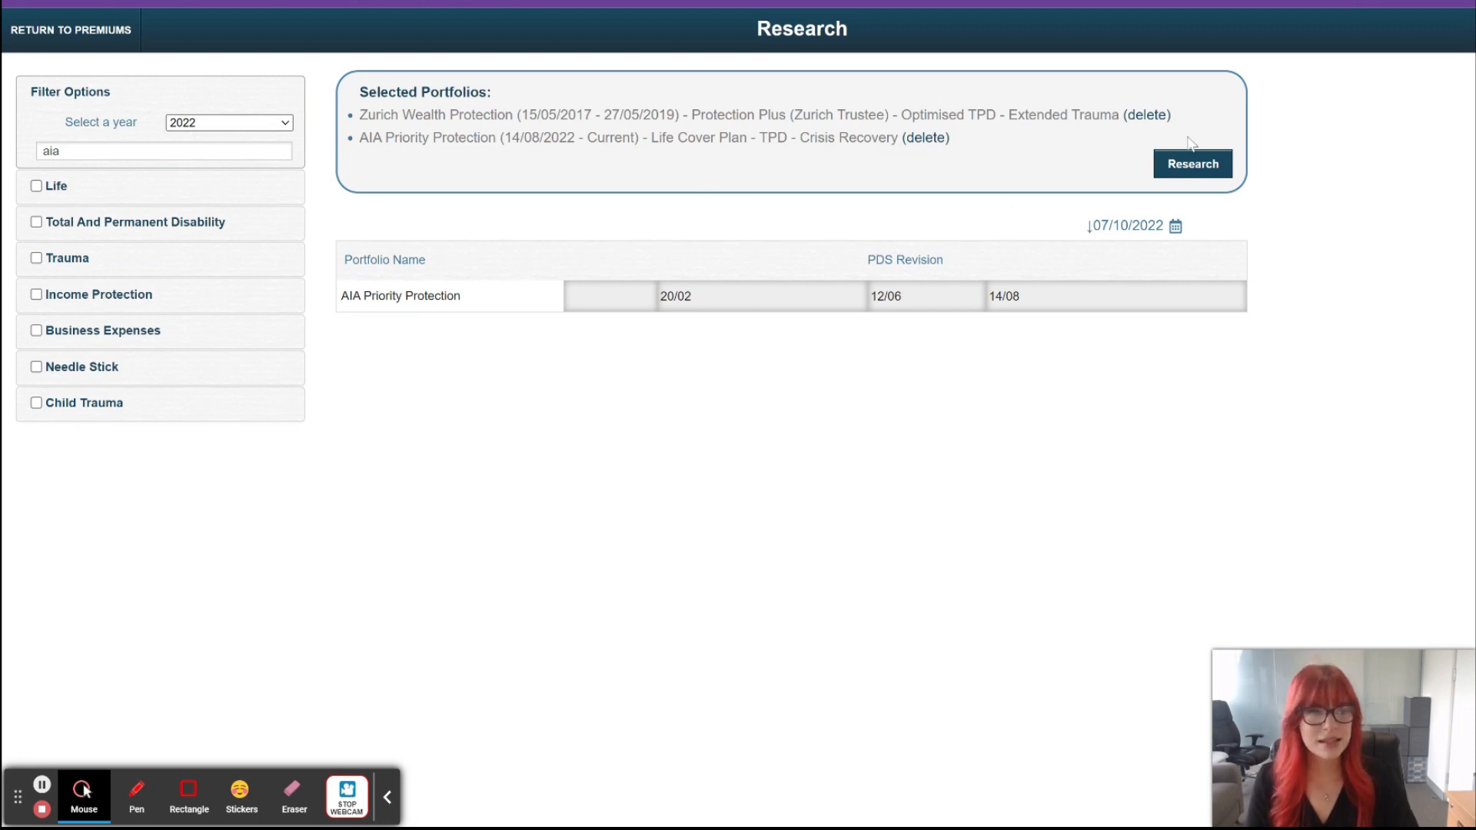
Run the research on the selected AIA and Zurich portfolios, examine their Life feature strengths and limitations, and open the report options.
click(1194, 171)
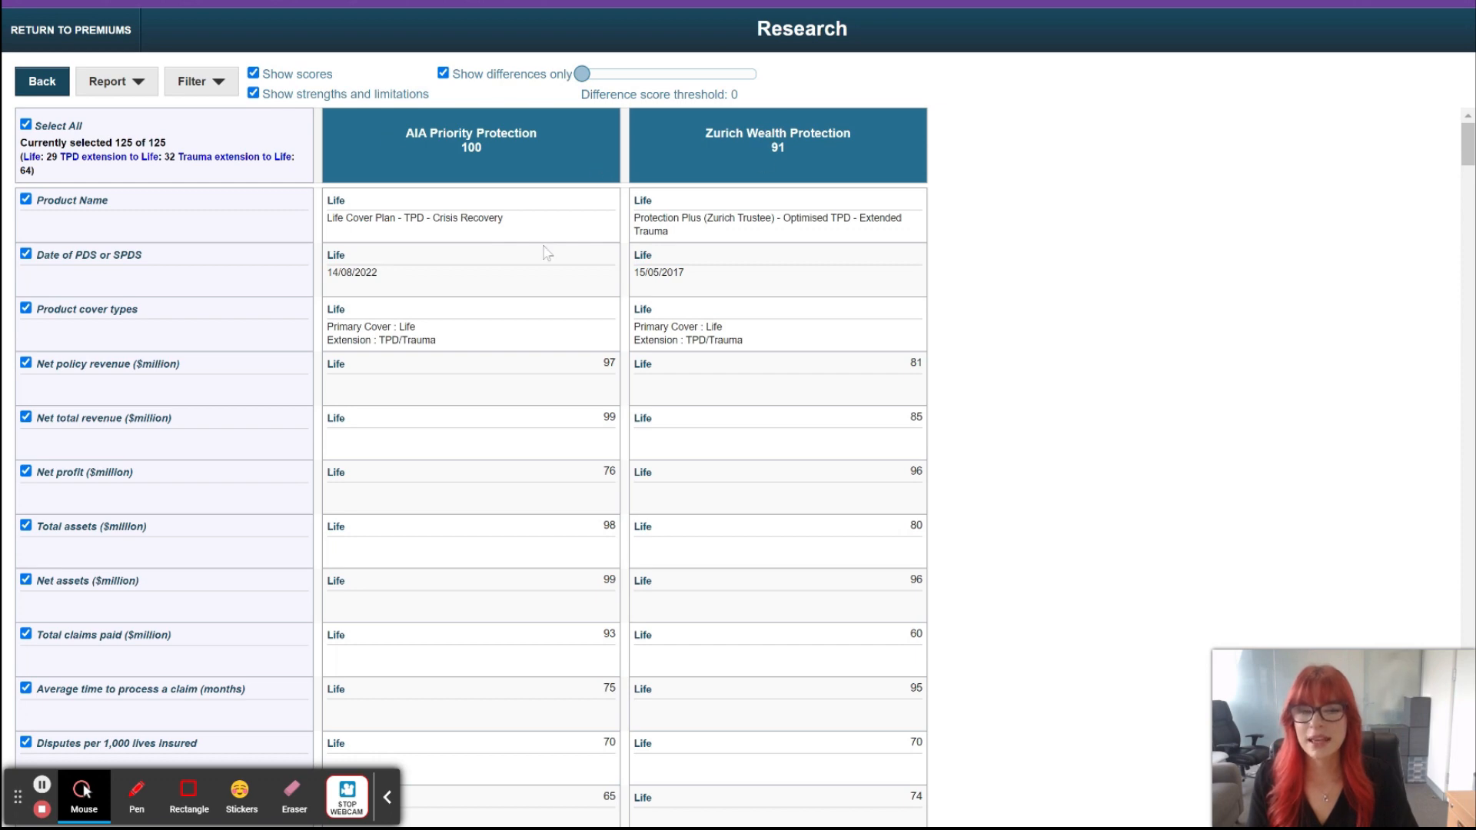
scroll(548, 253, down, 15)
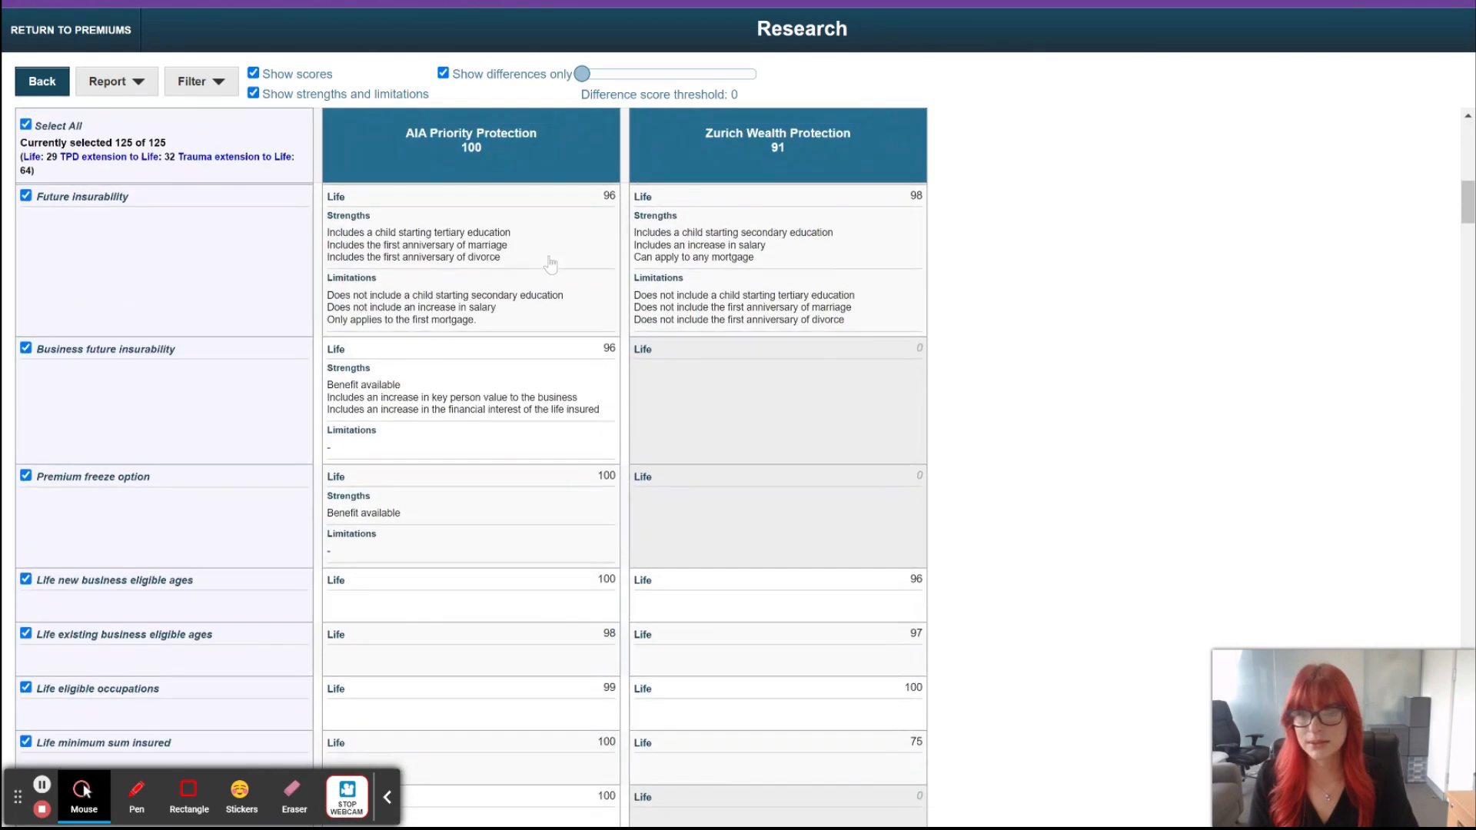
scroll(396, 238, up, 2)
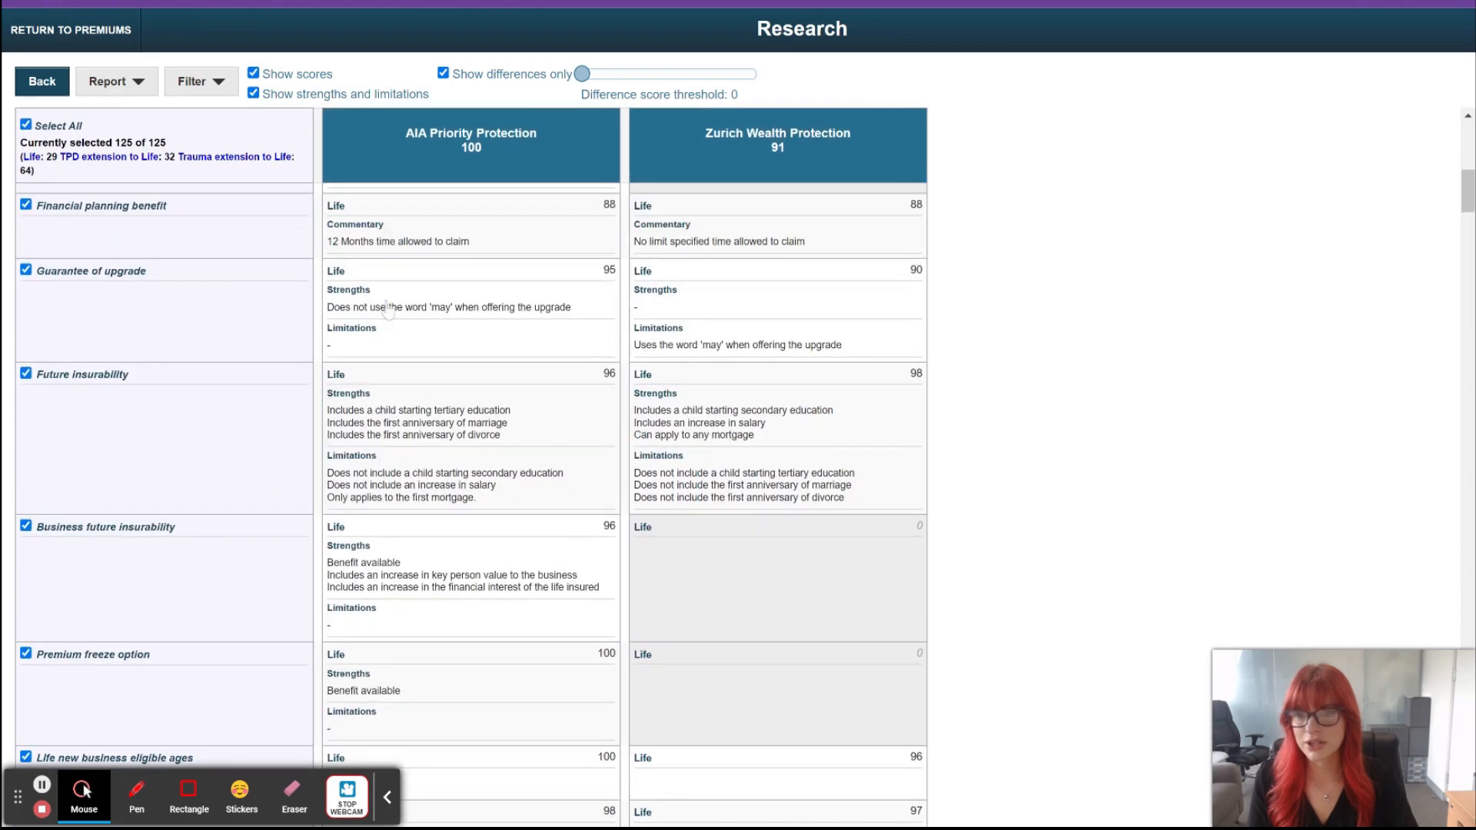
click(146, 85)
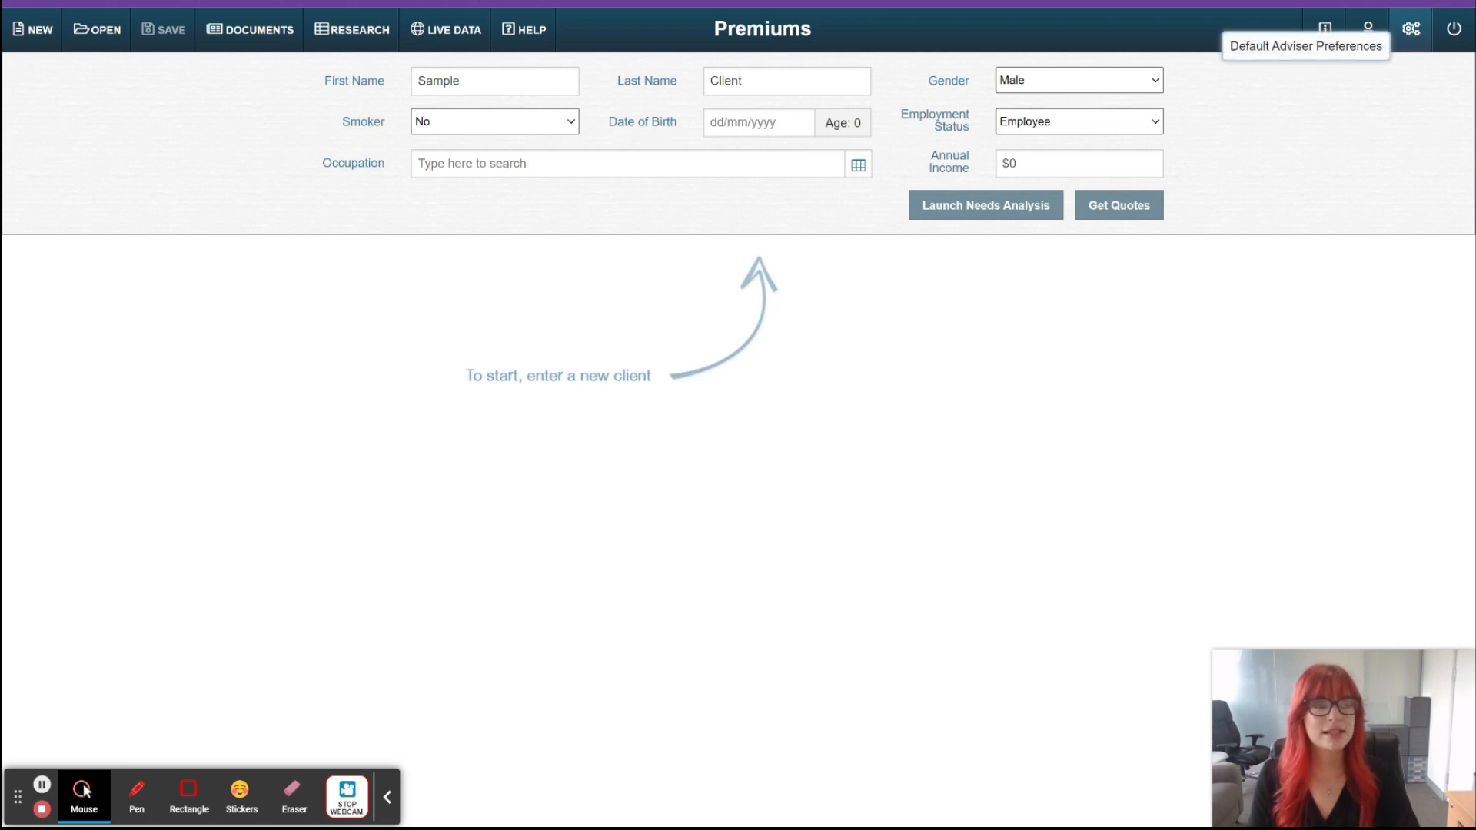
In the default adviser preferences, clear all suppliers, set the commission to Minimum, and select all Retail suppliers.
click(1411, 30)
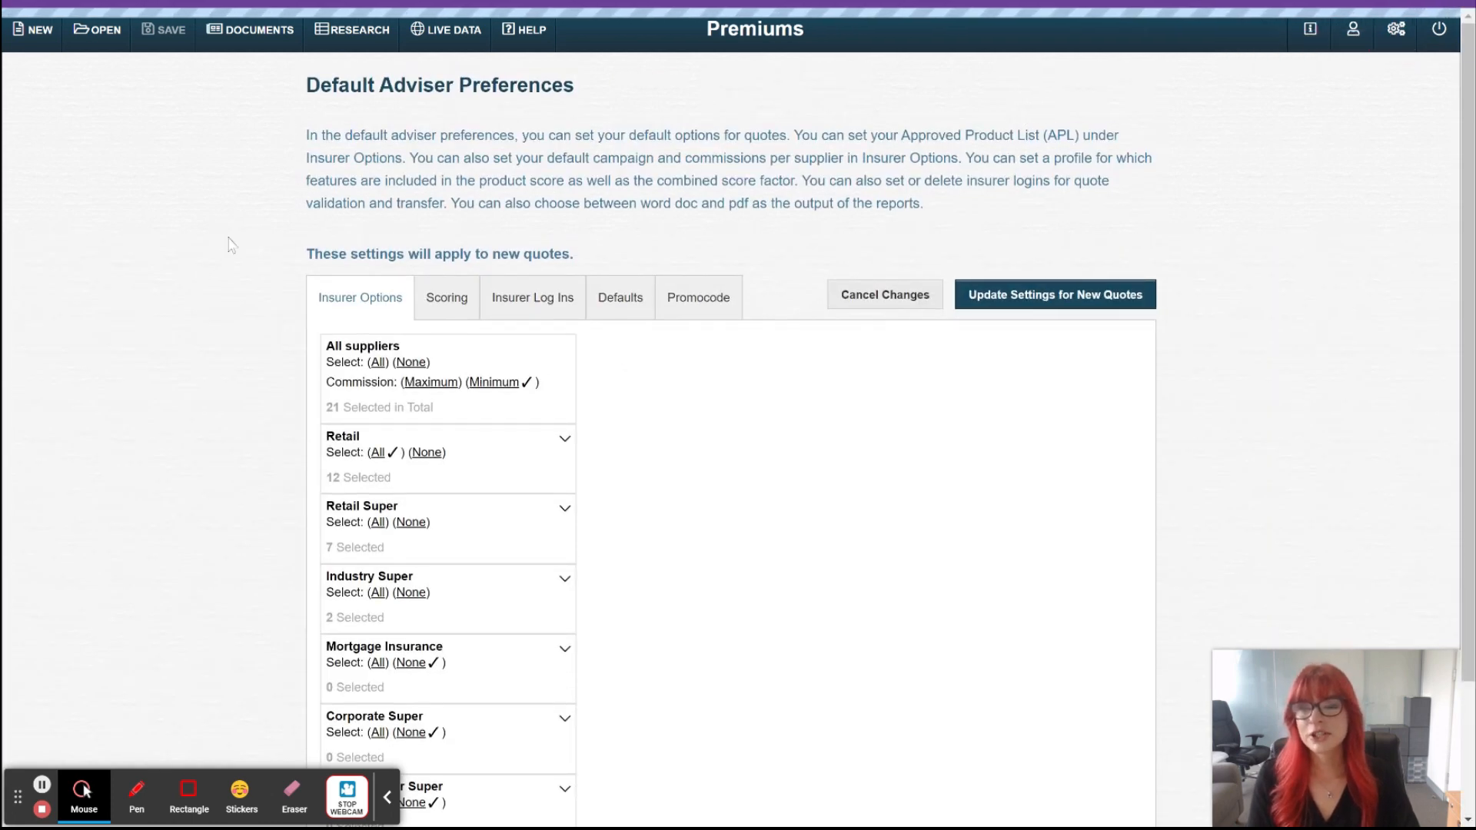
scroll(233, 245, down, 2)
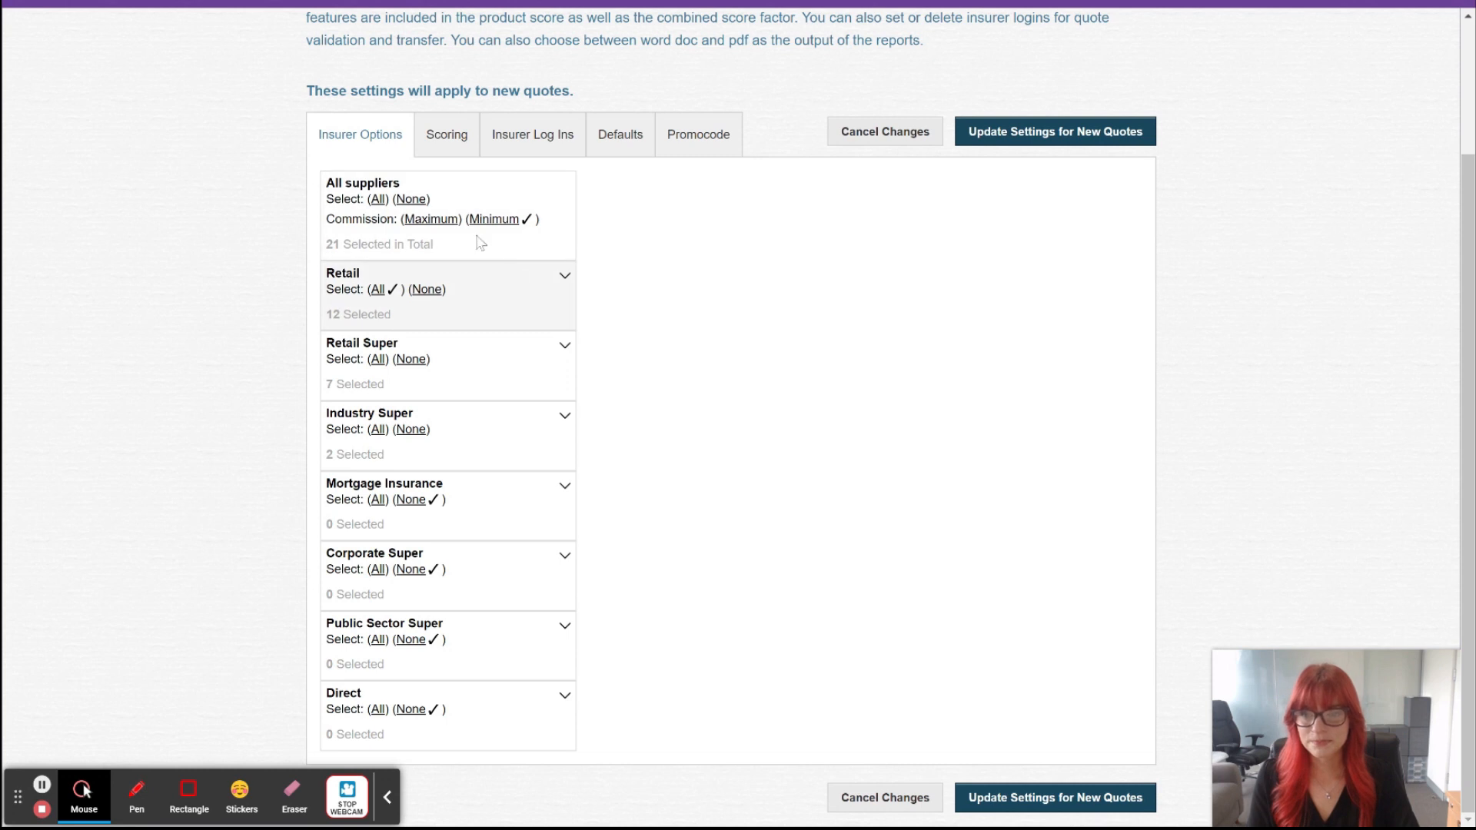
click(411, 199)
click(438, 220)
click(503, 221)
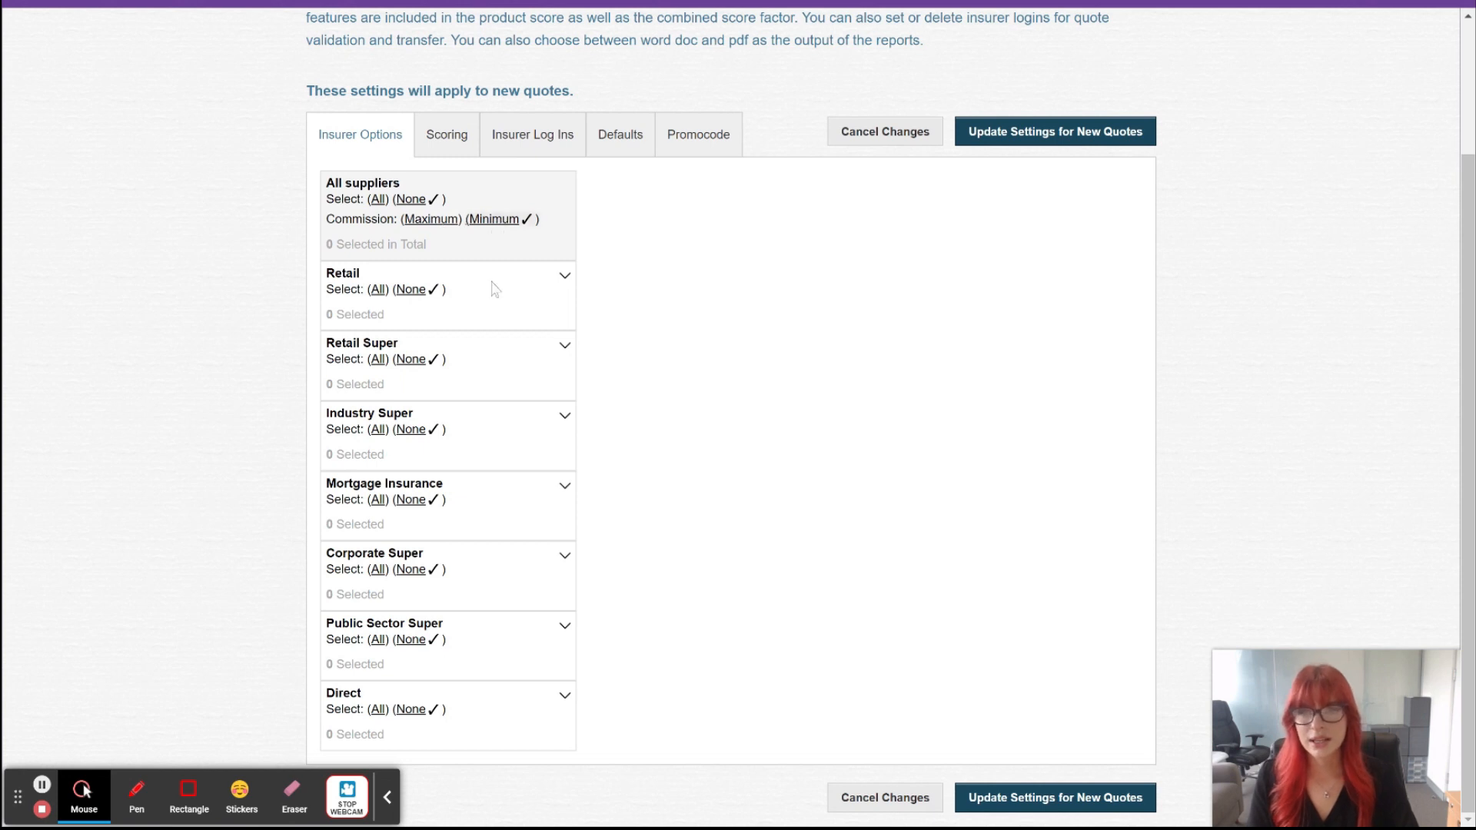
click(549, 292)
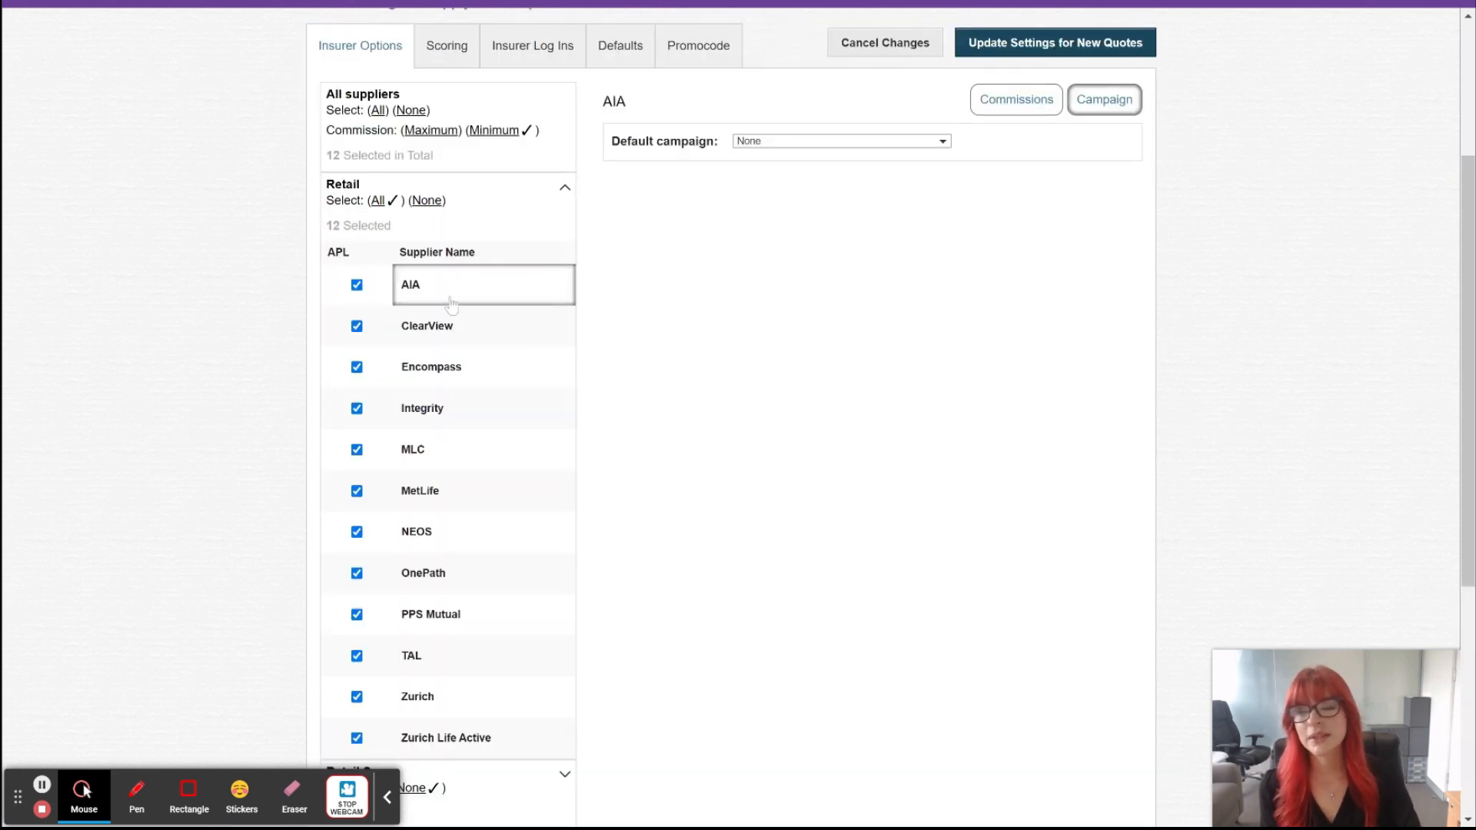
Check the default campaigns of ClearView and Encompass, and set Encompass's default commission to Upfront (26.4/8.8).
click(464, 326)
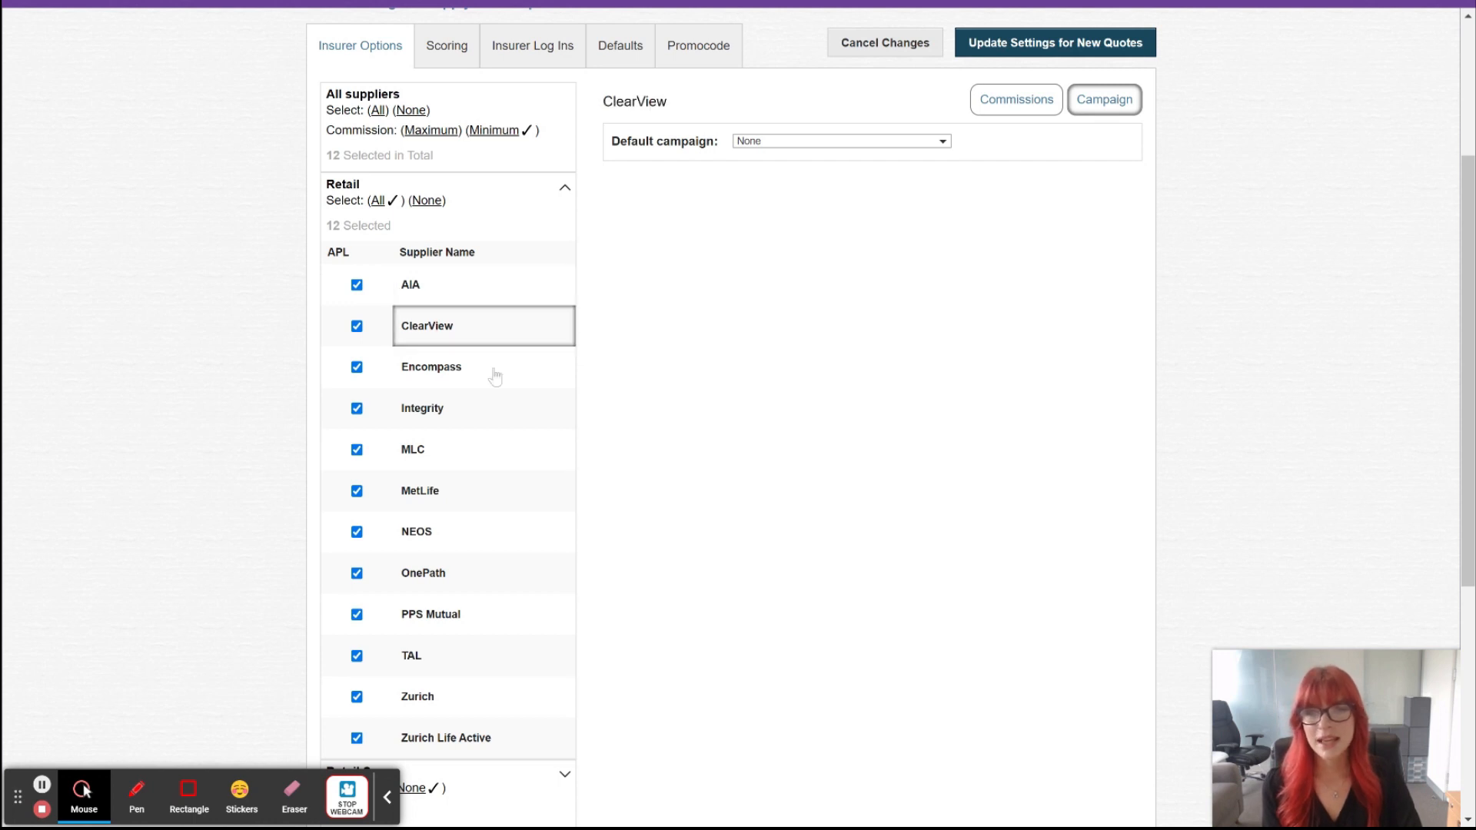
click(496, 376)
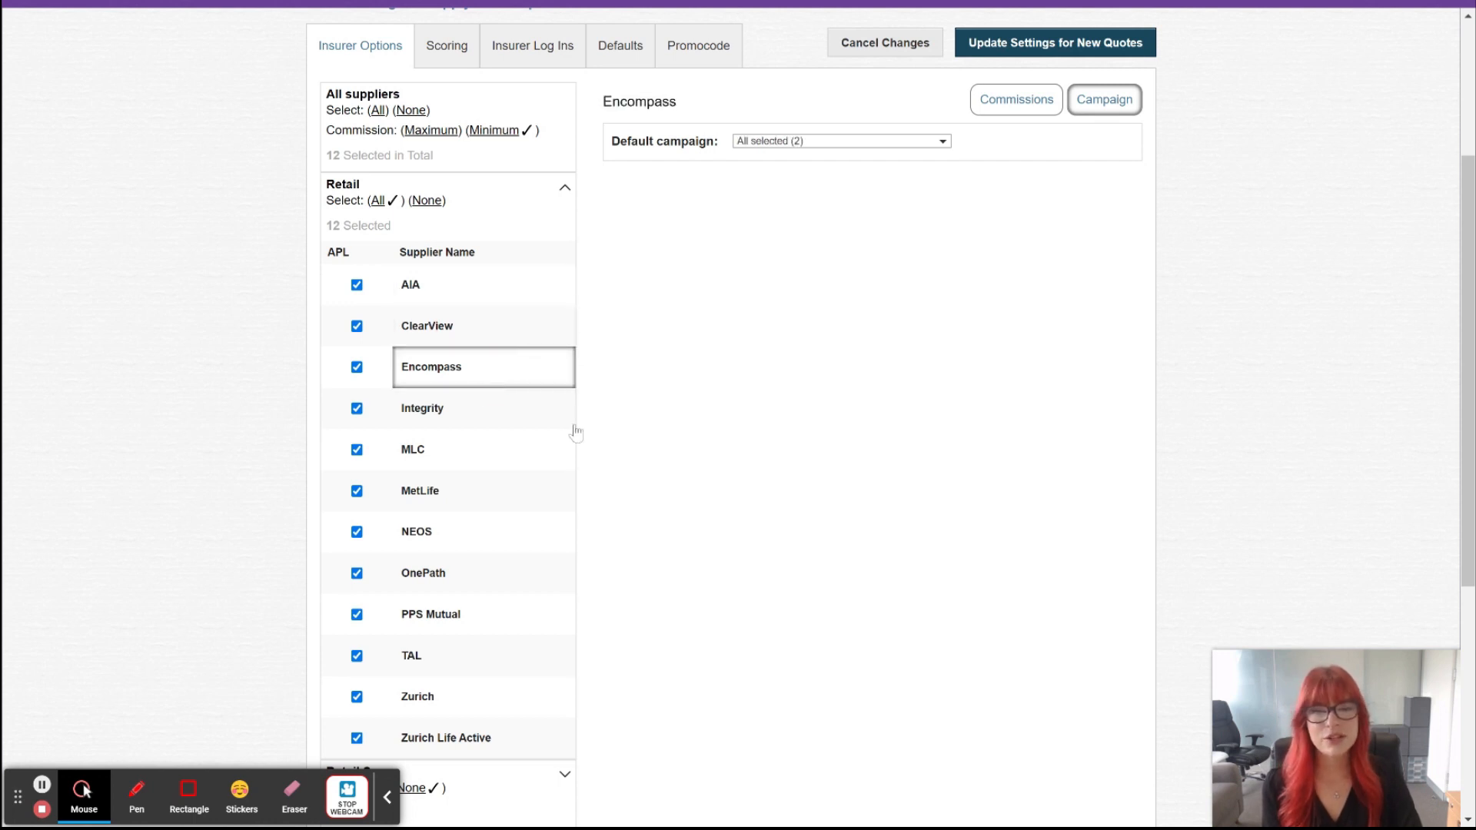
click(906, 146)
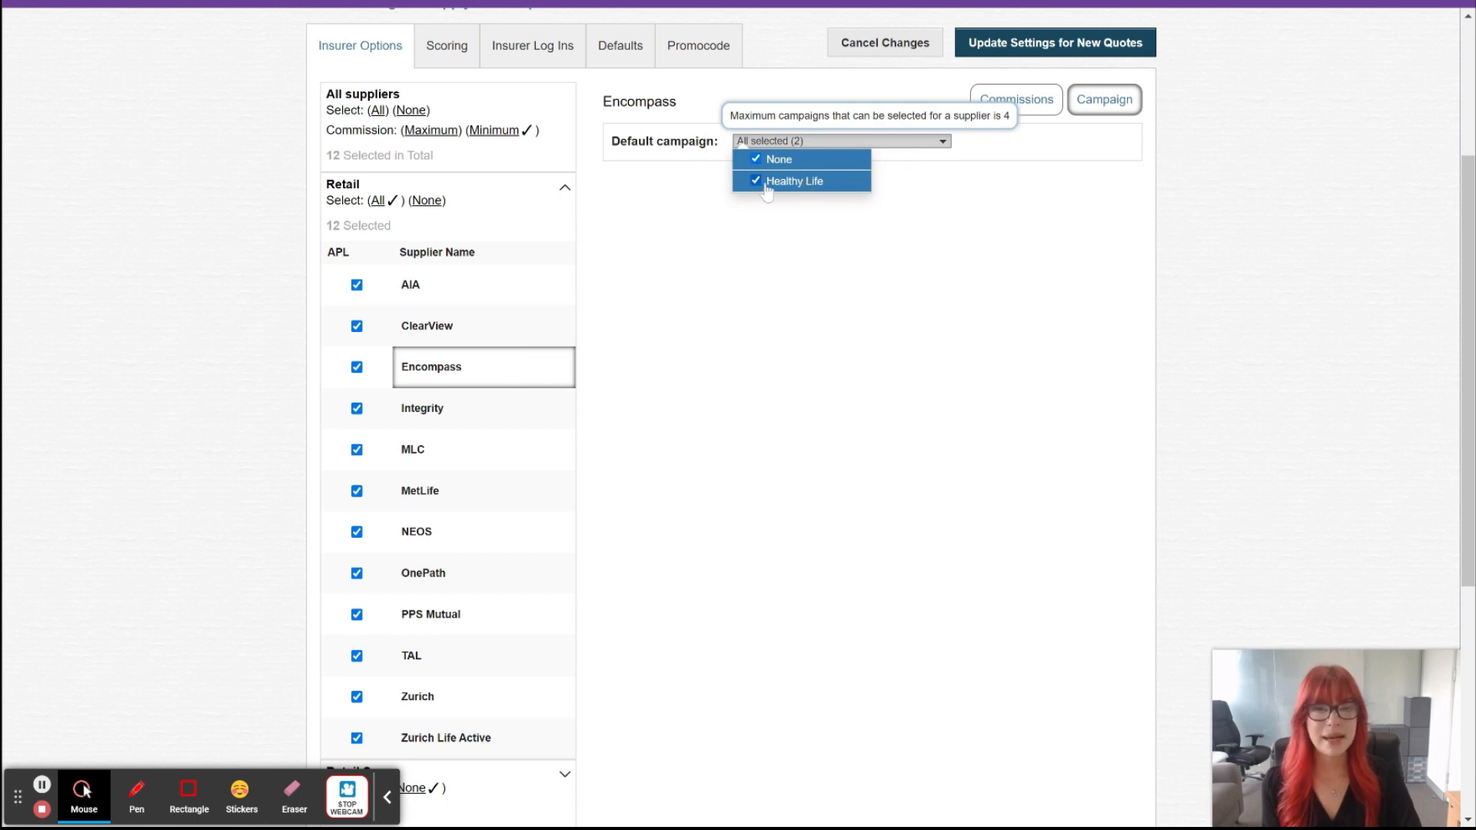
click(1015, 106)
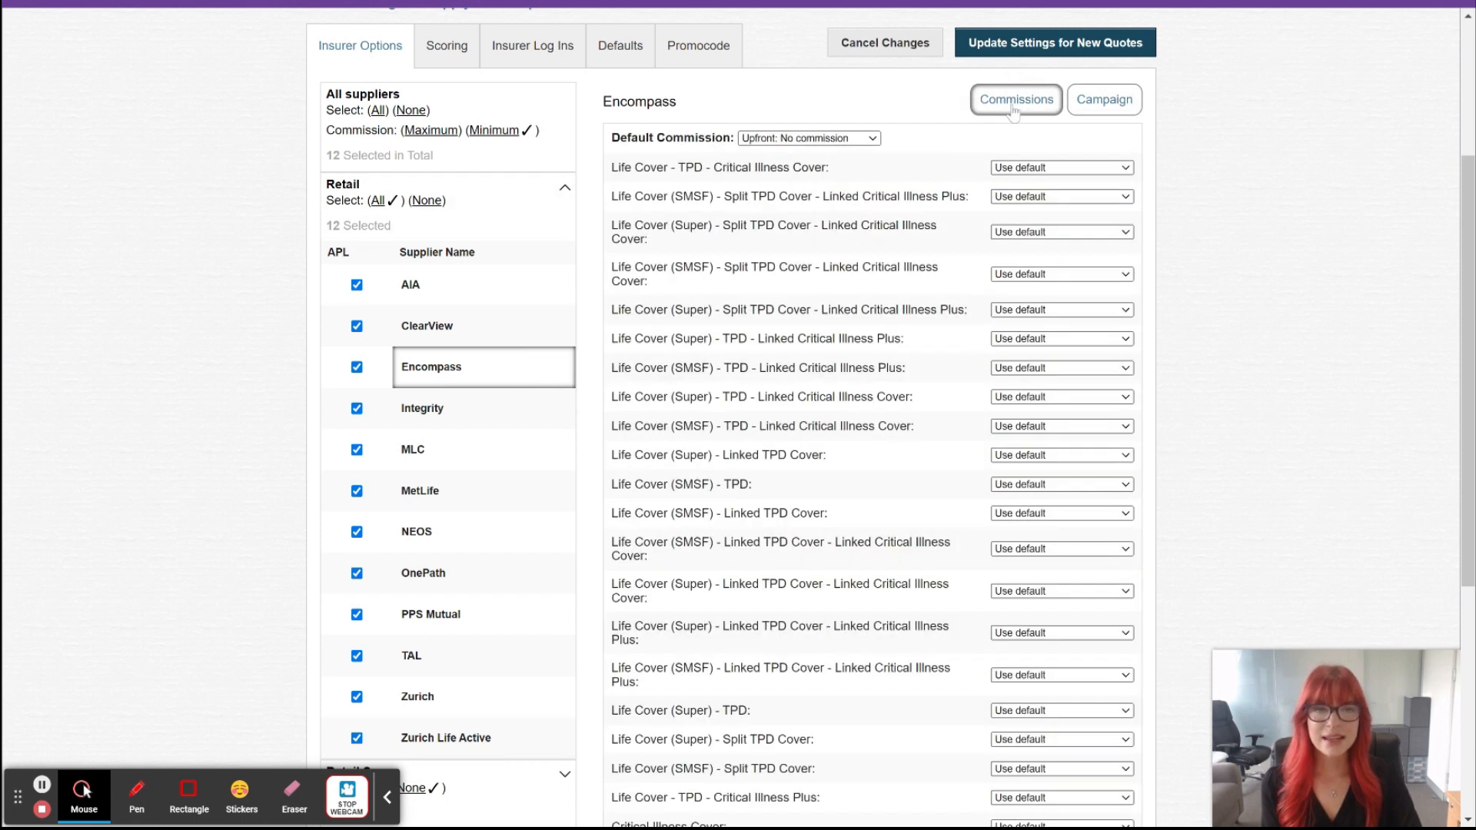
click(800, 143)
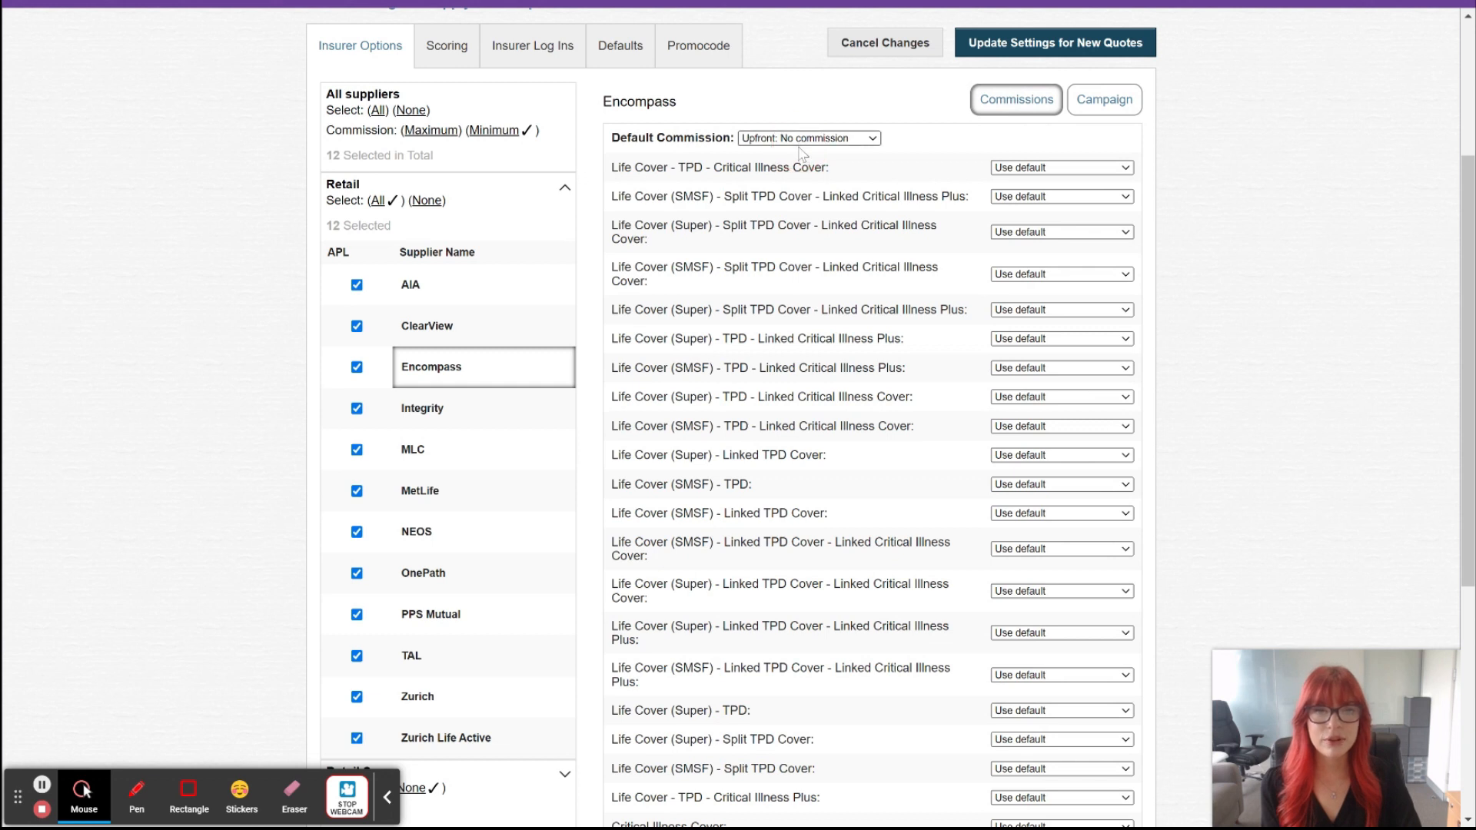
click(799, 189)
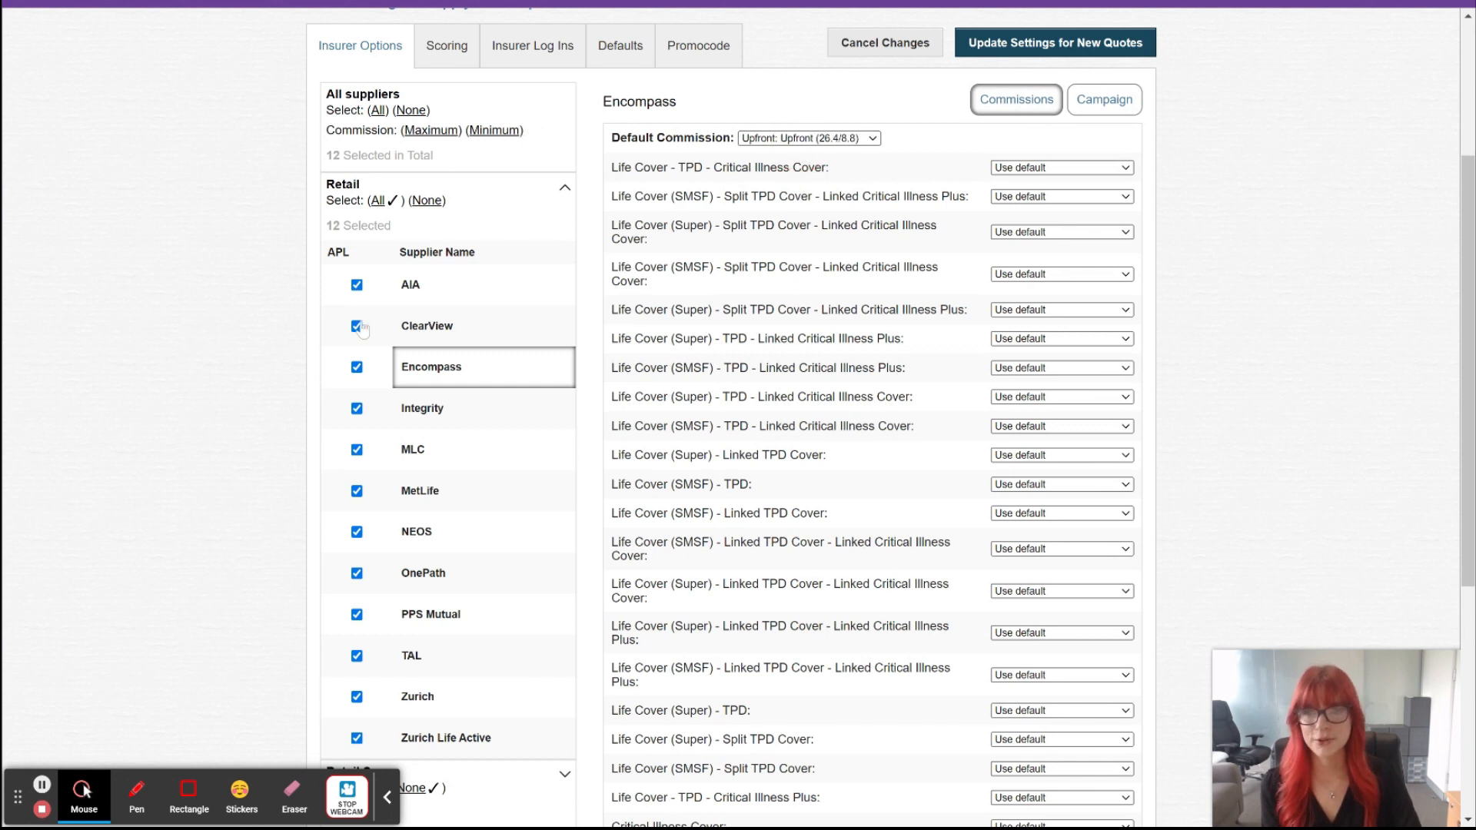
Examine which suppliers are available in the Industry Super group of the insurer options.
click(537, 225)
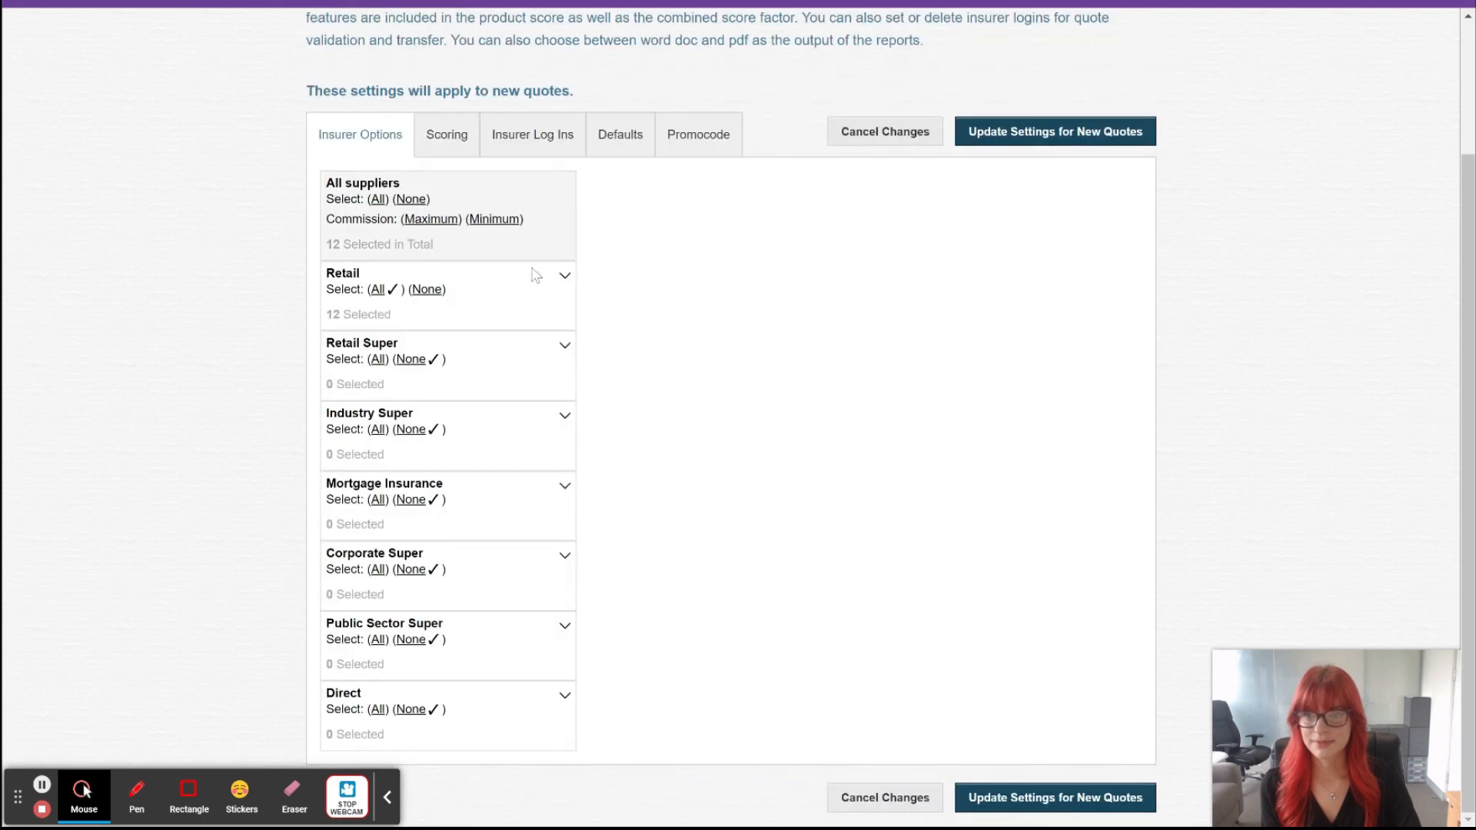
click(511, 422)
scroll(503, 409, down, 5)
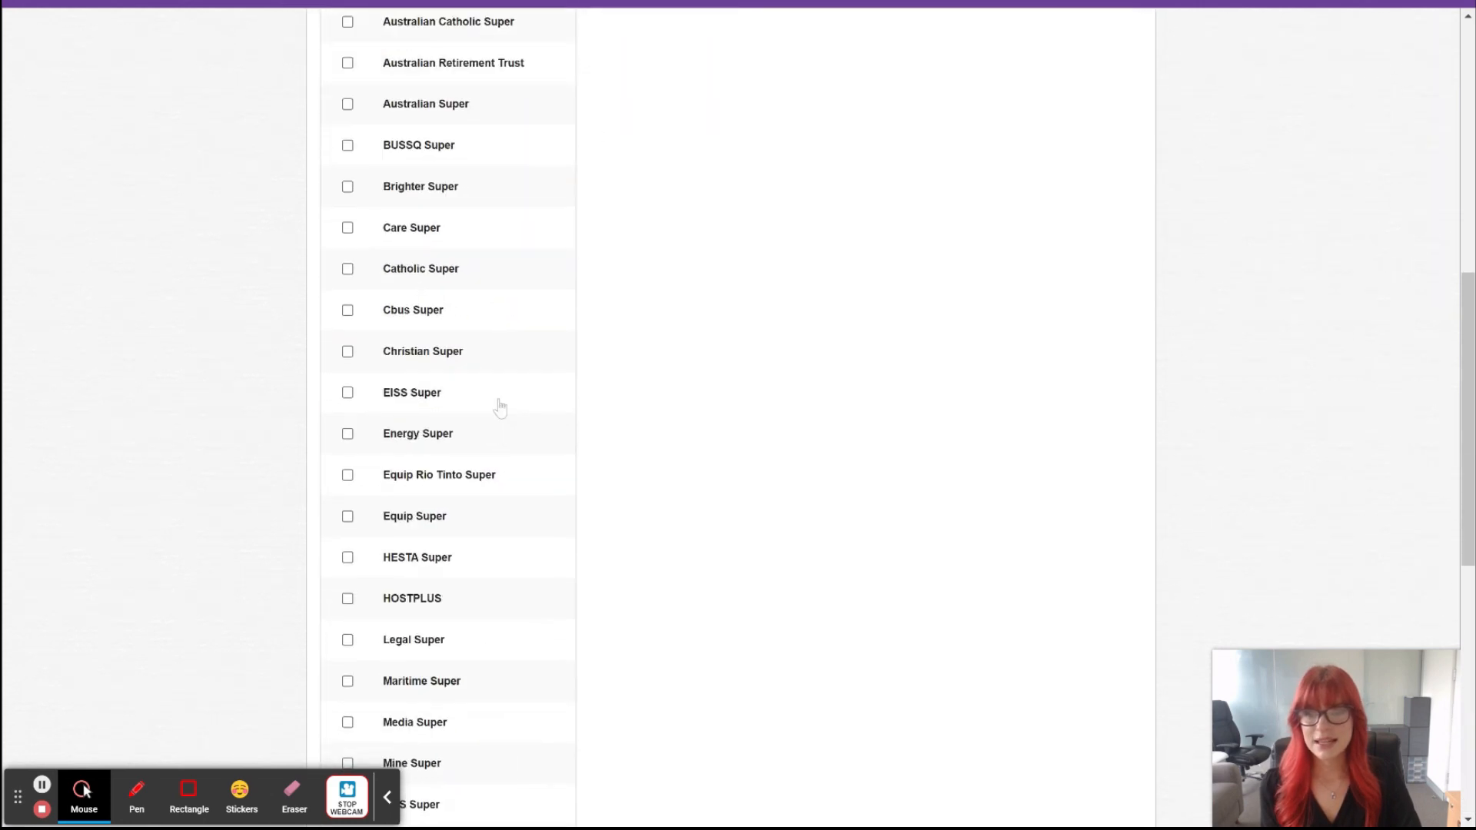
scroll(499, 408, down, 8)
scroll(496, 431, up, 13)
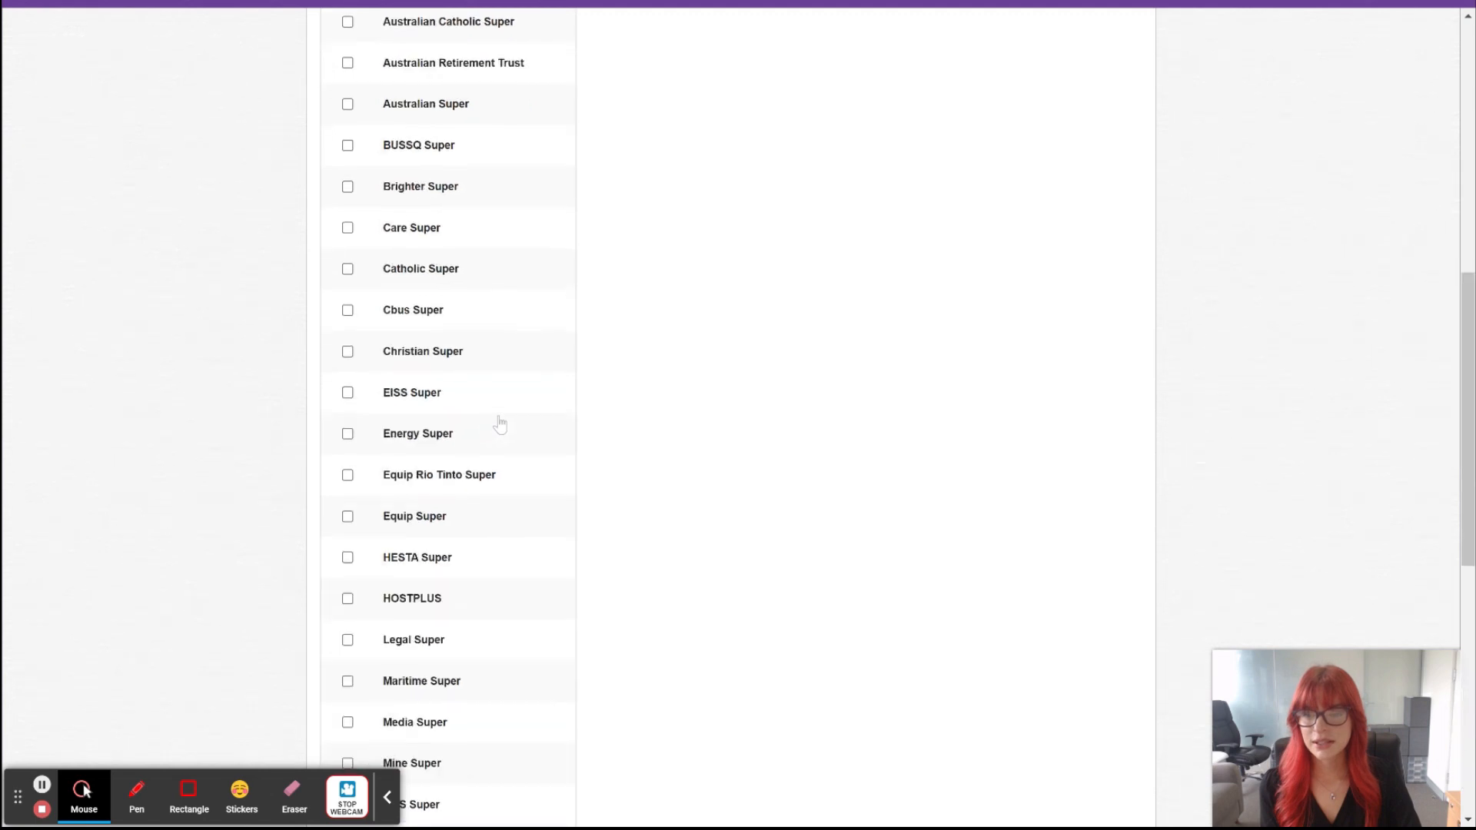
click(492, 514)
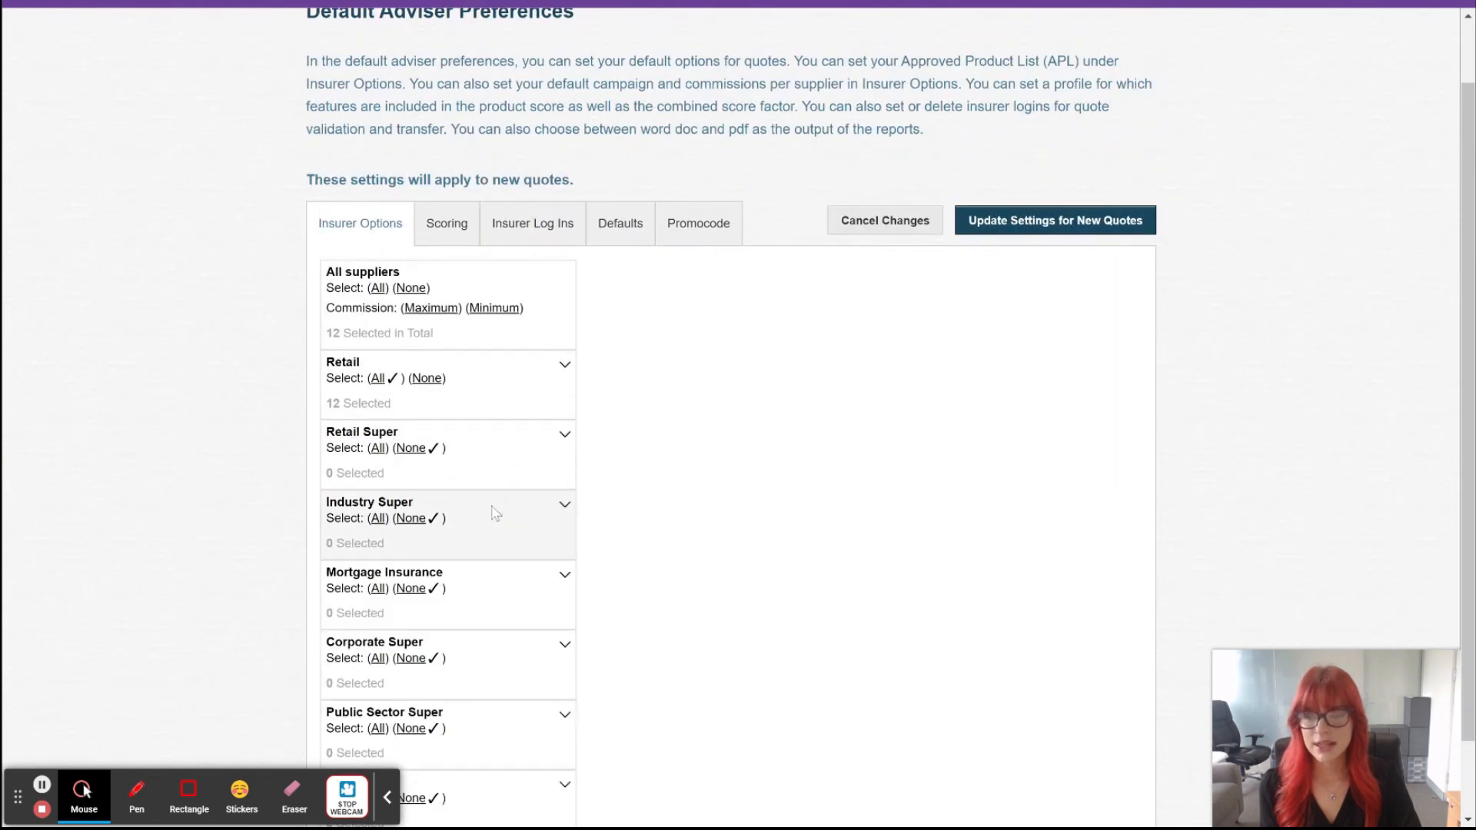
scroll(494, 530, down, 1)
click(495, 562)
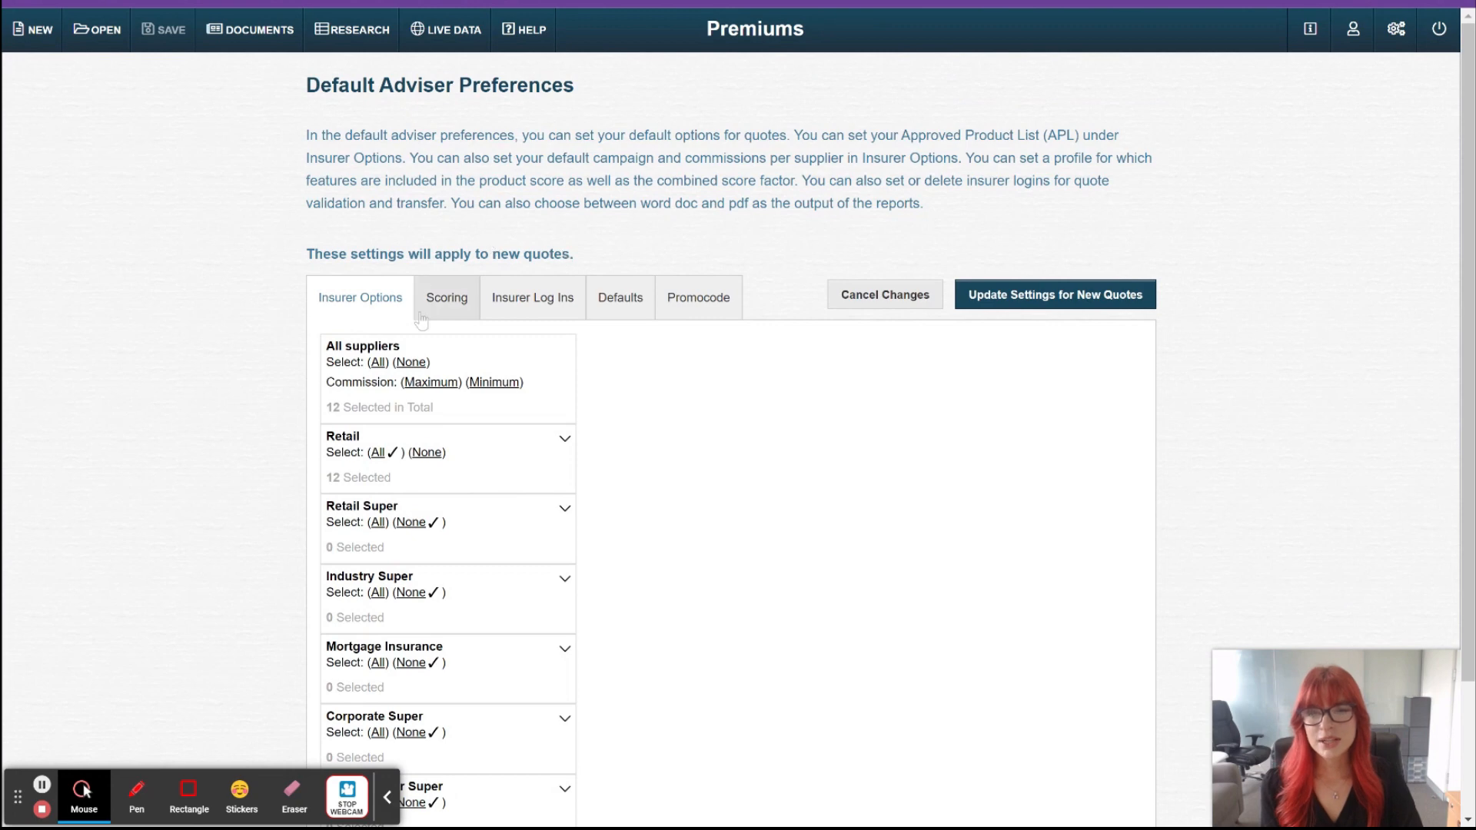
Examine the scoring preferences for score modes, feature weighting, score display and per-cover price weighting, and locate the Research Methodology help.
click(444, 301)
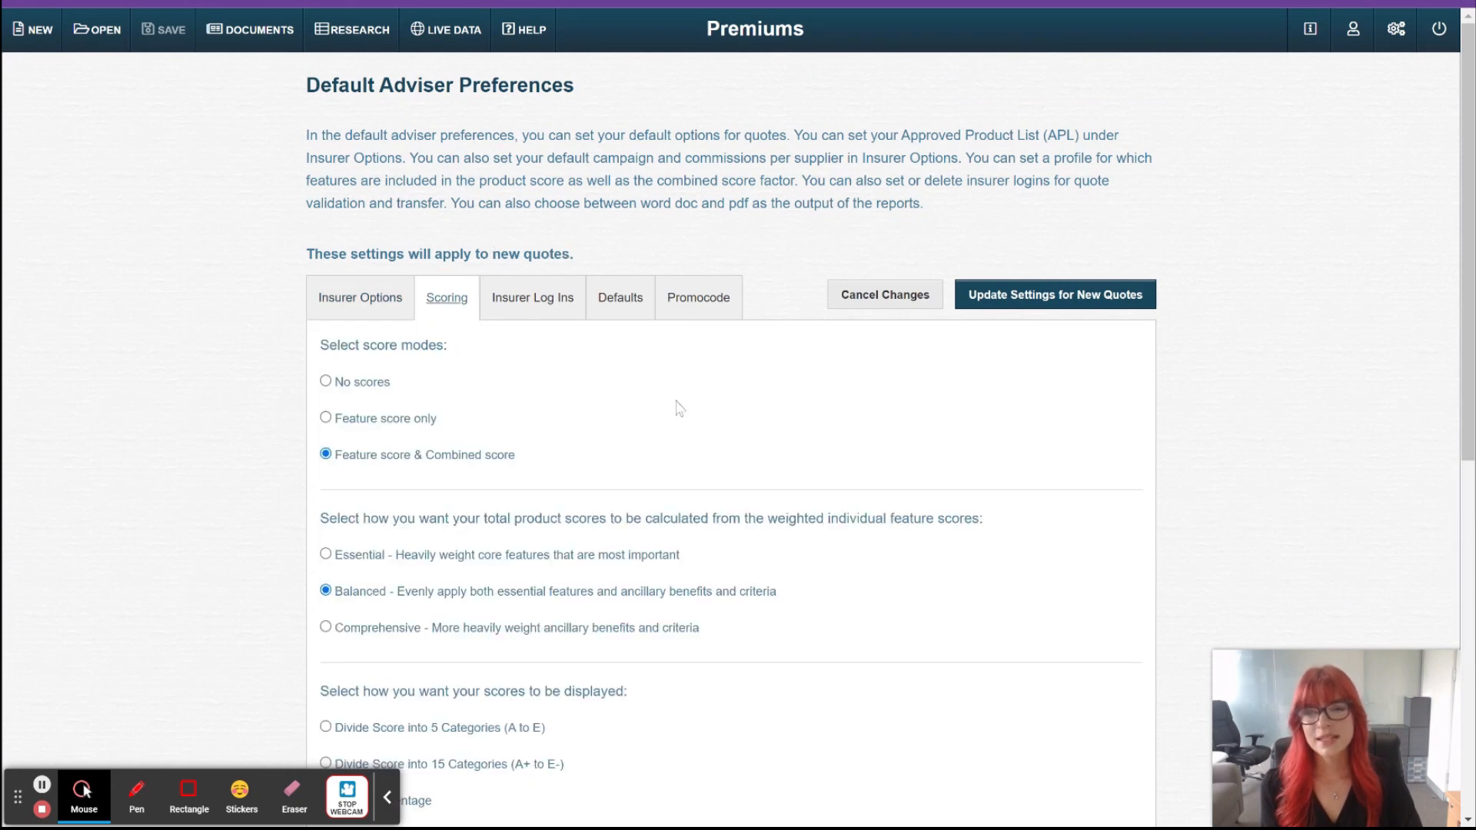
scroll(571, 370, down, 2)
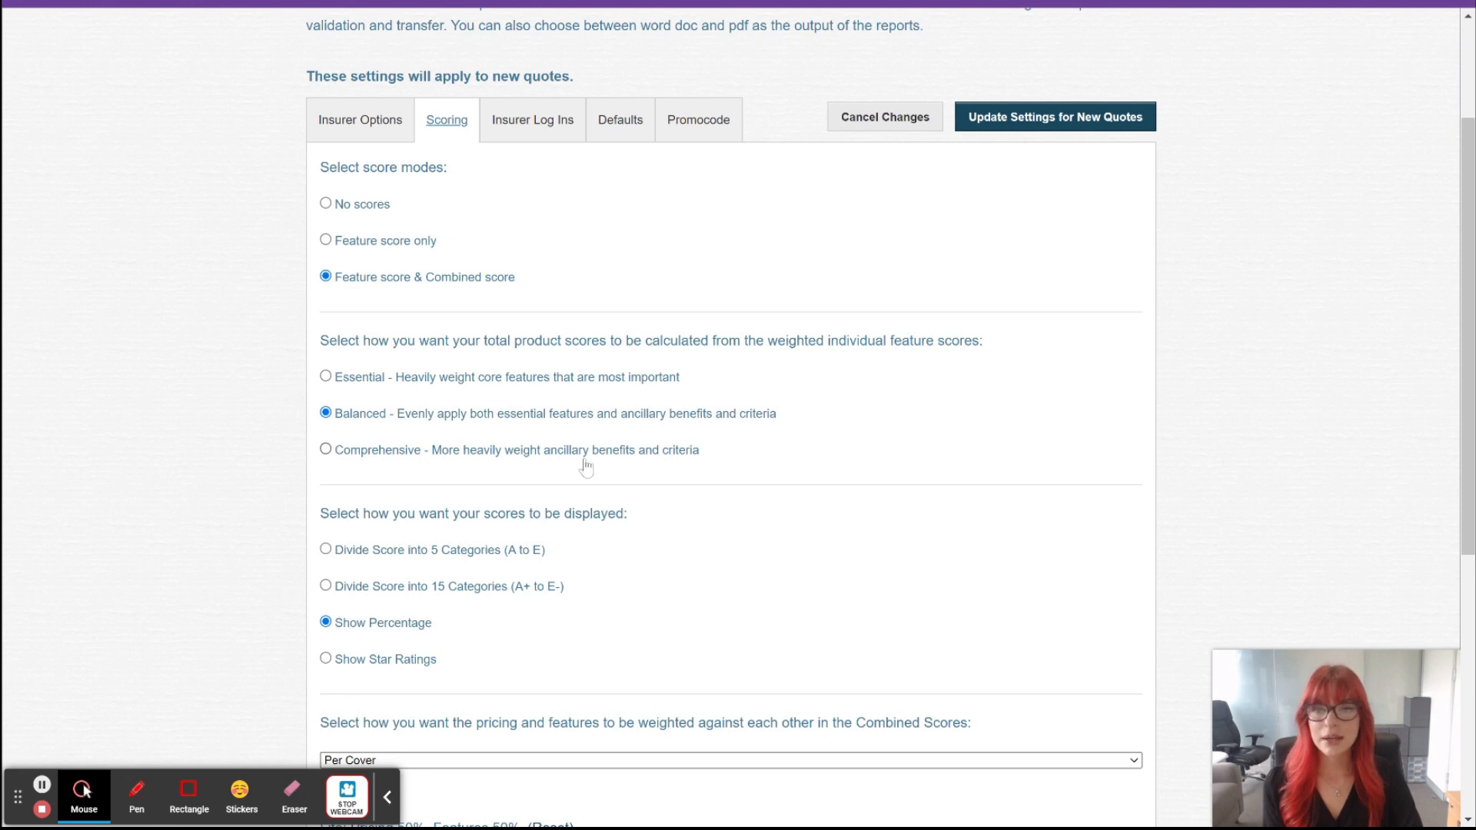
scroll(596, 480, up, 1)
scroll(601, 492, up, 1)
click(527, 30)
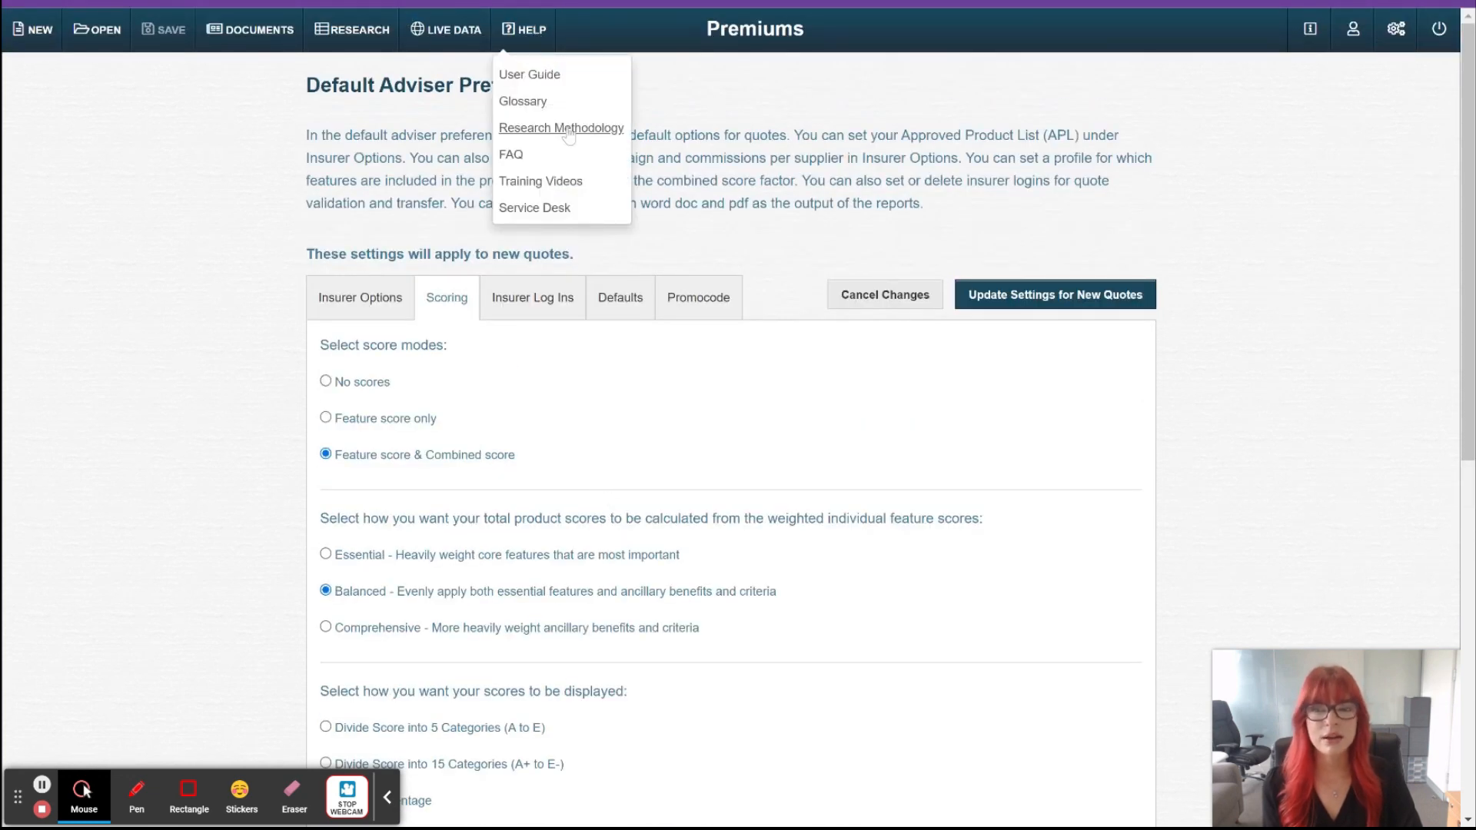
click(257, 455)
scroll(290, 495, down, 3)
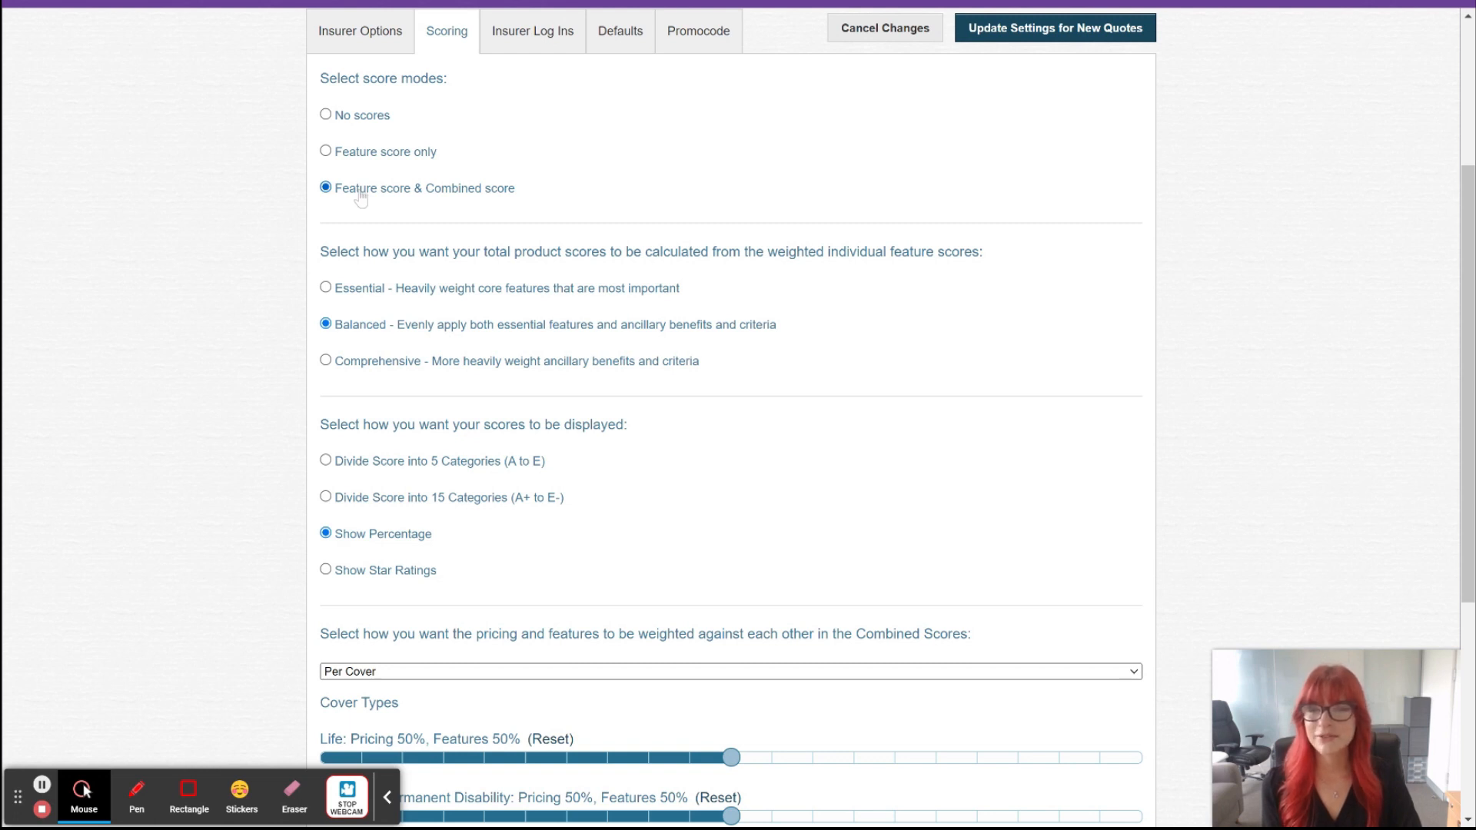
scroll(457, 230, down, 1)
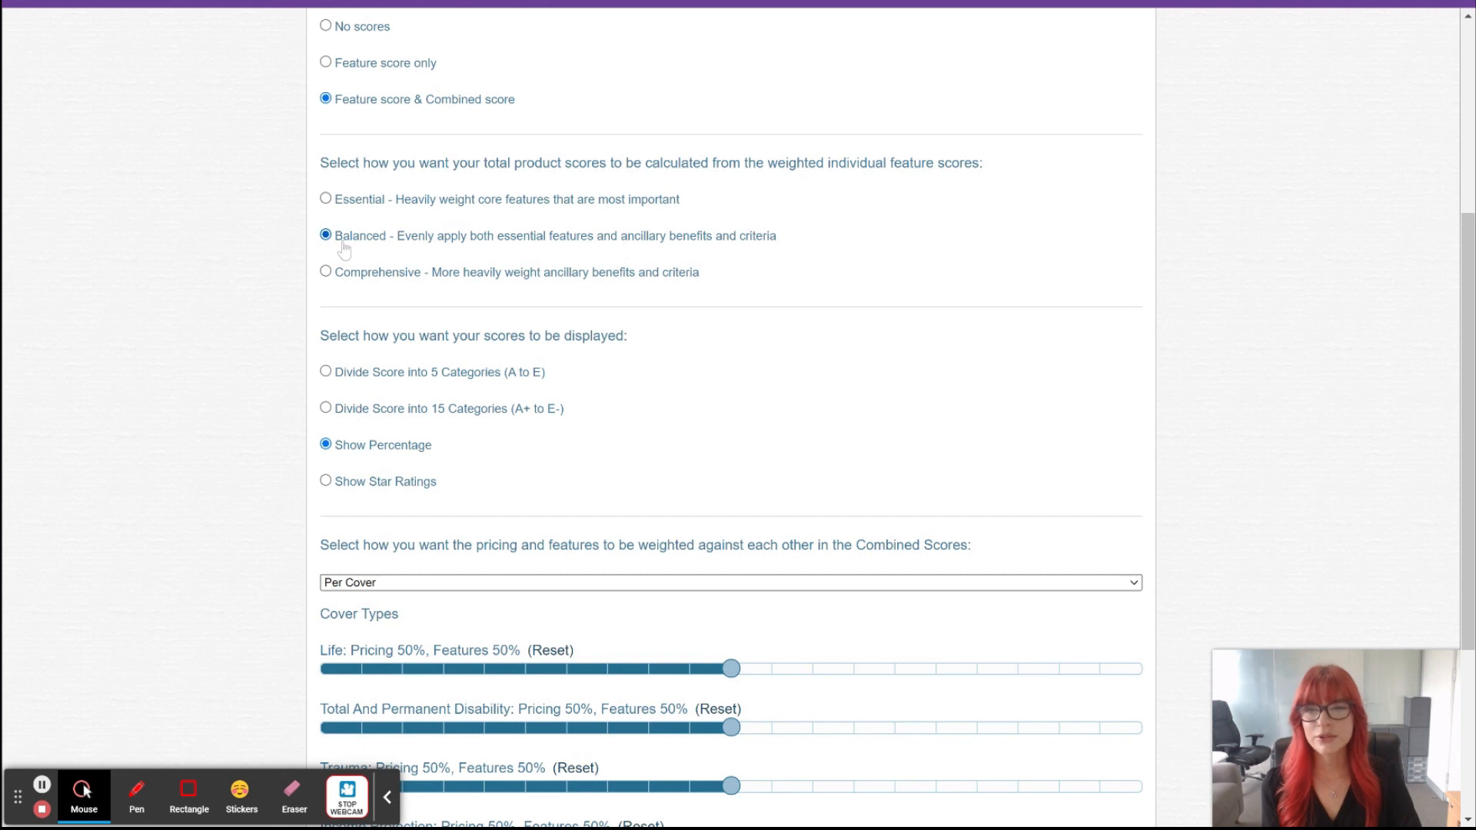
scroll(401, 354, down, 2)
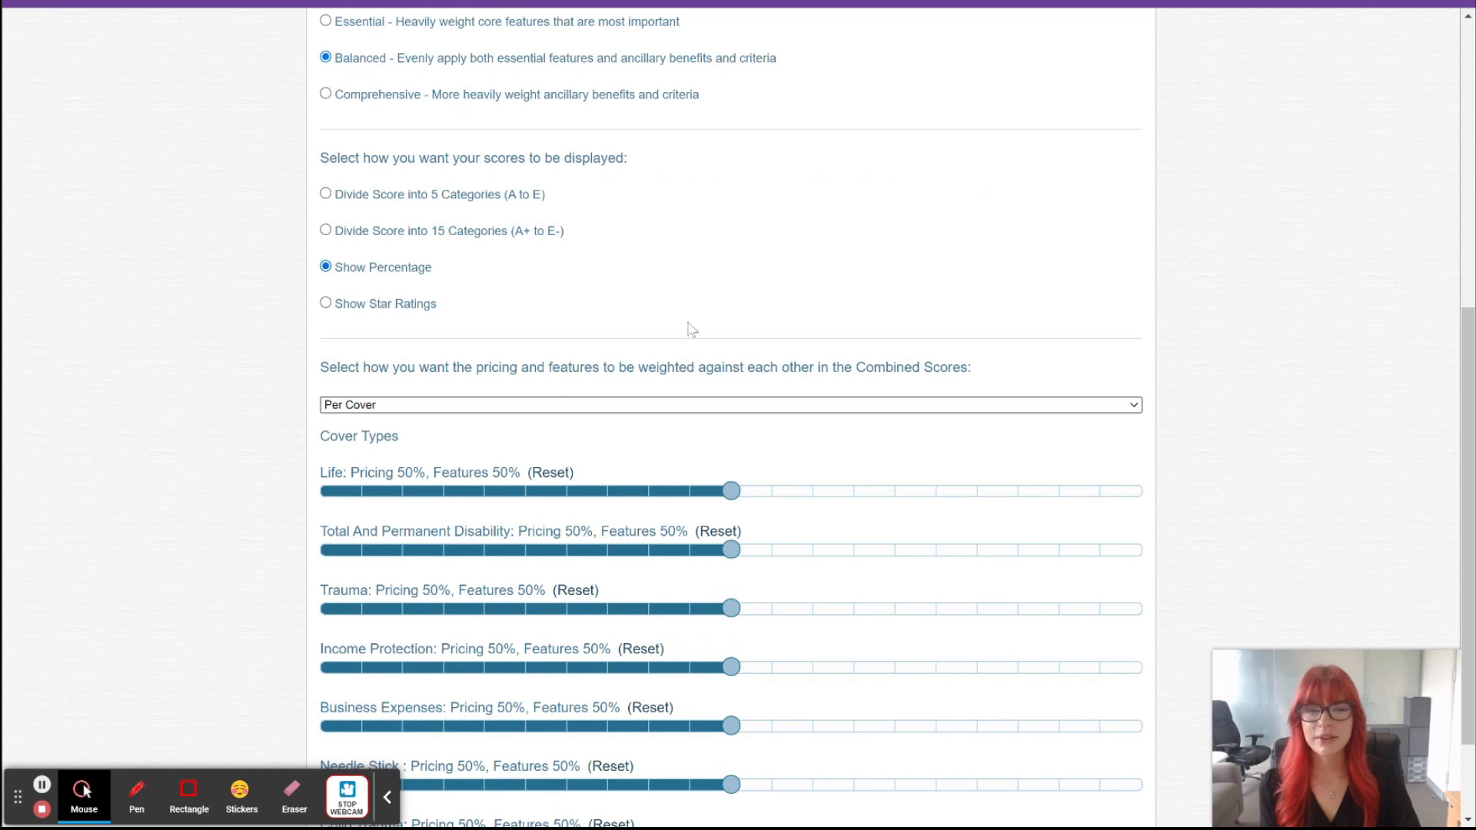
scroll(714, 354, down, 1)
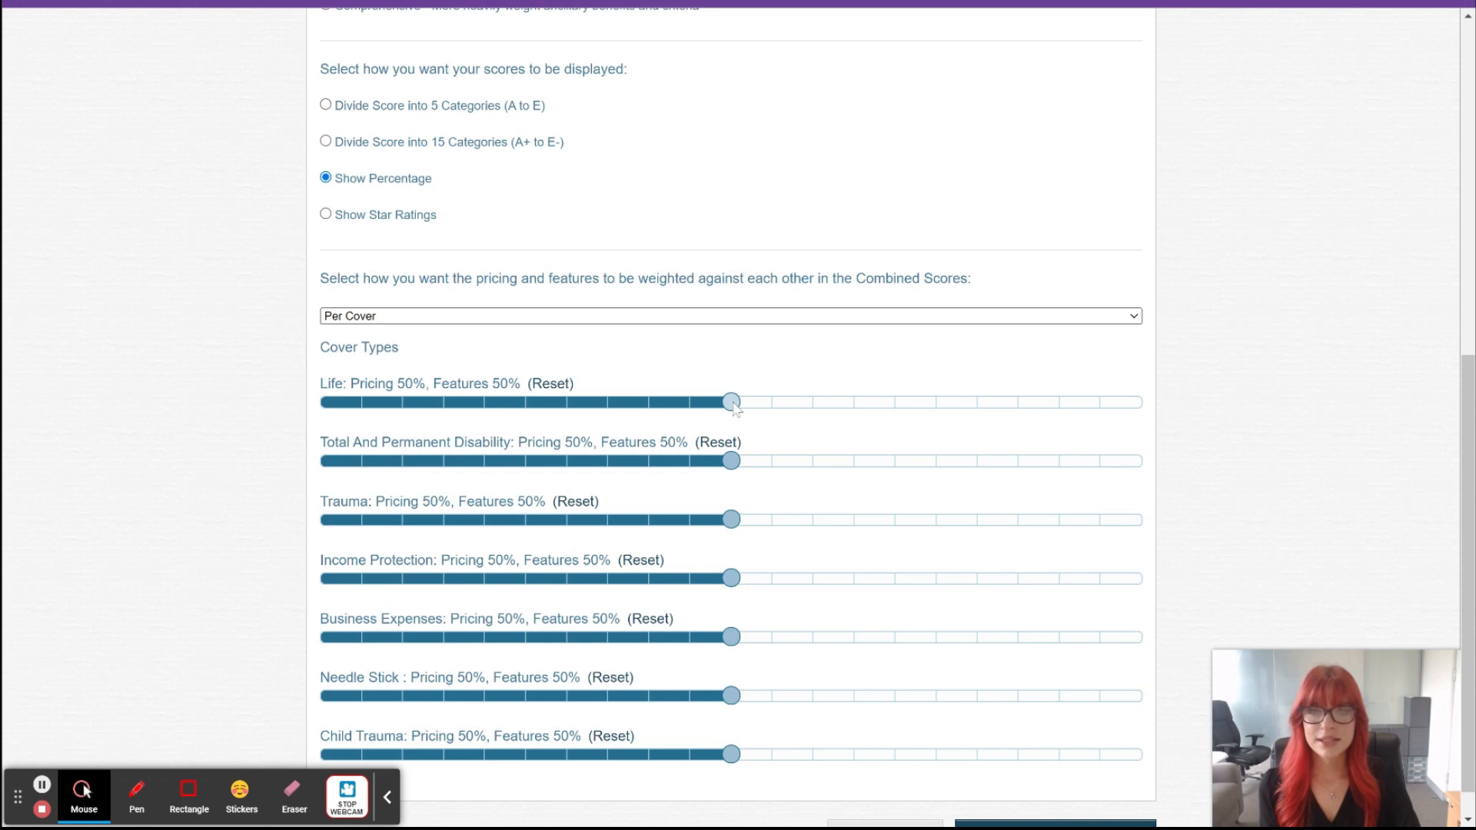
Set the Combined Scores weighting to Single Weighting with Pricing 50% and Features 50%.
mouse_move(734, 408)
mouse_down()
mouse_move(890, 404)
mouse_move(569, 411)
mouse_move(744, 416)
mouse_up()
click(702, 316)
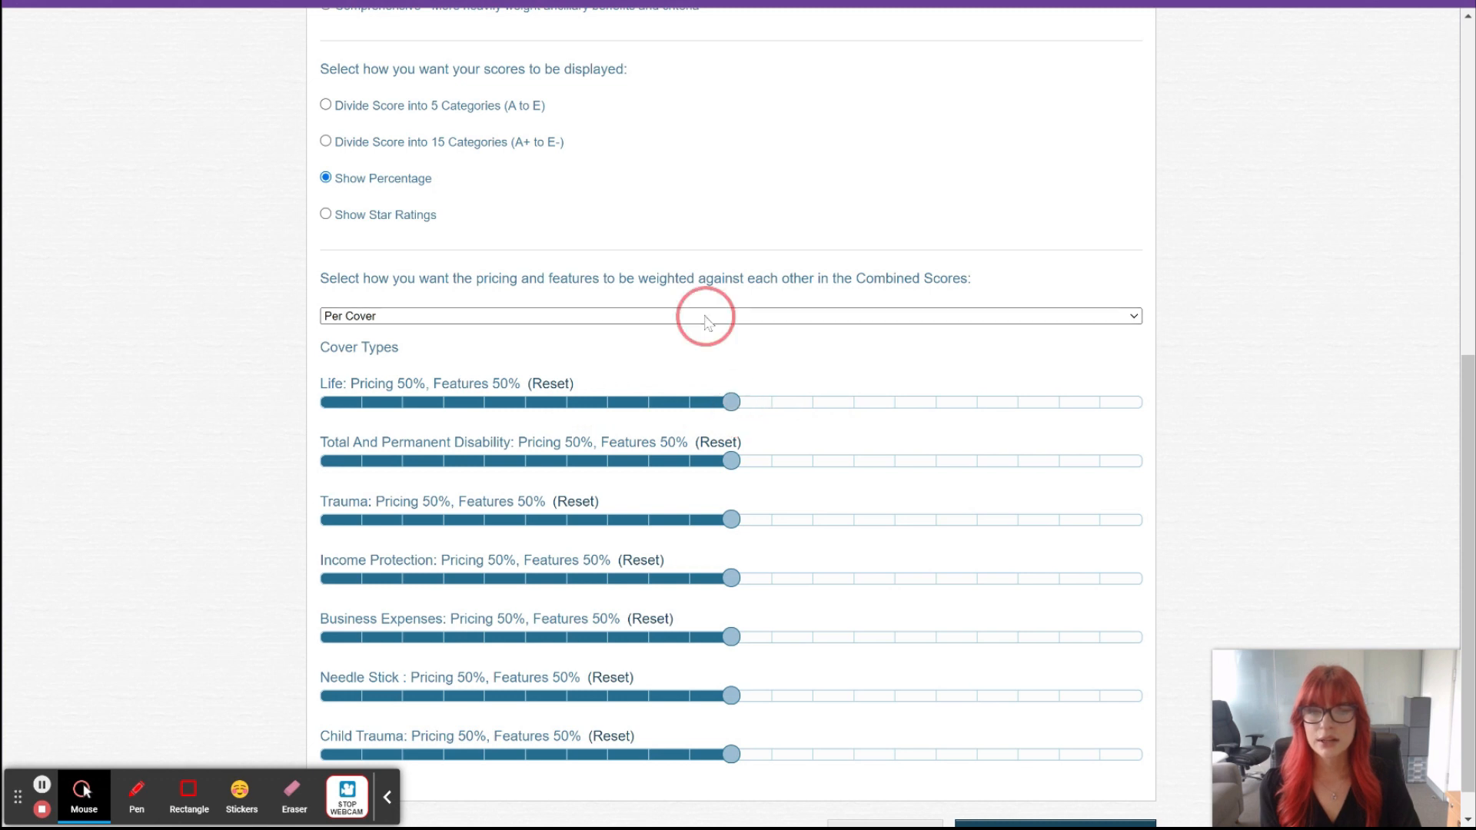
click(705, 333)
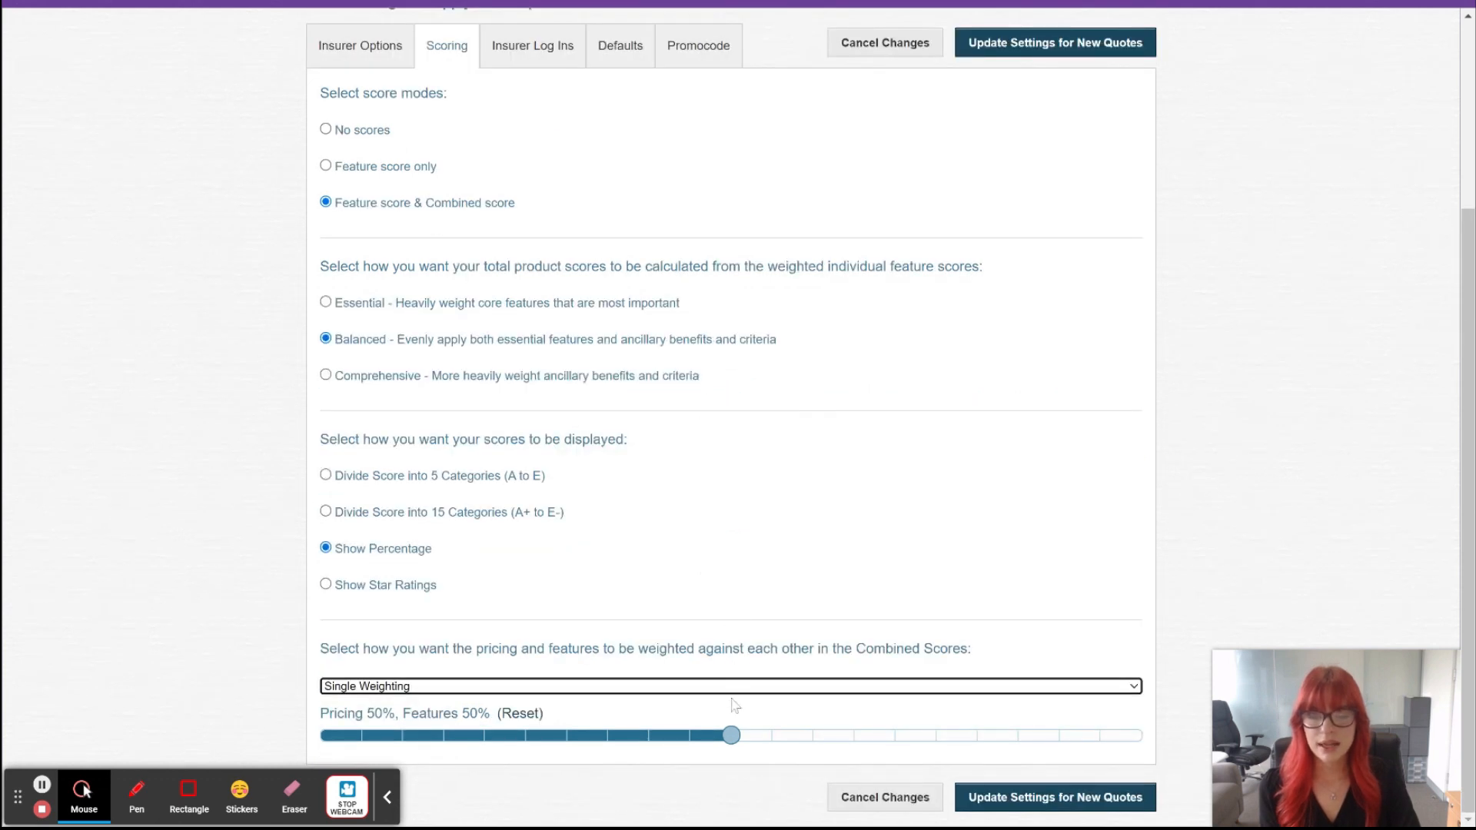
click(757, 734)
drag(819, 734, 729, 737)
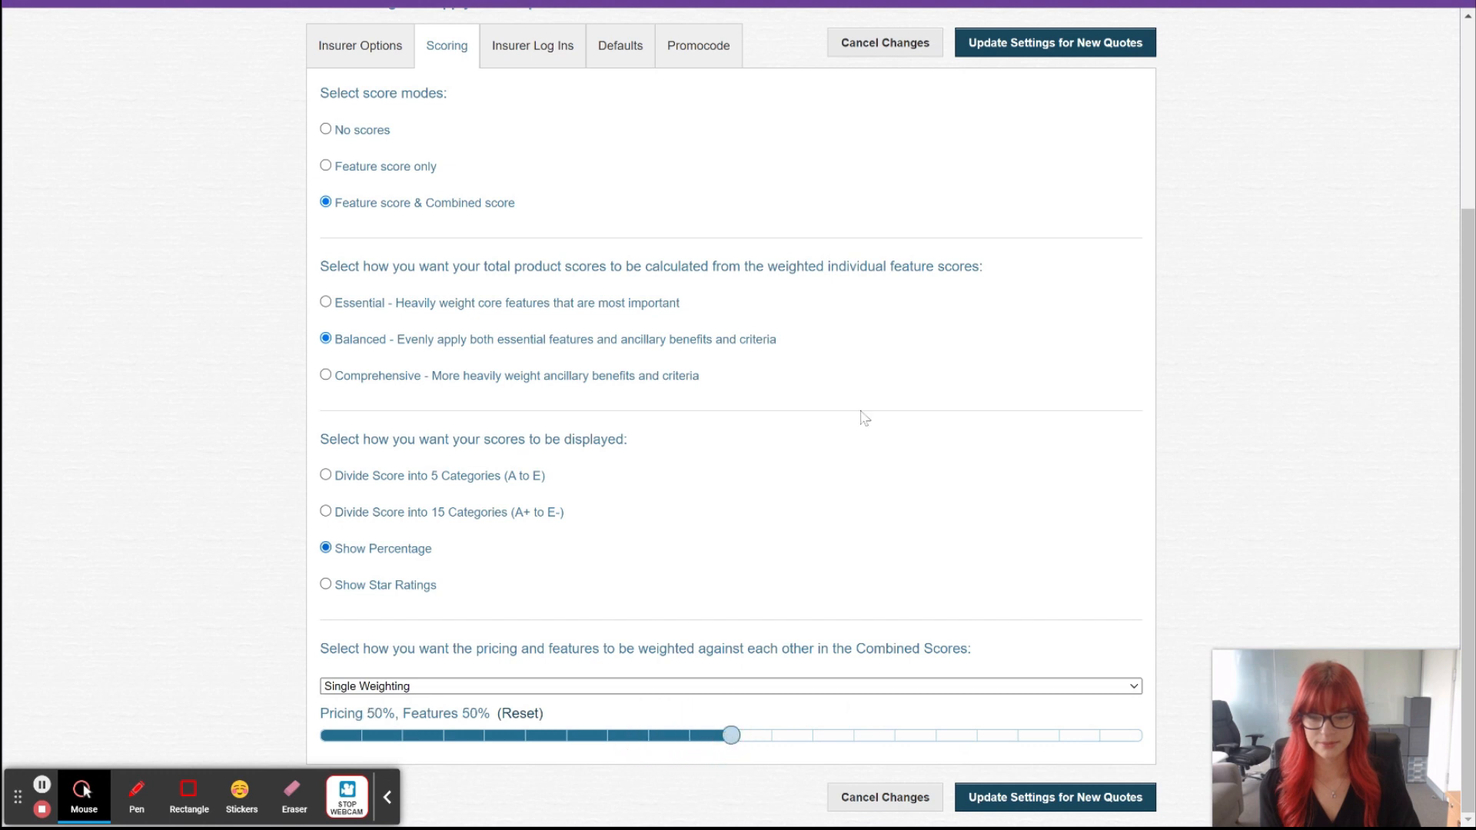
Check the insurer log-ins, keep the default options mode at Flexible, and update the settings for new quotes.
scroll(861, 415, up, 3)
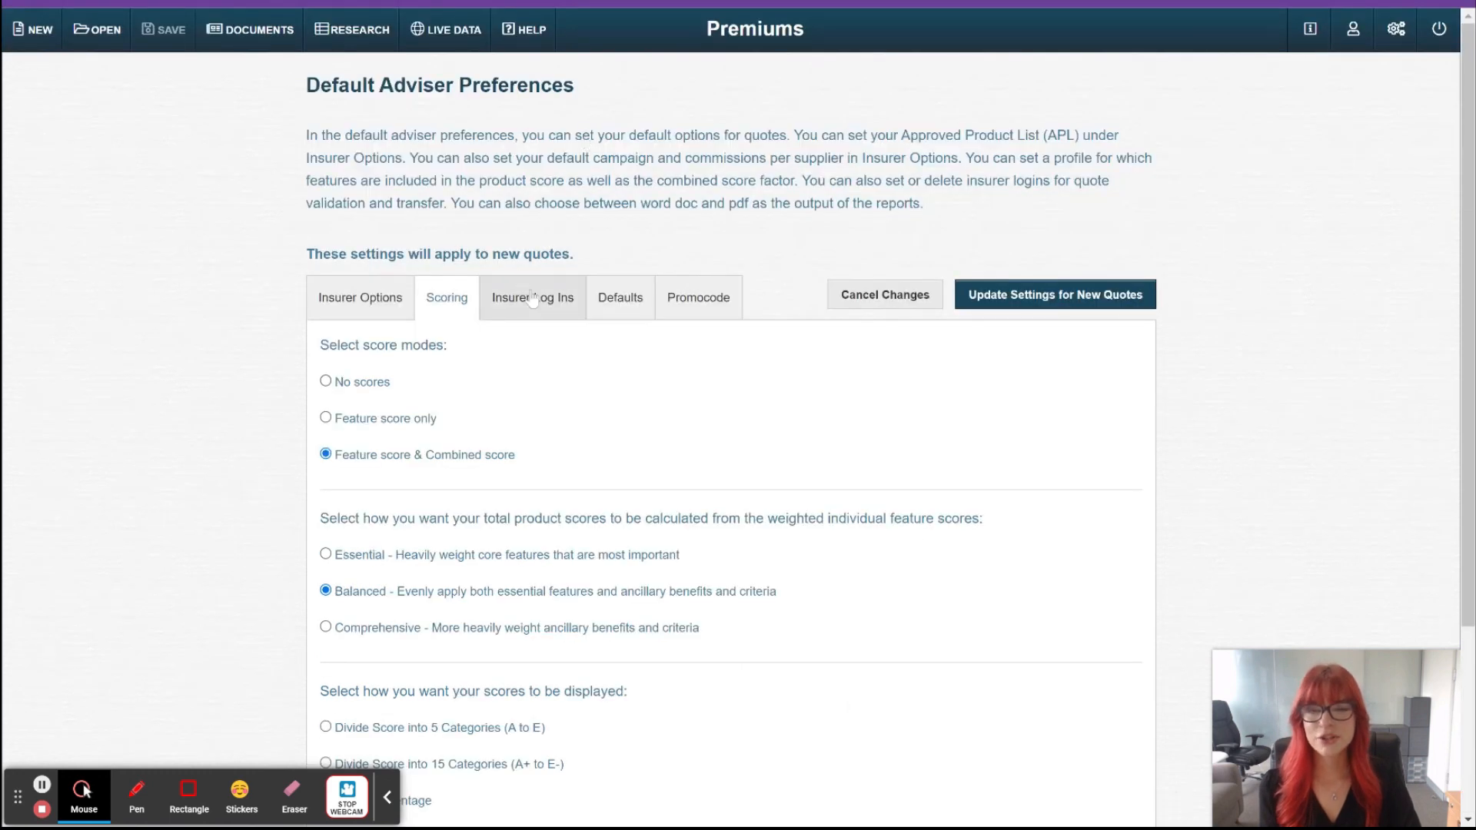
click(532, 299)
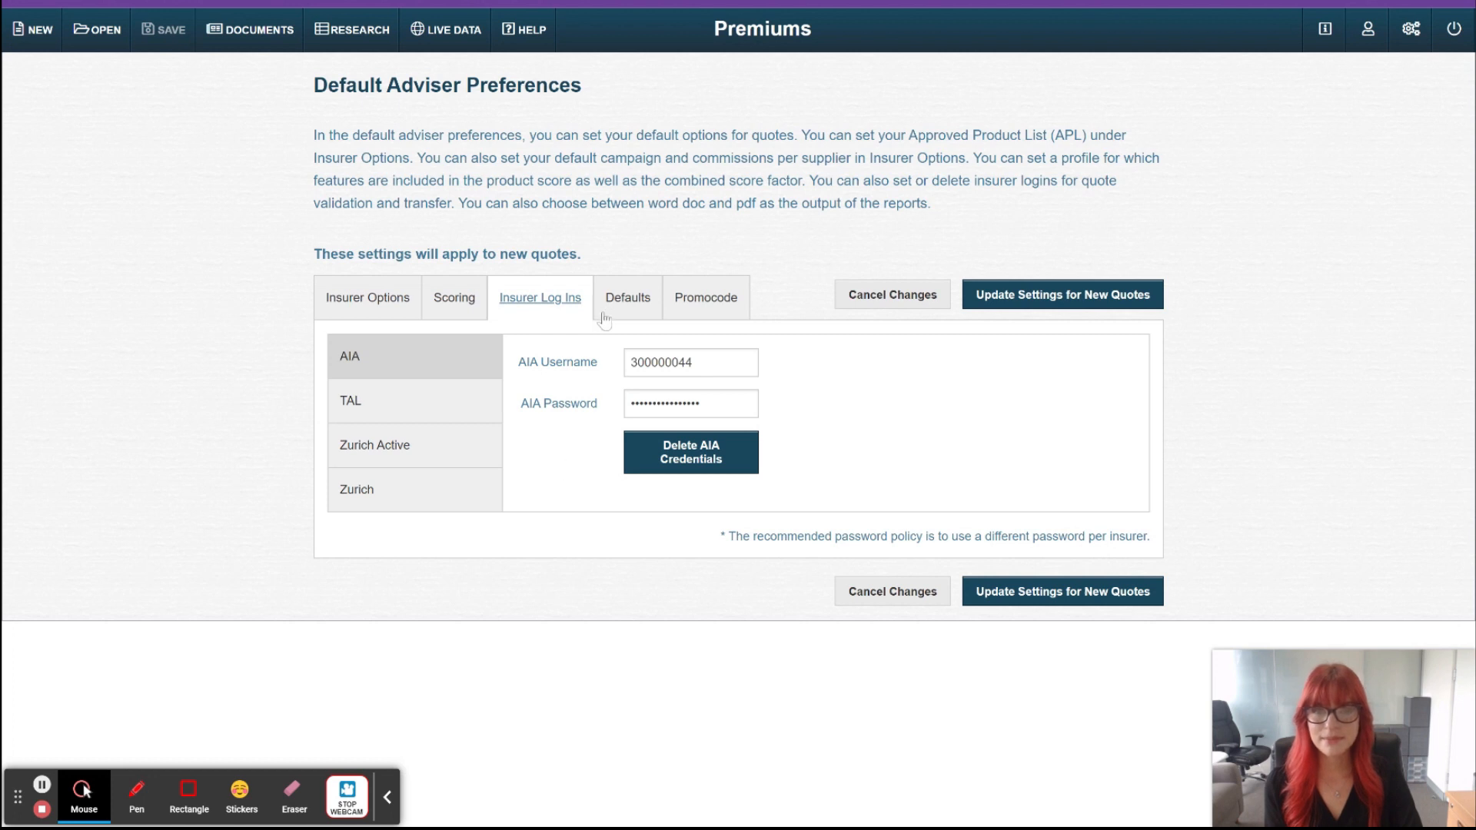
click(627, 297)
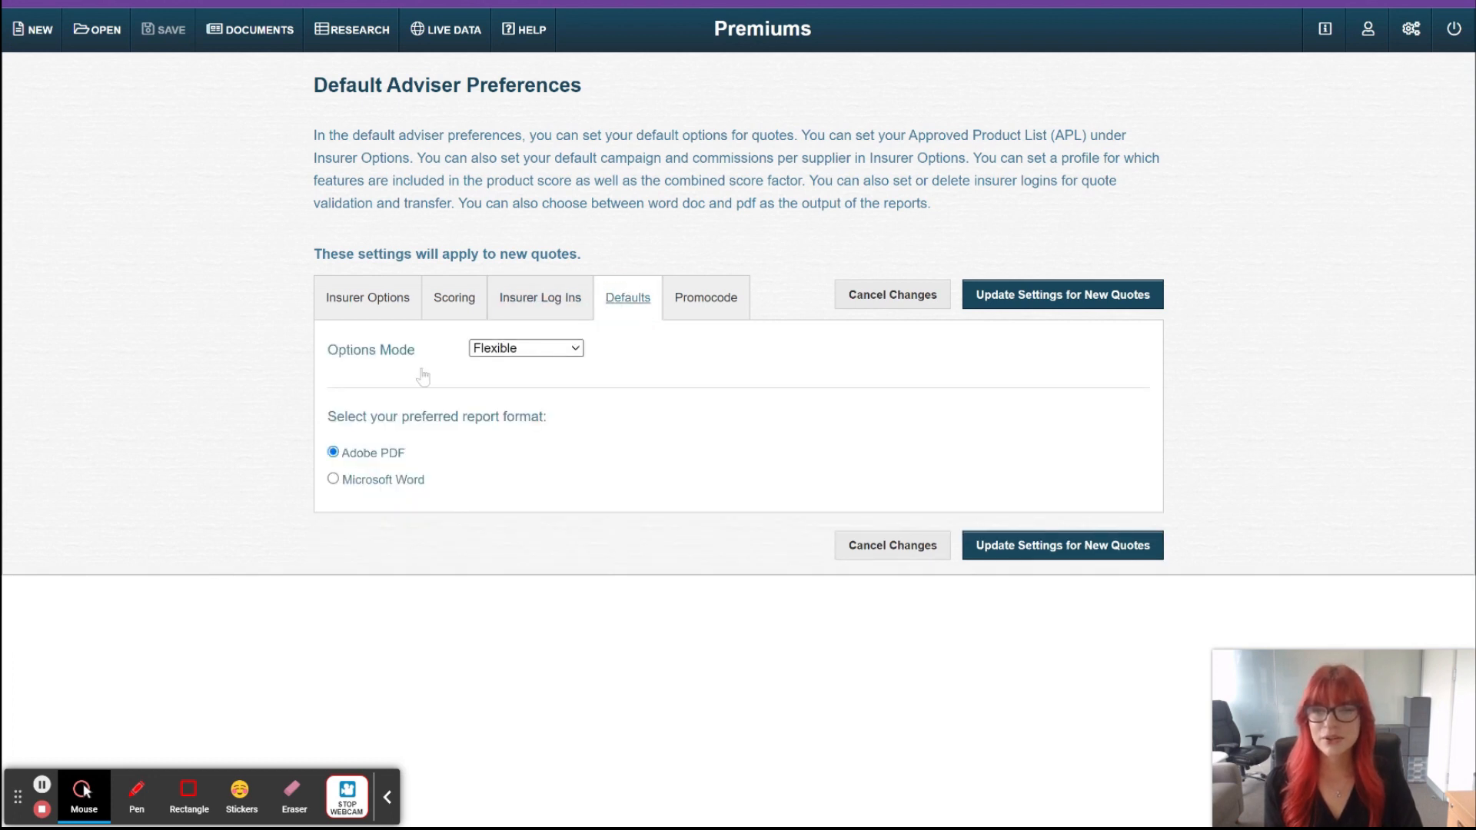
click(532, 350)
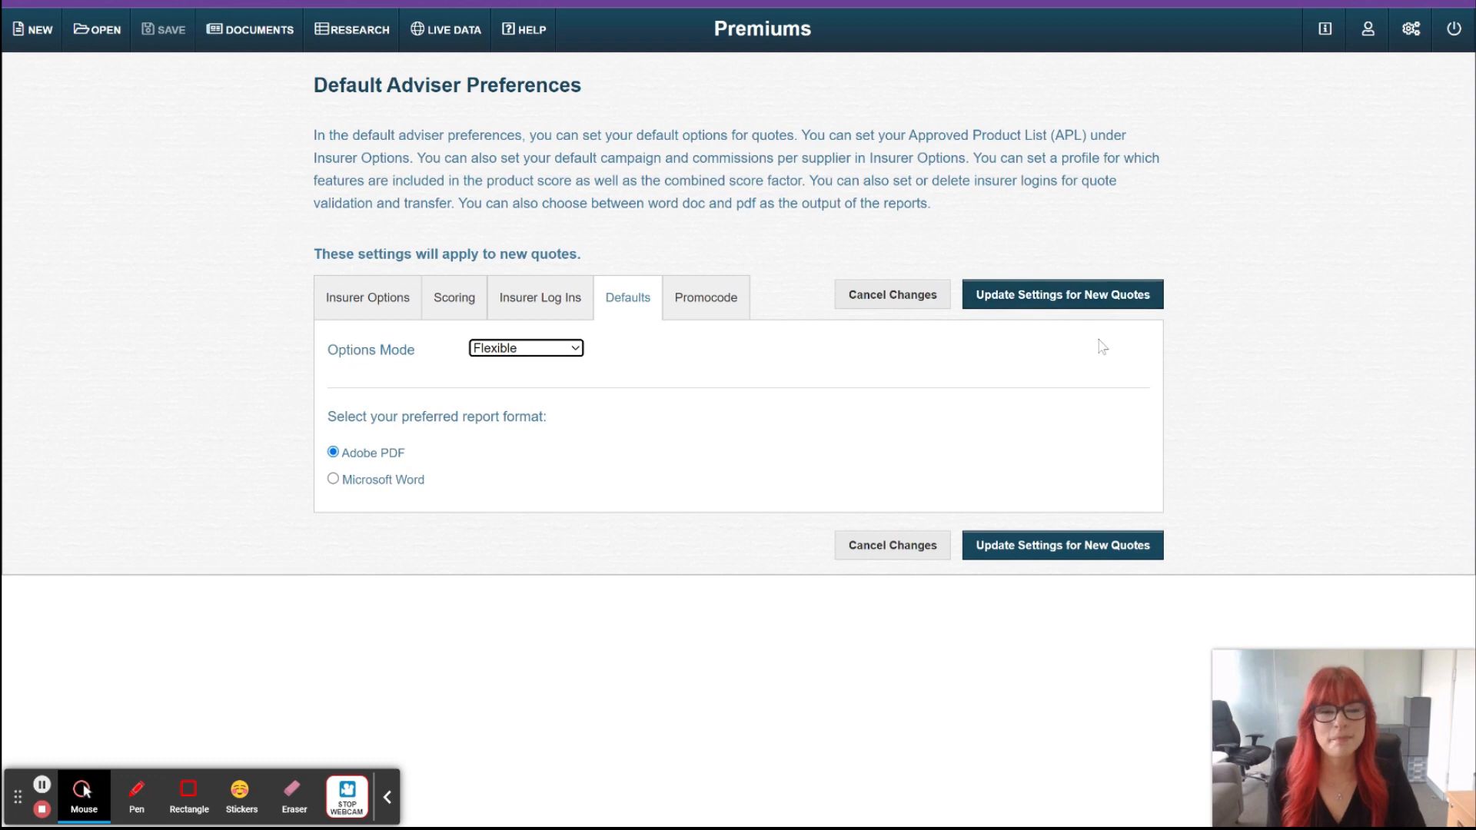
click(1103, 305)
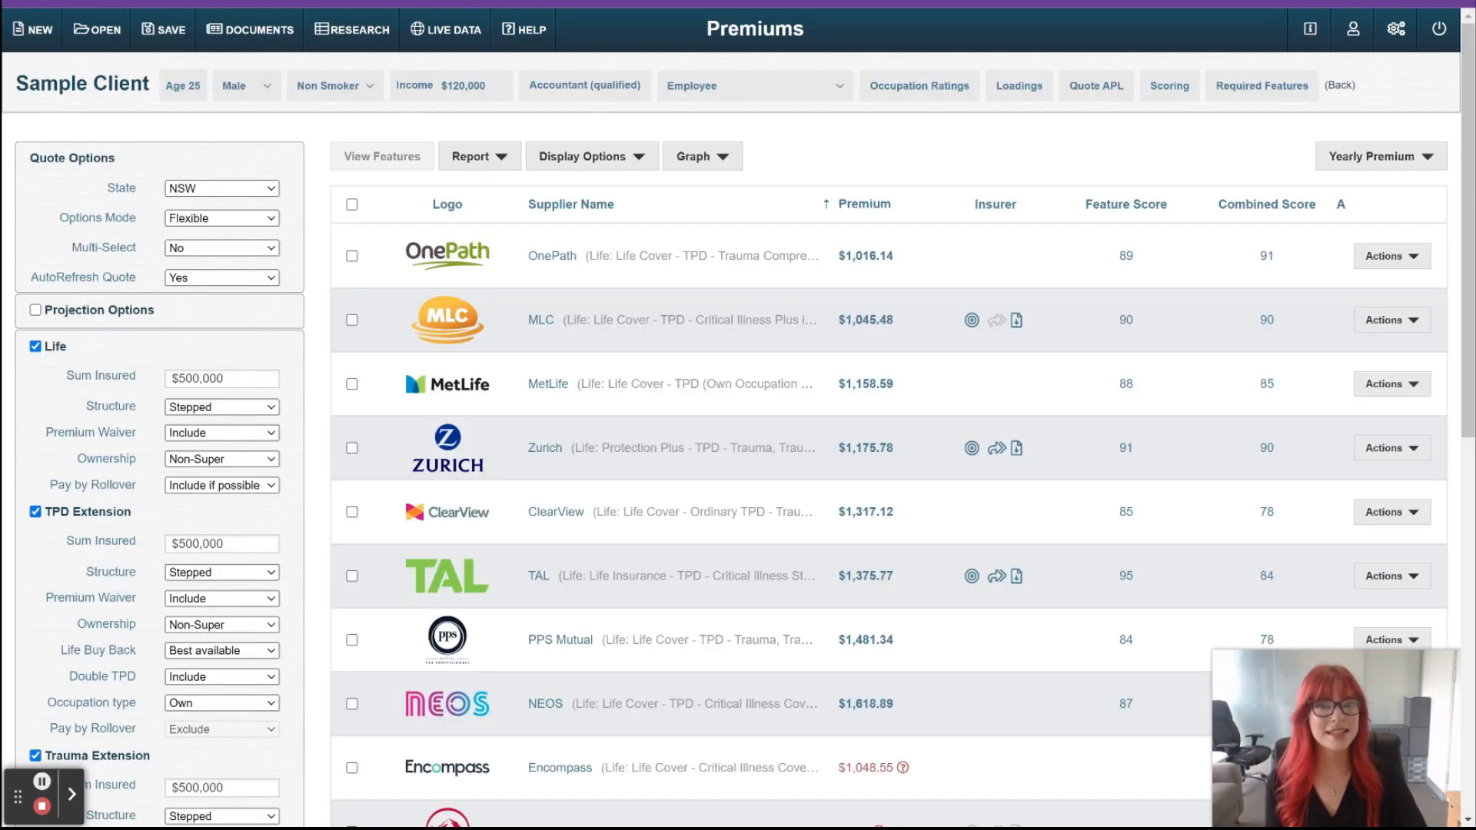